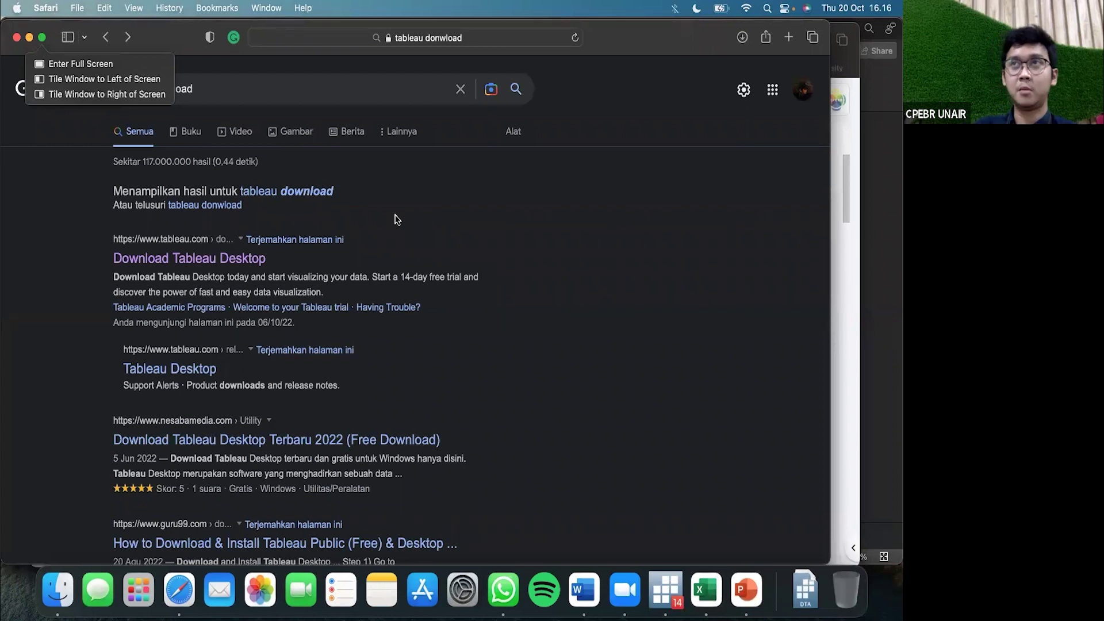
Search Google for "tableau" only and open the official Tableau website from the results.
left_click(218, 89)
double_click(217, 89)
key("BackSpace")
key("Return")
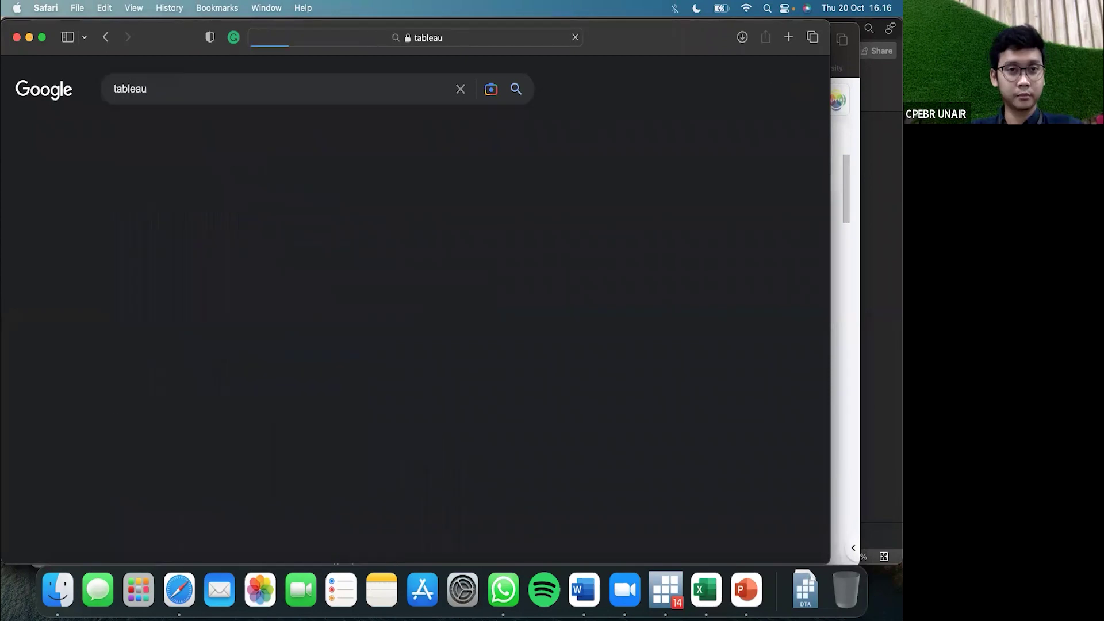
left_click(146, 393)
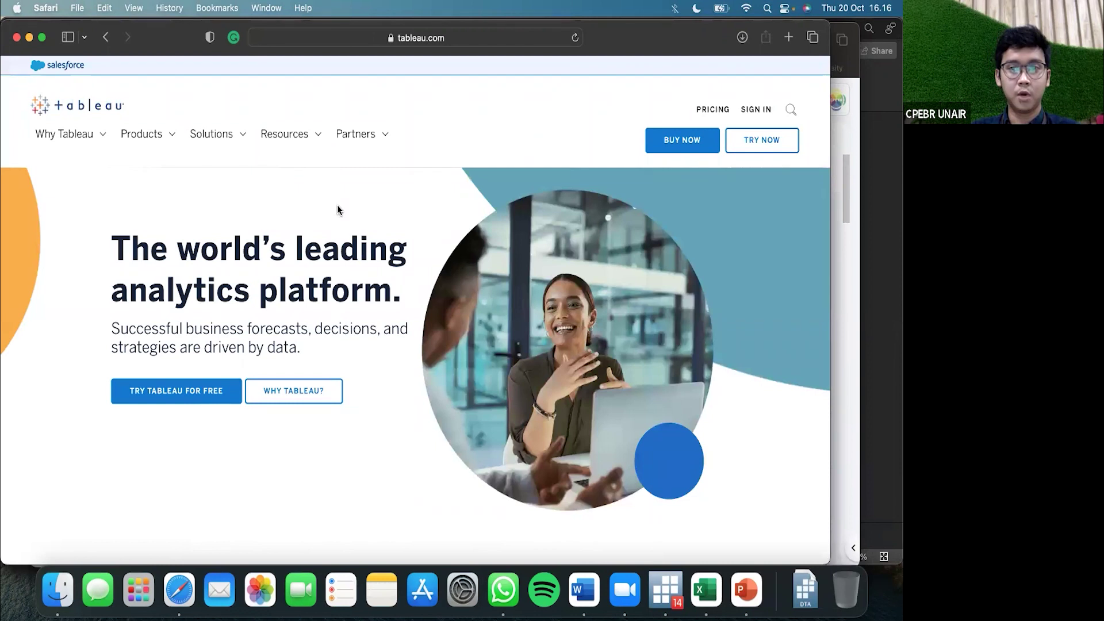
Open the Try Tableau for Free page and view its registration form.
left_click(193, 390)
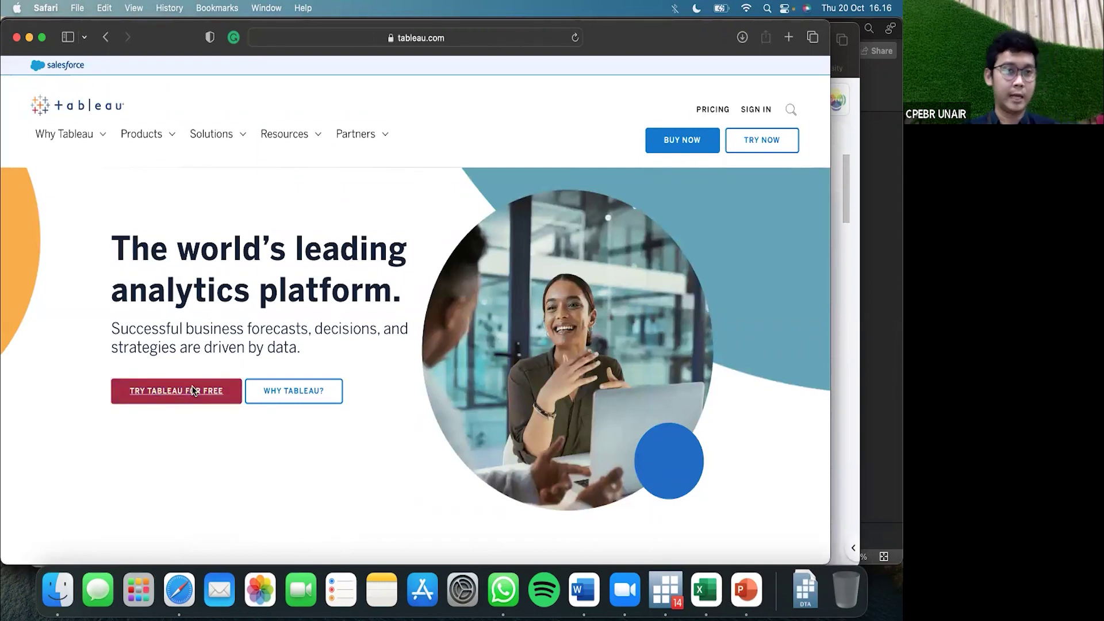
left_click(193, 390)
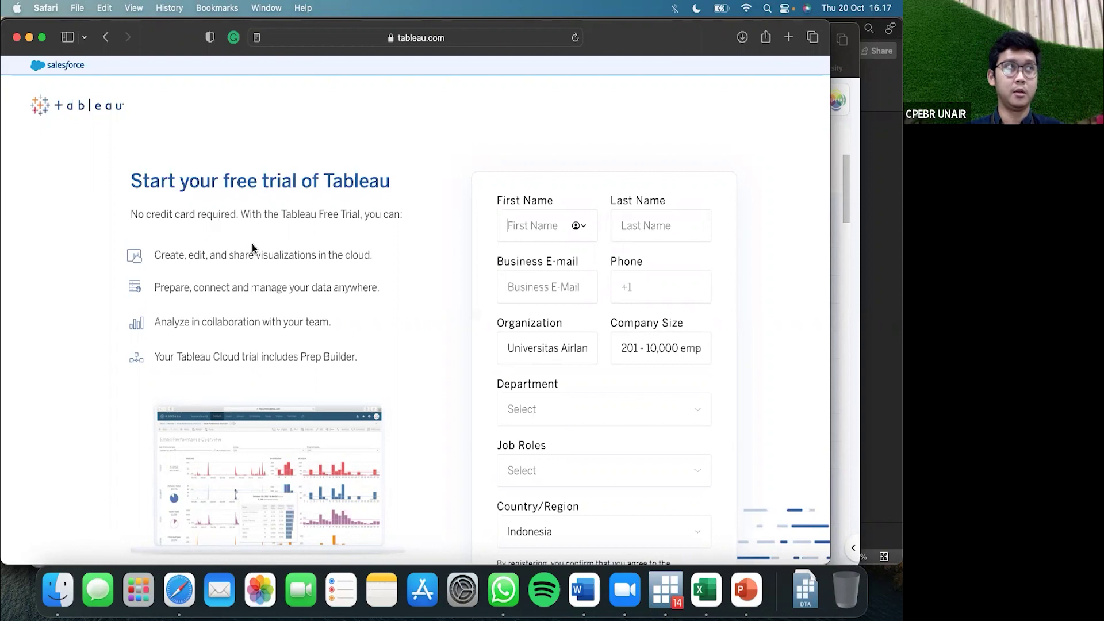
scroll(252, 243, "down", 3)
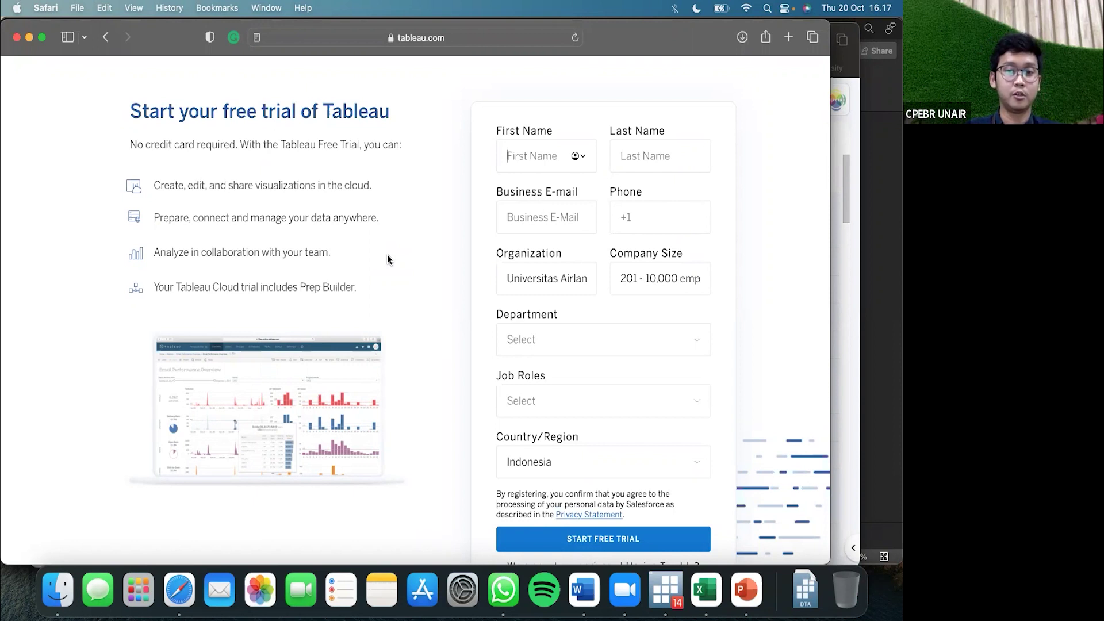
Switch to Finder, open Top TIer.xls from the Tableau folder in Excel with macros disabled, and make the workbook full screen.
left_click(64, 572)
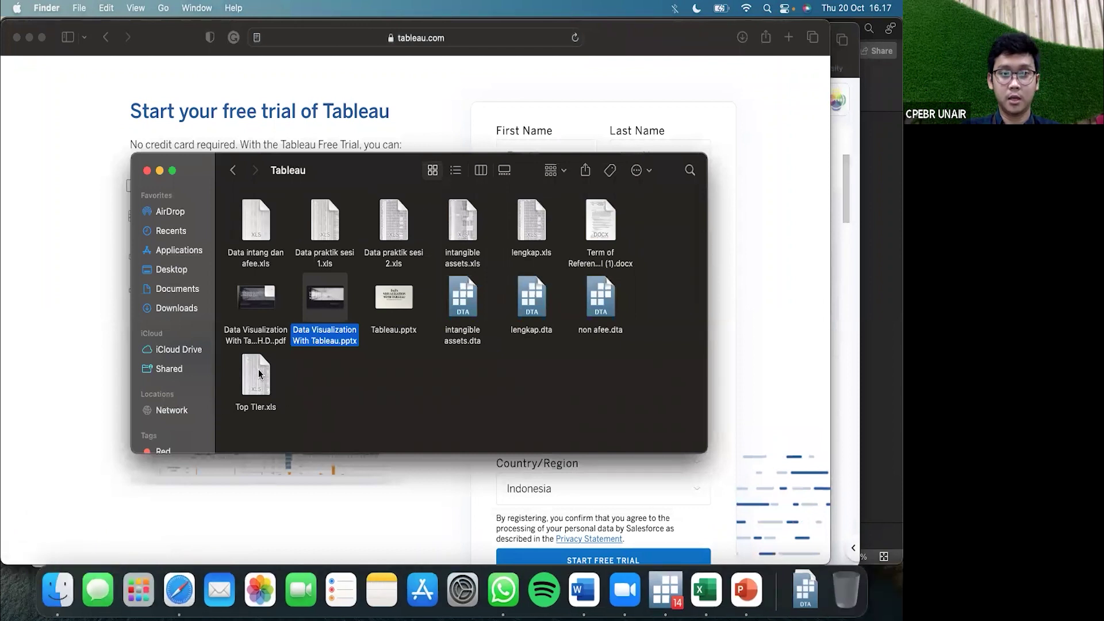
double_click(257, 375)
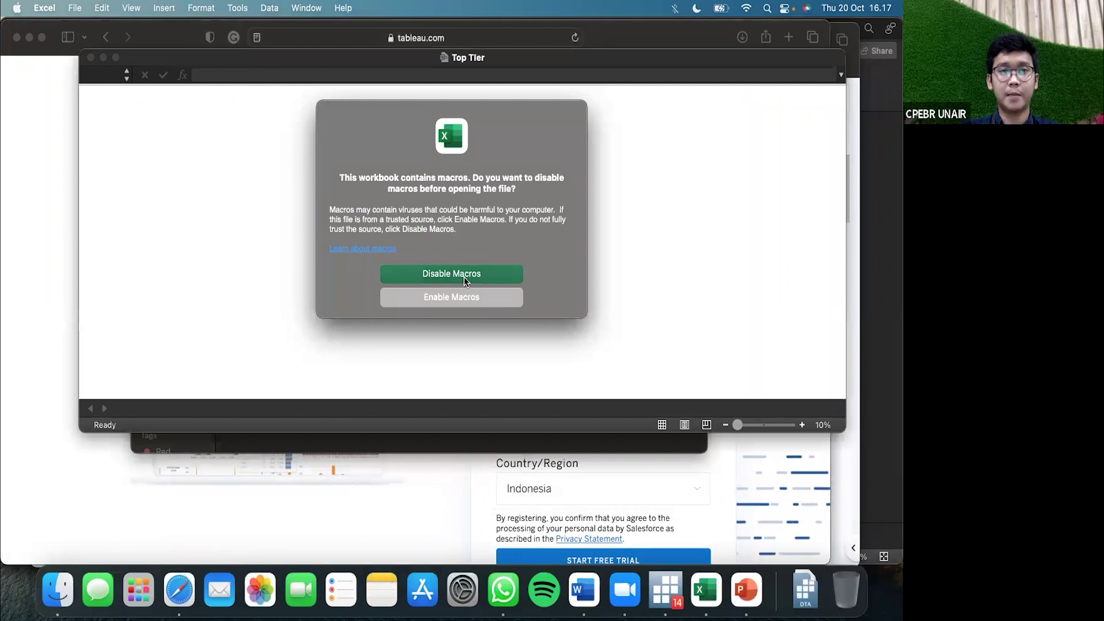
left_click(451, 274)
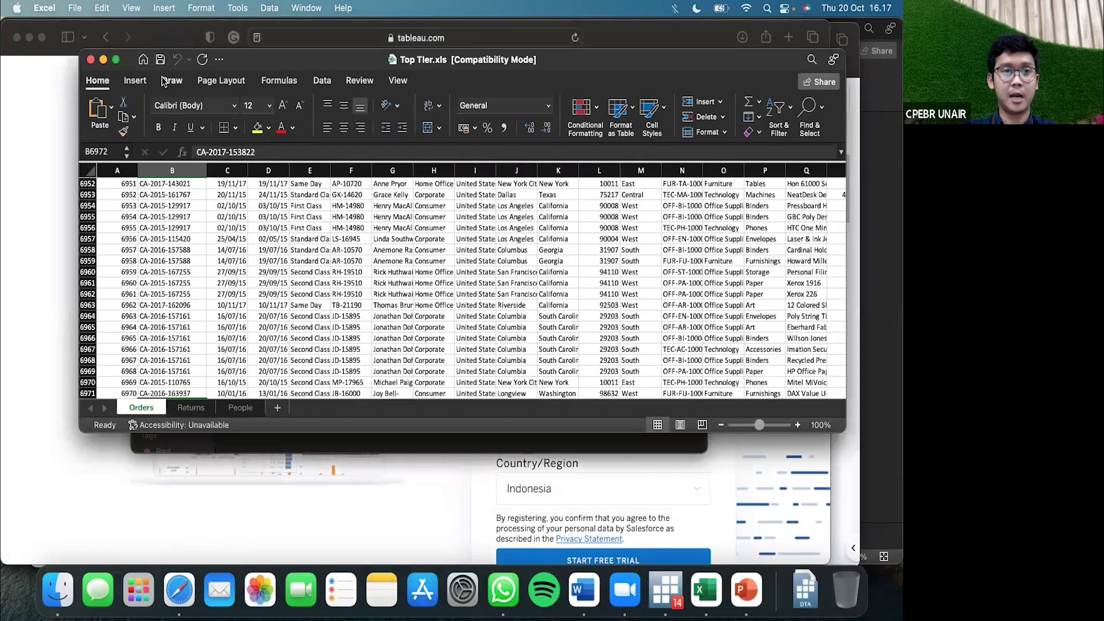
left_click(116, 60)
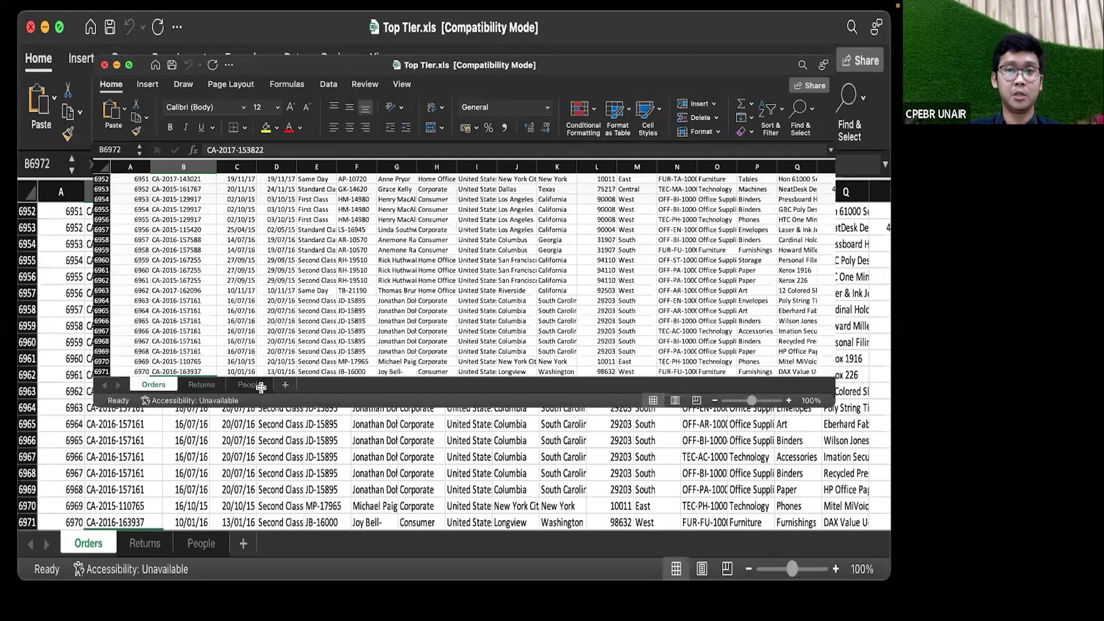
Examine the column headers of the Orders sheet from Row ID and Order ID through Order Date to Country.
scroll(829, 231, "up", 20)
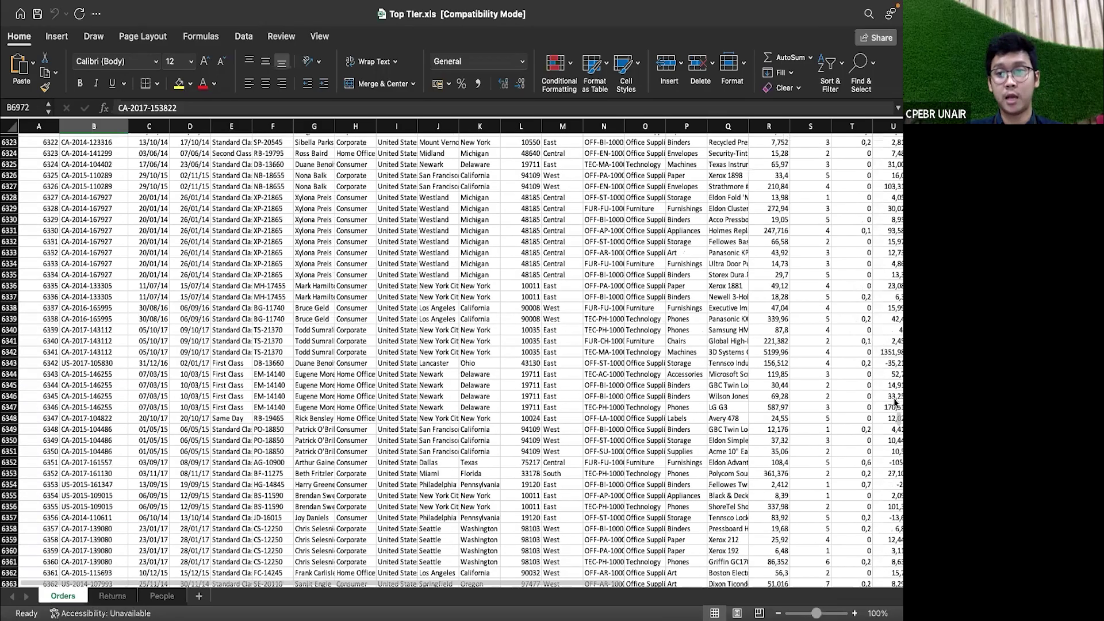
left_click_drag(895, 389, 895, 128)
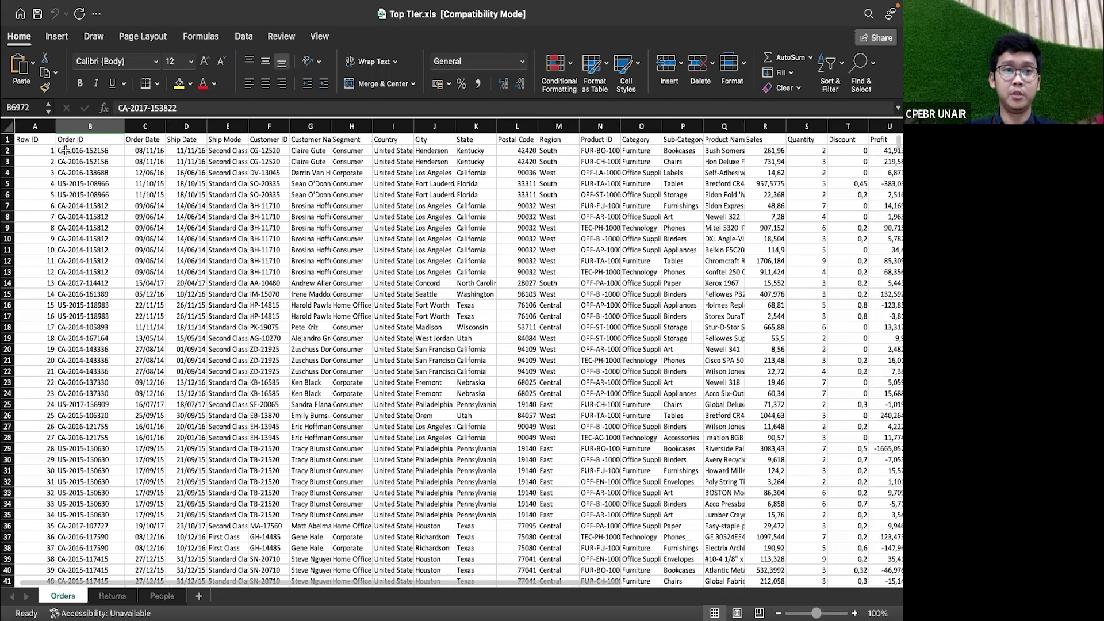
left_click(40, 140)
left_click(64, 140)
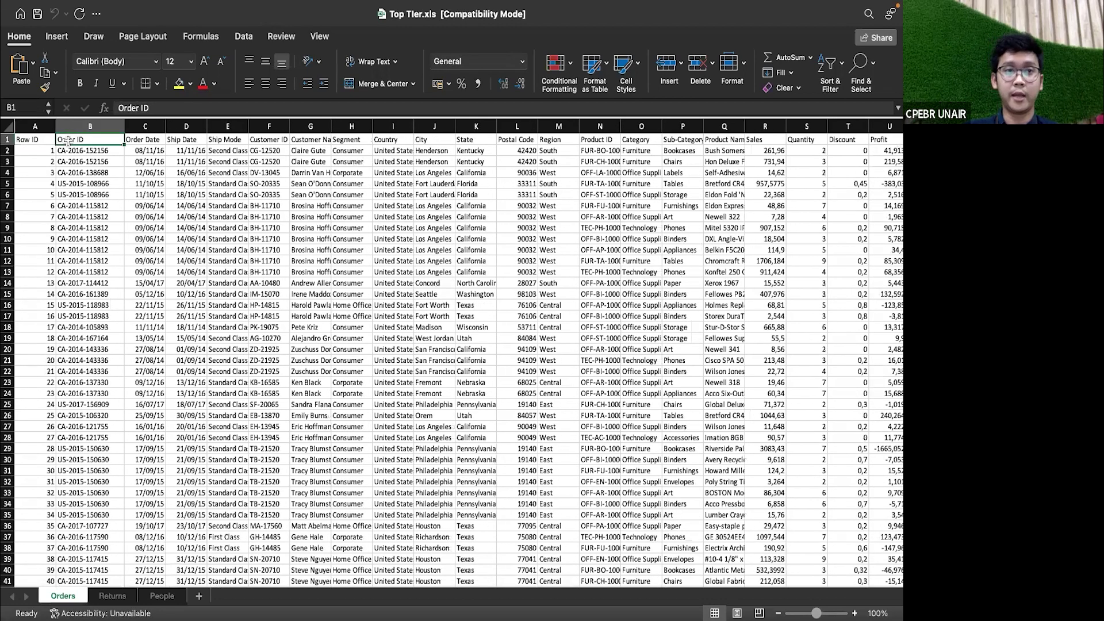
left_click(144, 140)
left_click(387, 140)
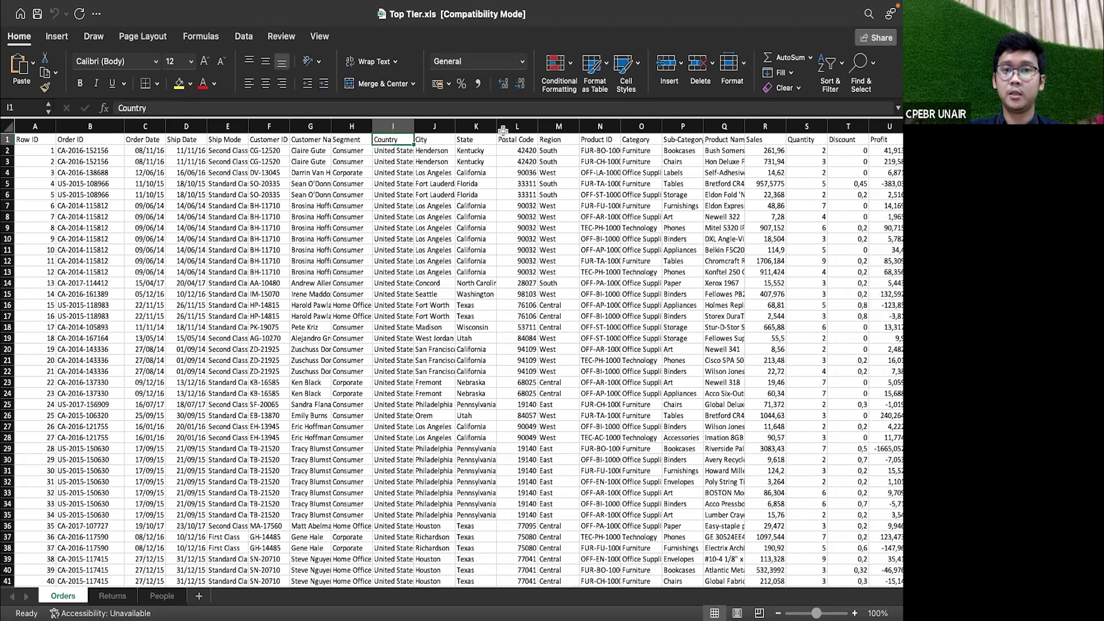
Examine the Quantity, Discount, Profit and Sales columns at the far end of the Orders sheet.
scroll(503, 131, "right", 3)
scroll(503, 131, "right", 6)
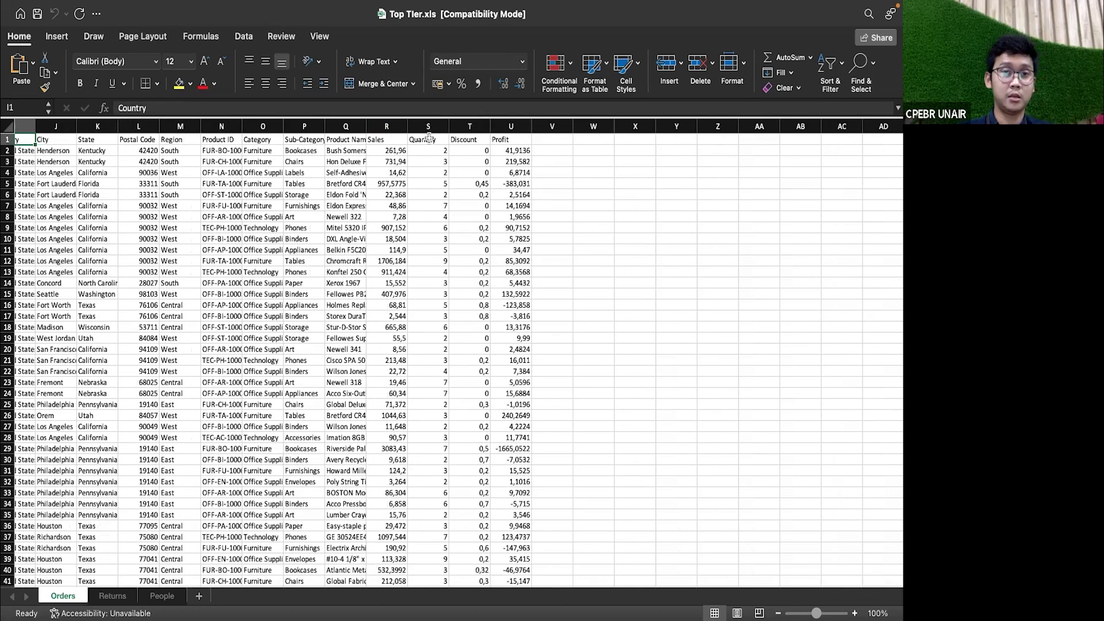
left_click(428, 139)
left_click(469, 139)
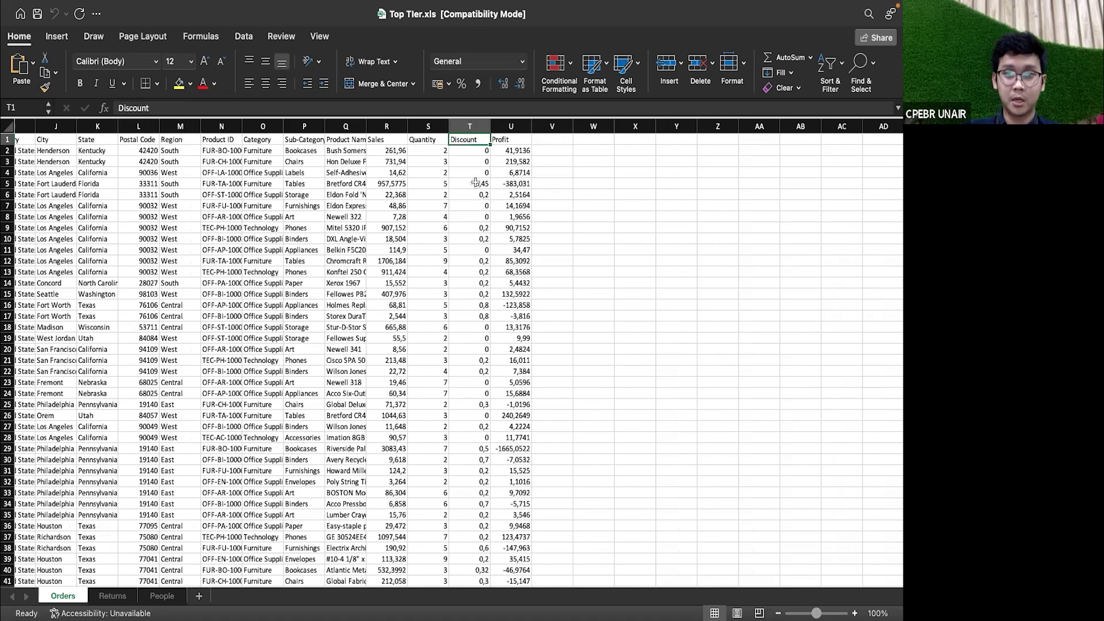
left_click(510, 143)
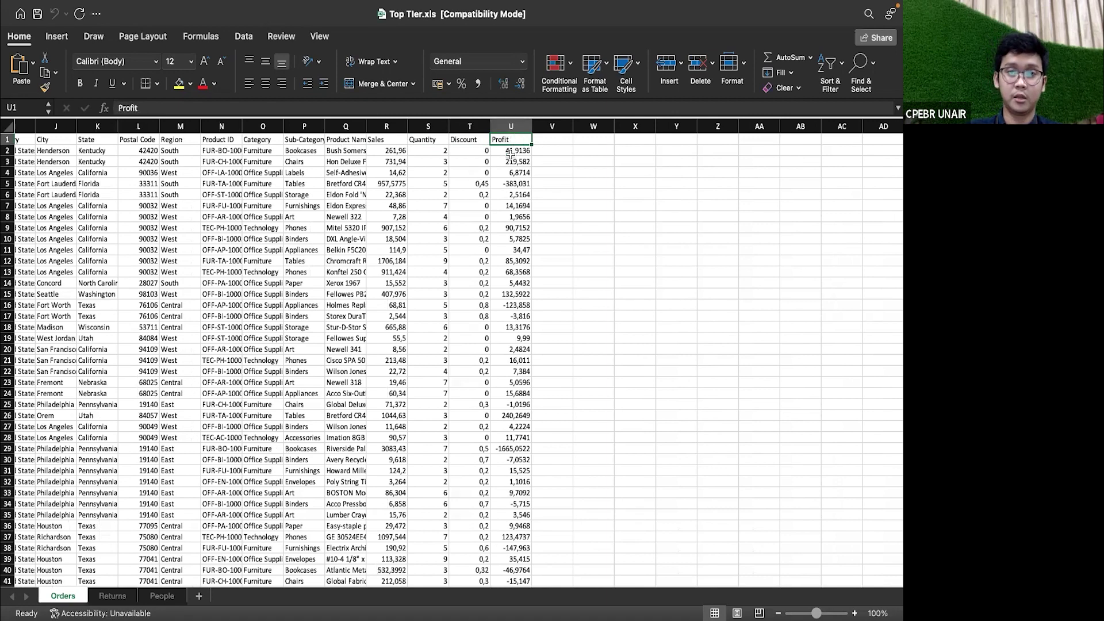
key("Down")
key("Left")
key("Left")
key("Left")
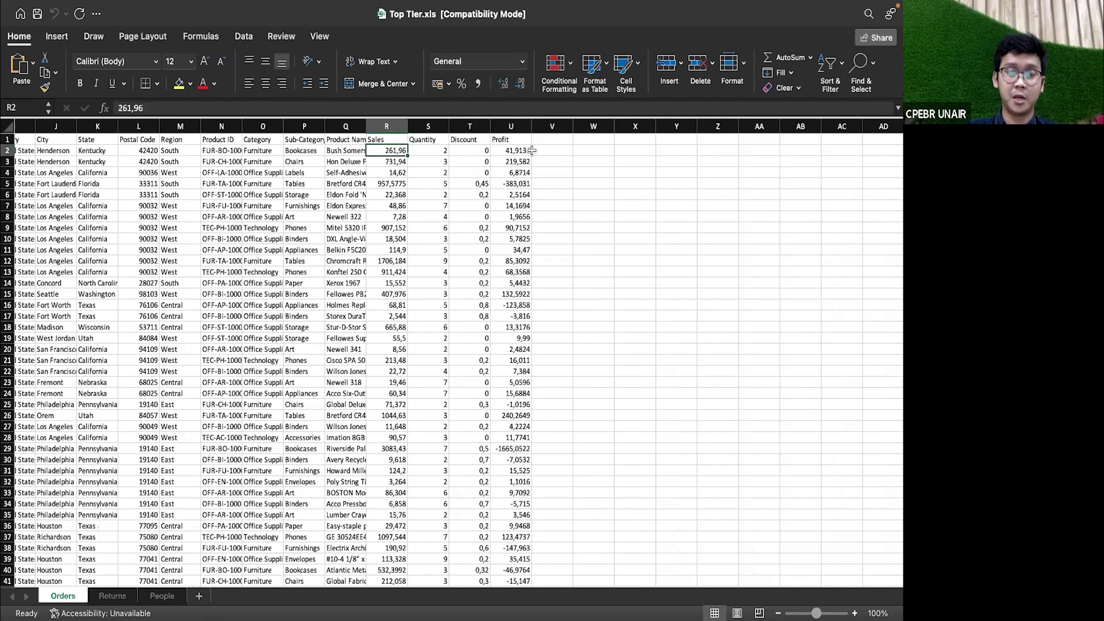
scroll(509, 152, "left", 1)
scroll(51, 592, "left", 10)
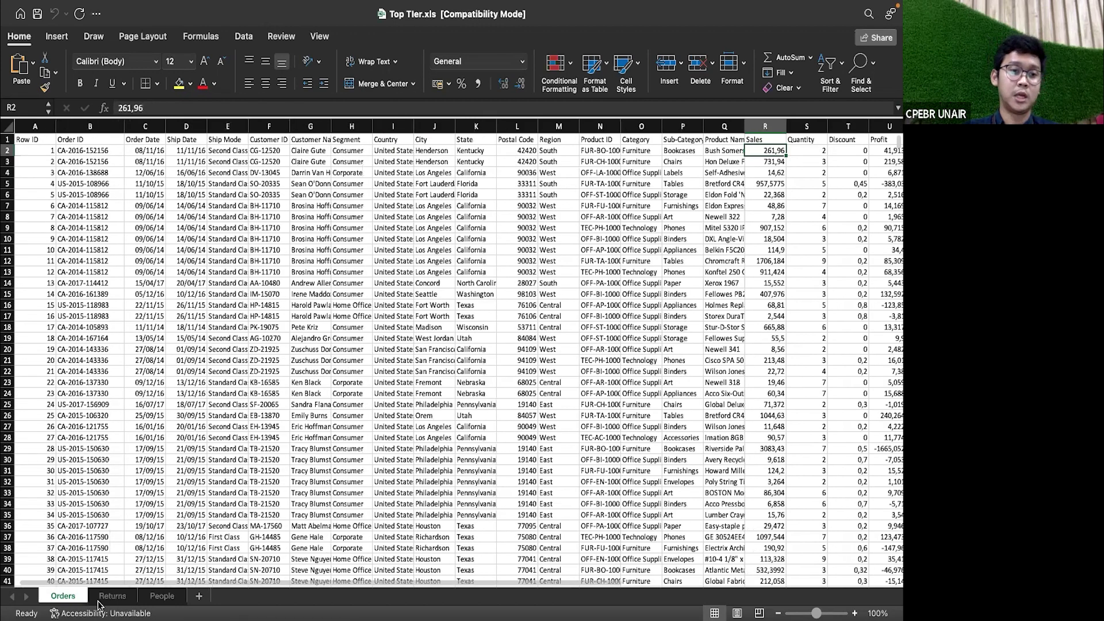
Compare the order IDs on the Returns sheet with those on the Orders sheet.
left_click(104, 599)
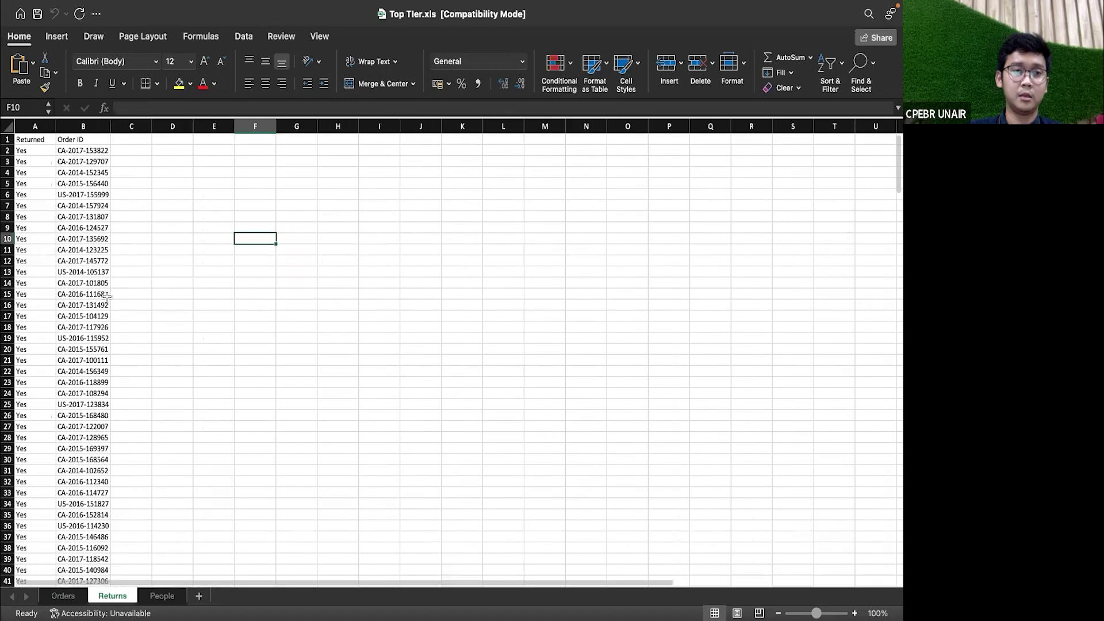
left_click(79, 170)
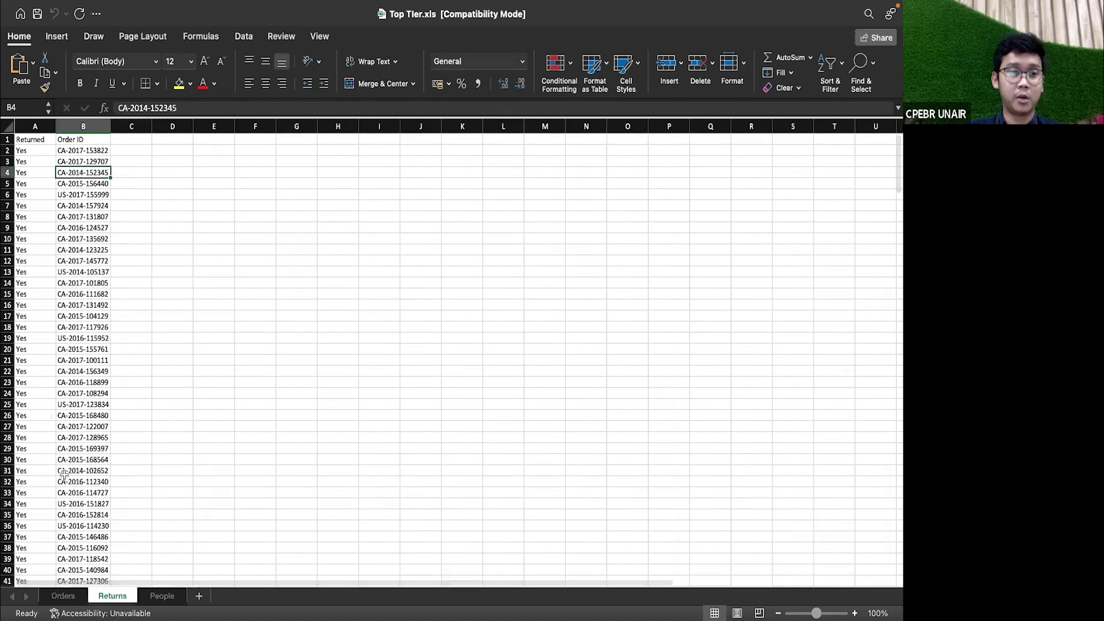
left_click(64, 596)
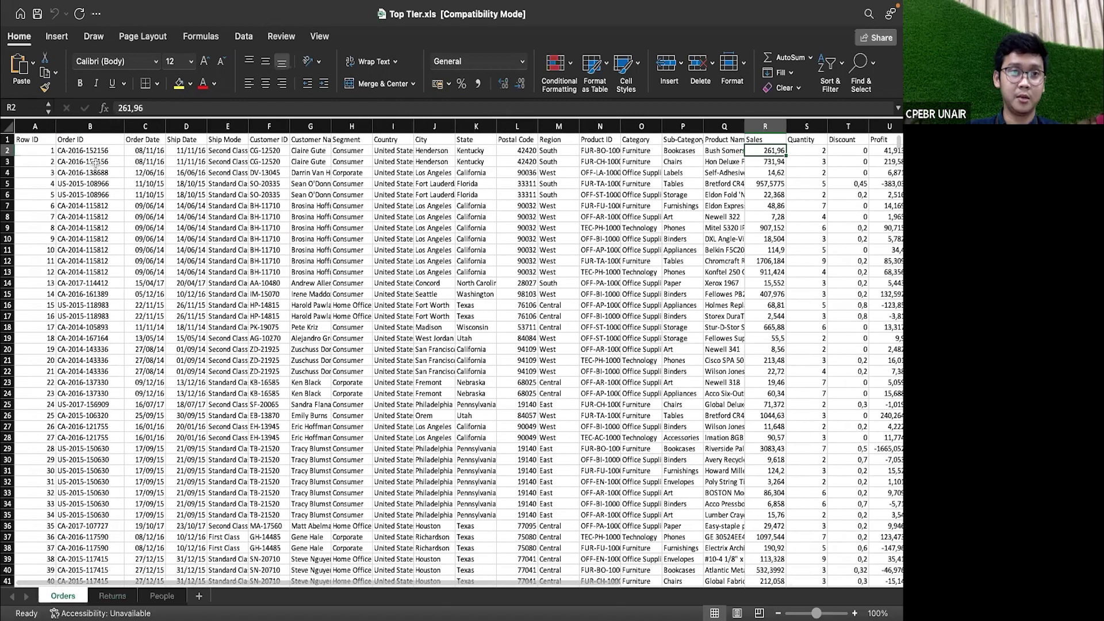
left_click(112, 597)
left_click(82, 195)
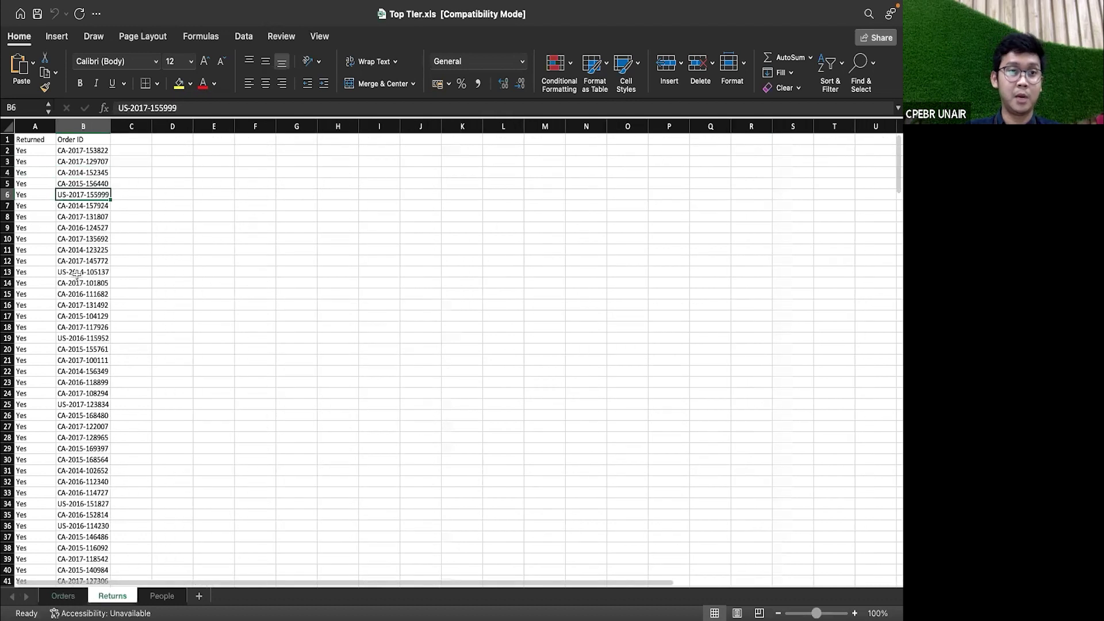
View the People sheet's person and region columns, then revisit the Orders and Returns sheets.
left_click(162, 597)
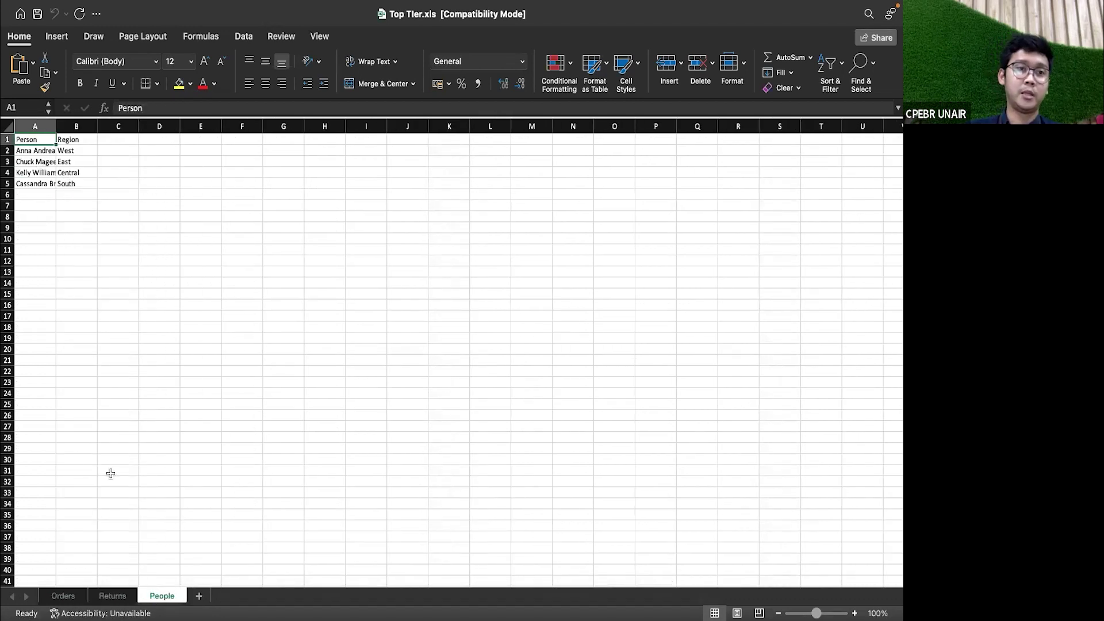
left_click(63, 597)
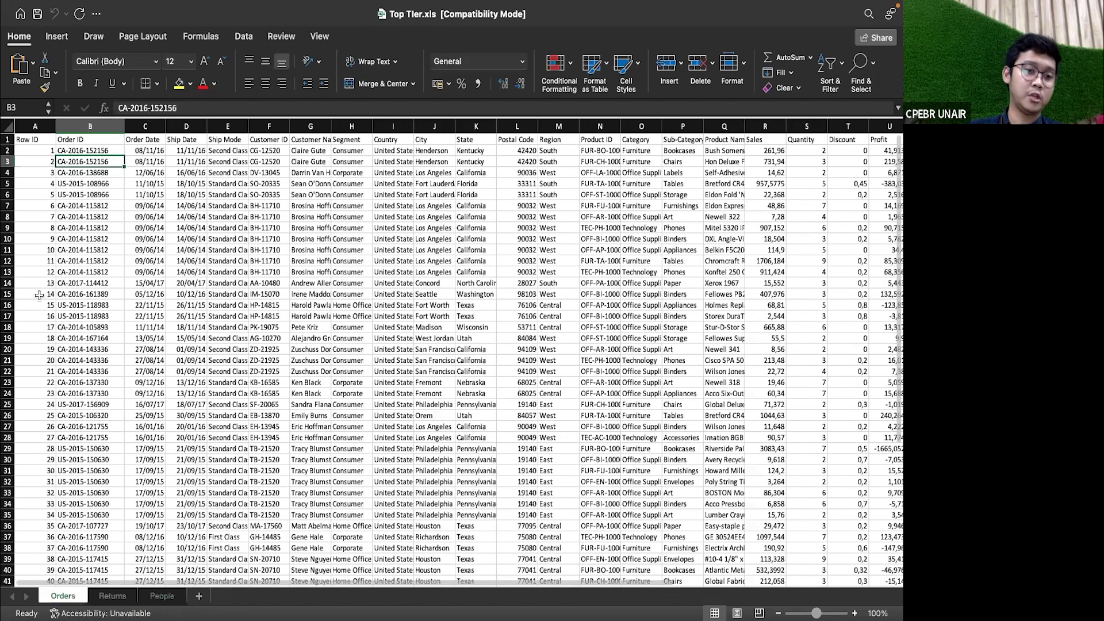
left_click(112, 598)
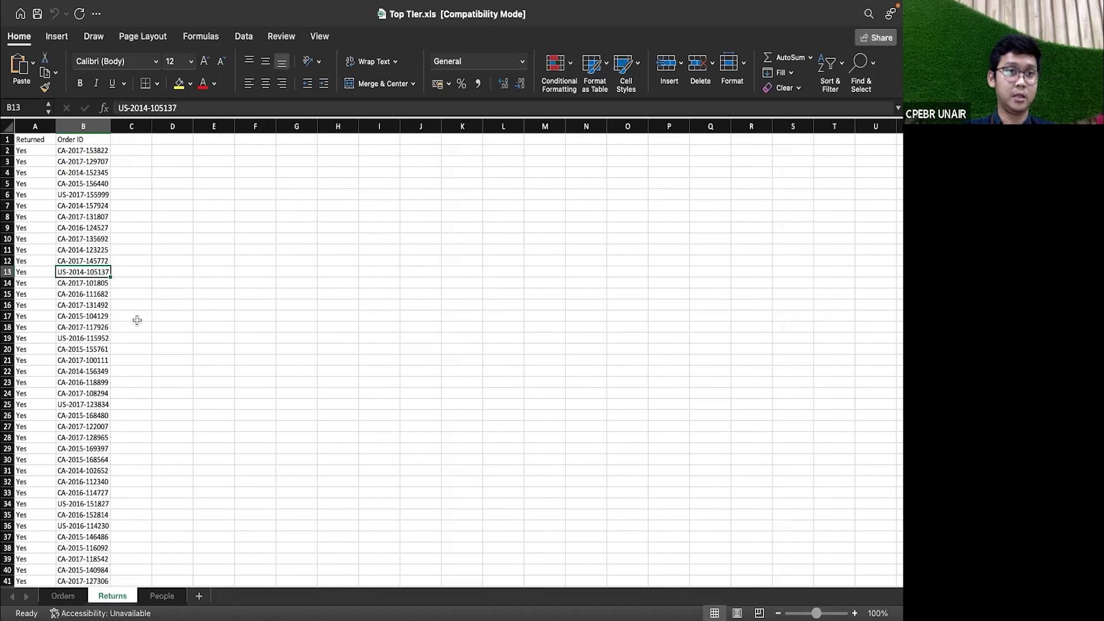
Switch to Safari and review the Tableau free trial page, including the Desktop, Server and Prep Builder trial options.
key("F4")
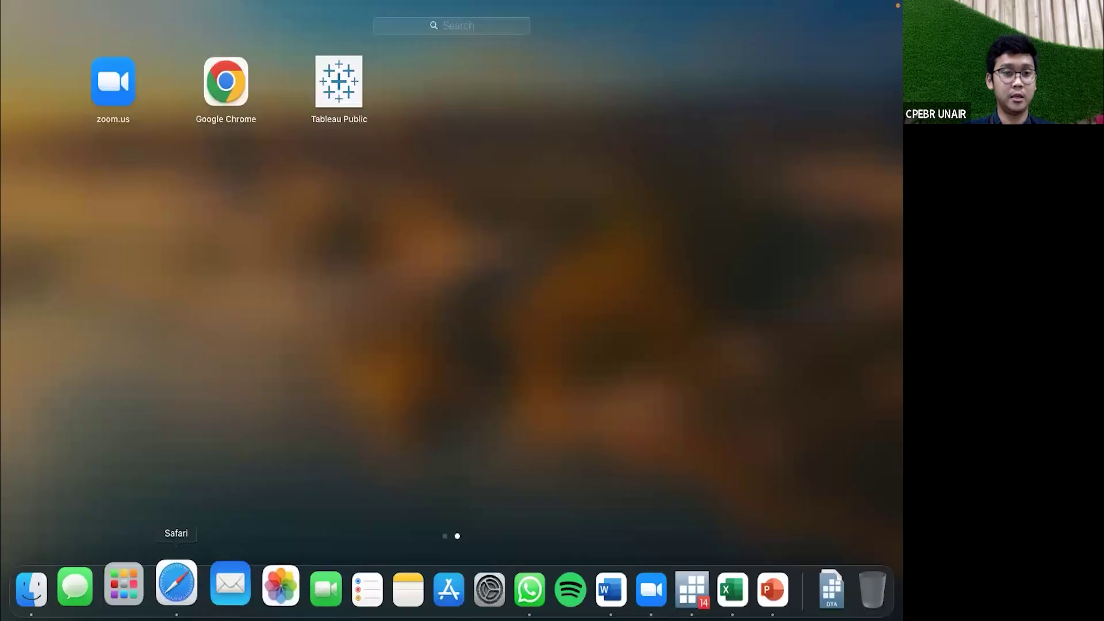
left_click(187, 594)
scroll(437, 195, "down", 4)
scroll(437, 219, "up", 5)
scroll(517, 243, "down", 5)
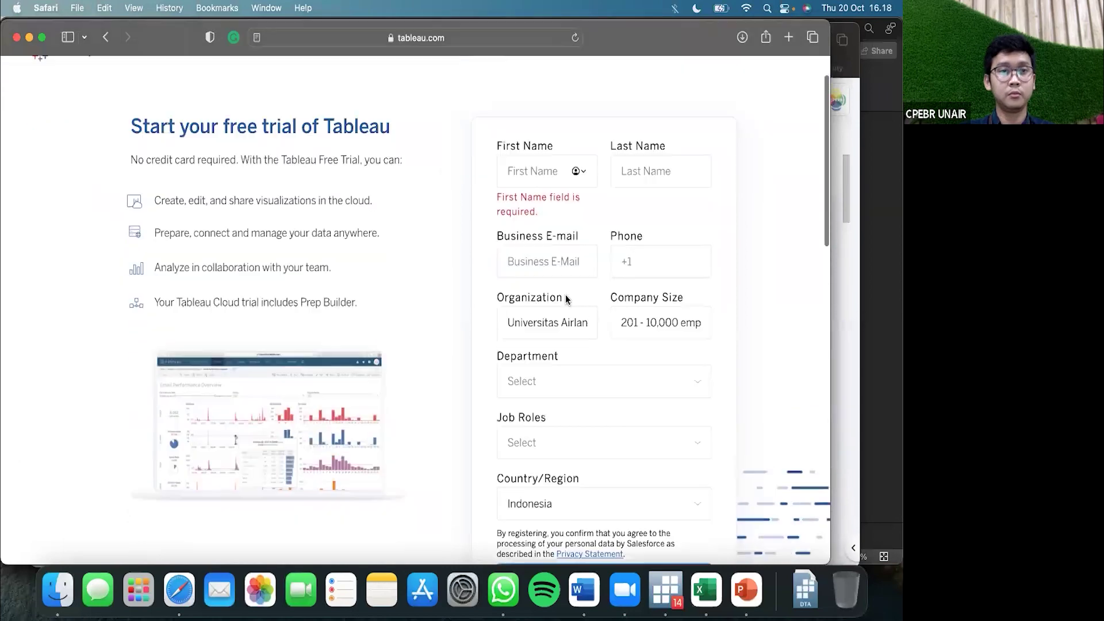
scroll(545, 402, "down", 10)
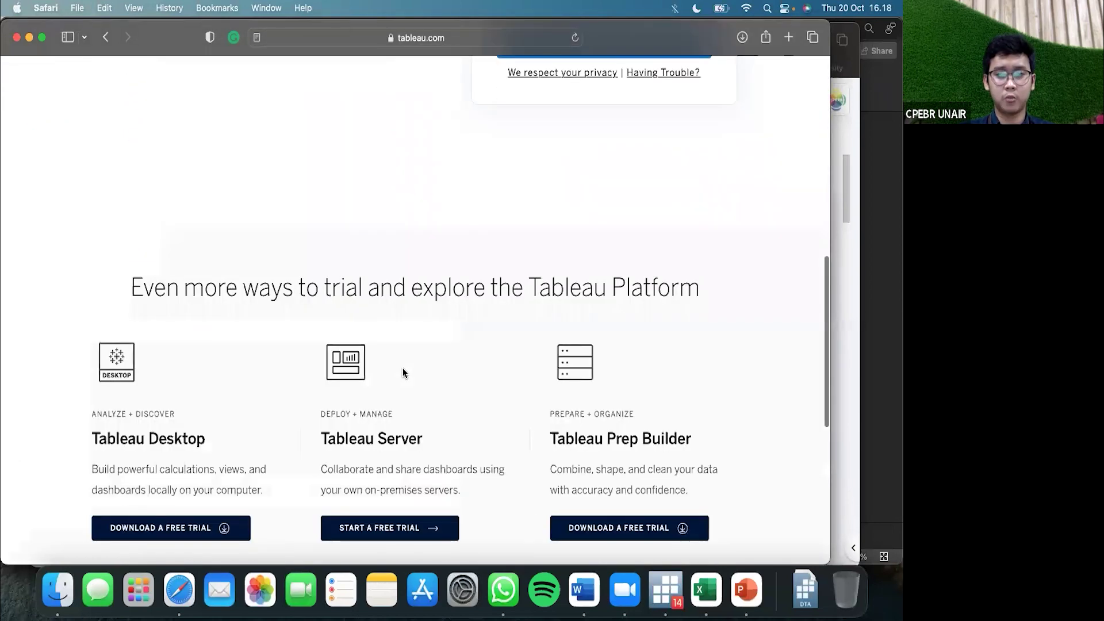
scroll(450, 399, "down", 2)
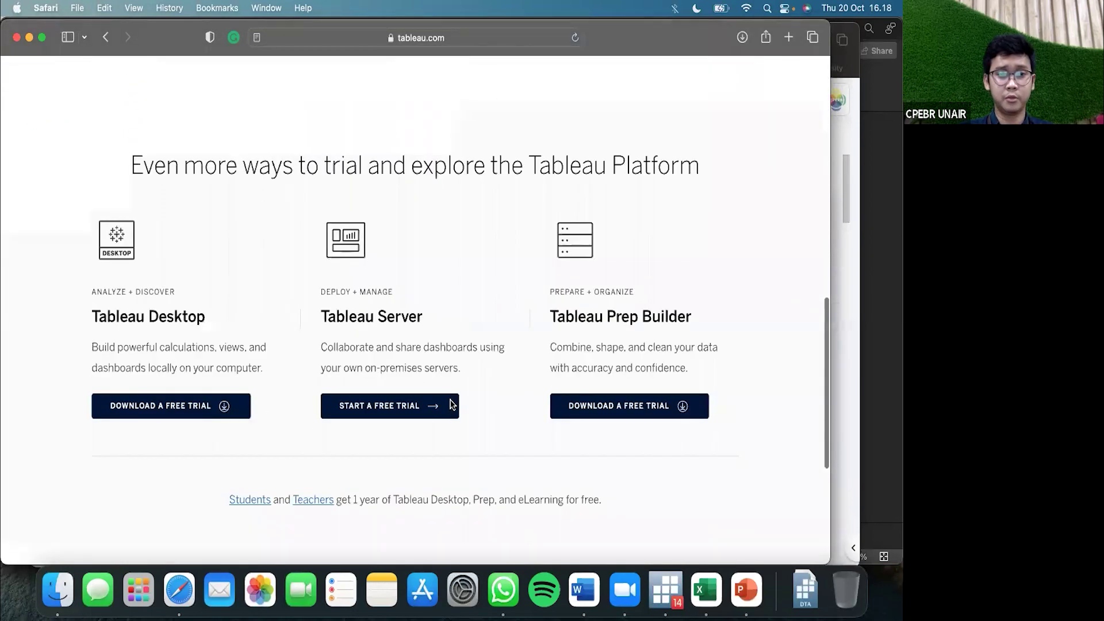
left_click(437, 429)
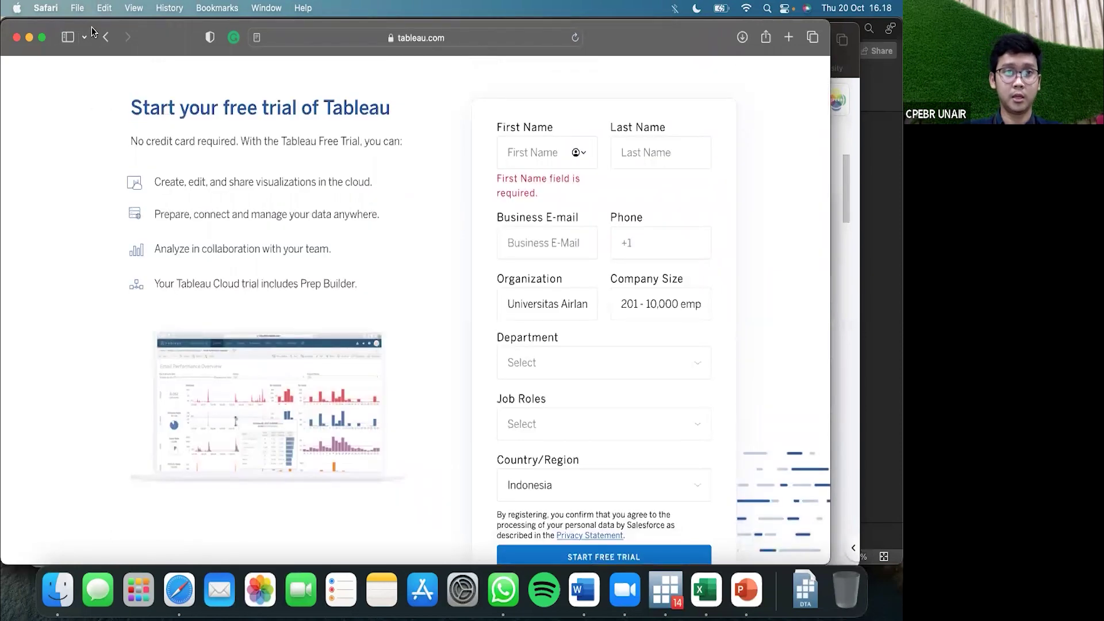
Search for "tableau public", open the Tableau Public: Discover result, and reposition the browser window higher on the desktop.
left_click_drag(387, 25, 387, 131)
left_click(460, 142)
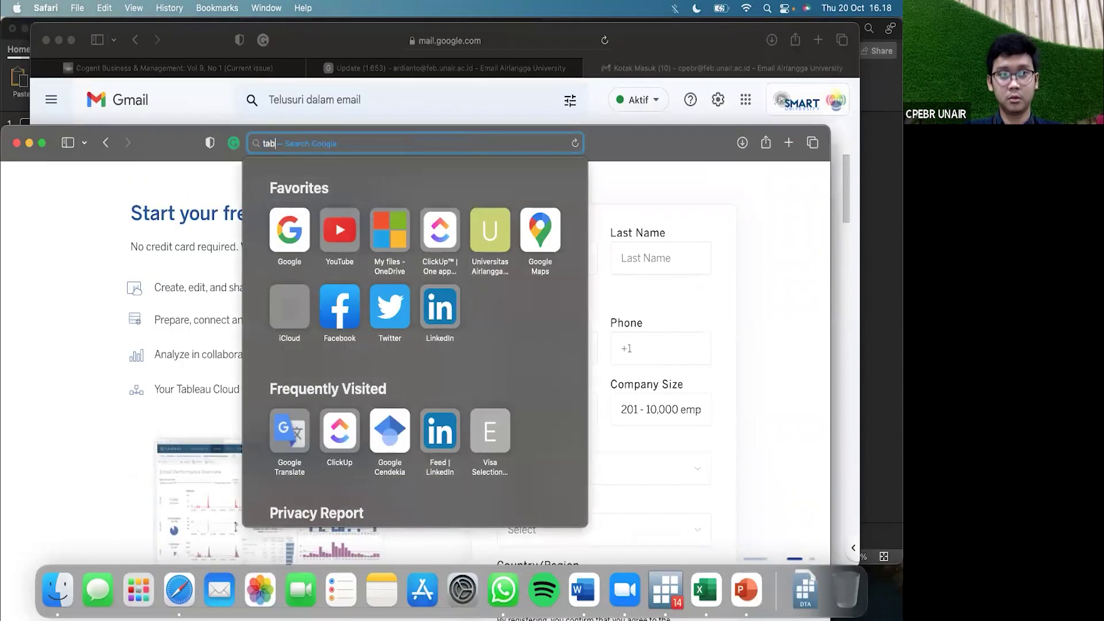
type("tableau public")
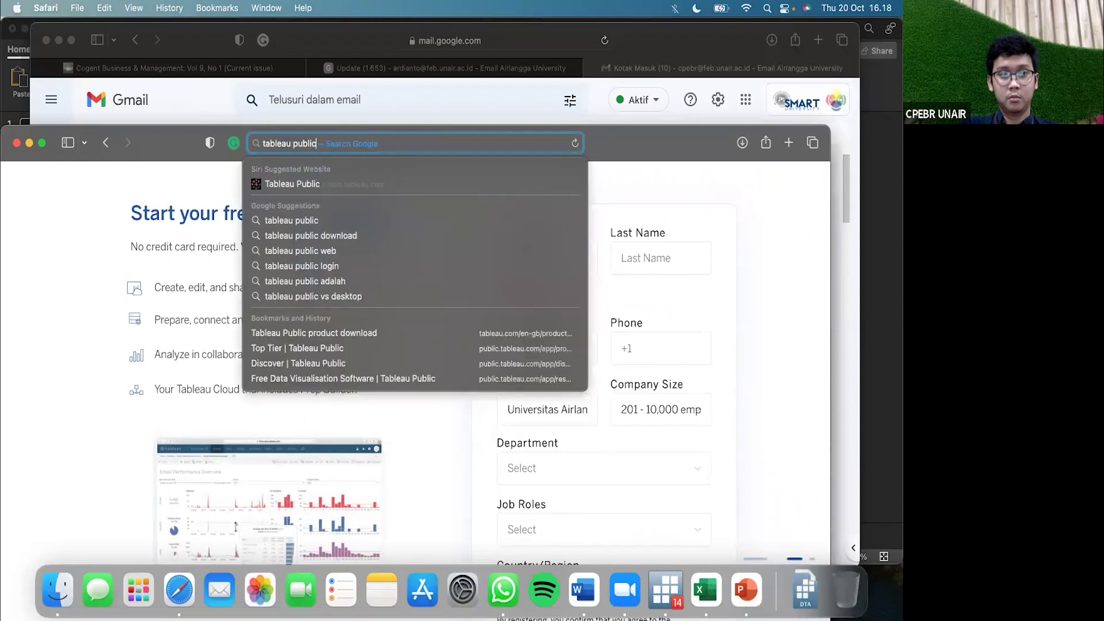
key("Return")
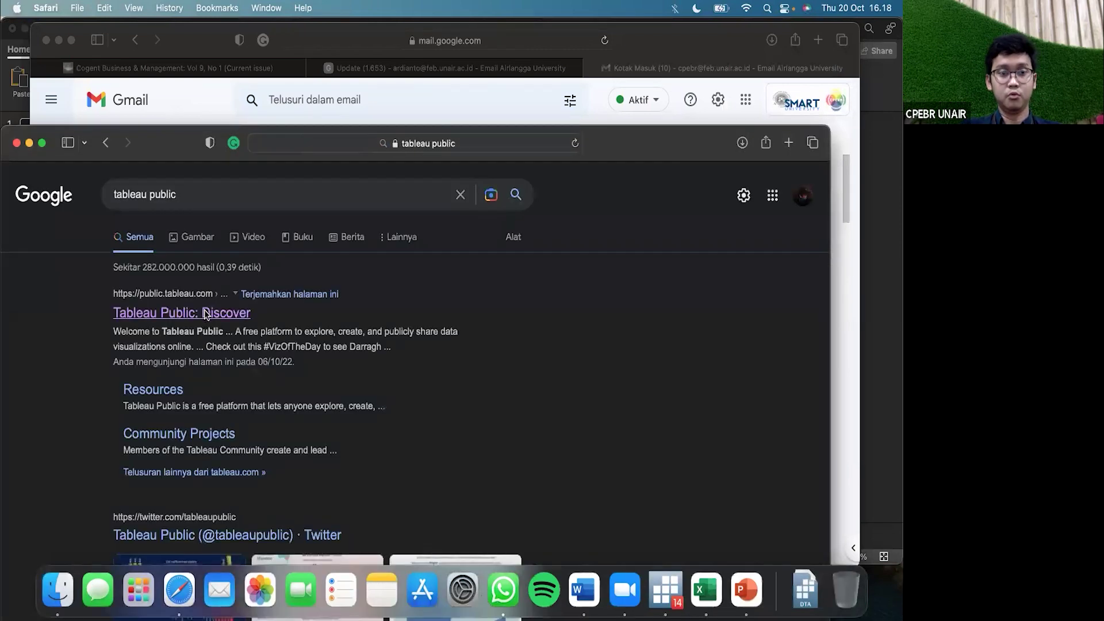
left_click(205, 312)
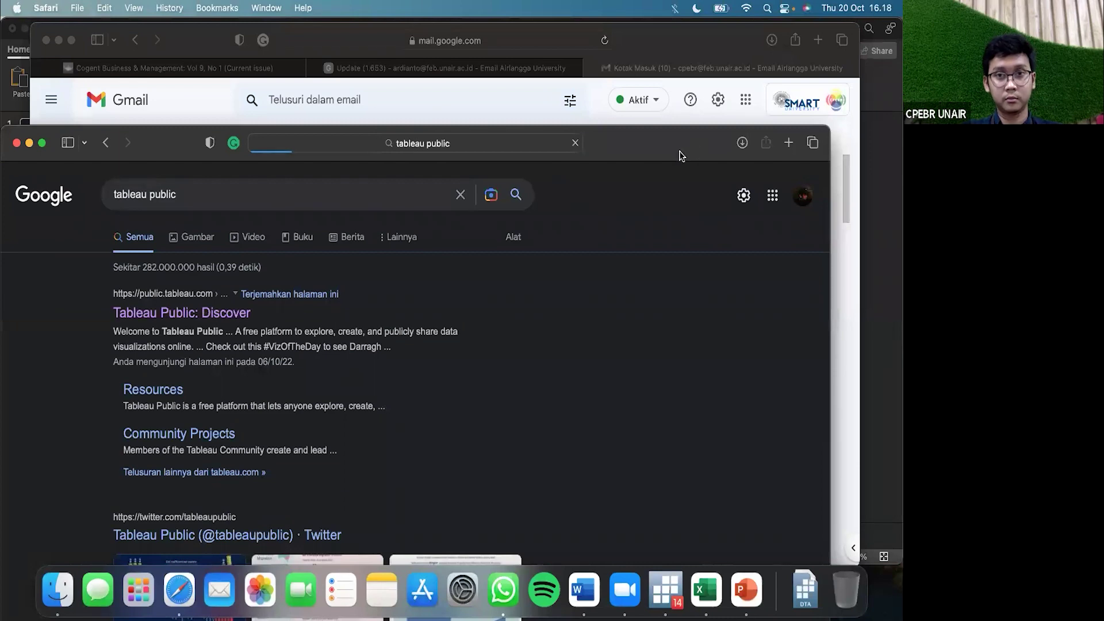
left_click_drag(664, 143, 702, 37)
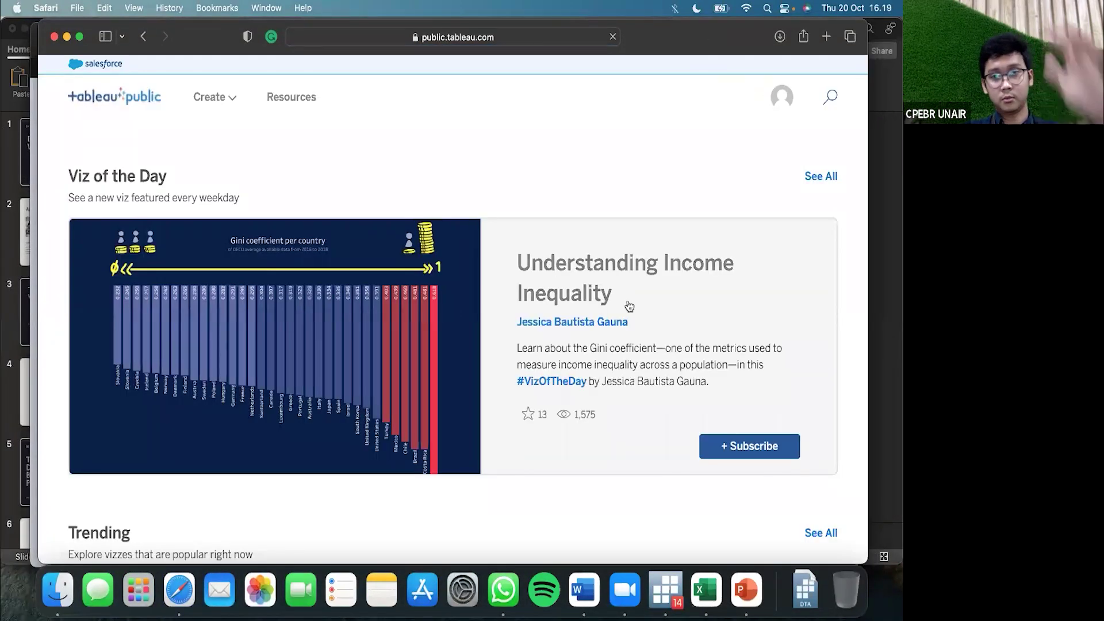
Browse the Tableau Public Discover page, including the featured author and blog sections, and reposition the browser window lower on the desktop.
scroll(523, 360, "down", 7)
scroll(523, 360, "up", 7)
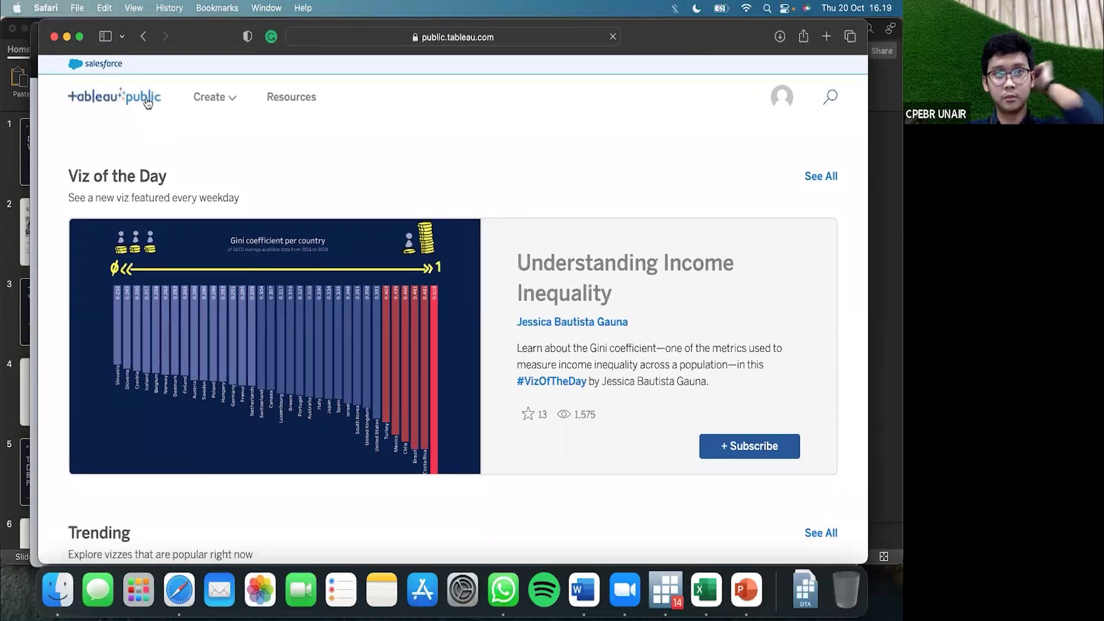
left_click_drag(88, 48, 72, 122)
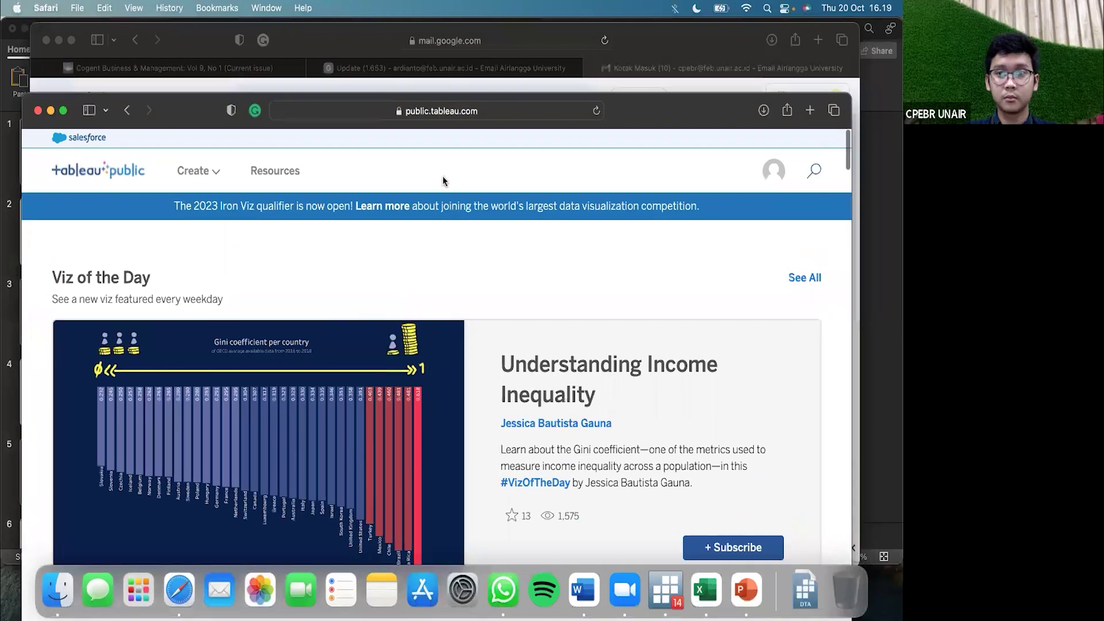
scroll(563, 260, "down", 10)
scroll(564, 256, "down", 10)
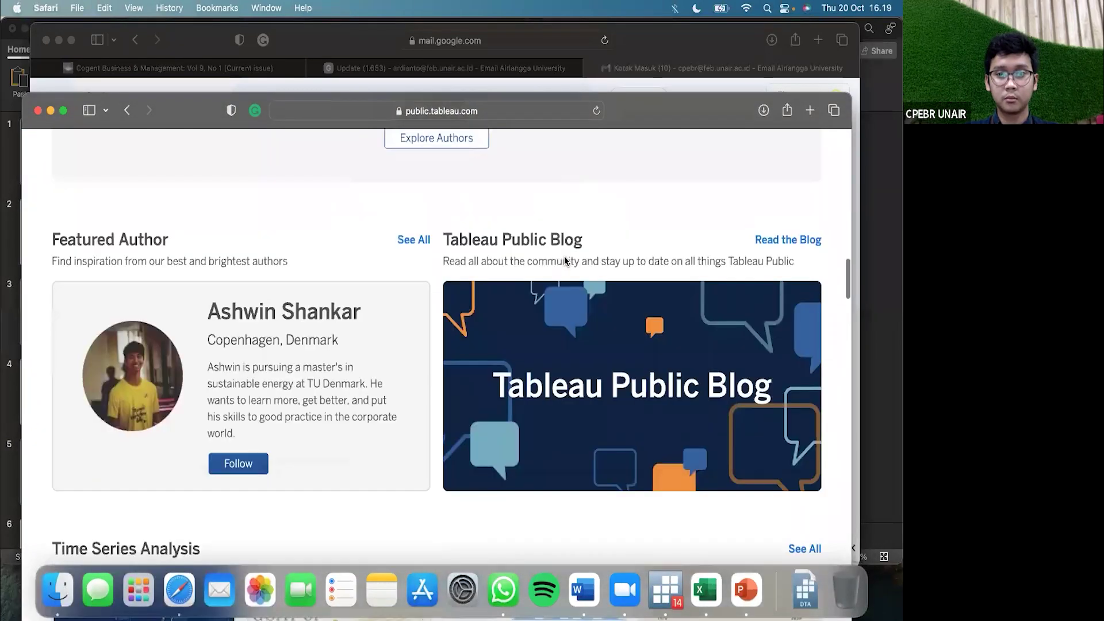
scroll(564, 257, "up", 7)
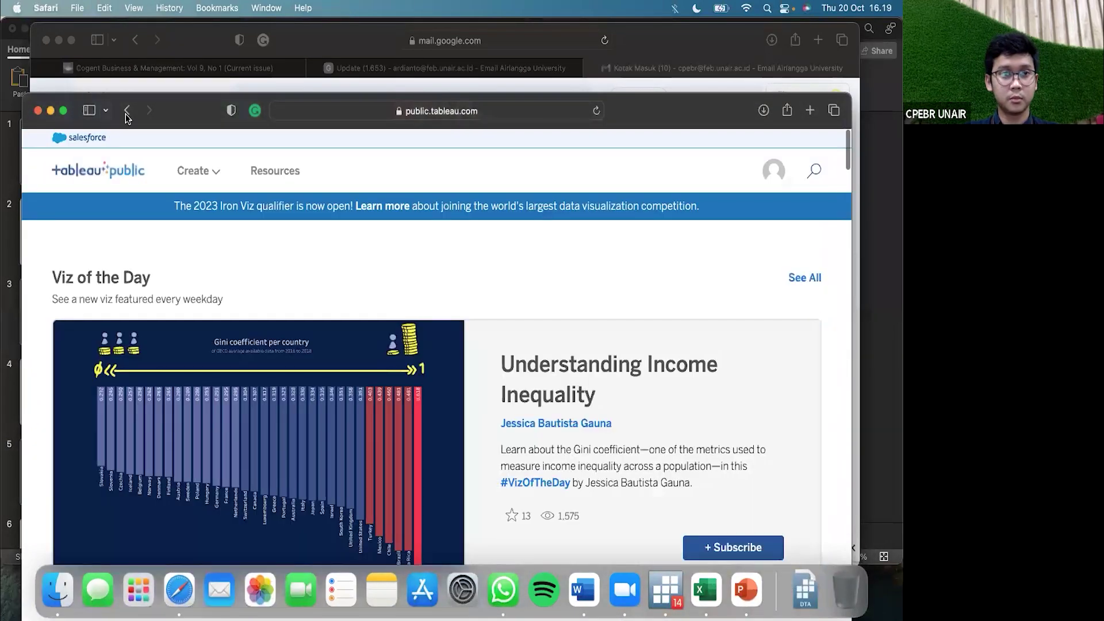
Return to the Google results, search for "tableau public download" and open the Download Tableau Desktop result.
left_click(127, 110)
left_click(334, 174)
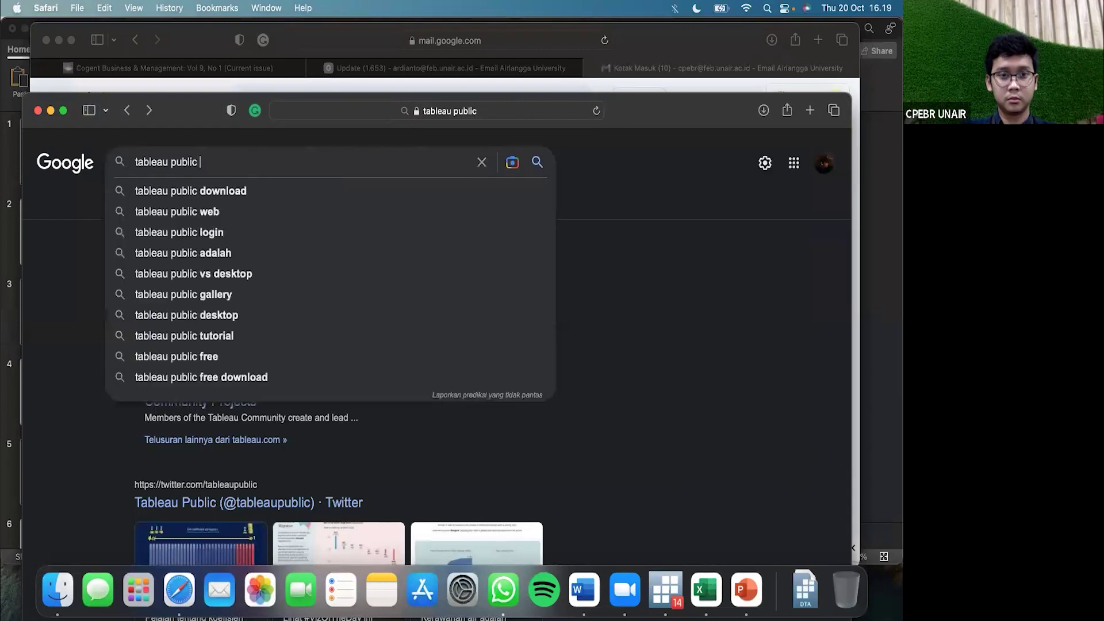
key("Down")
key("Return")
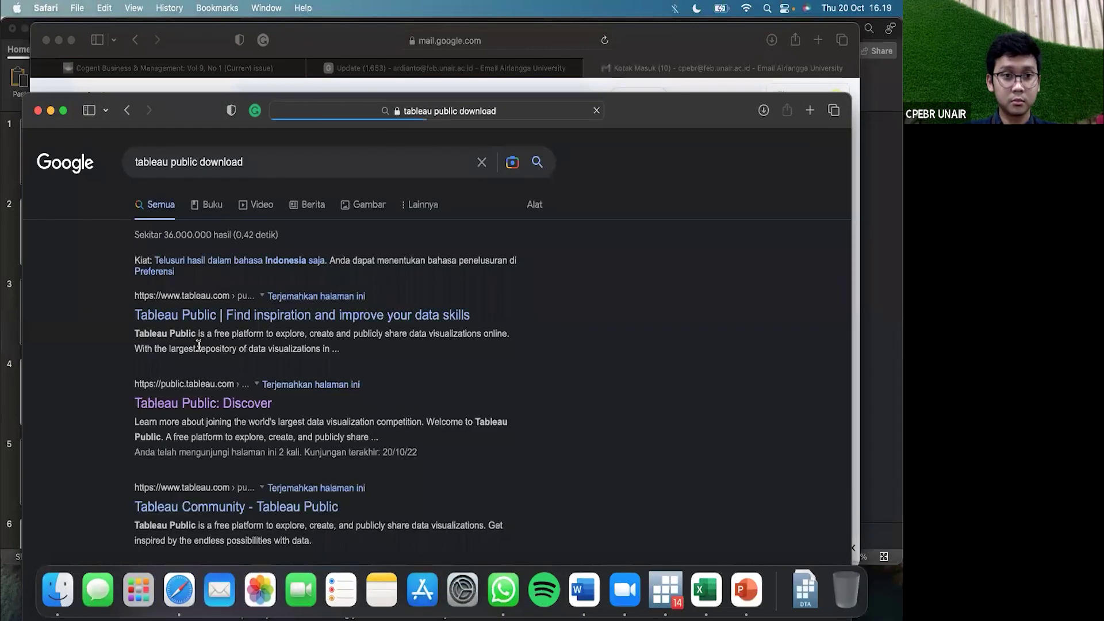
scroll(216, 412, "down", 5)
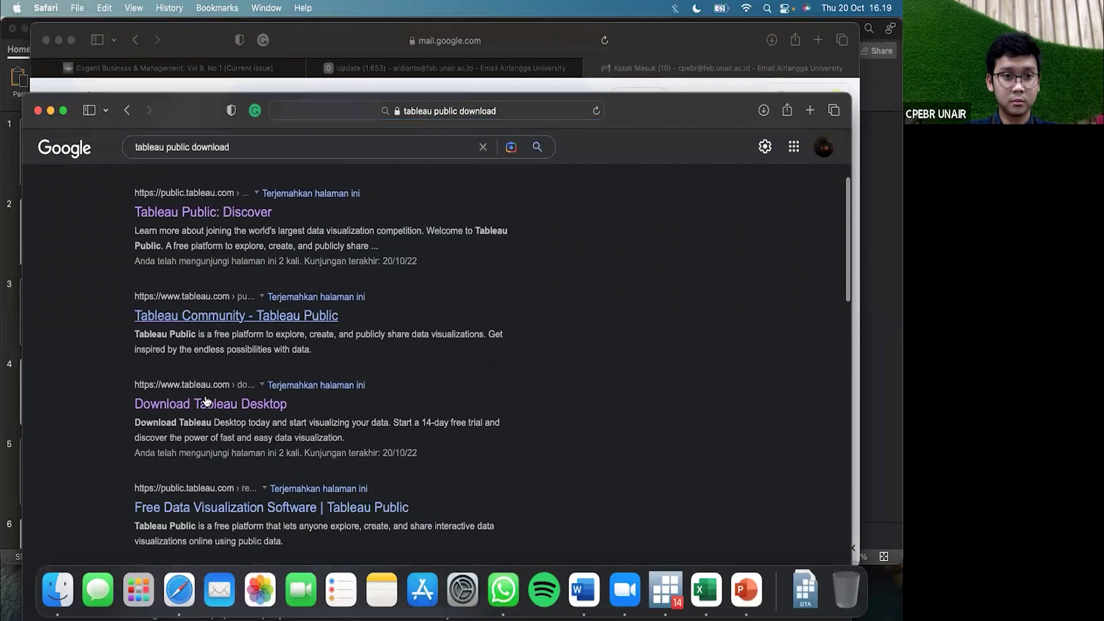
scroll(203, 518, "down", 3)
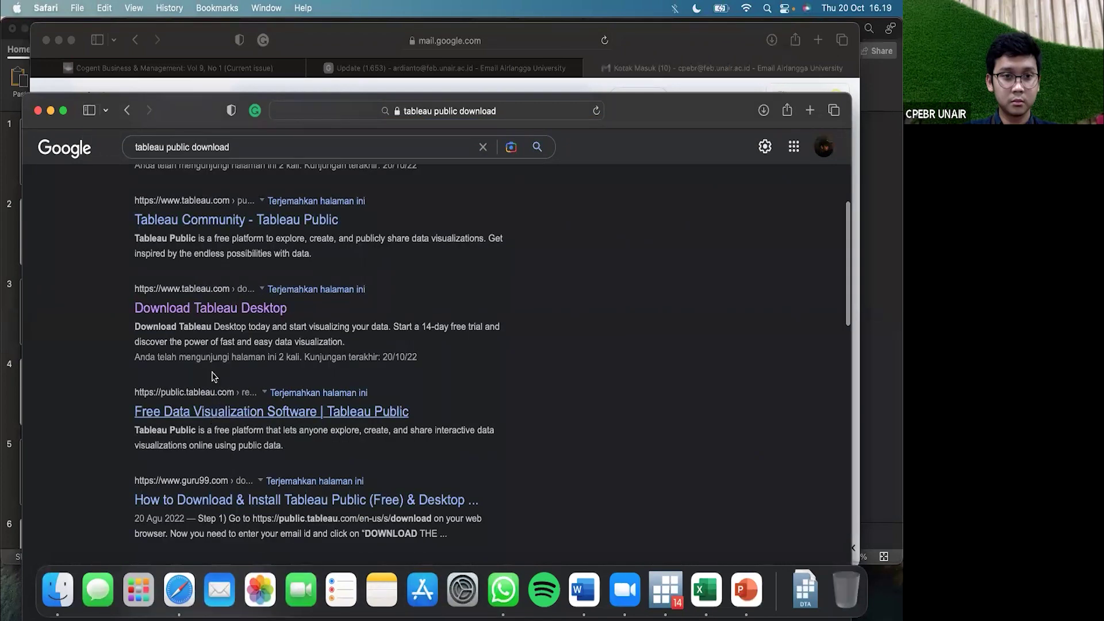
left_click(193, 311)
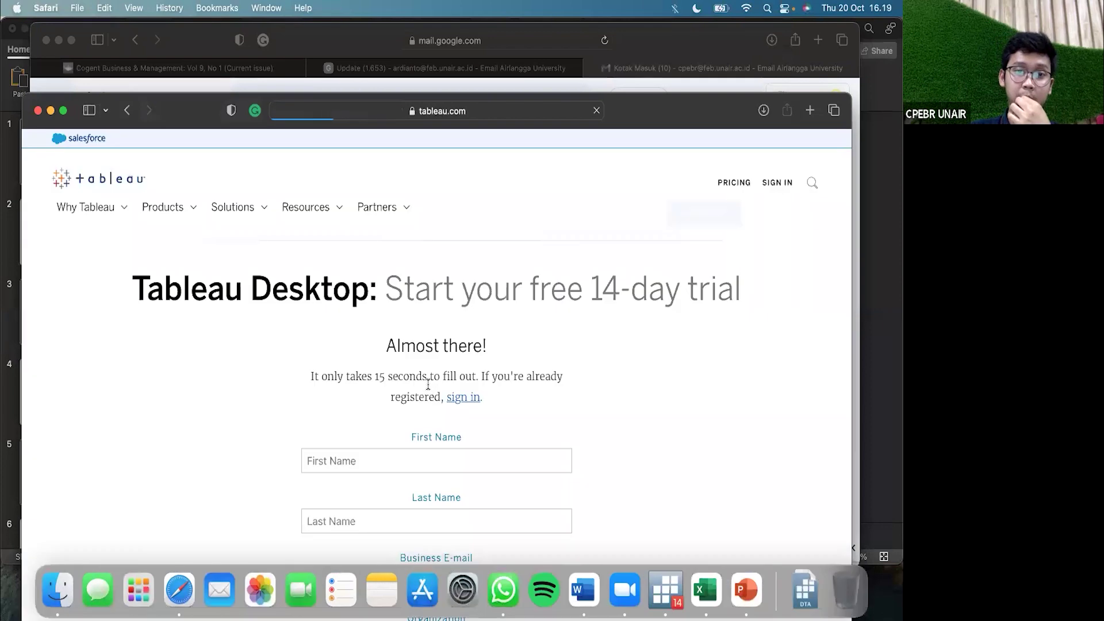
Review the Tableau Desktop 14-day free trial registration form and move the browser window higher on the desktop.
scroll(520, 415, "down", 3)
scroll(433, 359, "down", 8)
scroll(426, 310, "up", 10)
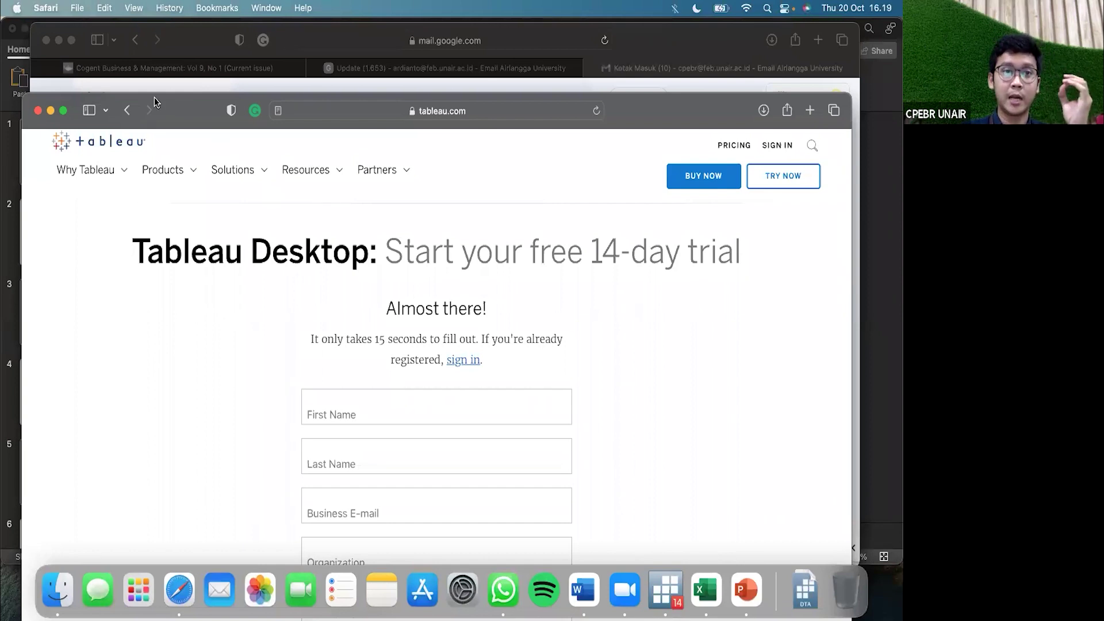
left_click_drag(154, 98, 164, 49)
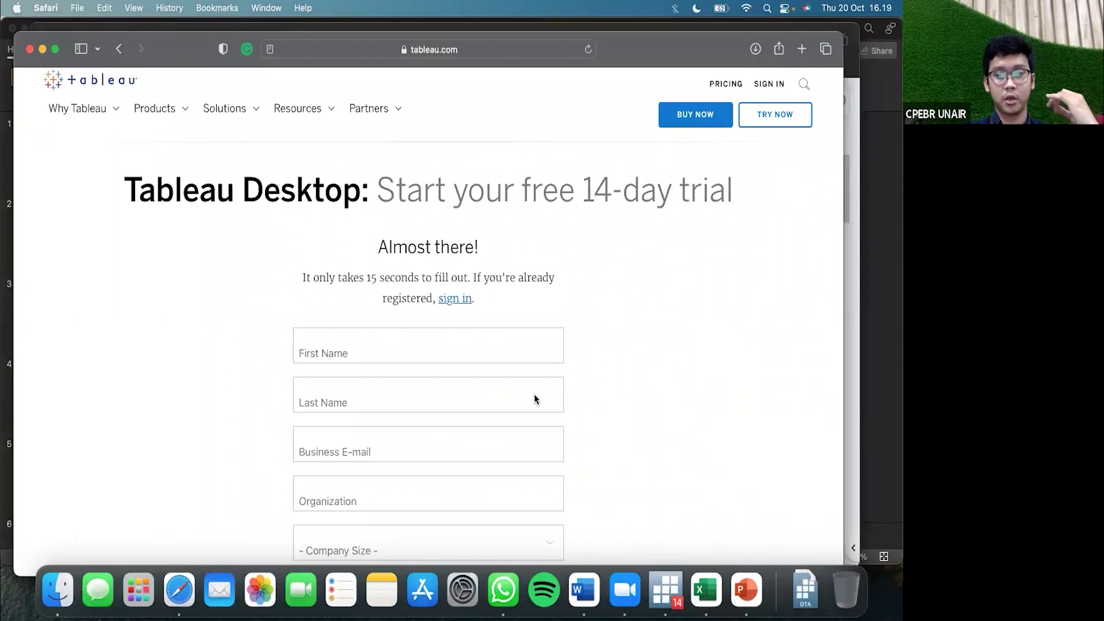
Switch to the Top TIer.xls workbook in Excel and review the Orders sheet's columns across to Profit.
left_click(715, 570)
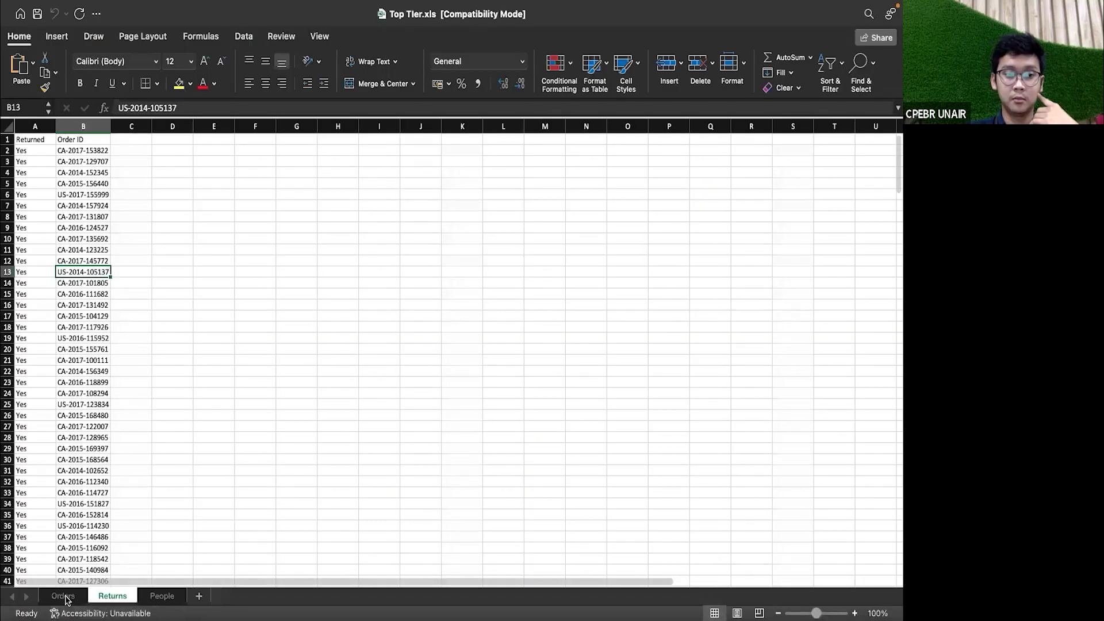
key("ctrl+Page_Up")
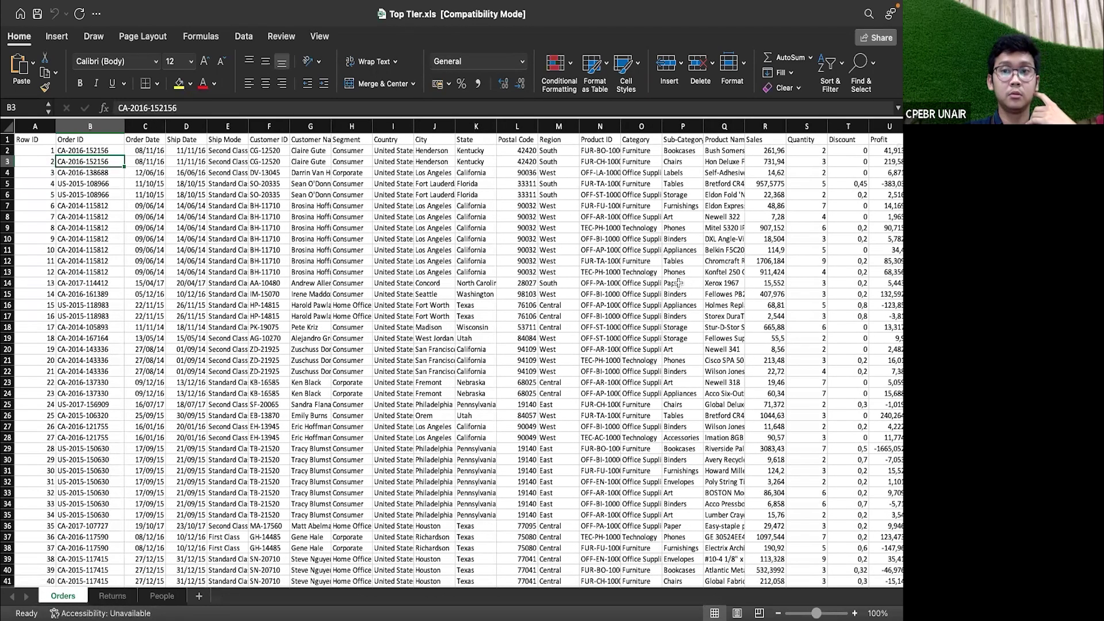
scroll(781, 234, "right", 3)
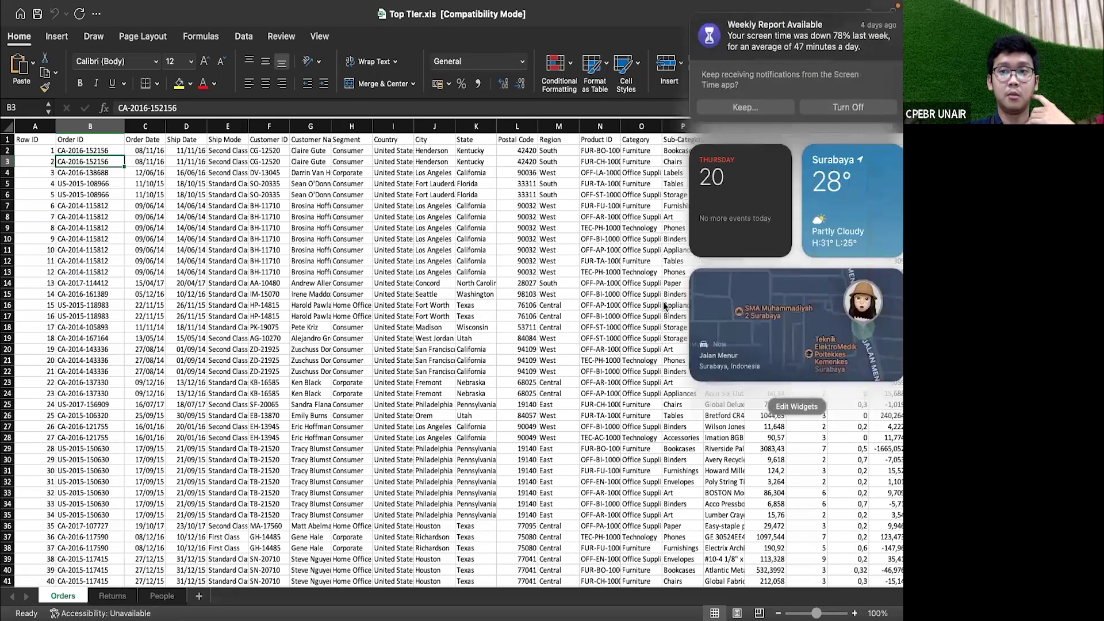
left_click(507, 252)
scroll(578, 196, "right", 3)
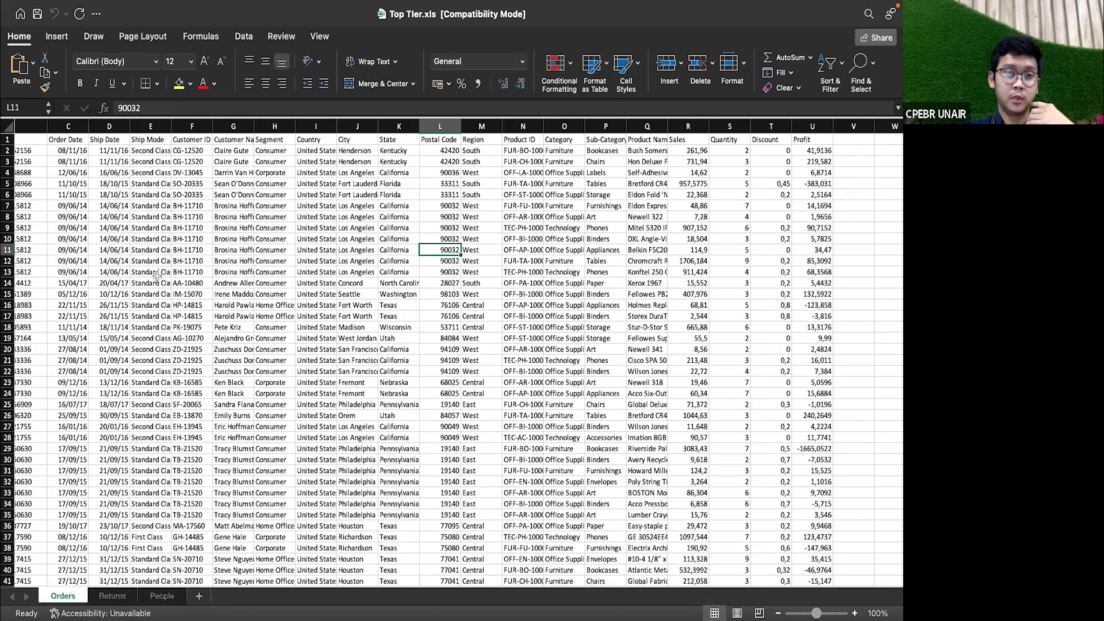
key("ctrl+Left")
Launch Tableau Public, then close the Tableau trial browser window and minimize the Gmail window.
key("F4")
left_click(323, 84)
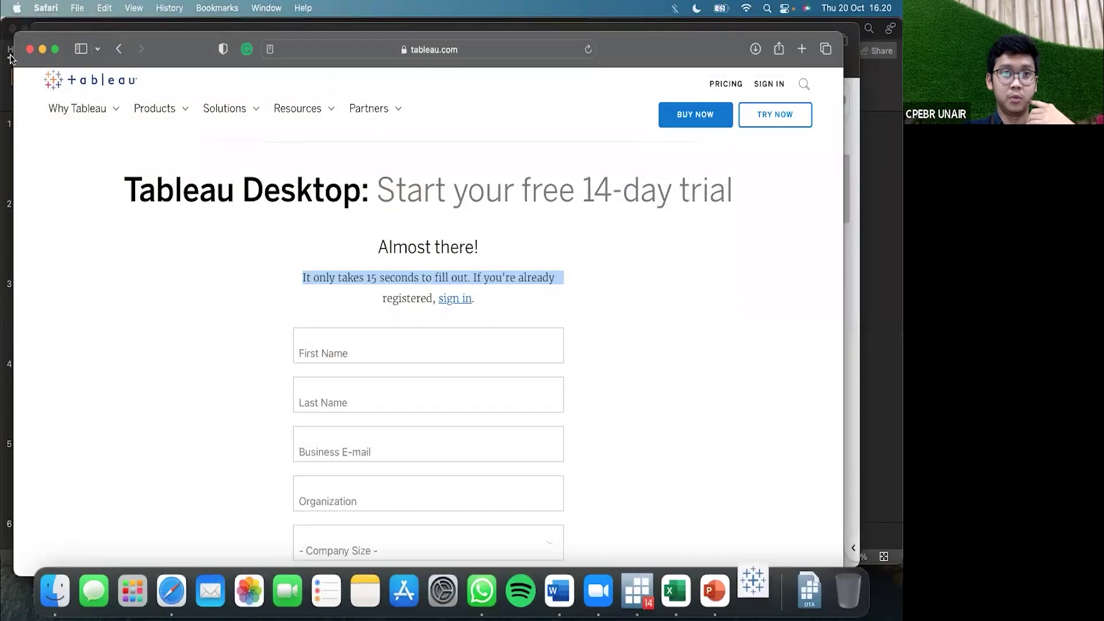
left_click(30, 49)
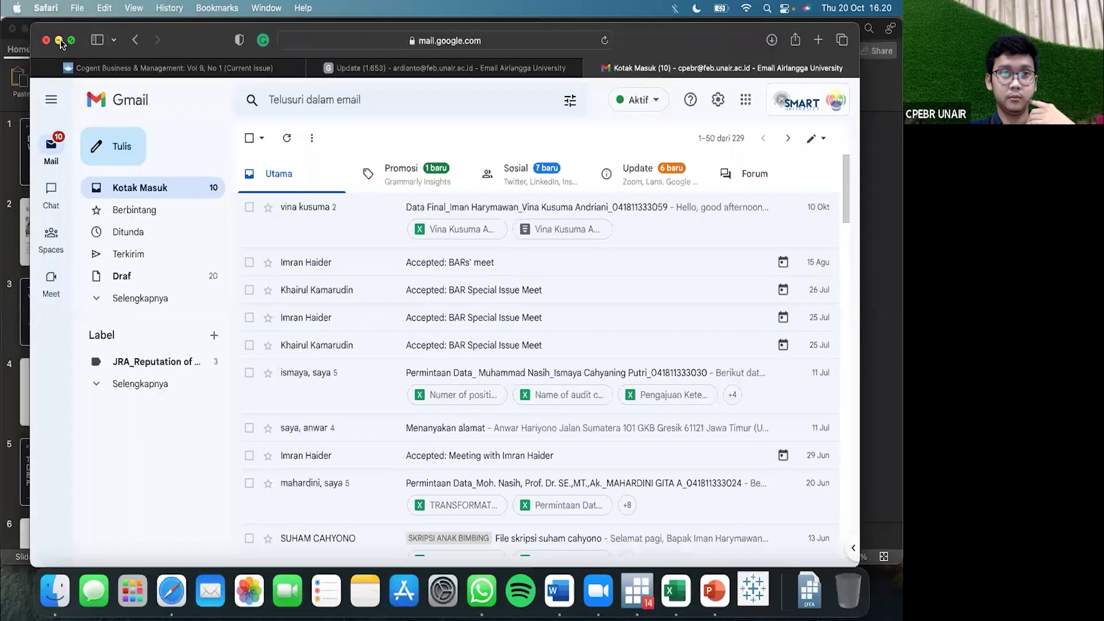
left_click(60, 41)
Save the changes to Data Visualization With Tableau.pptx and switch to the Tableau Public start page.
left_click(163, 87)
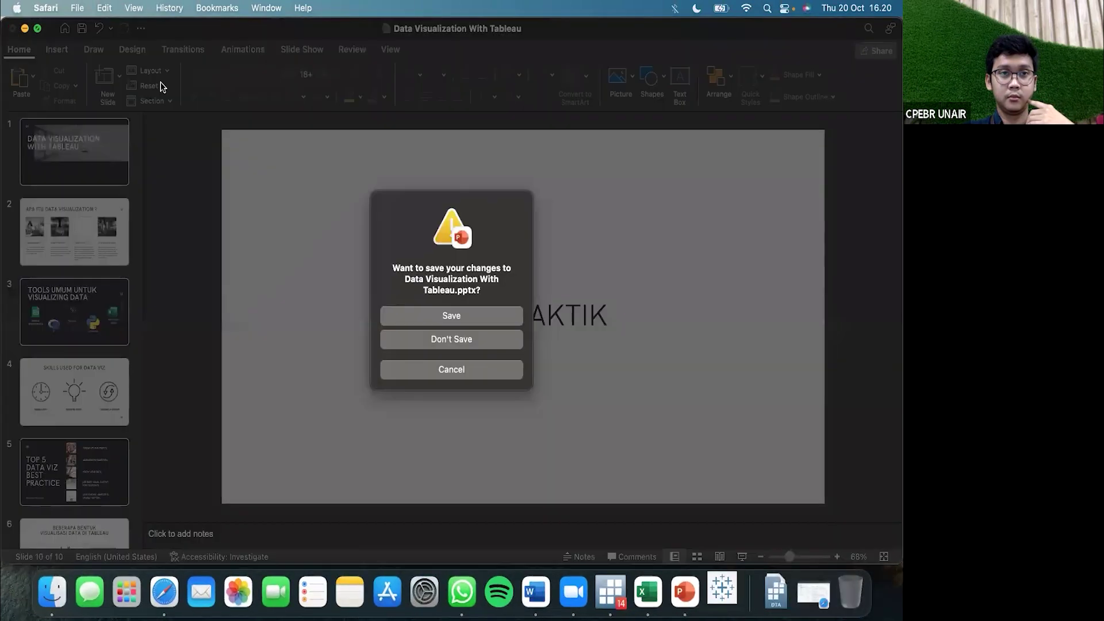
left_click(440, 318)
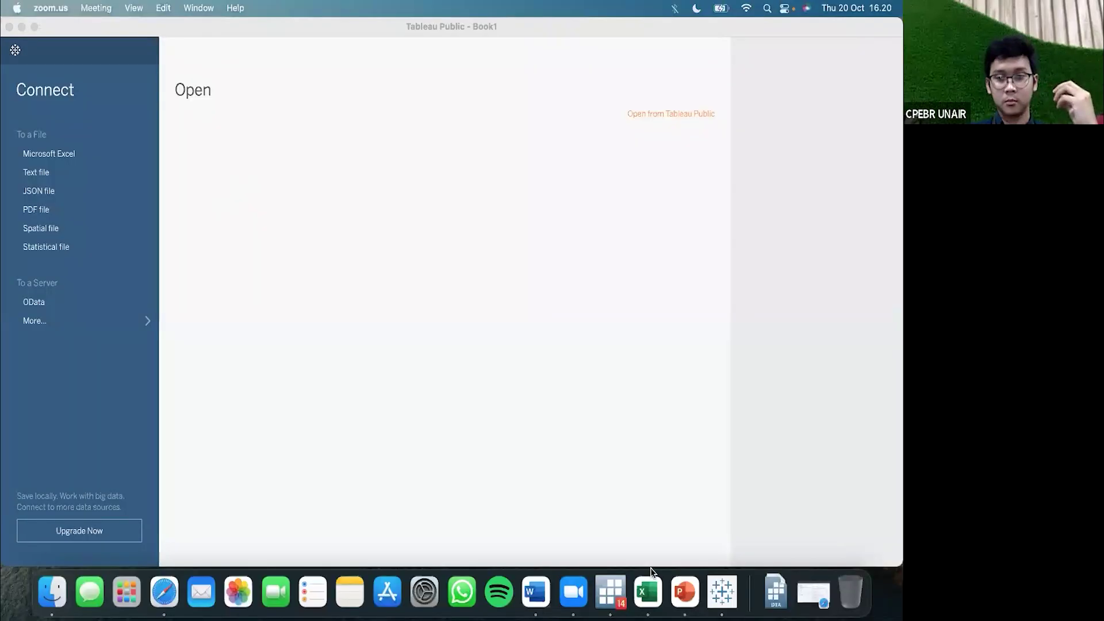
left_click(821, 416)
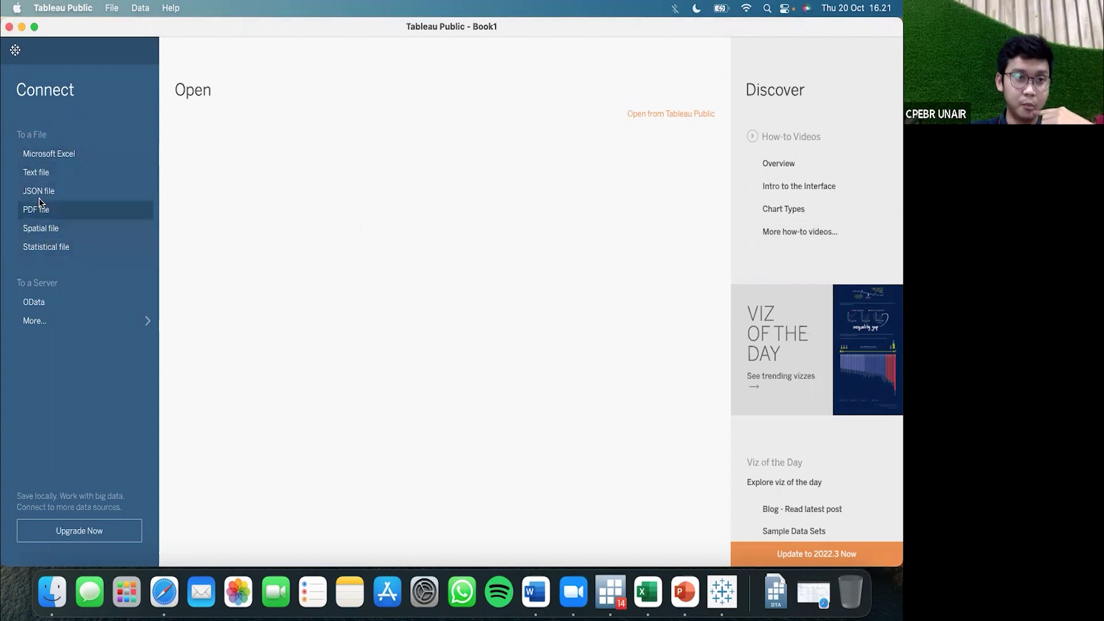
View the additional server connectors, then connect to the Microsoft Excel file Top TIer.xls.
left_click(50, 321)
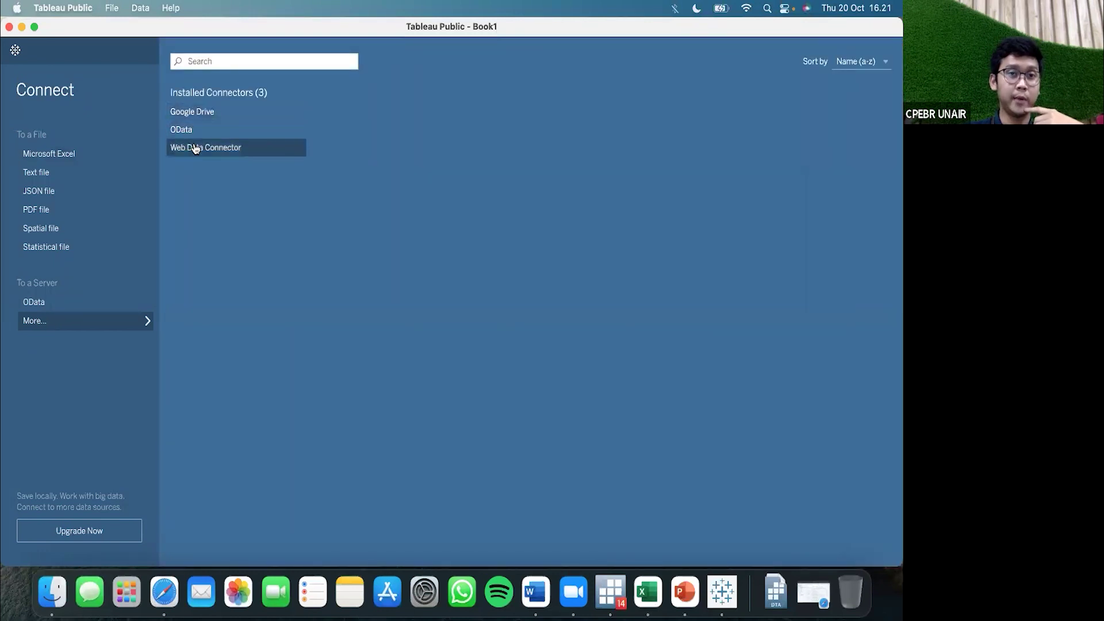
left_click(65, 153)
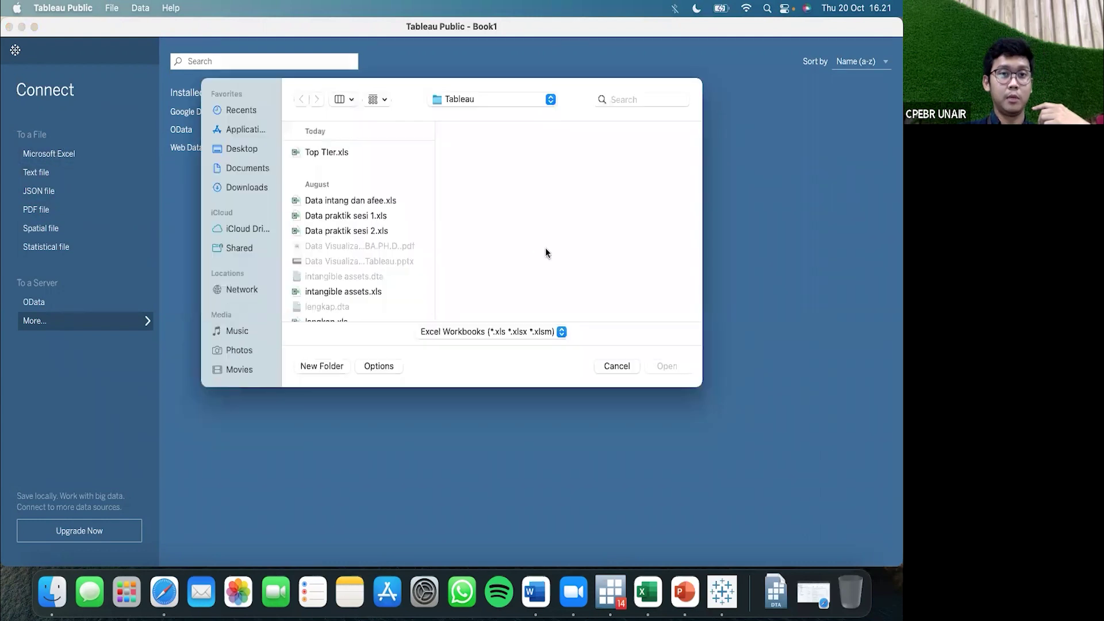
double_click(343, 152)
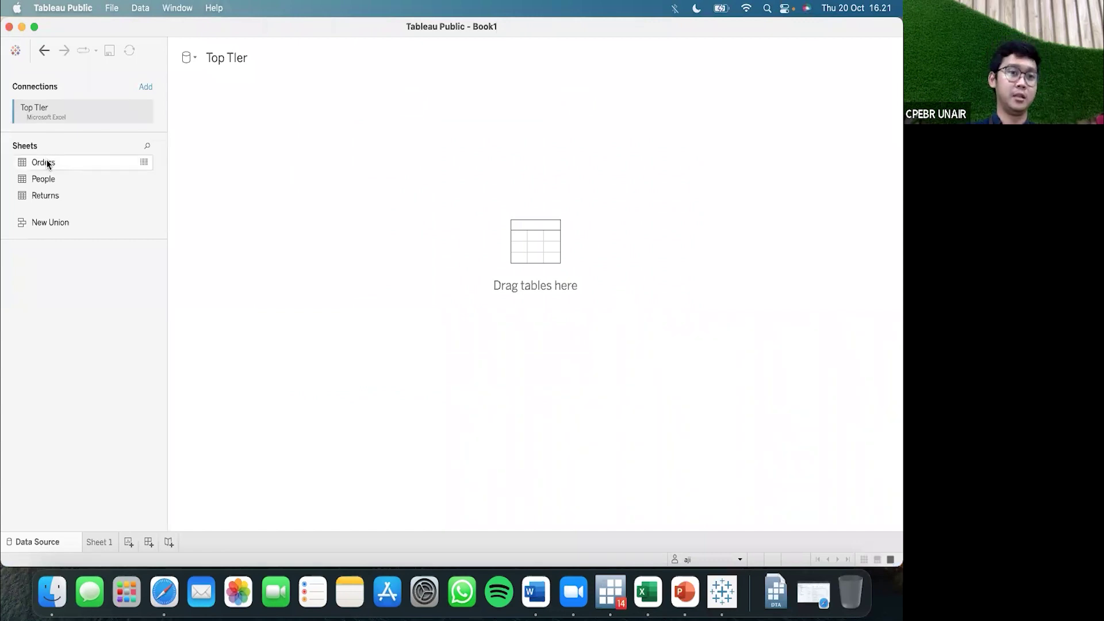
Add the Orders table to the data source canvas and relate the Returns table to it.
left_click(49, 163)
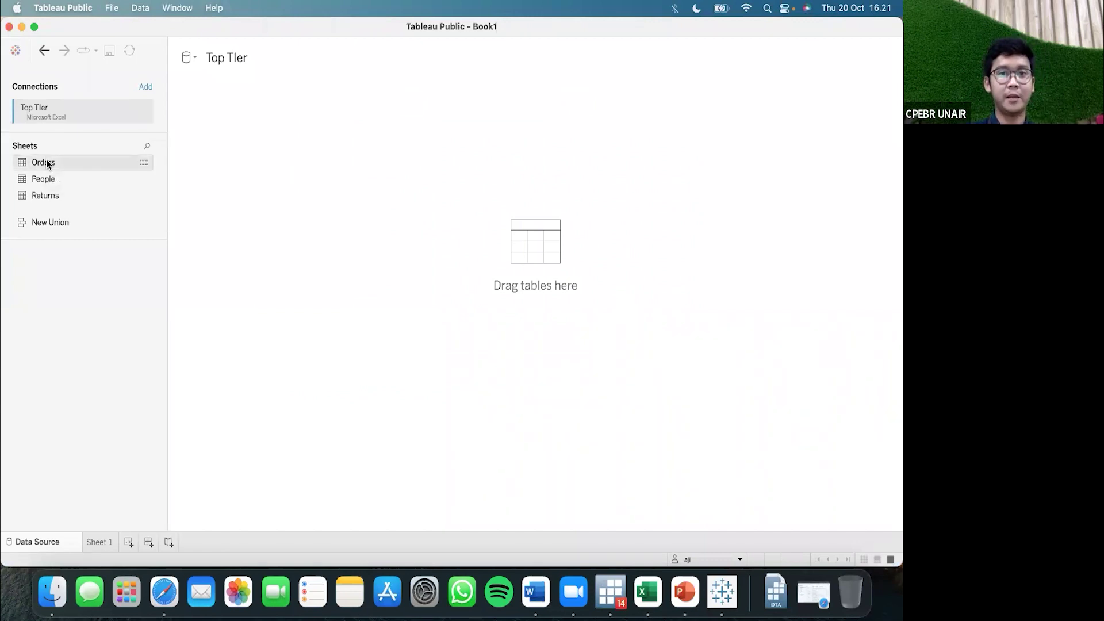
double_click(49, 163)
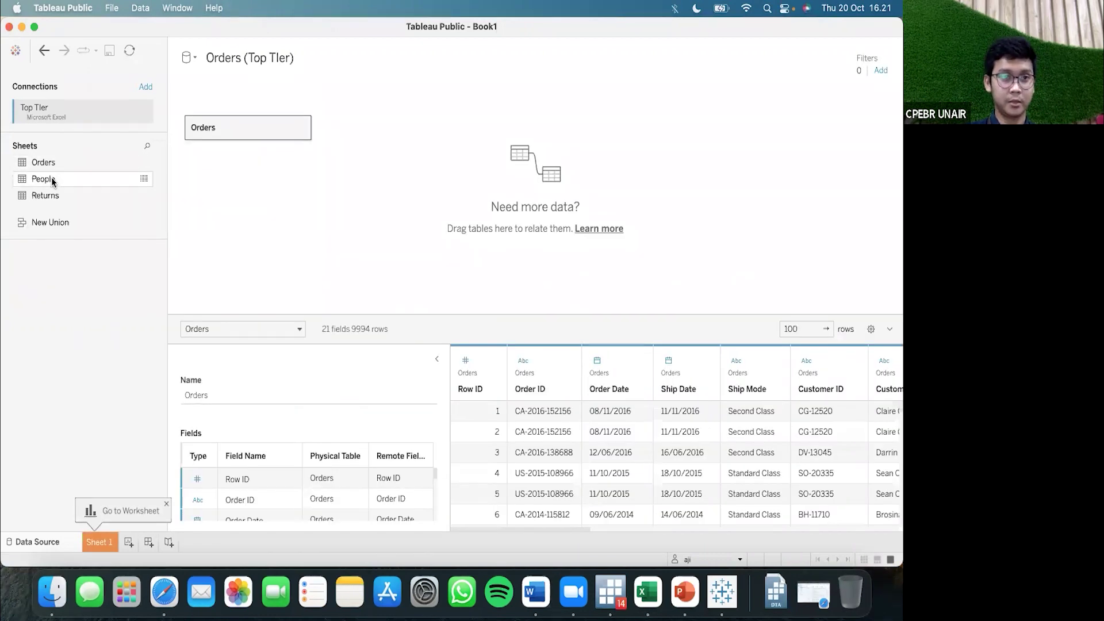
left_click(52, 196)
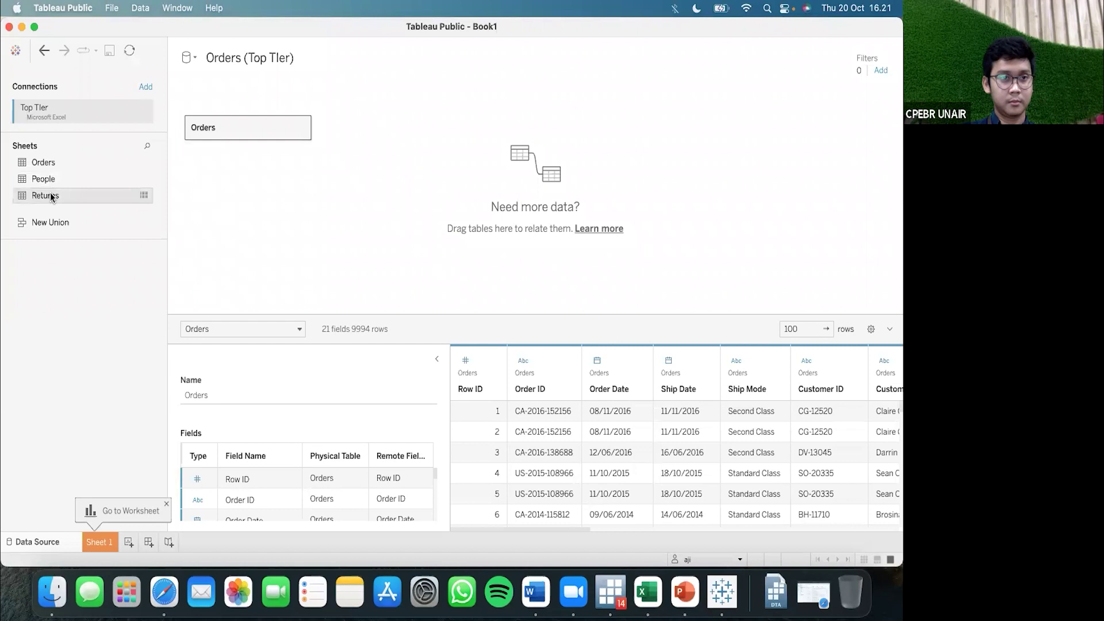
left_click_drag(52, 196, 437, 172)
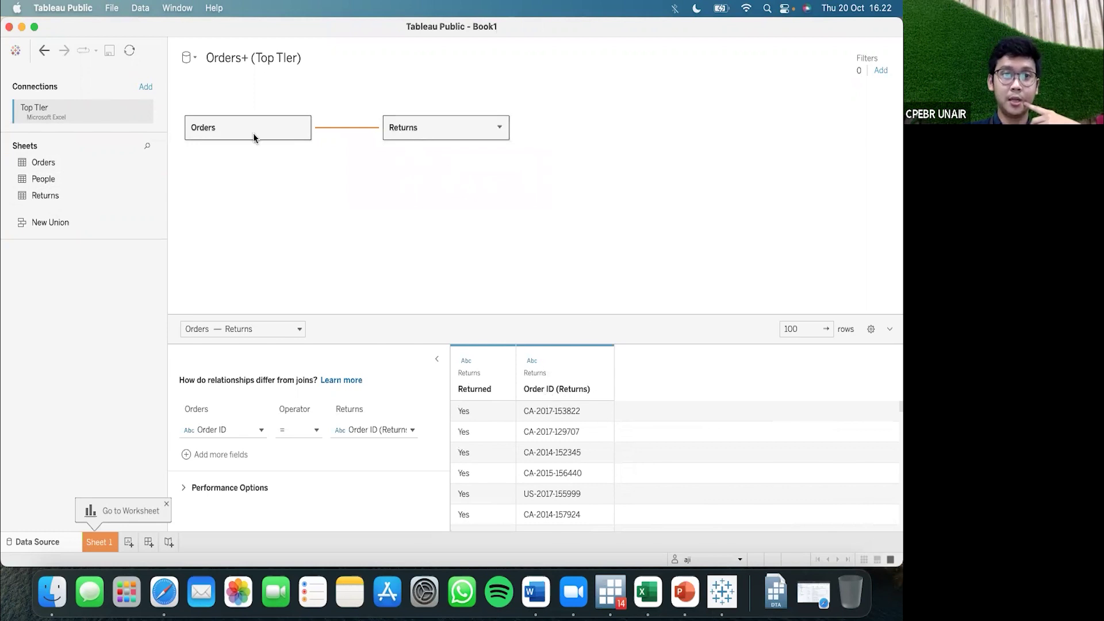
Switch to Excel, compare the Order ID column on the Returns and Orders sheets, and return to Tableau Public.
left_click(632, 569)
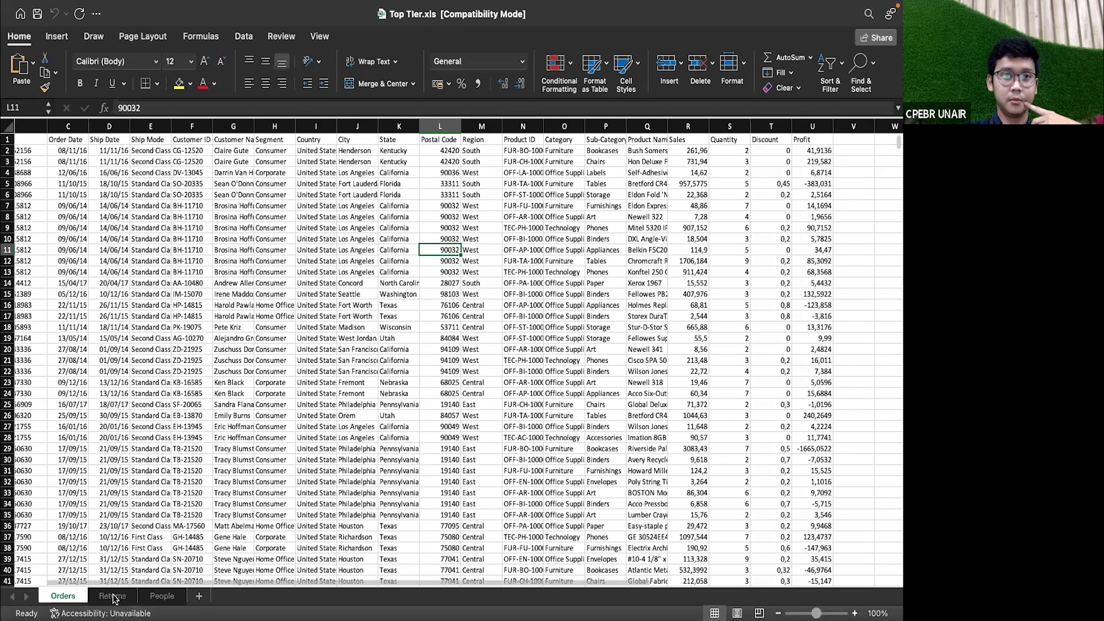
left_click(113, 596)
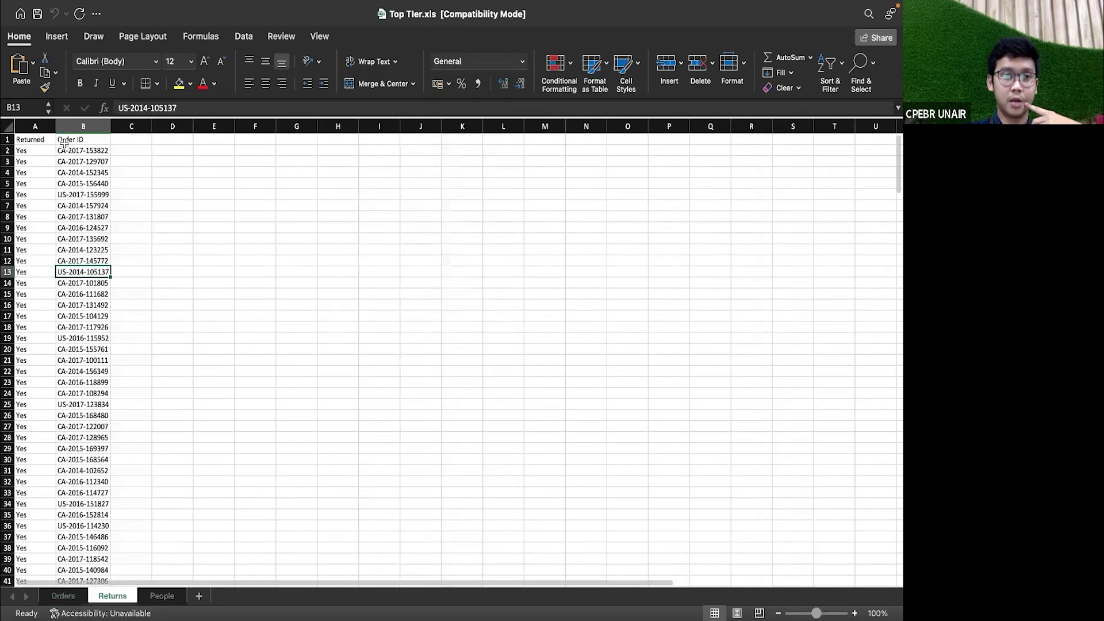
left_click(65, 141)
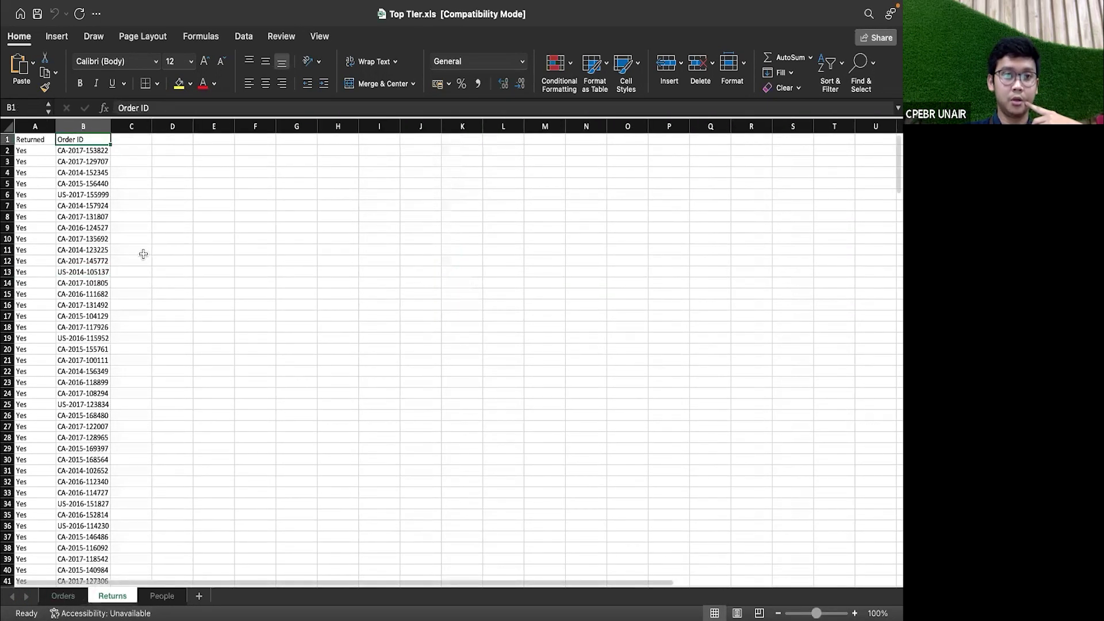
key("ctrl+Page_Up")
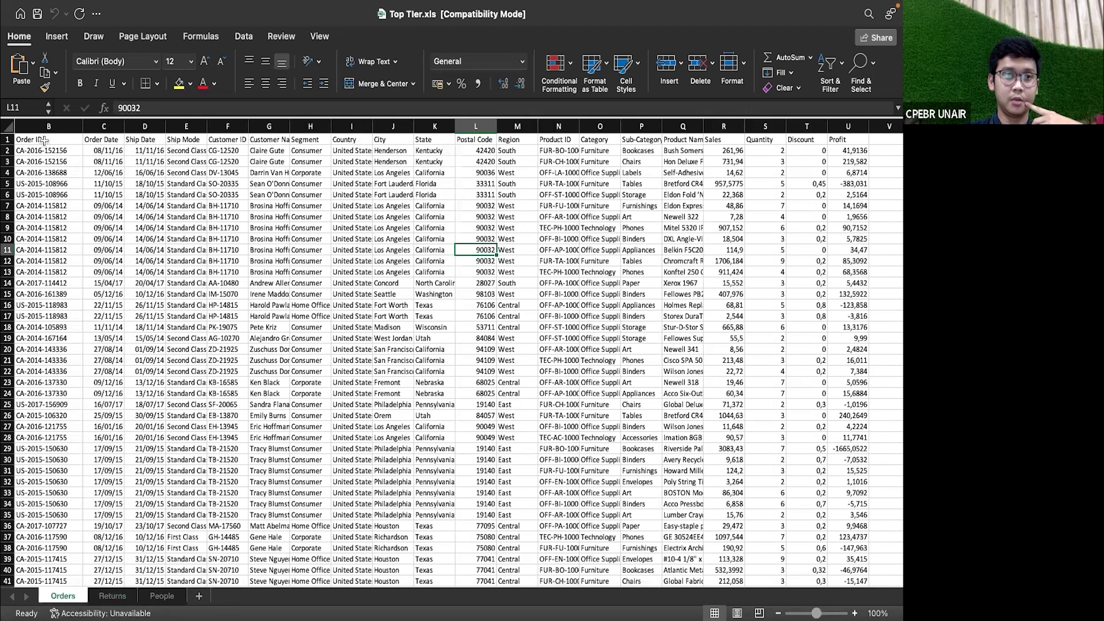
left_click(45, 140)
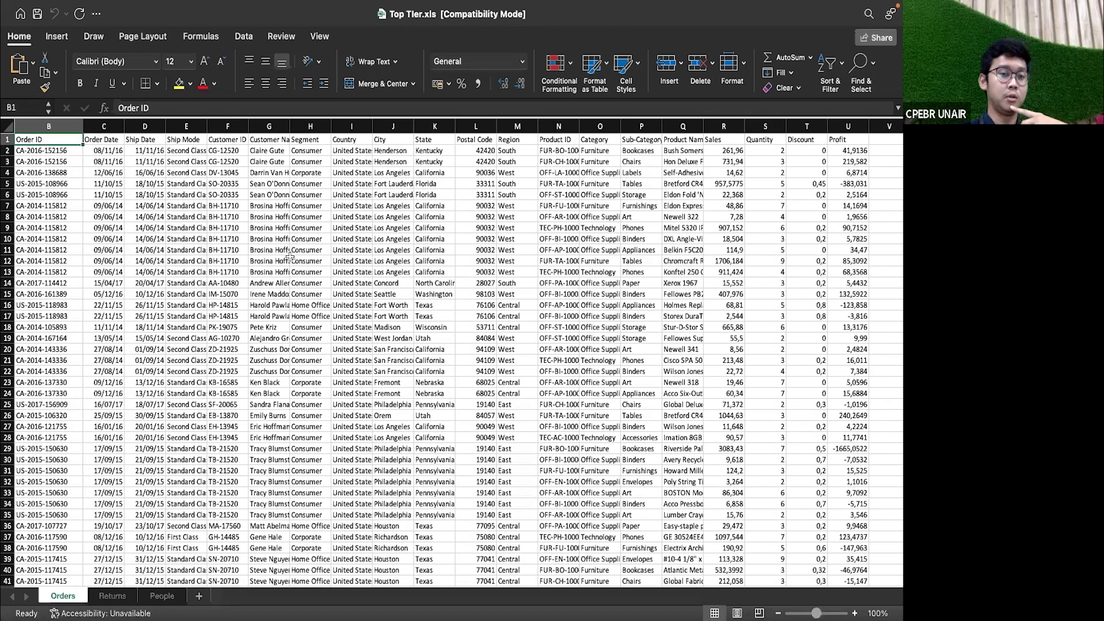
key("super+Tab")
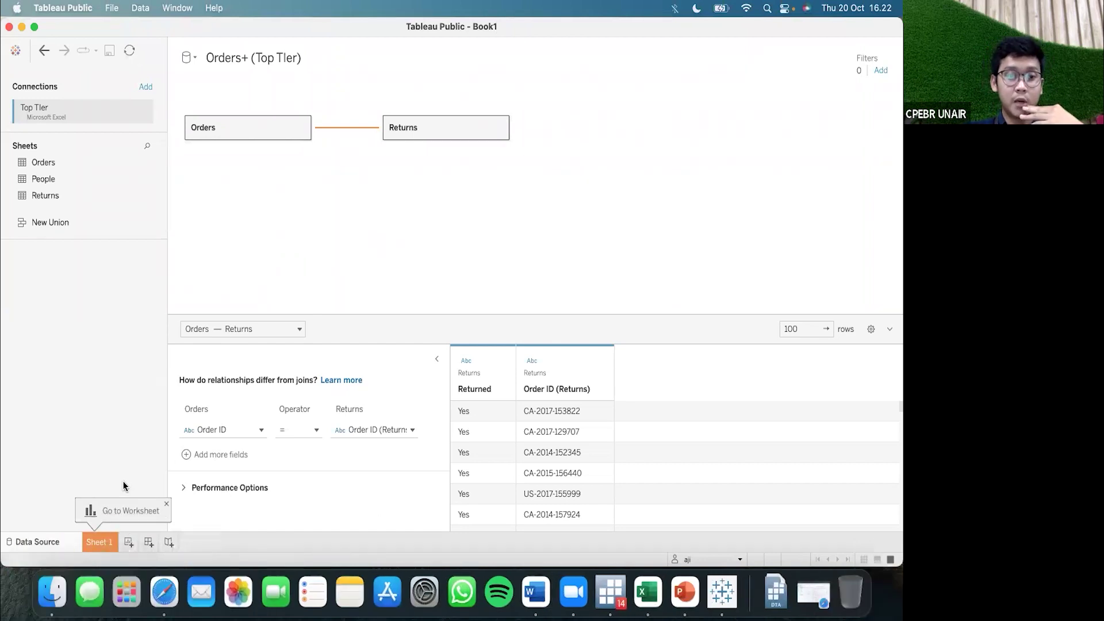
Add a second worksheet and a new dashboard to the workbook.
left_click(128, 545)
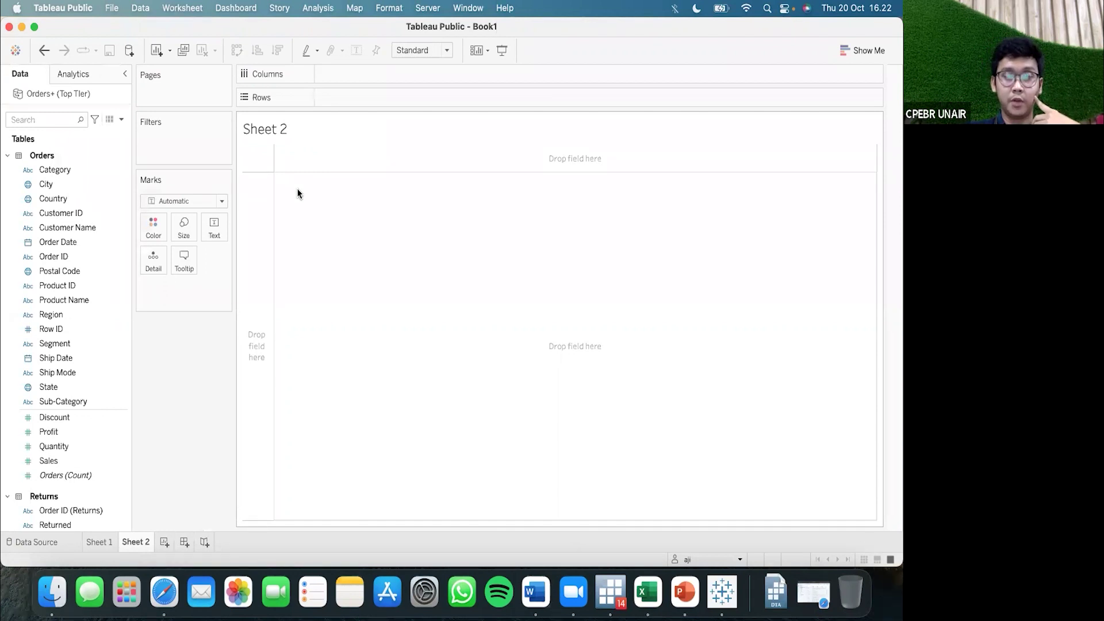
left_click(186, 542)
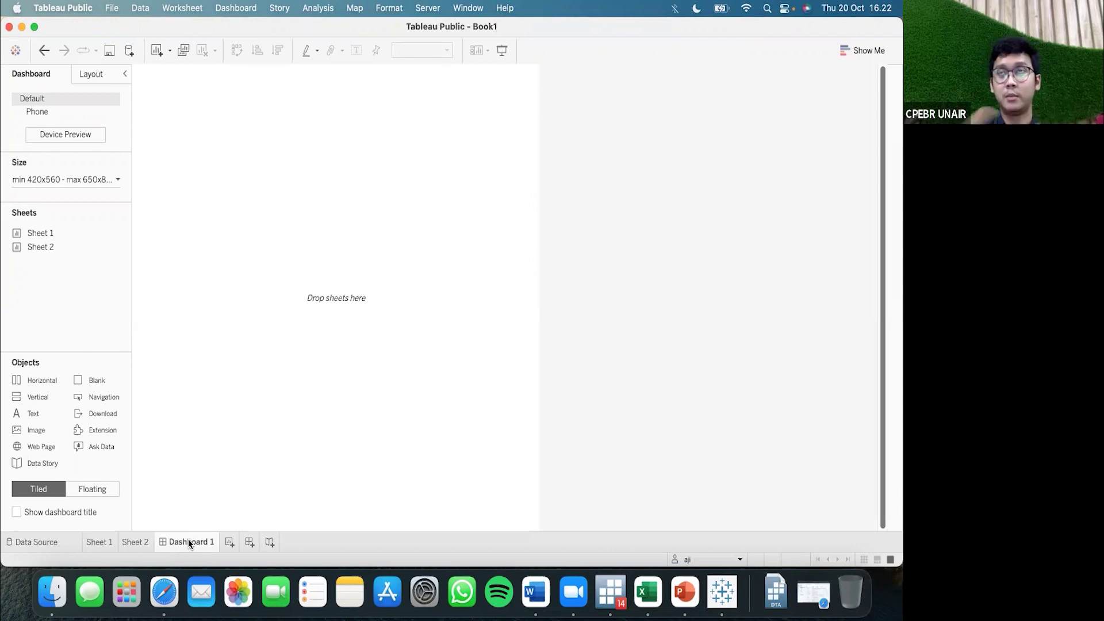
Add a new story to the workbook and delete it again.
left_click(270, 542)
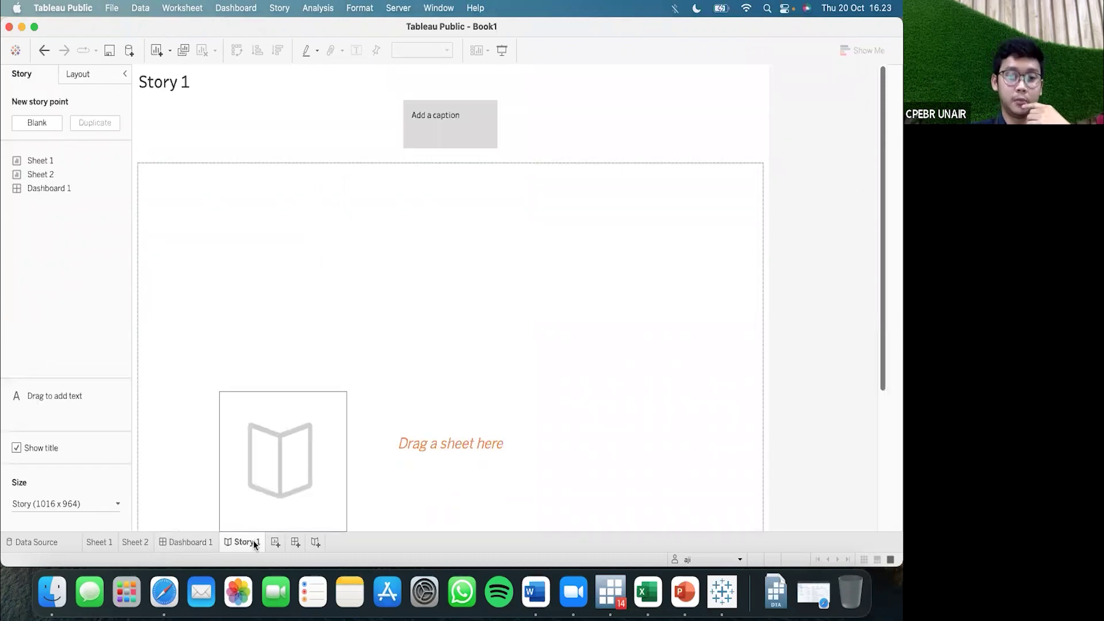
right_click(253, 540)
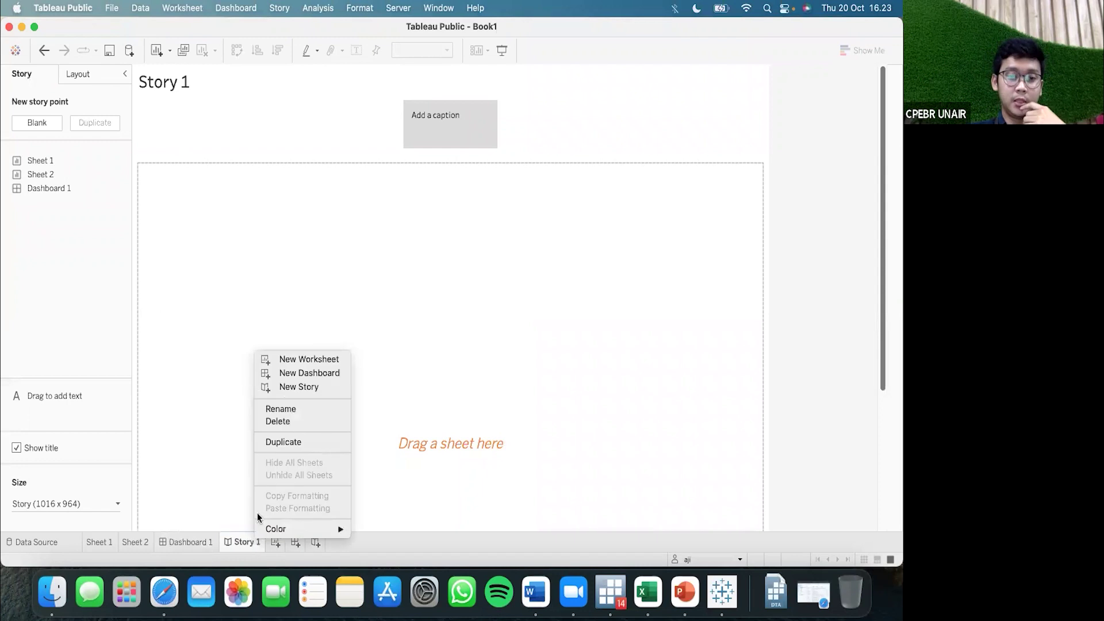
left_click(285, 416)
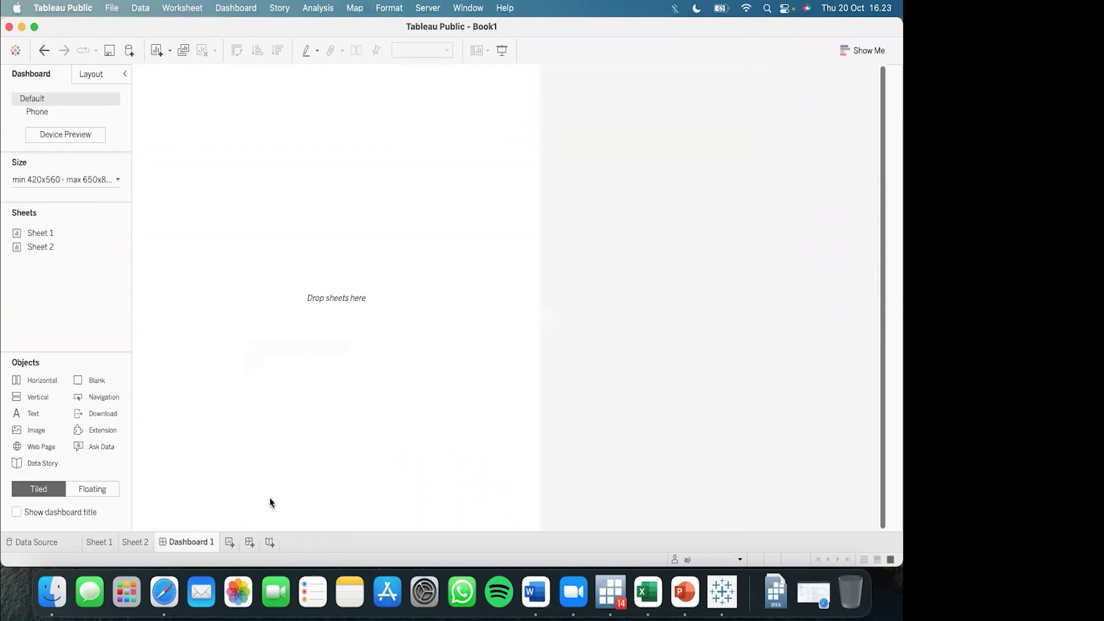
On Sheet 1, place Product Name from the Orders table on Rows and browse the resulting product list.
left_click(107, 543)
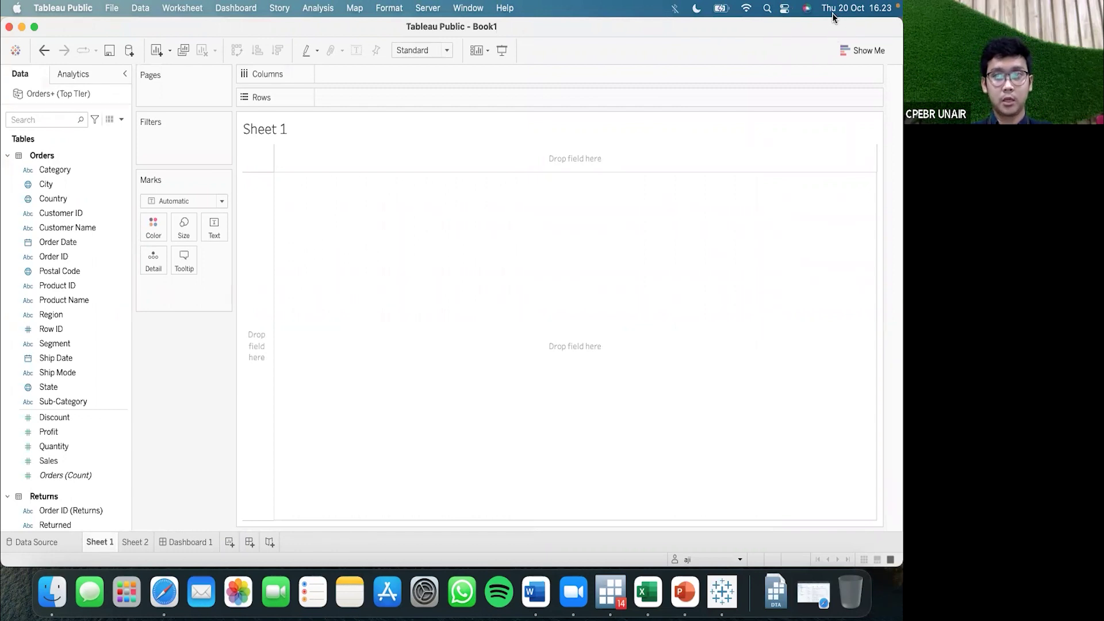
left_click(73, 168)
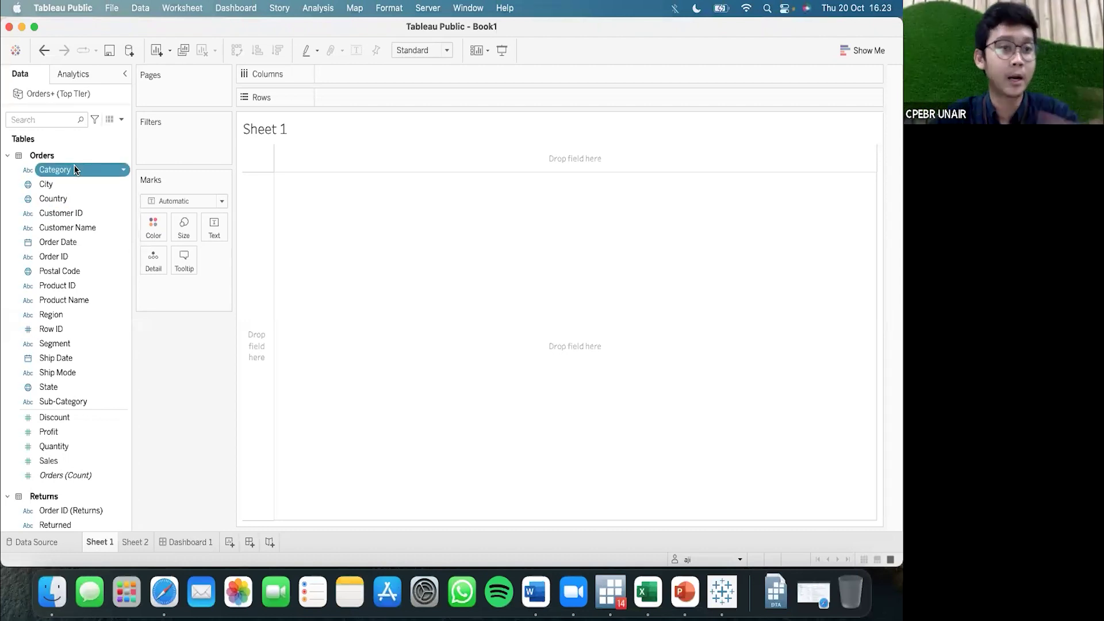
left_click(71, 304, "super")
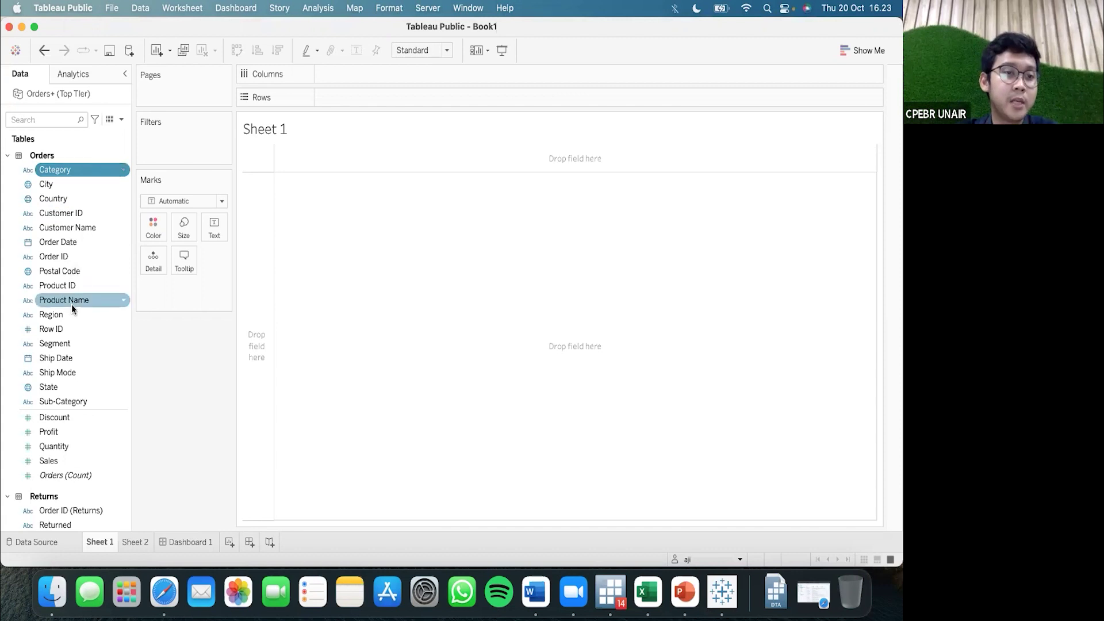
scroll(71, 304, "down", 3)
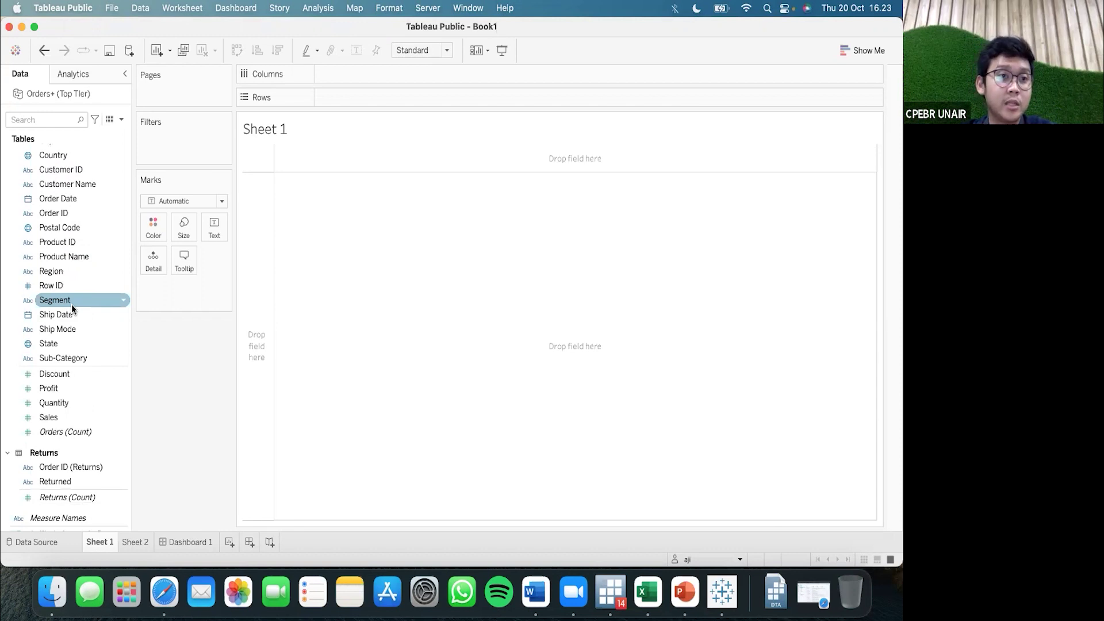
double_click(58, 259)
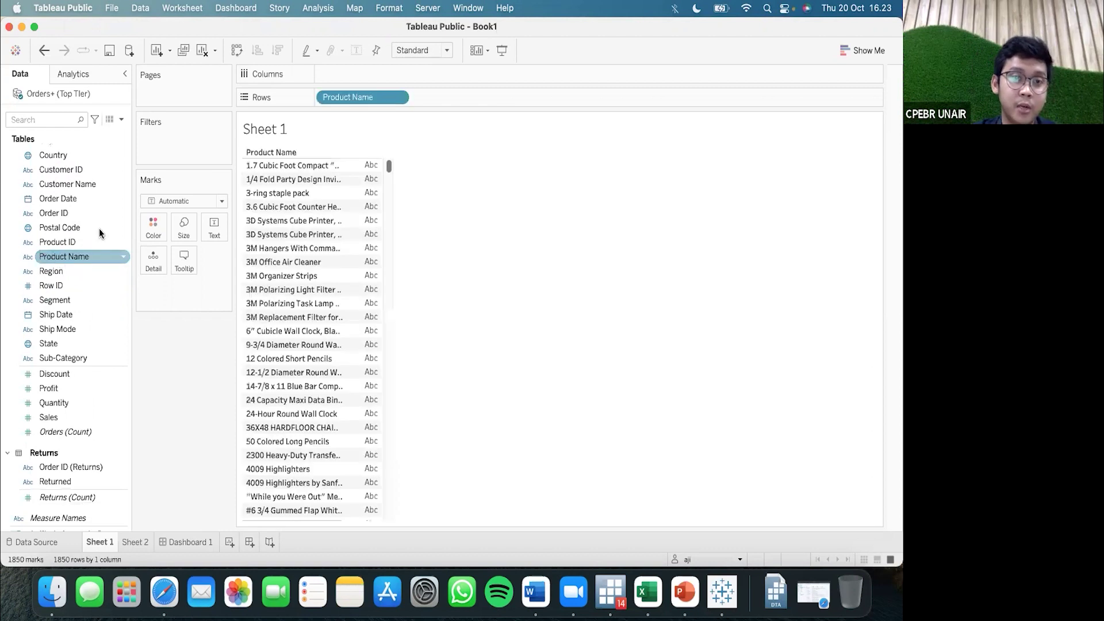
left_click(316, 232)
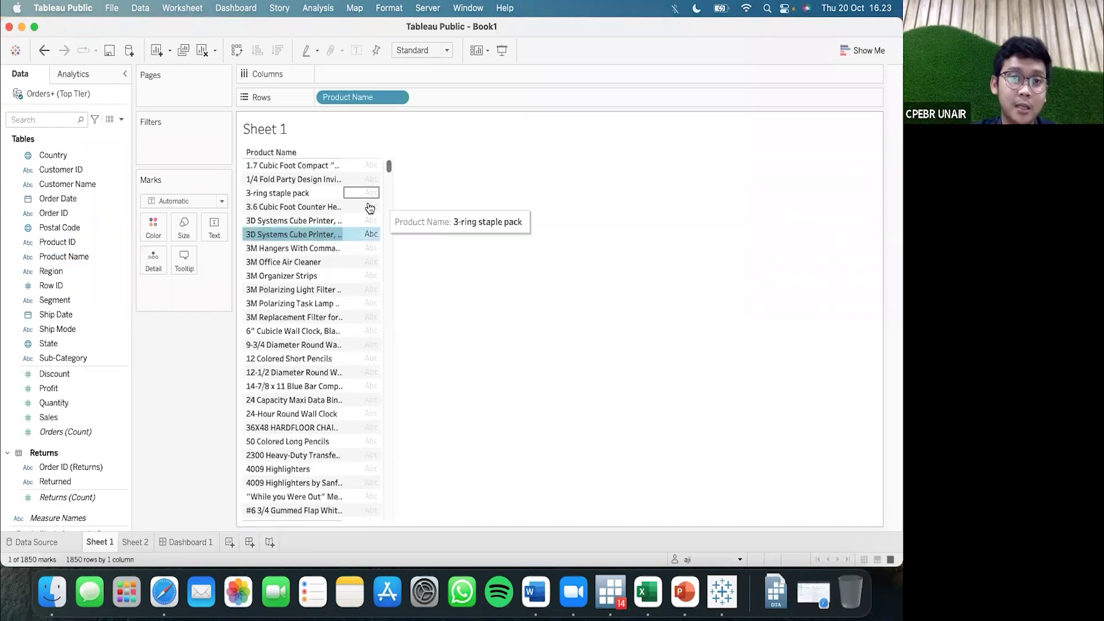
scroll(316, 229, "down", 20)
scroll(318, 233, "down", 20)
scroll(318, 233, "up", 15)
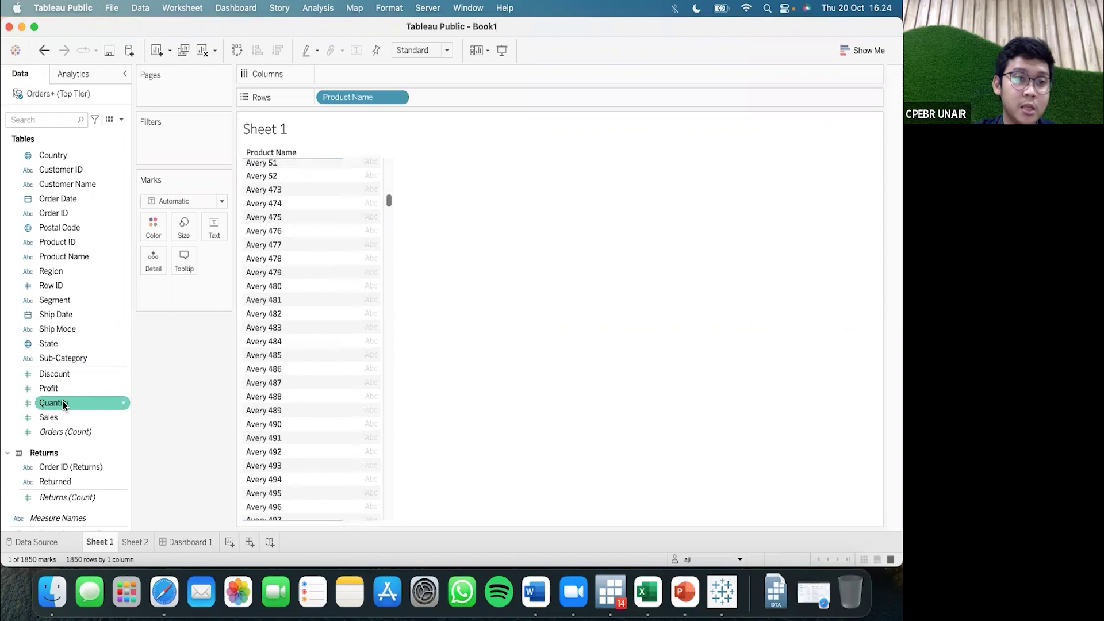
Add Quantity to Columns to build a horizontal bar chart by product, and clear the selected mark.
left_click_drag(64, 401, 501, 77)
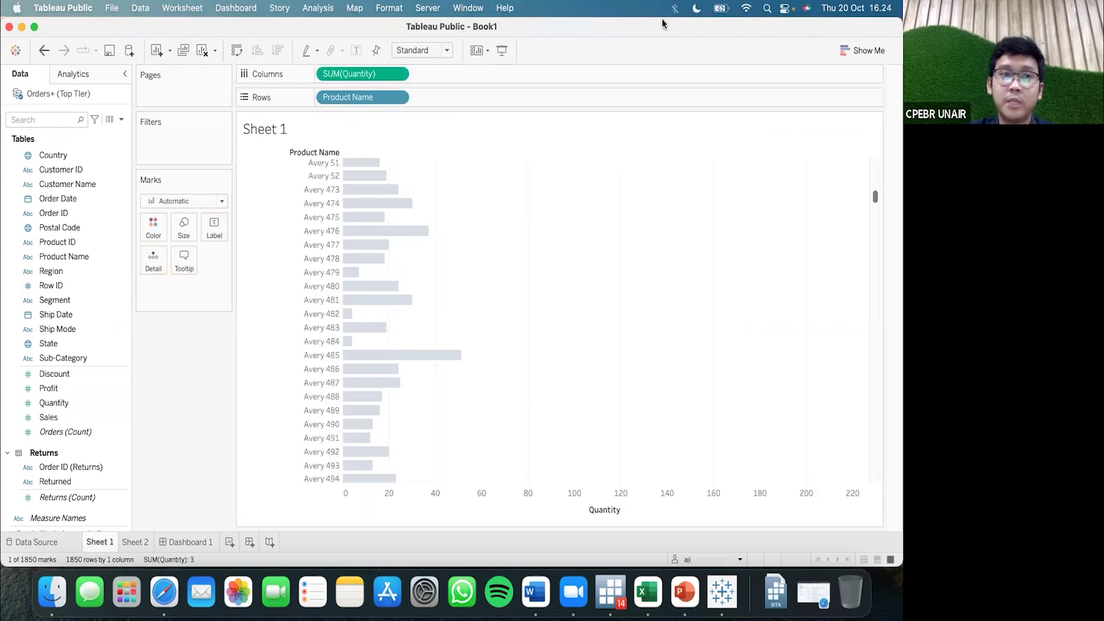
mouse_move(359, 166)
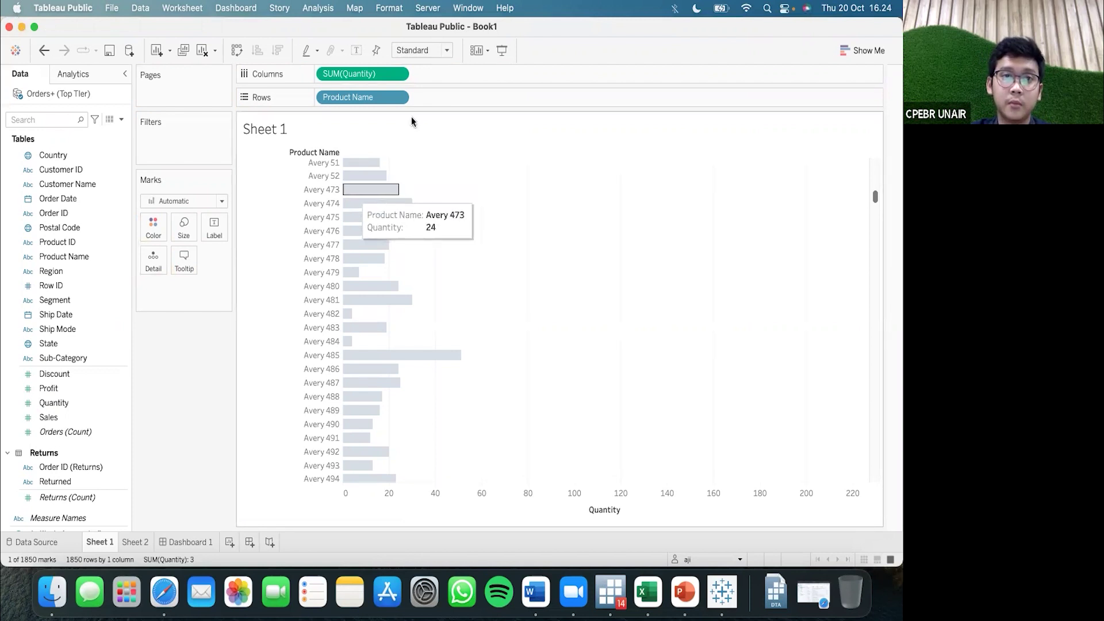
key("Escape")
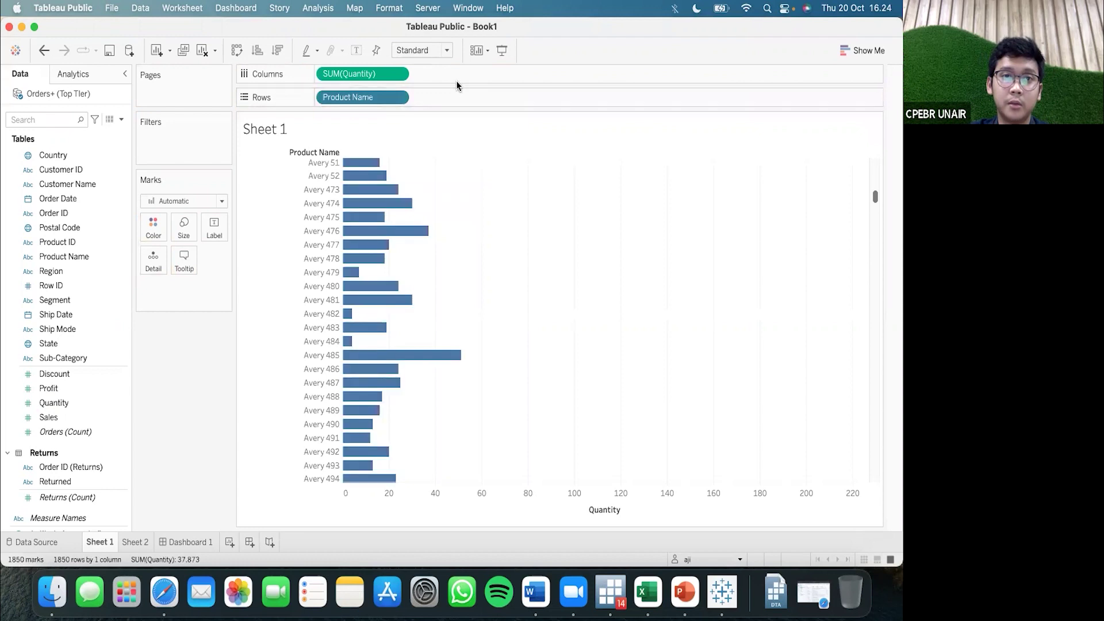
Swap the fields so Product Name is on Columns and Quantity on Rows, and sort the products by descending quantity.
mouse_move(364, 75)
left_mouse_down()
mouse_move(451, 109)
mouse_move(375, 99)
mouse_move(364, 76)
mouse_move(451, 102)
mouse_move(333, 95)
mouse_move(346, 84)
left_mouse_up()
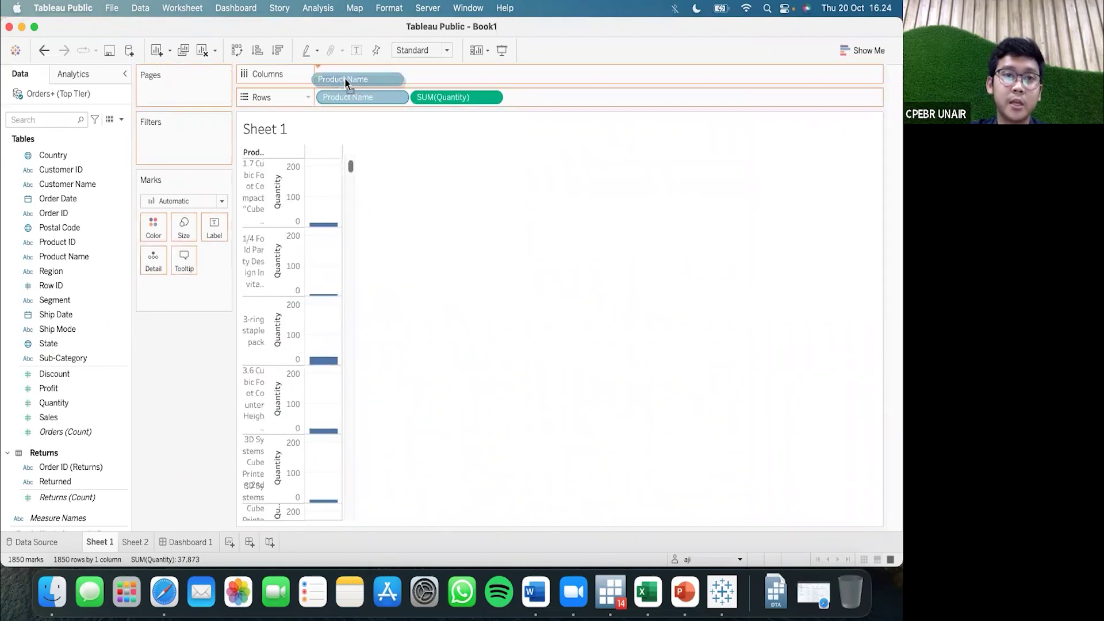
left_click_drag(269, 76, 264, 80)
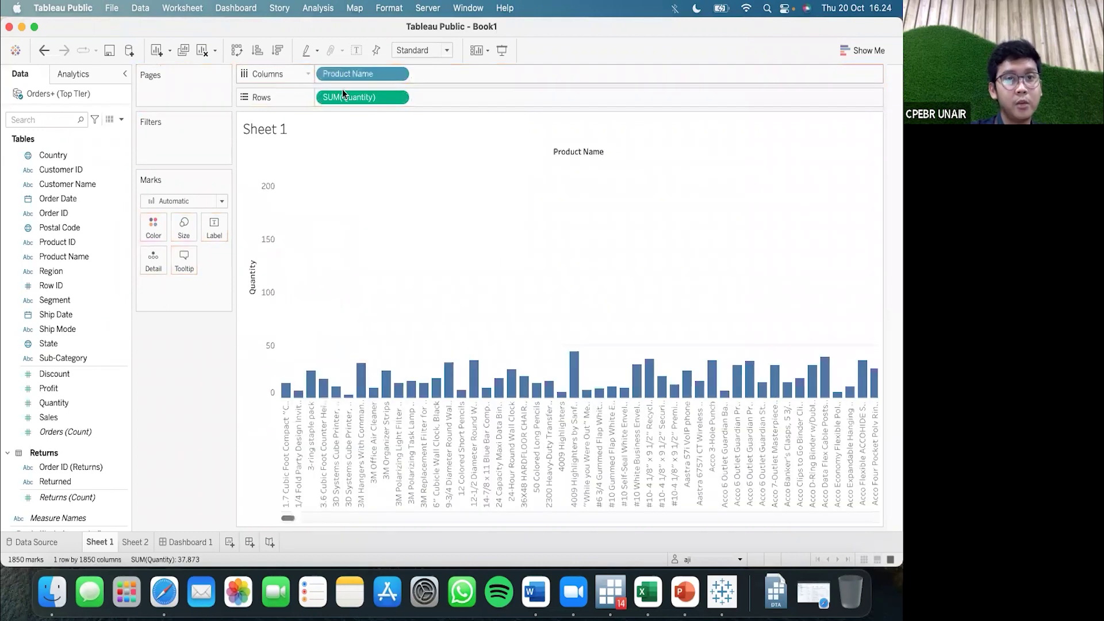
mouse_move(350, 77)
left_mouse_down()
mouse_move(437, 84)
mouse_move(446, 102)
mouse_move(343, 98)
mouse_move(348, 79)
left_mouse_up()
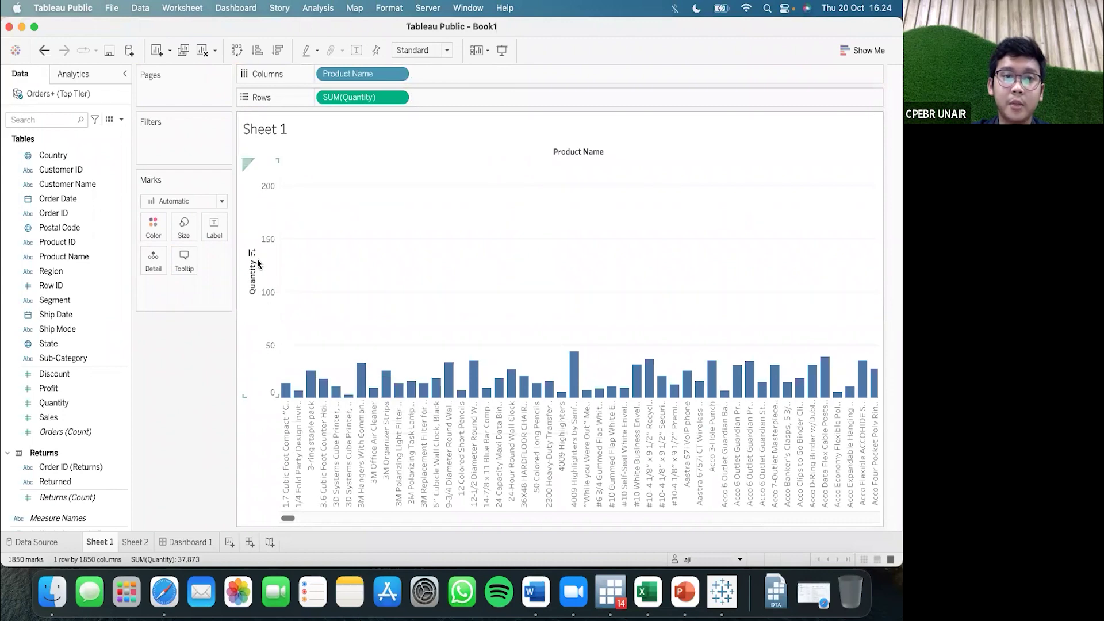
left_click(252, 255)
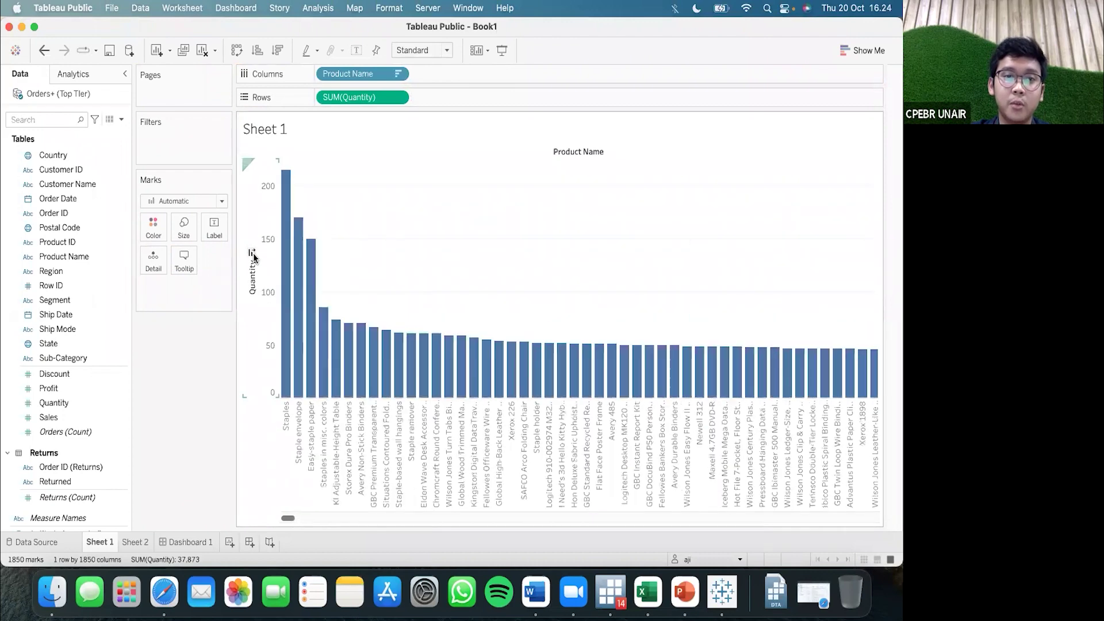
Examine the products with the highest and lowest quantities at both ends of the sorted bar chart.
mouse_move(288, 232)
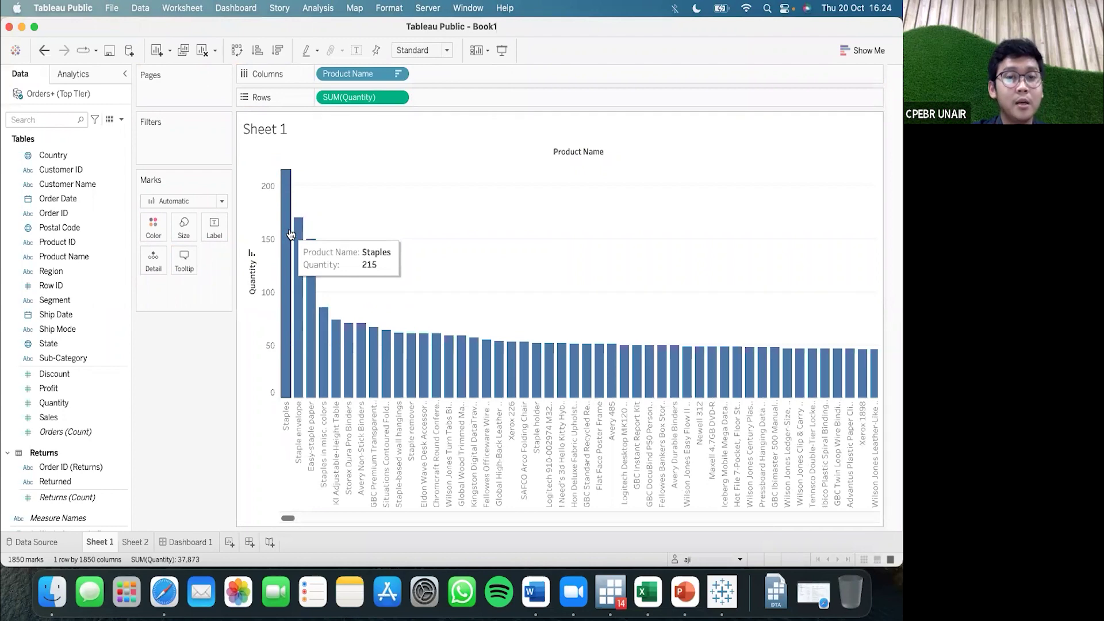
scroll(596, 352, "right", 10)
scroll(598, 357, "right", 20)
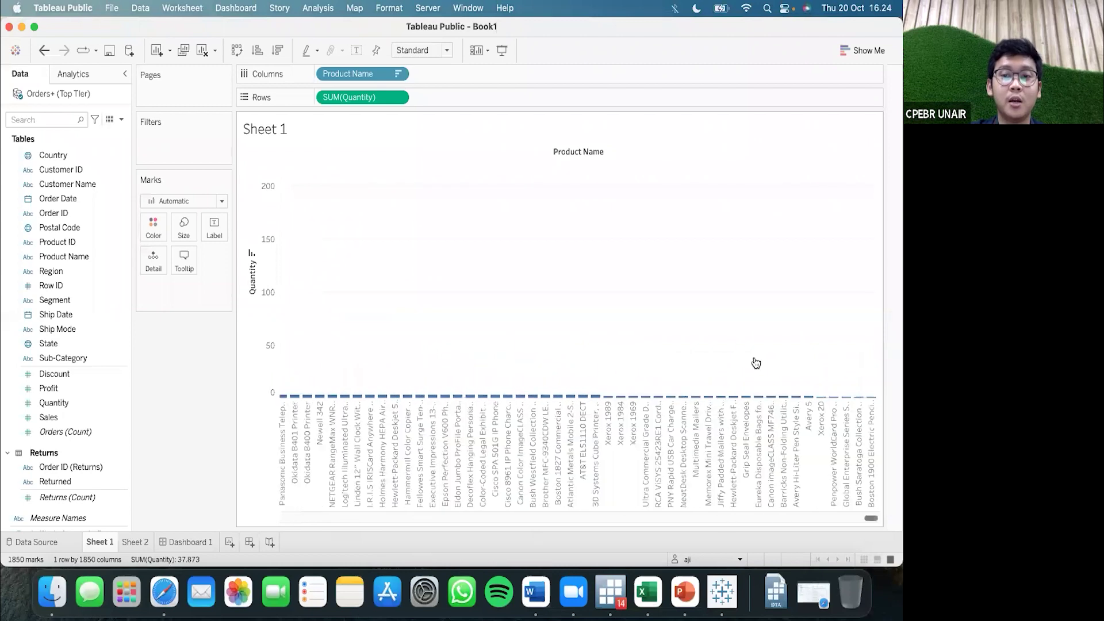
mouse_move(874, 397)
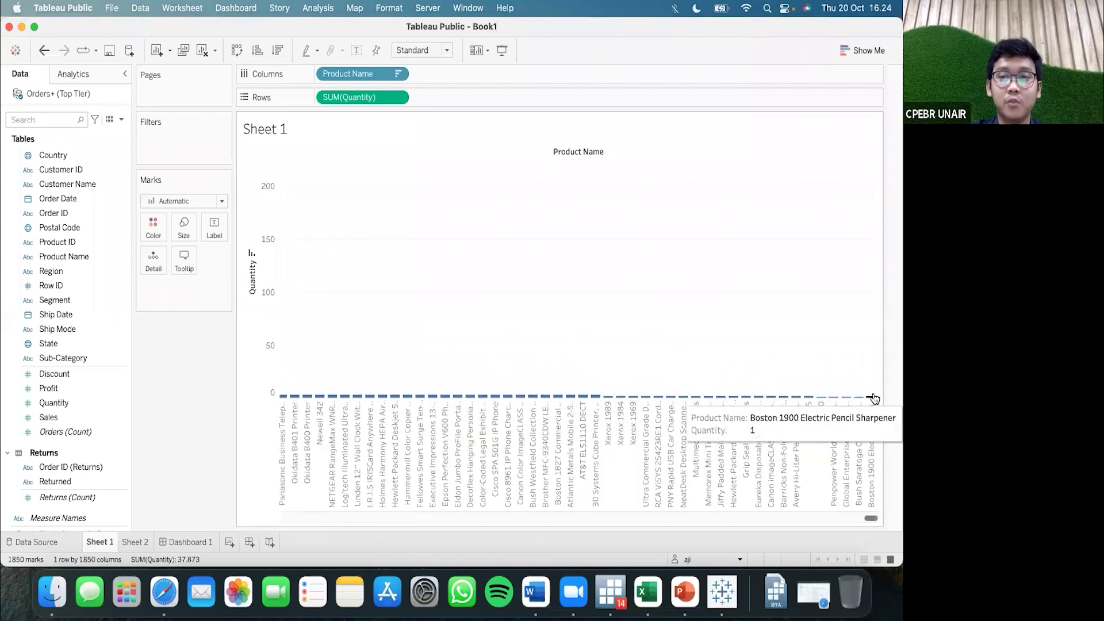
left_click(872, 396)
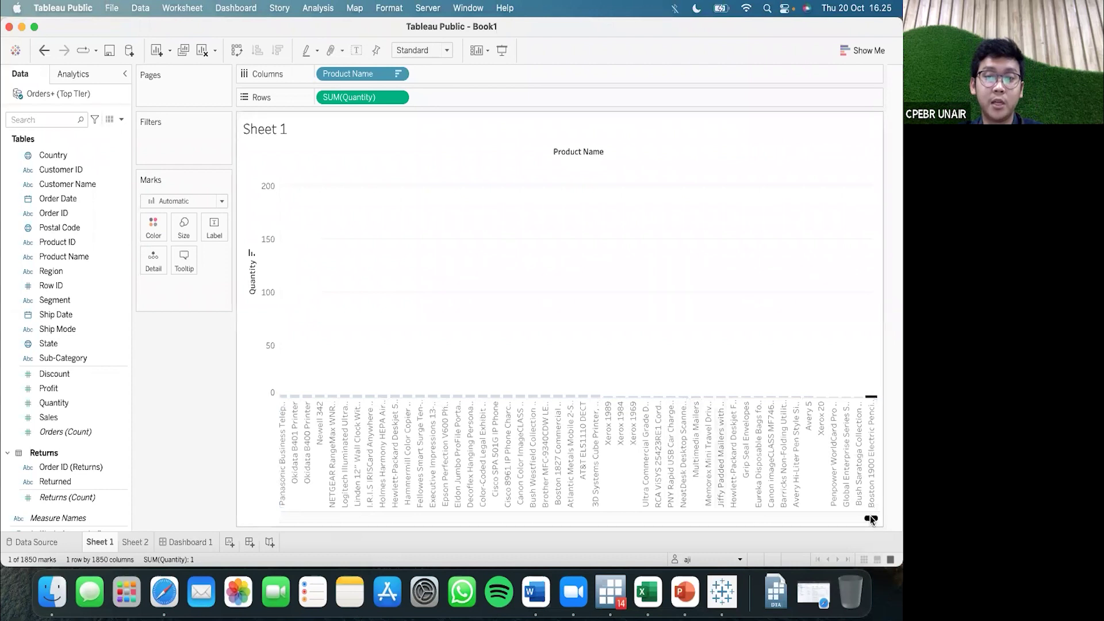
left_click_drag(290, 499, 237, 485)
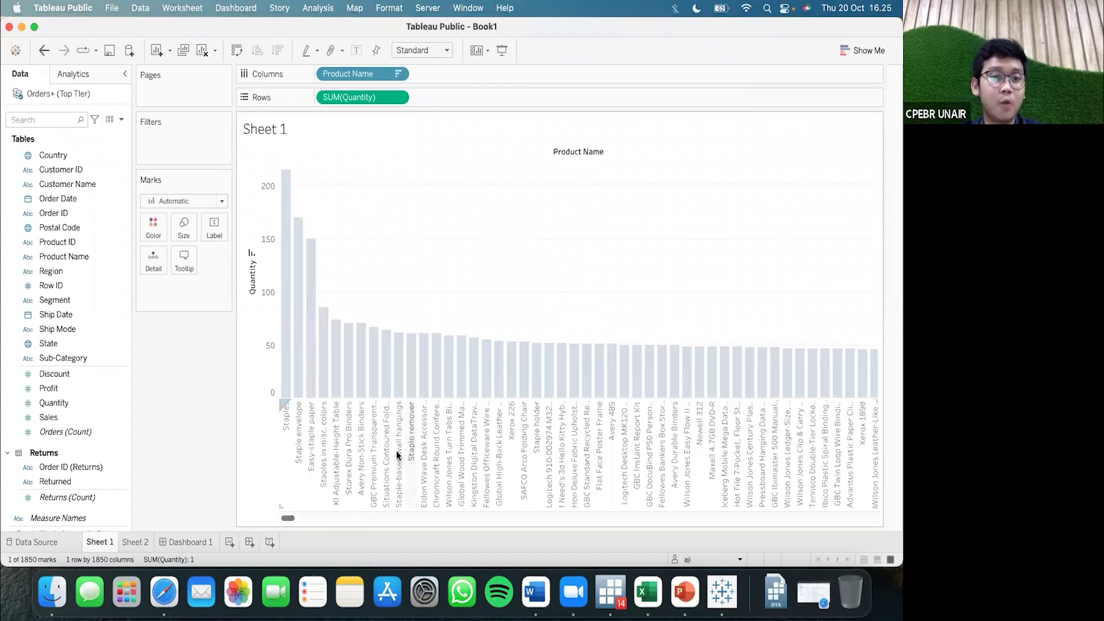
left_click(282, 372)
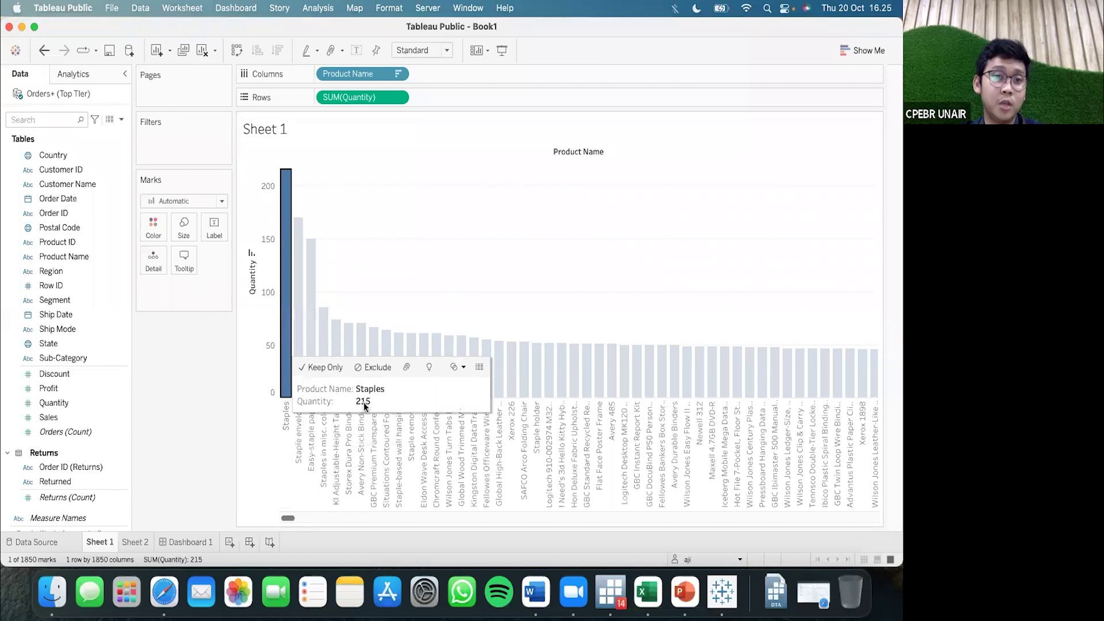
Replace Quantity with Sales on Rows and sort the products by descending sales.
left_click(401, 99)
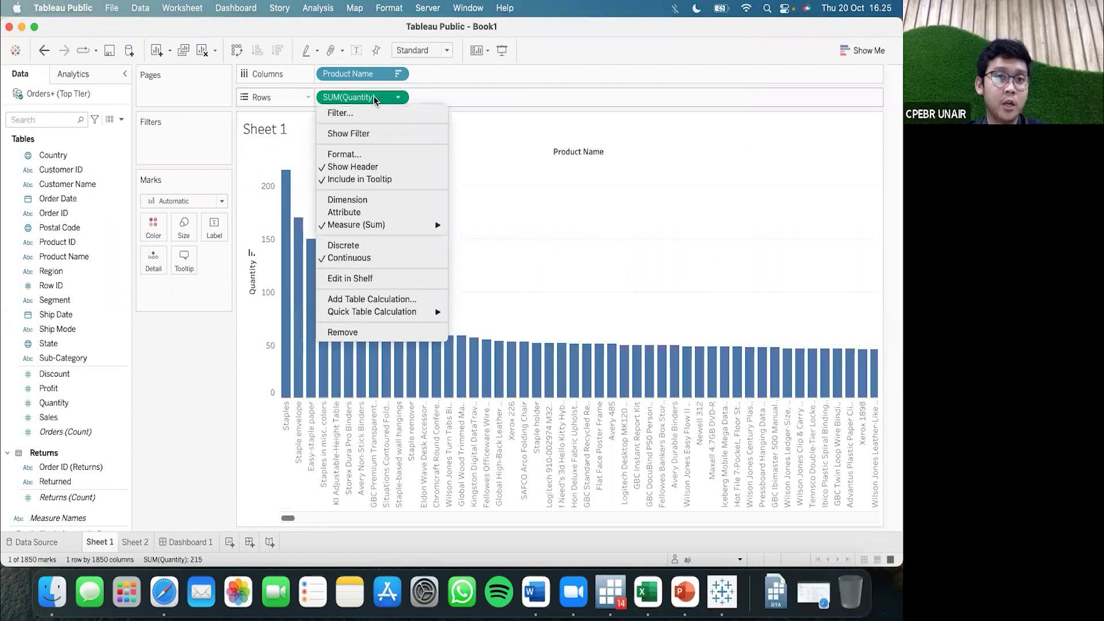
left_click(374, 100)
left_click_drag(374, 100, 84, 243)
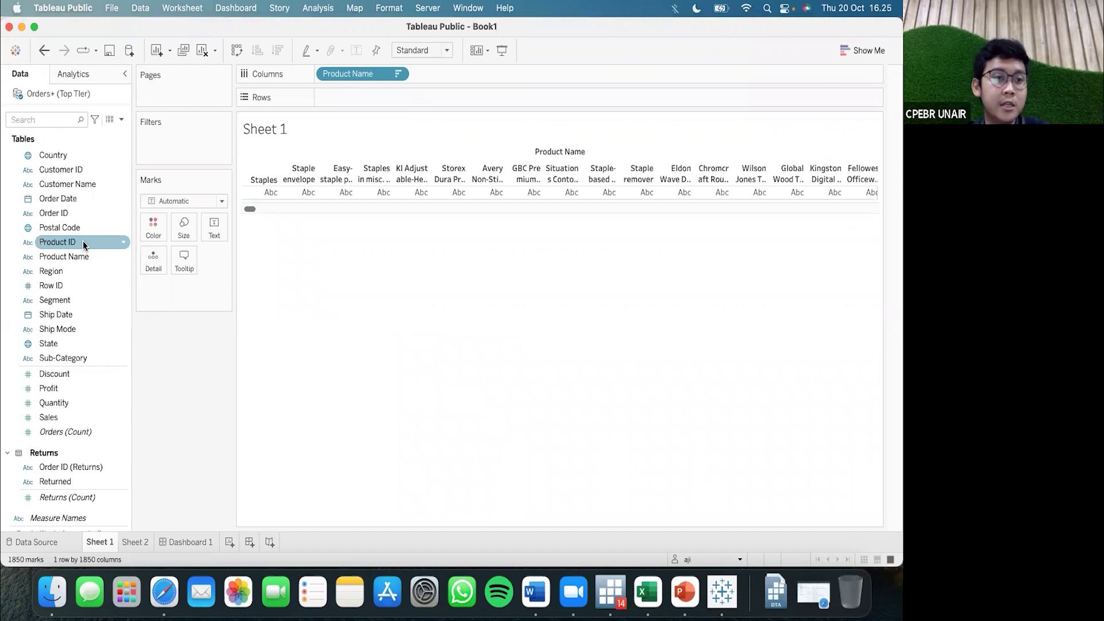
double_click(67, 411)
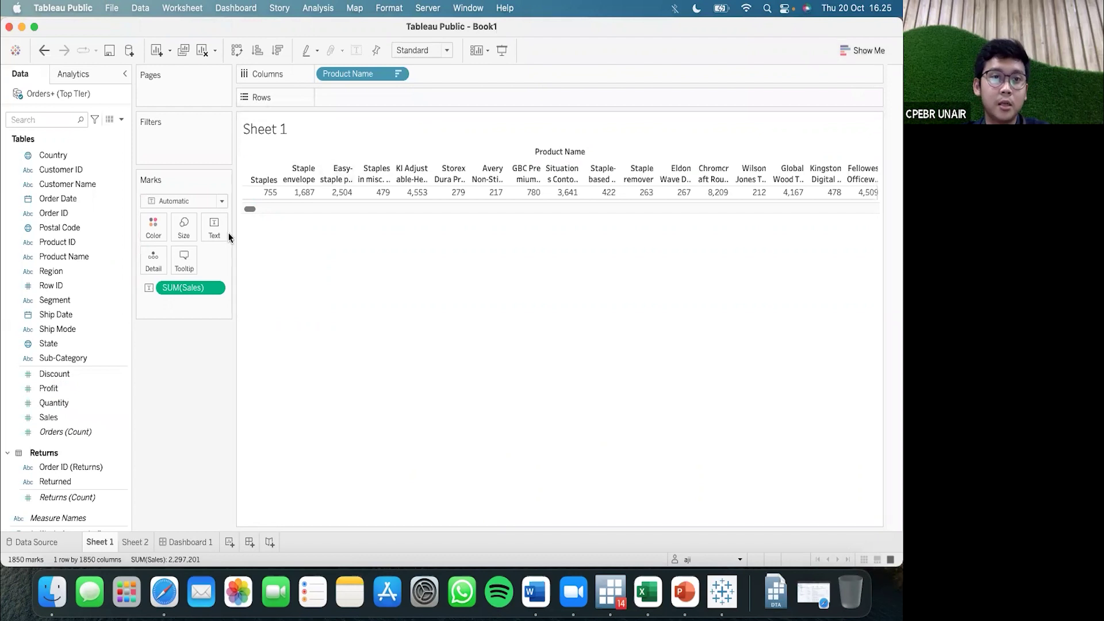
left_click_drag(189, 287, 377, 95)
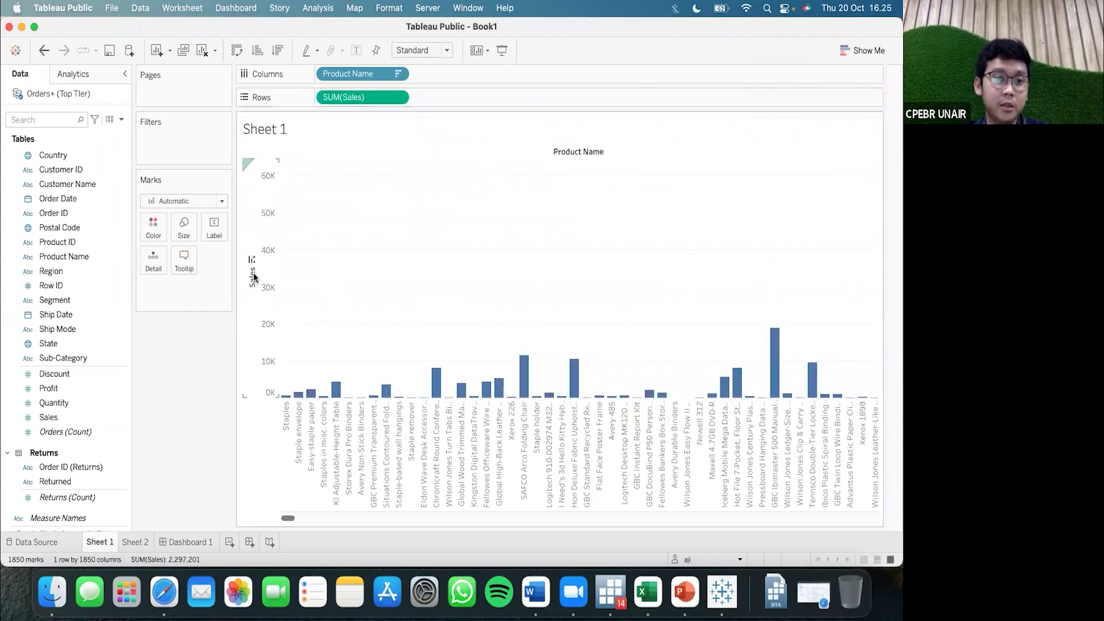
left_click(251, 261)
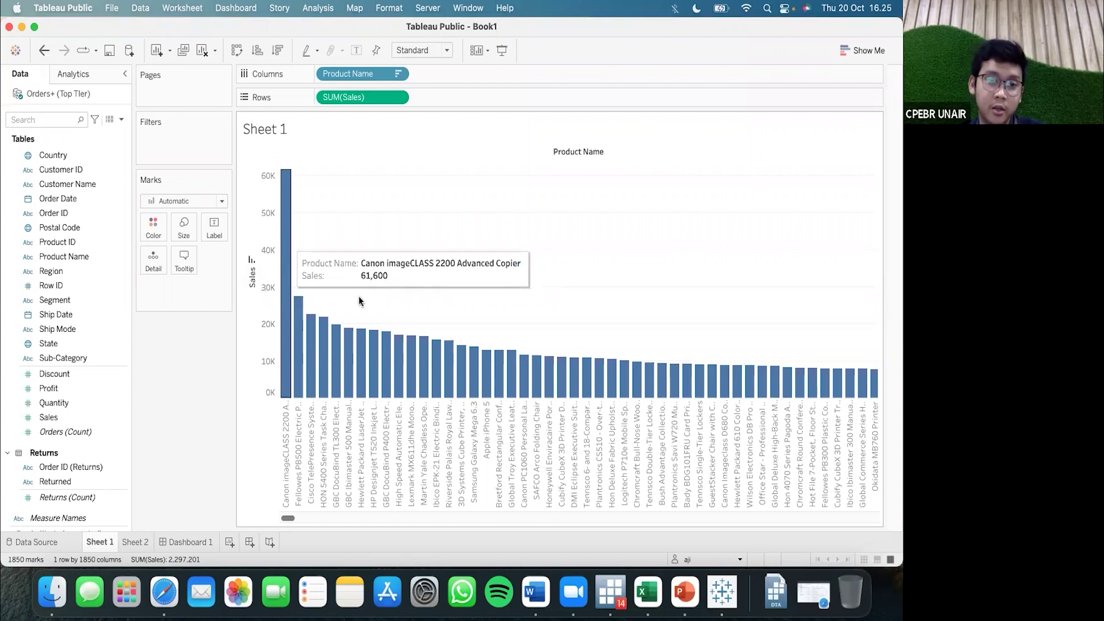
Examine the products with the lowest and highest sales at both ends of the sorted bar chart.
scroll(613, 401, "right", 5)
scroll(613, 401, "right", 20)
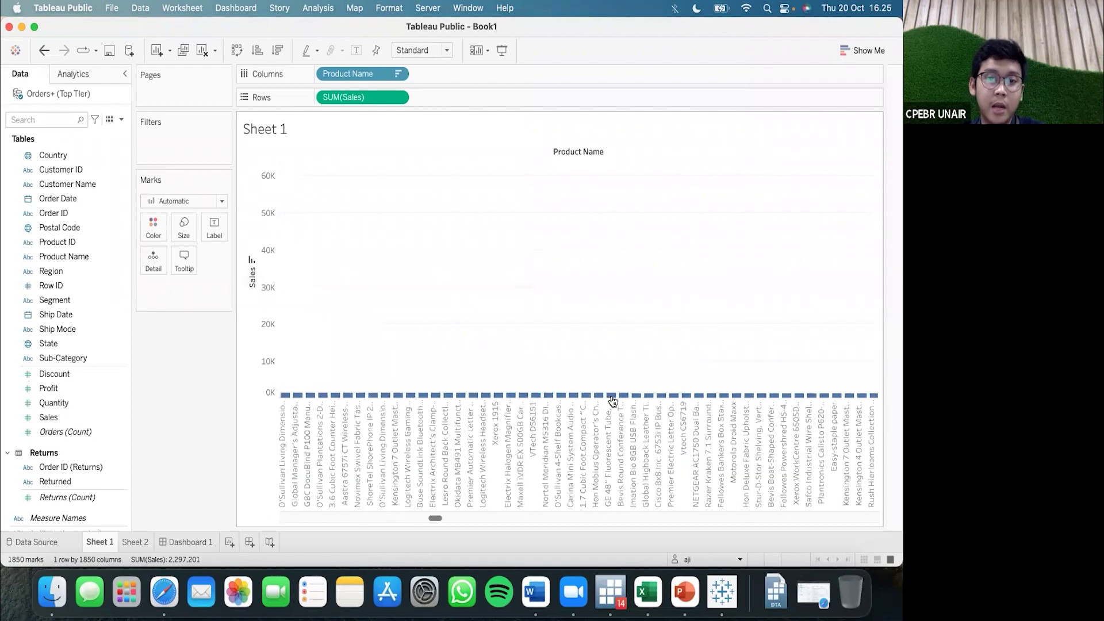
scroll(613, 400, "right", 8)
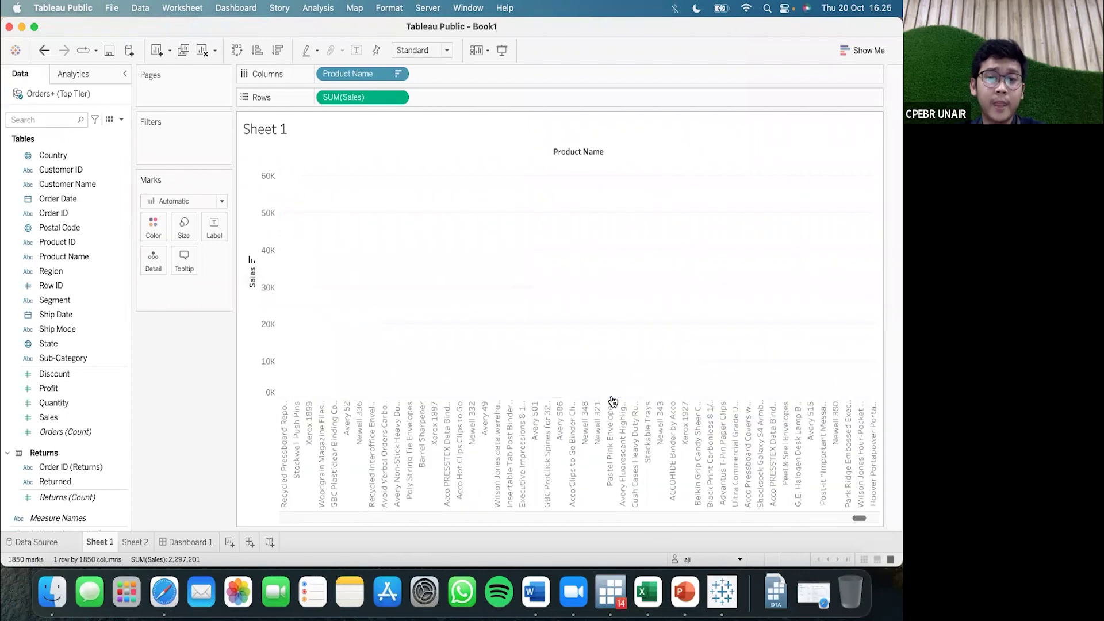
left_click(865, 398)
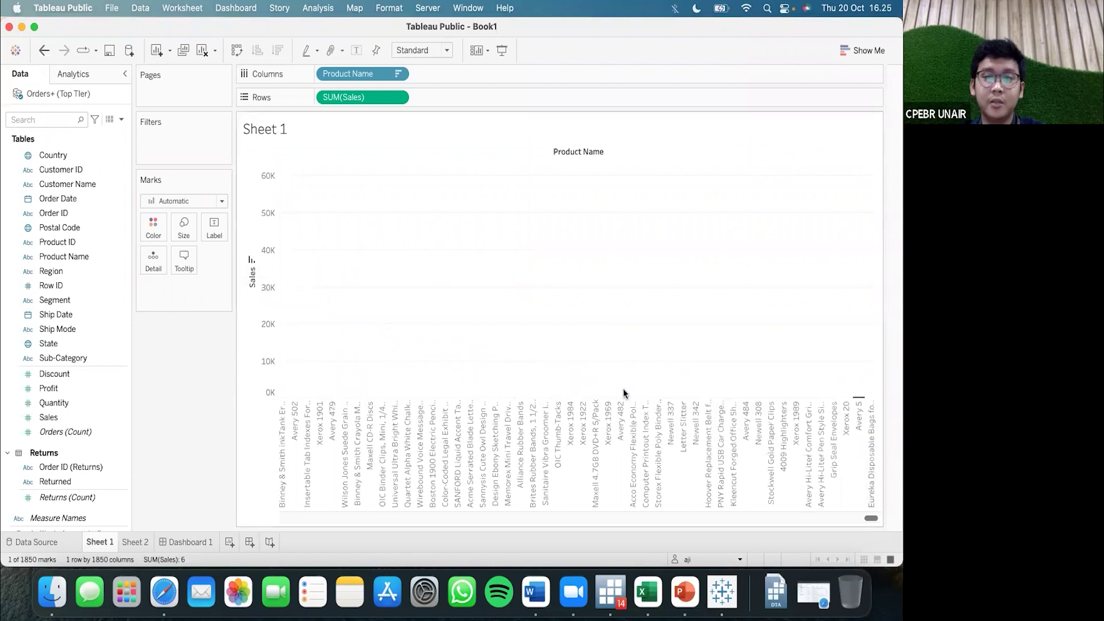
left_click(639, 385)
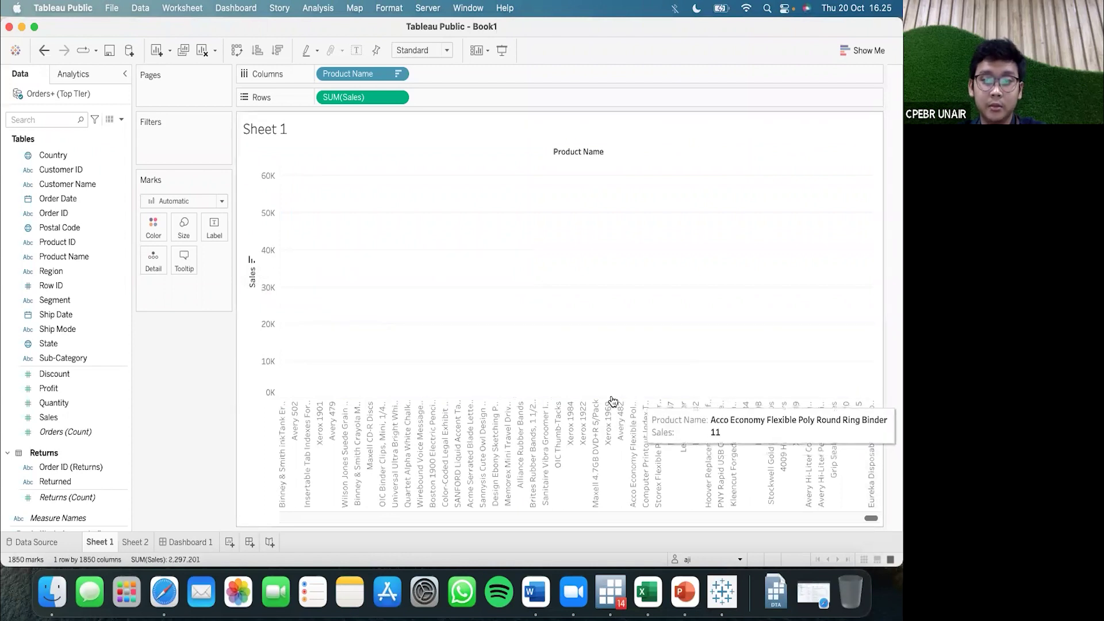
scroll(739, 389, "left", 15)
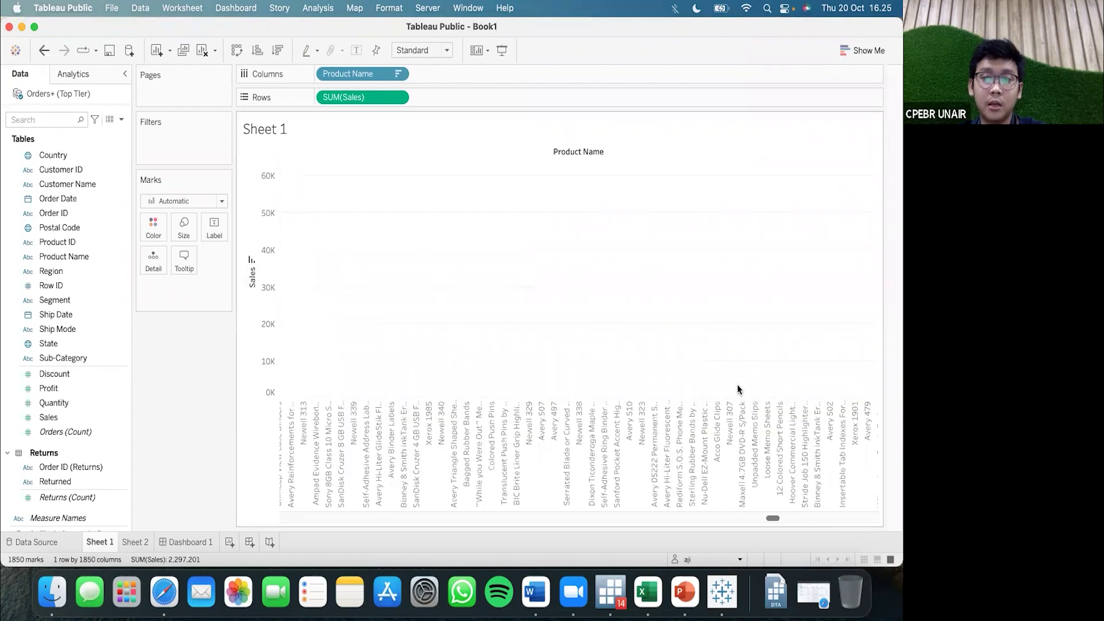
scroll(739, 390, "left", 4)
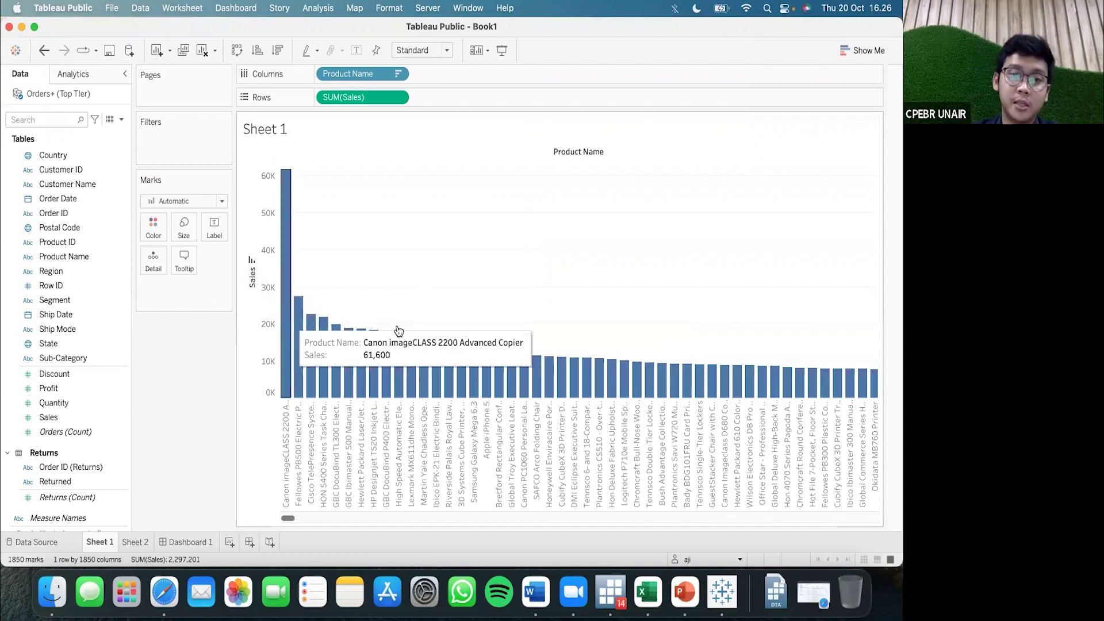
left_click(58, 388)
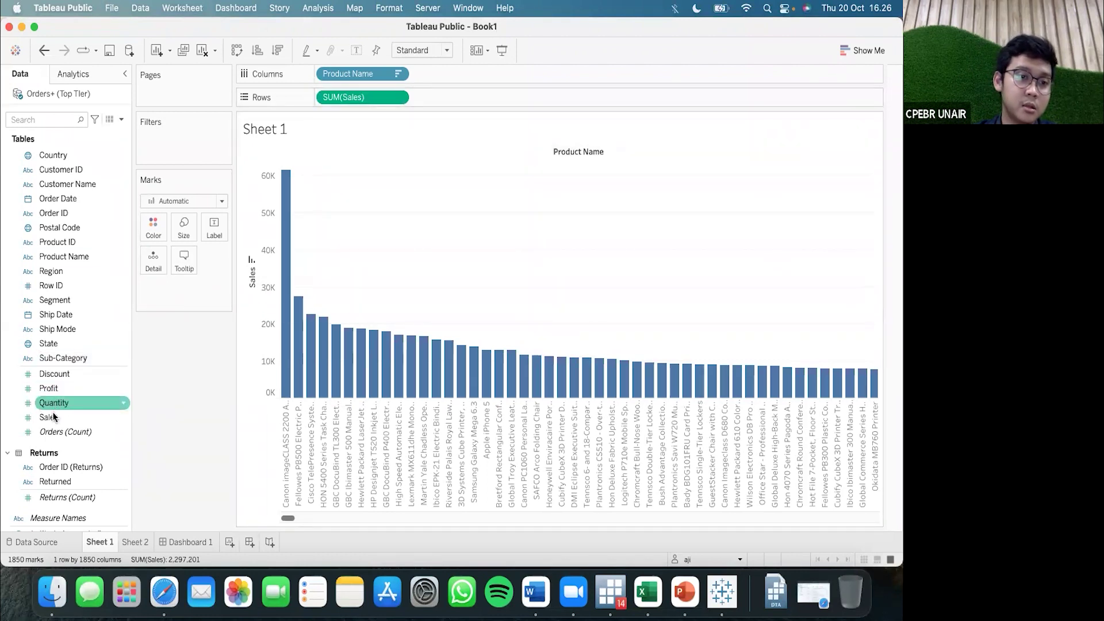
Try Sales as a bar label and as bar size, and end with it assigned to color.
left_click_drag(53, 416, 210, 228)
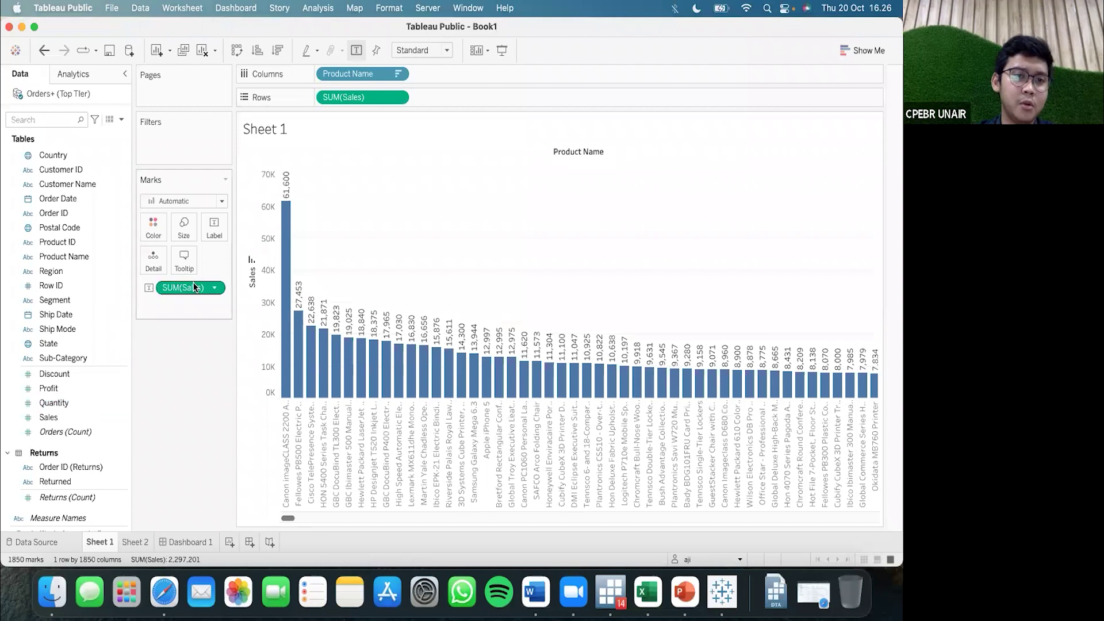
left_click_drag(194, 286, 184, 226)
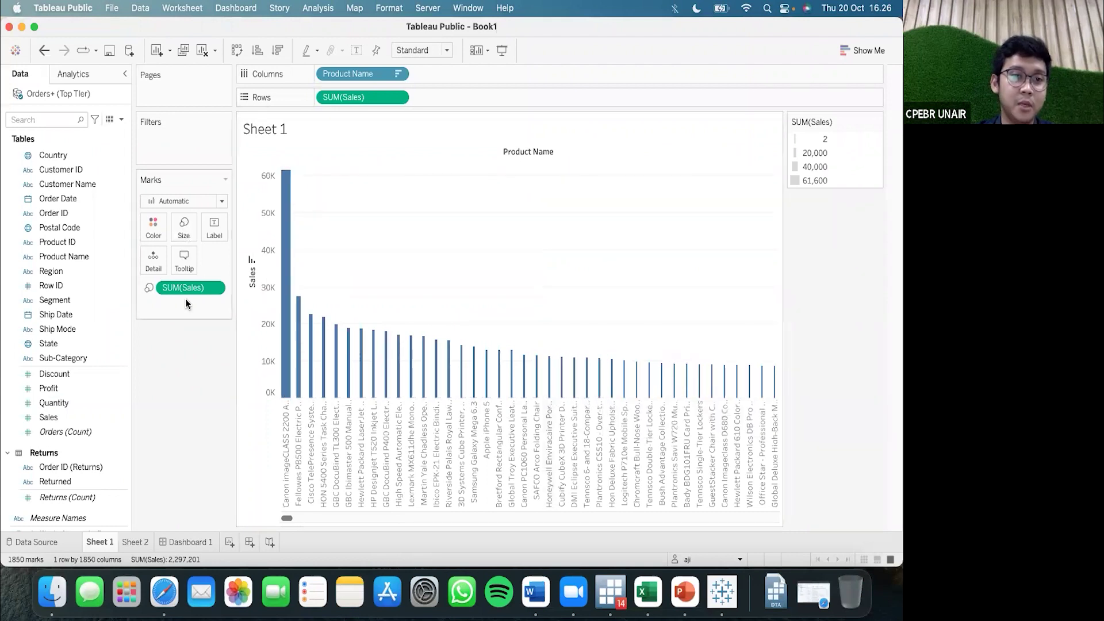
left_click_drag(184, 287, 151, 230)
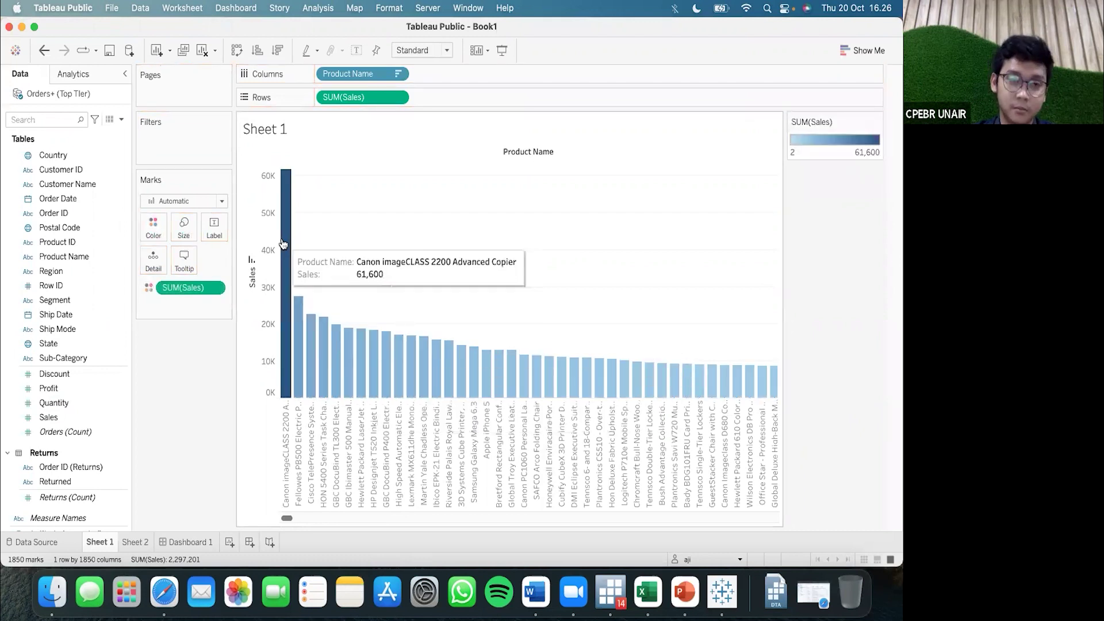
mouse_move(291, 253)
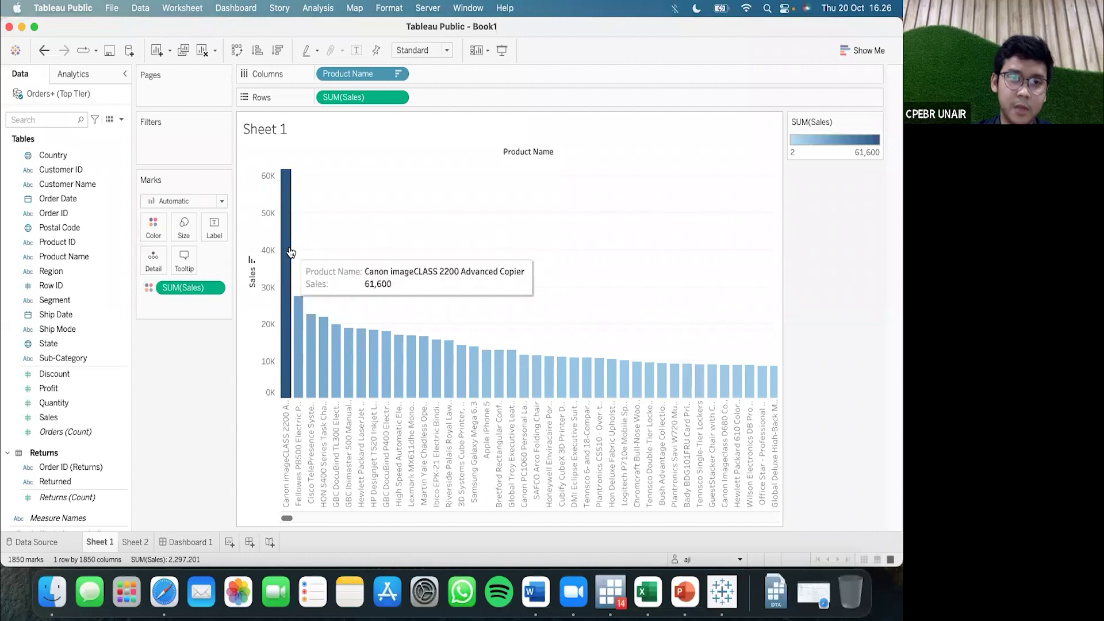
Switch the product sort to ascending sales, clear the sort, and look through the colored bars in default order.
left_click(252, 261)
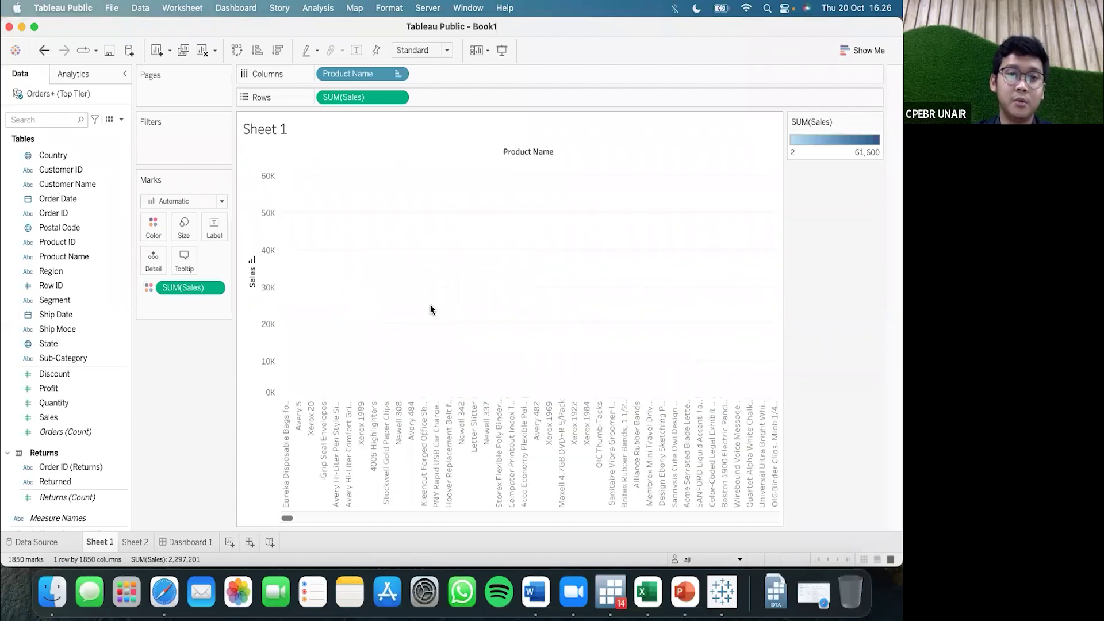
scroll(433, 309, "right", 10)
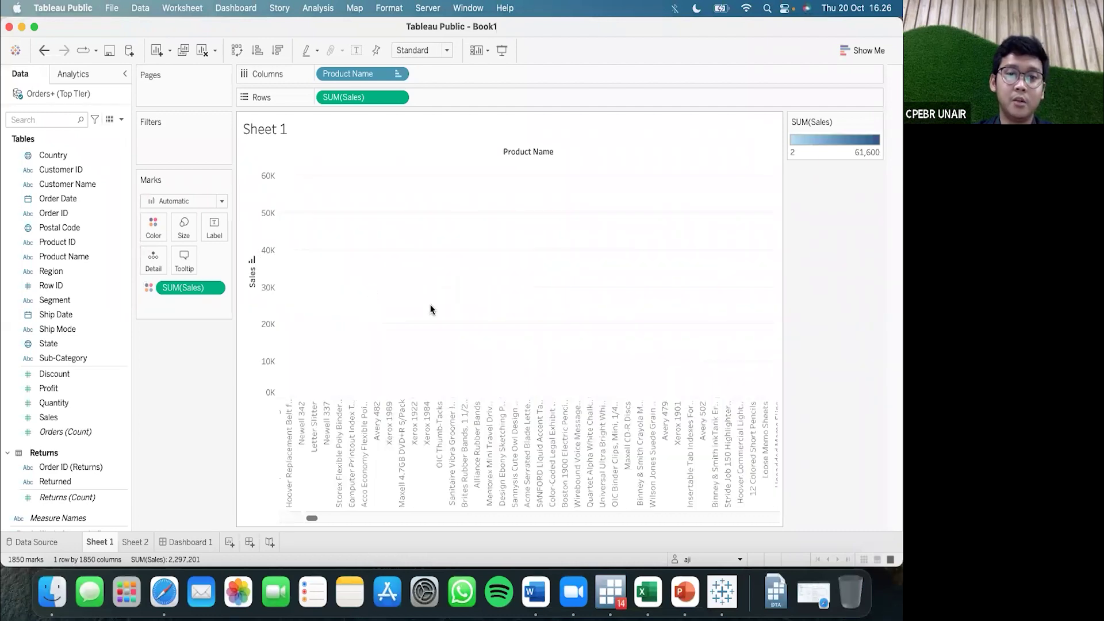
left_click(251, 262)
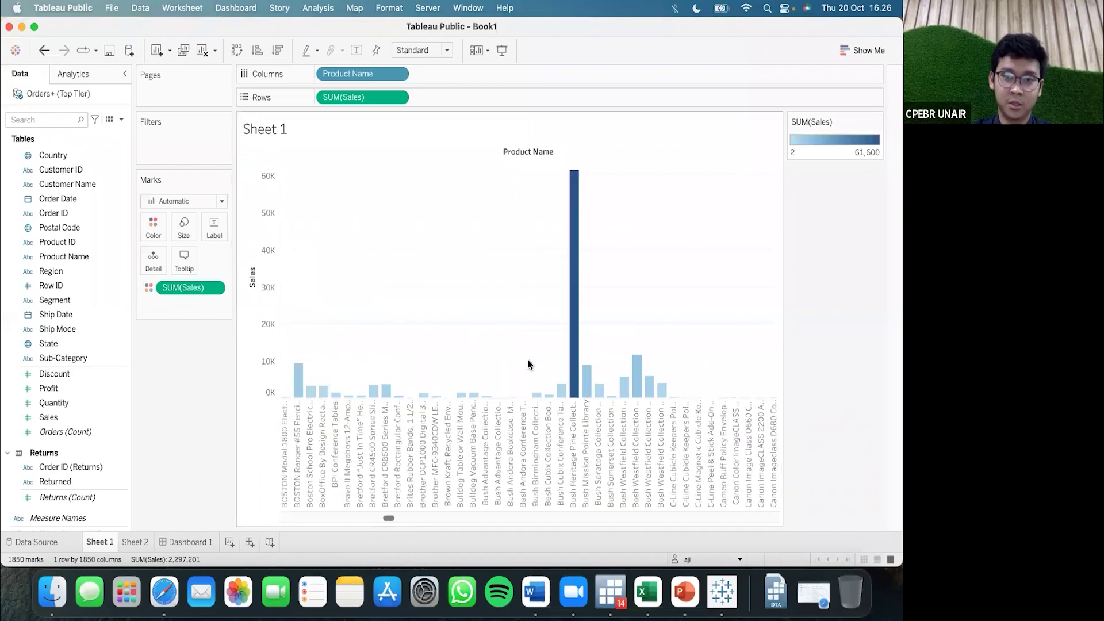
scroll(528, 360, "right", 5)
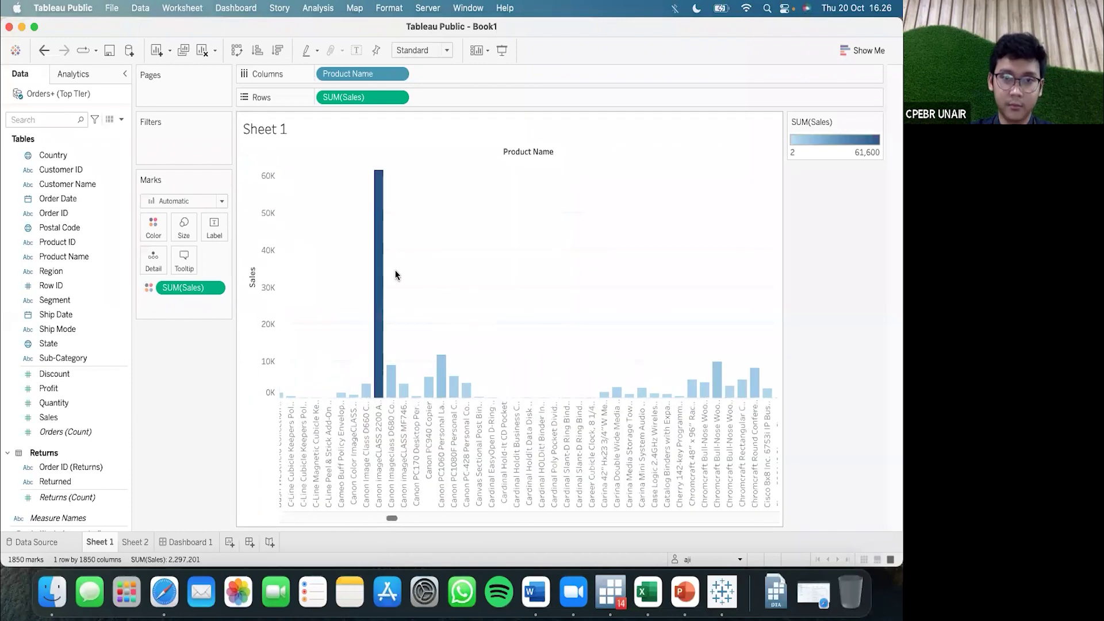
scroll(463, 397, "left", 10)
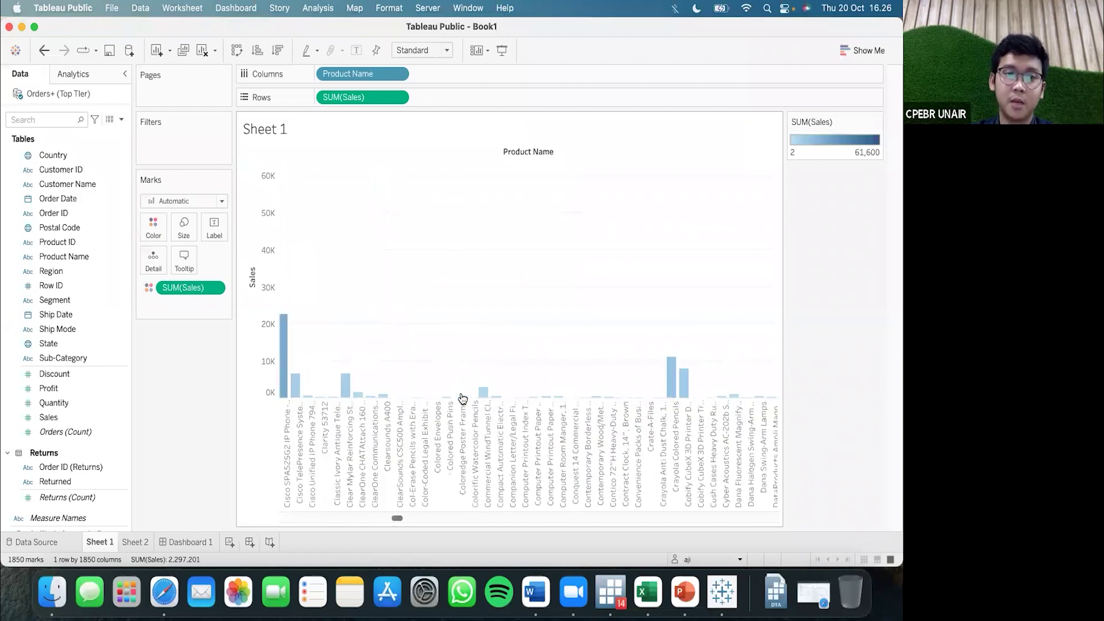
scroll(463, 398, "left", 6)
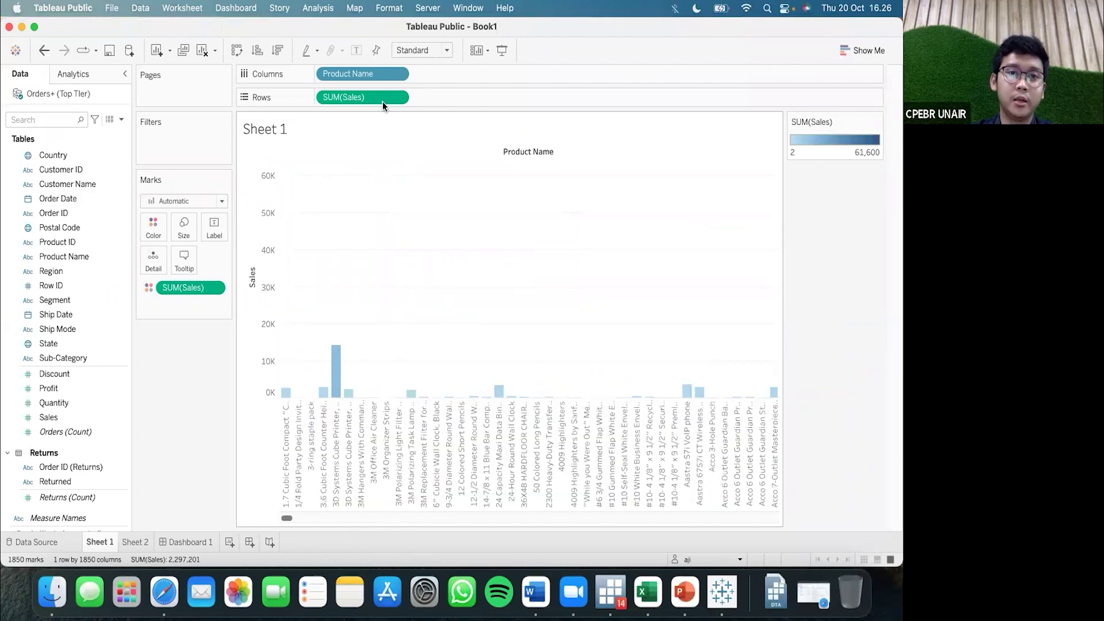
Replace Sales with Quantity on Rows for the product bar chart.
left_click_drag(370, 93, 67, 377)
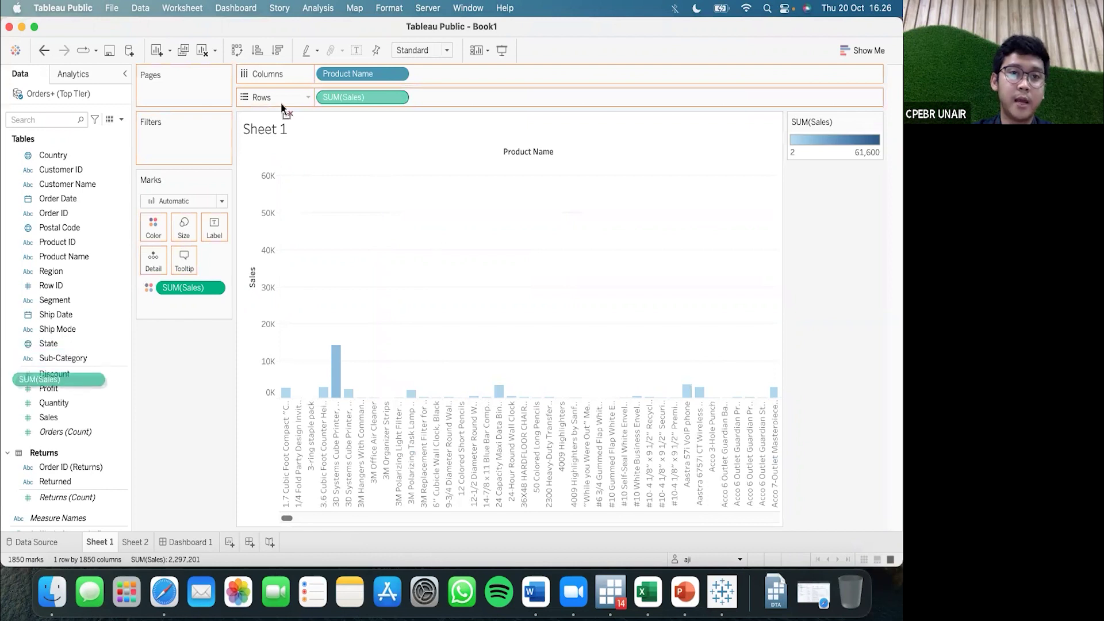
left_click(55, 402)
left_click_drag(55, 407, 372, 94)
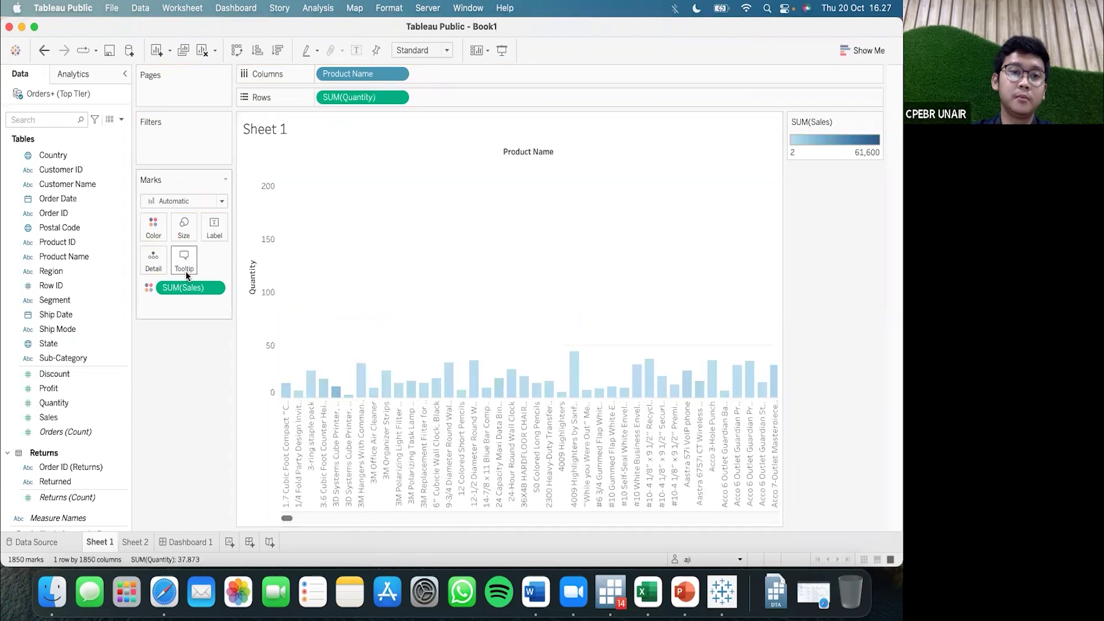
Remove the Sales color encoding from the marks and label the bars with Quantity.
left_click_drag(88, 417, 75, 366)
left_click(50, 402)
left_click(51, 391)
left_click(53, 417)
left_click(55, 373)
left_click(58, 404)
left_click_drag(59, 405, 209, 225)
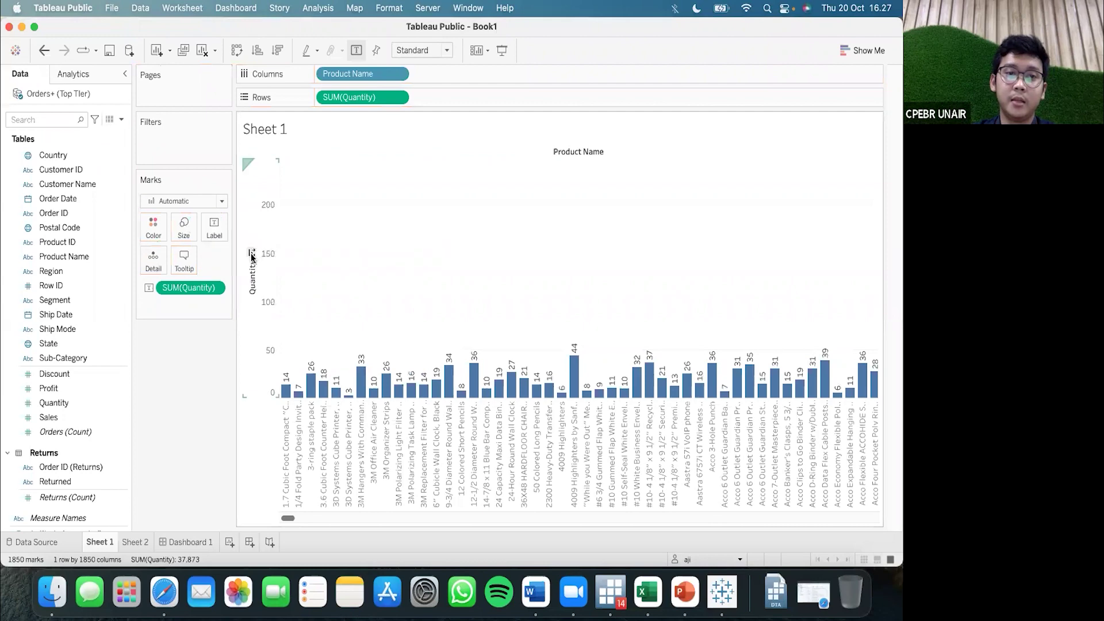
Sort the products by descending quantity and look through the labelled bars.
left_click(251, 254)
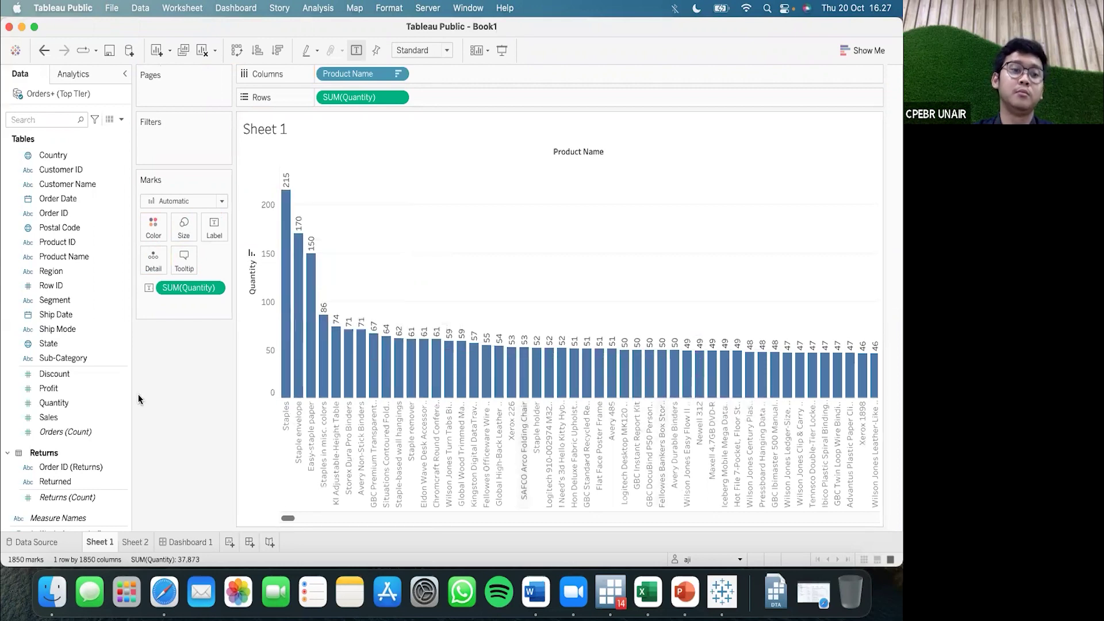
scroll(627, 337, "right", 5)
scroll(627, 337, "right", 5)
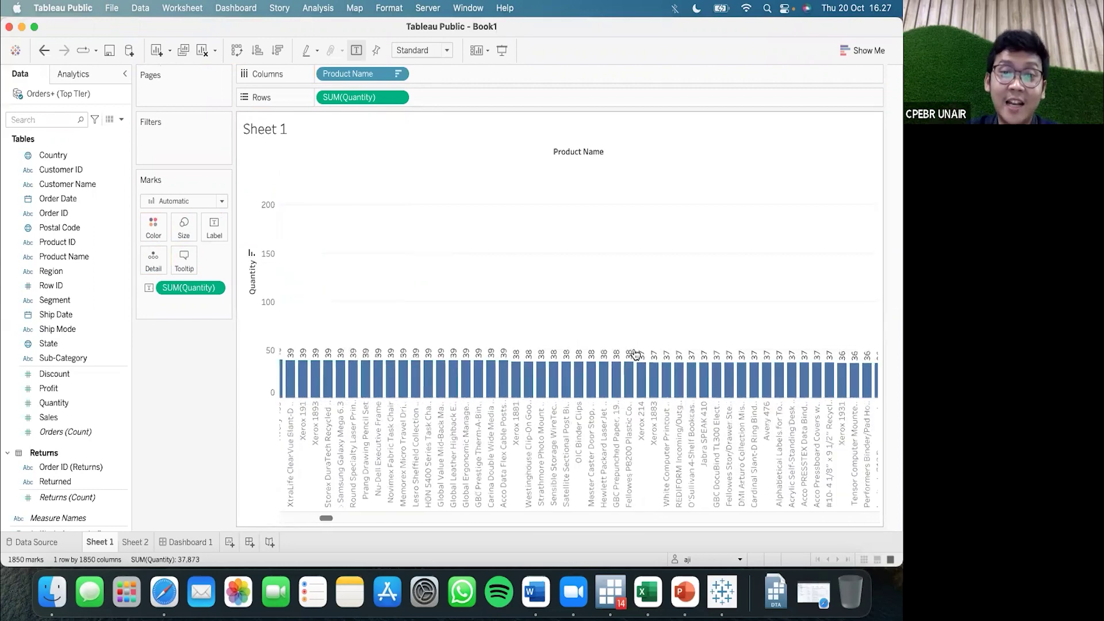
scroll(636, 354, "right", 10)
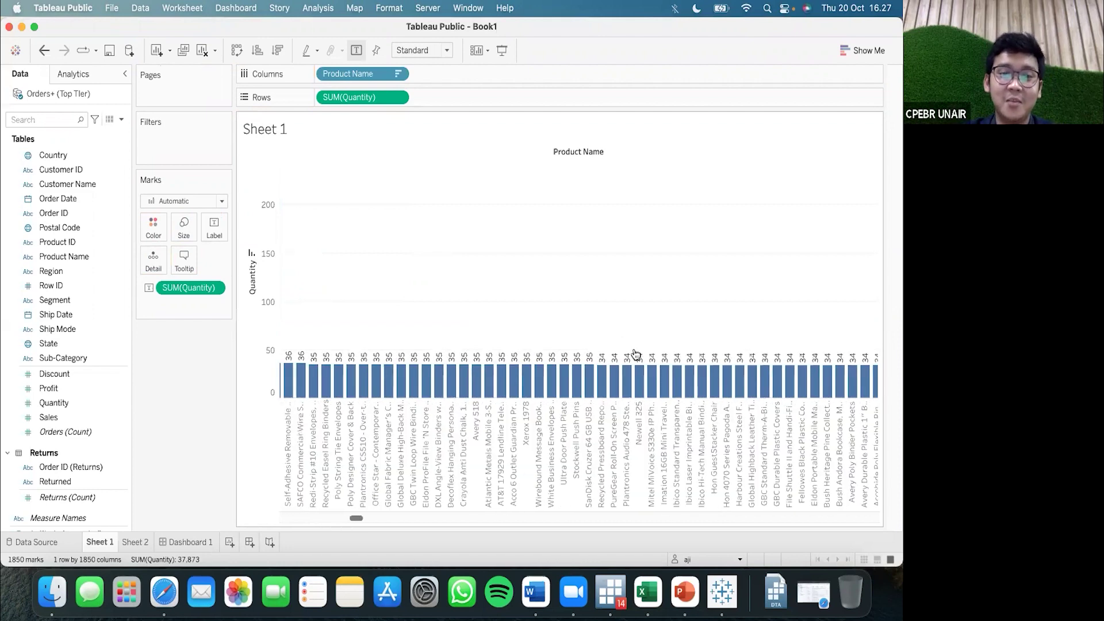
scroll(636, 353, "left", 20)
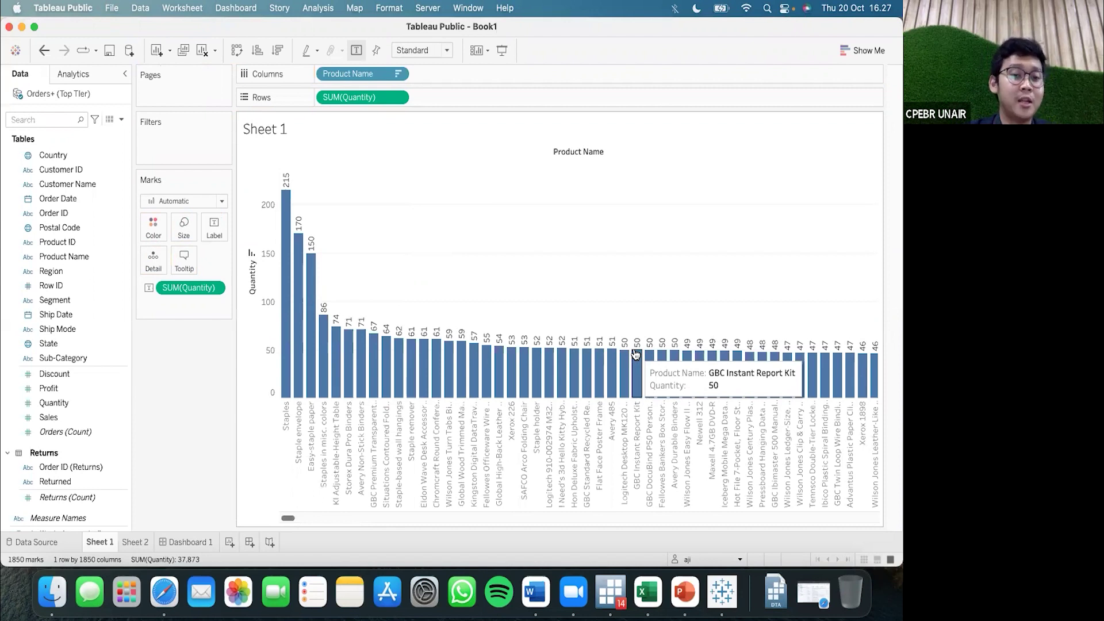
On Sheet 2, build a text table of total Sales with the year of Order Date on Columns.
left_click(139, 544)
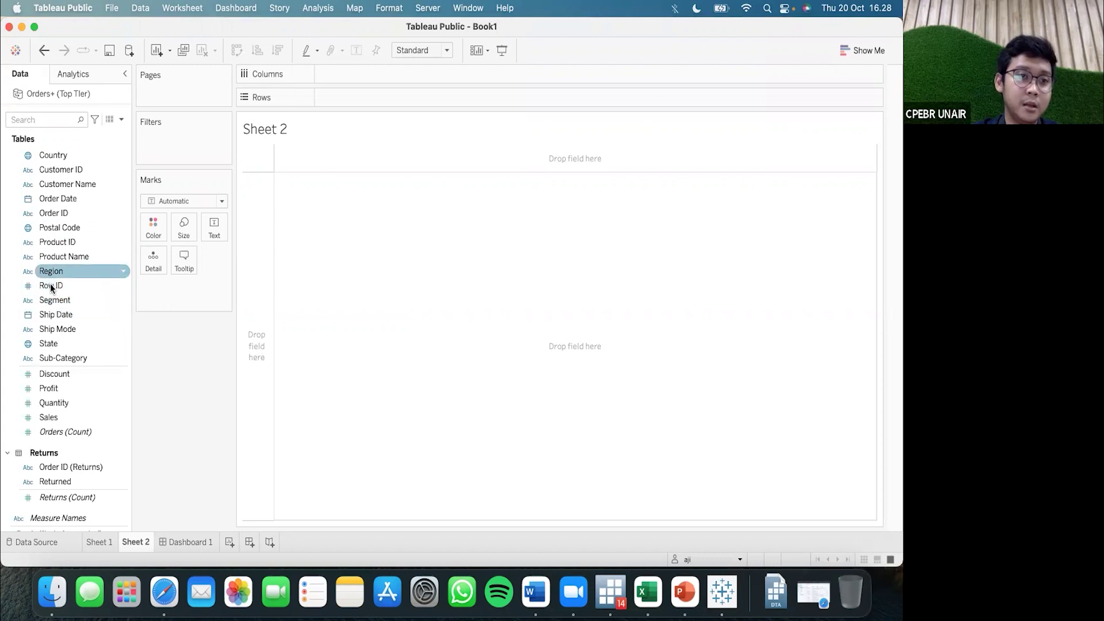
double_click(56, 199)
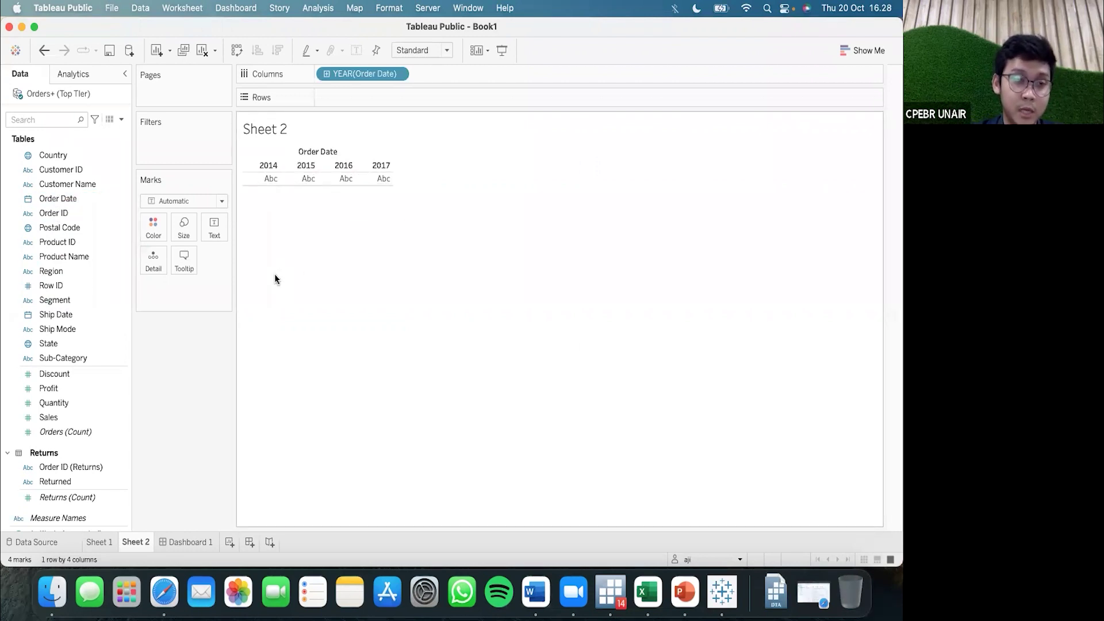
left_click(126, 358)
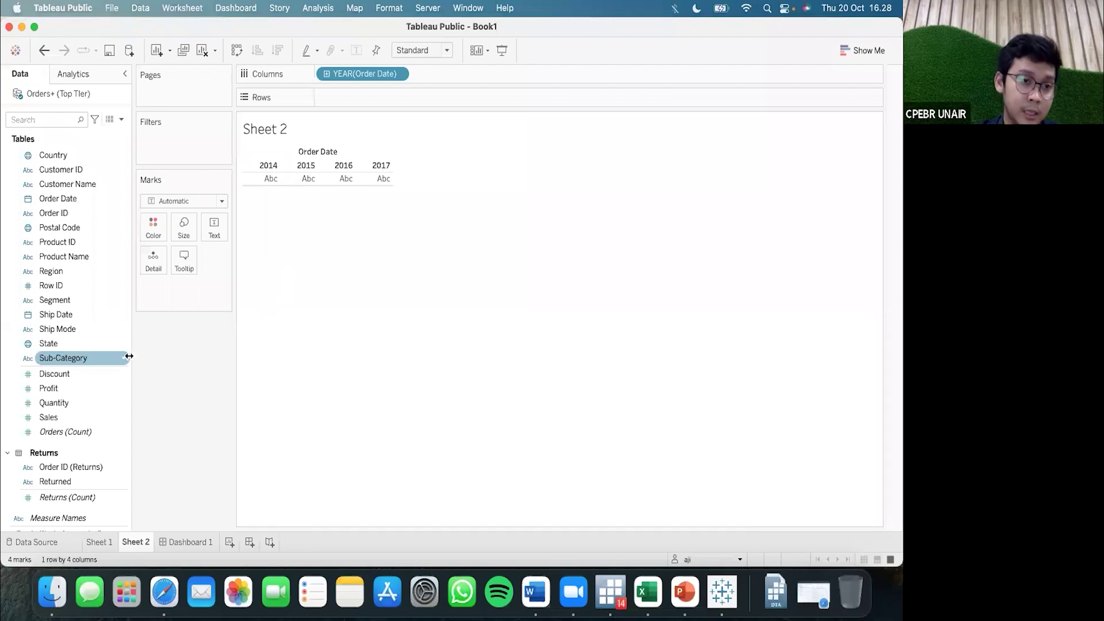
double_click(57, 416)
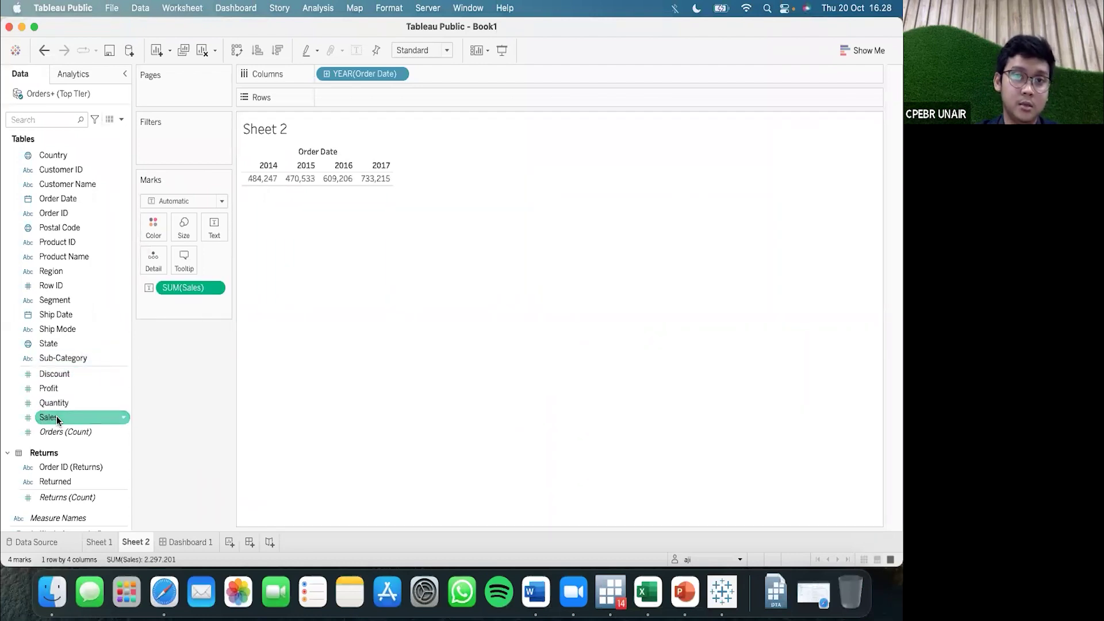
mouse_move(264, 184)
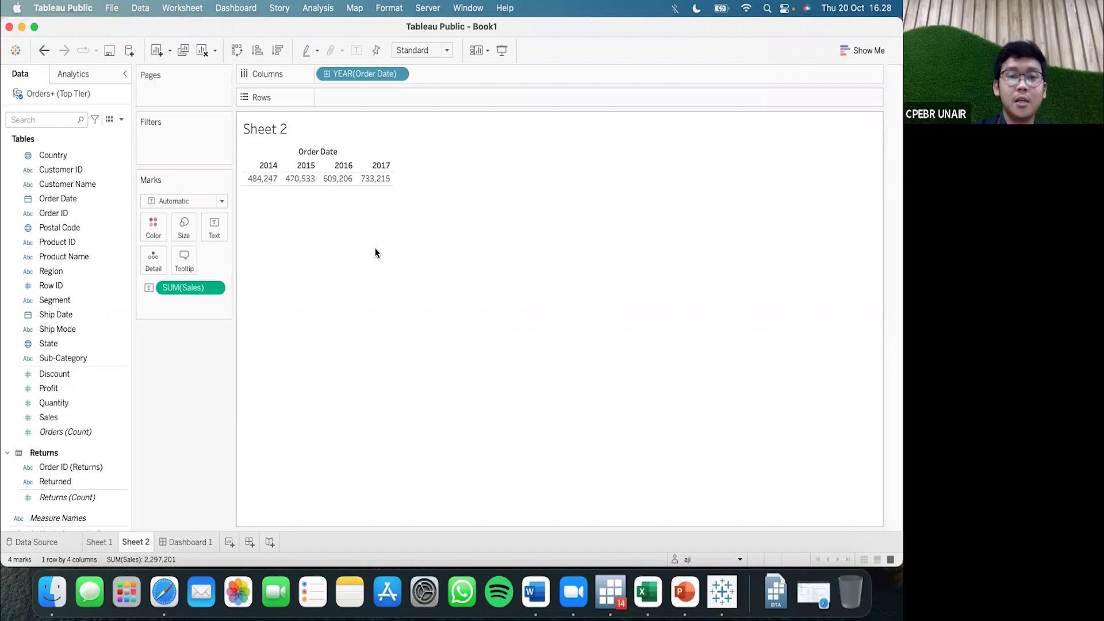
Convert the yearly sales table to a continuous line chart and inspect its 2014 and 2015 points.
left_click(869, 55)
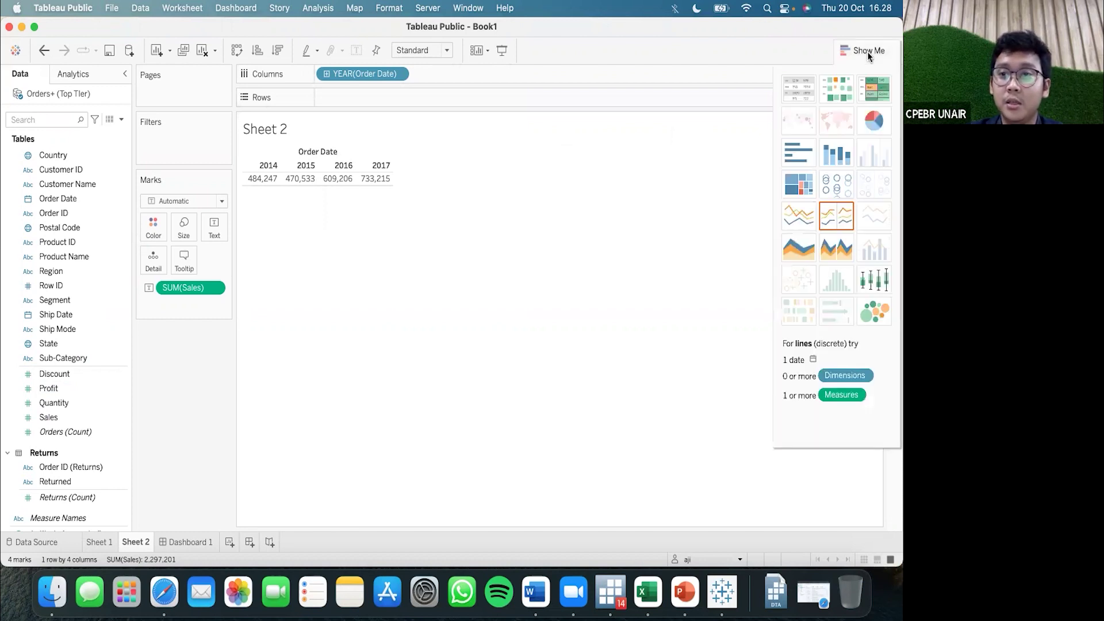
left_click(794, 218)
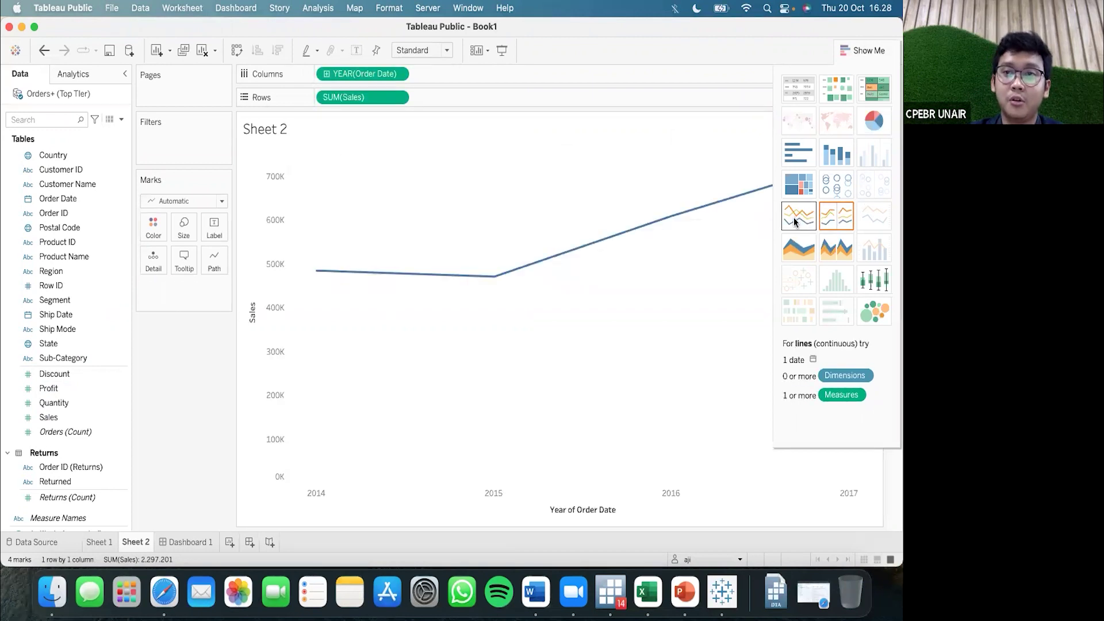
left_click(873, 52)
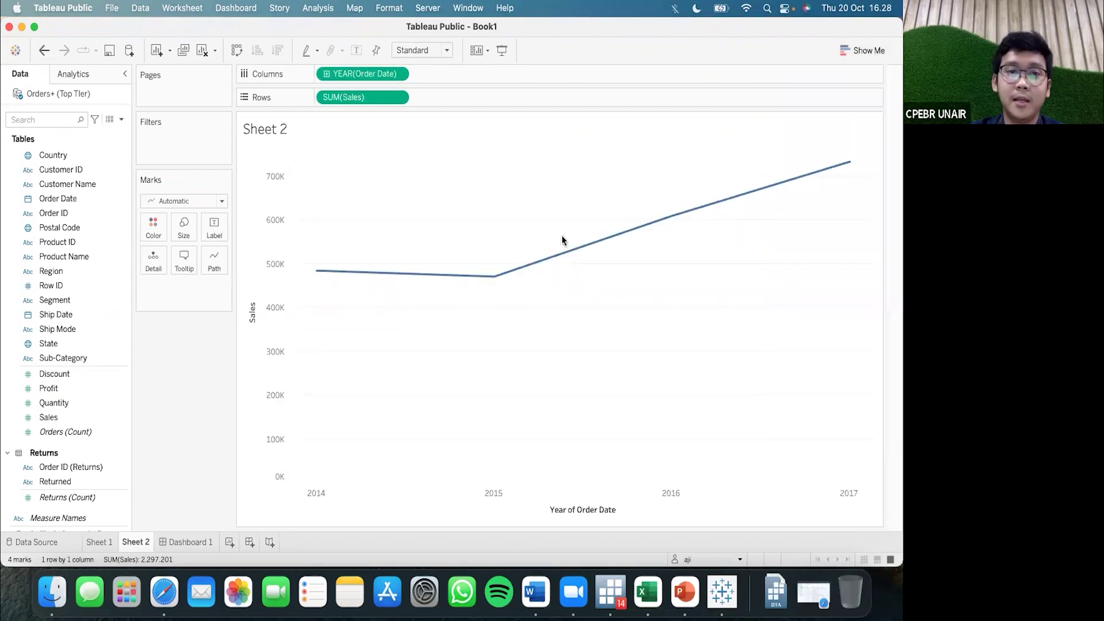
mouse_move(315, 277)
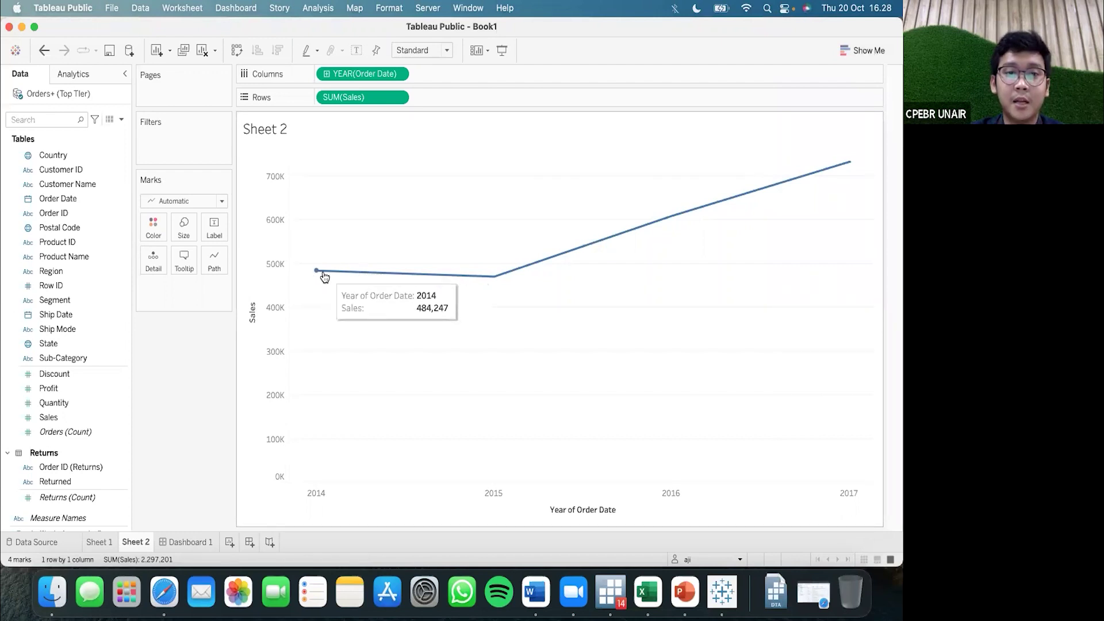
mouse_move(493, 278)
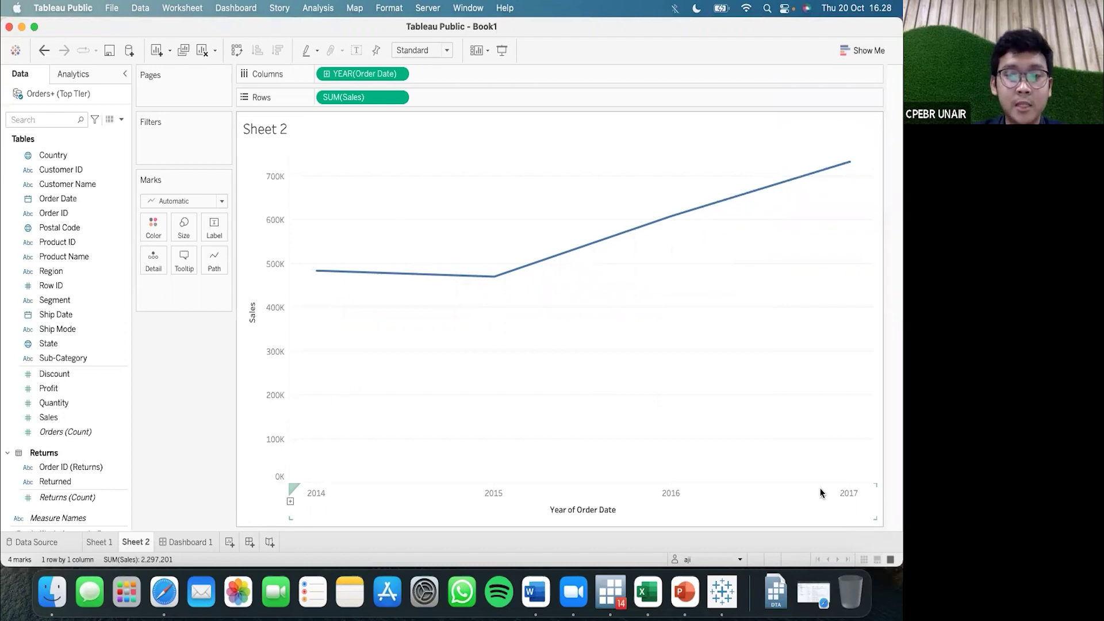
Switch to Top TIer.xls in Excel, check the Order Date values on the Orders sheet, and return to Tableau Public.
left_click(649, 585)
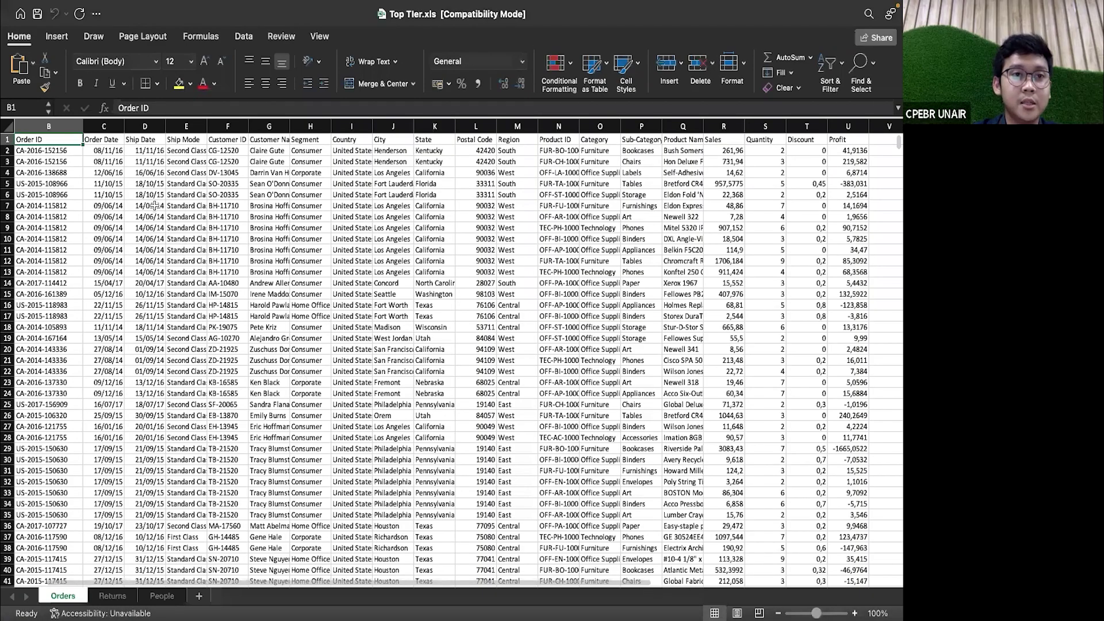
left_click(111, 206)
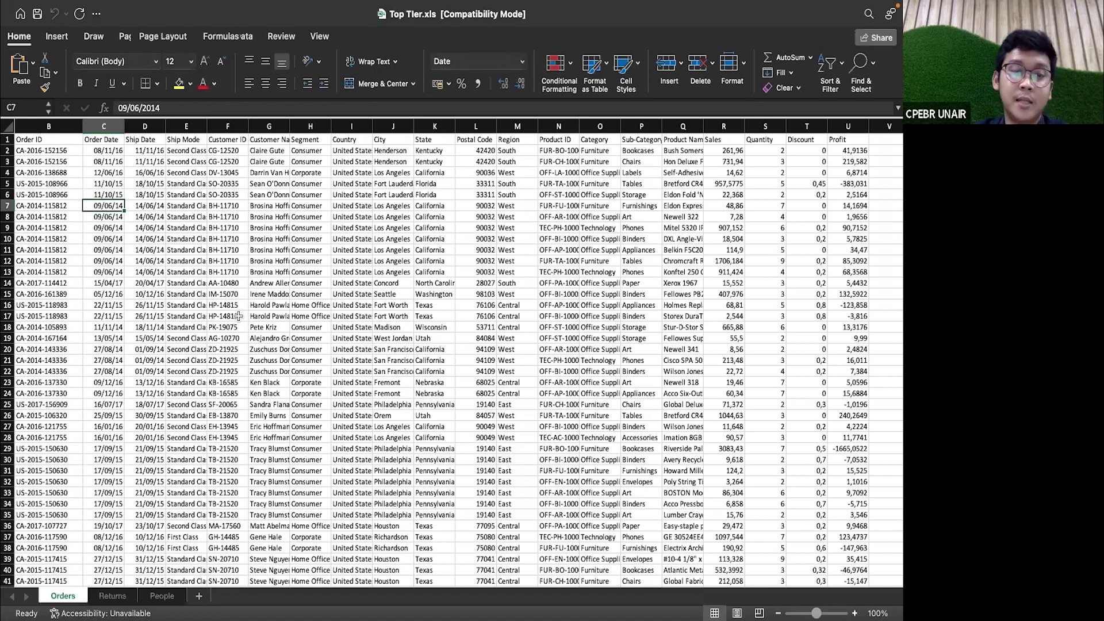
key("super+Tab")
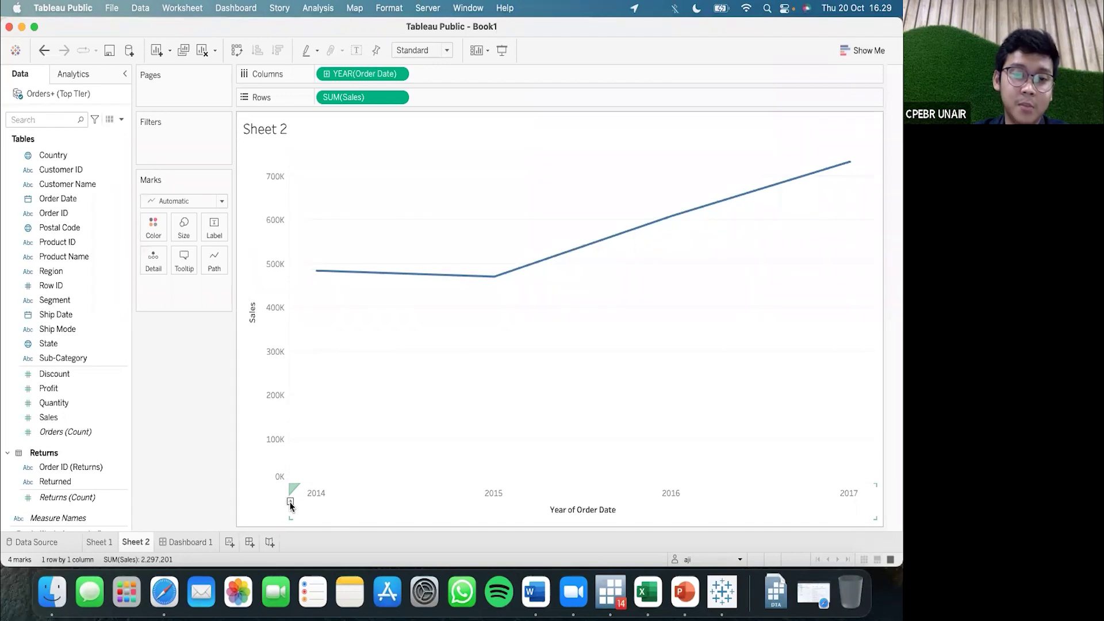
Drill the Order Date axis of the sales line chart down from year through quarter, month and week to day.
left_click(291, 501)
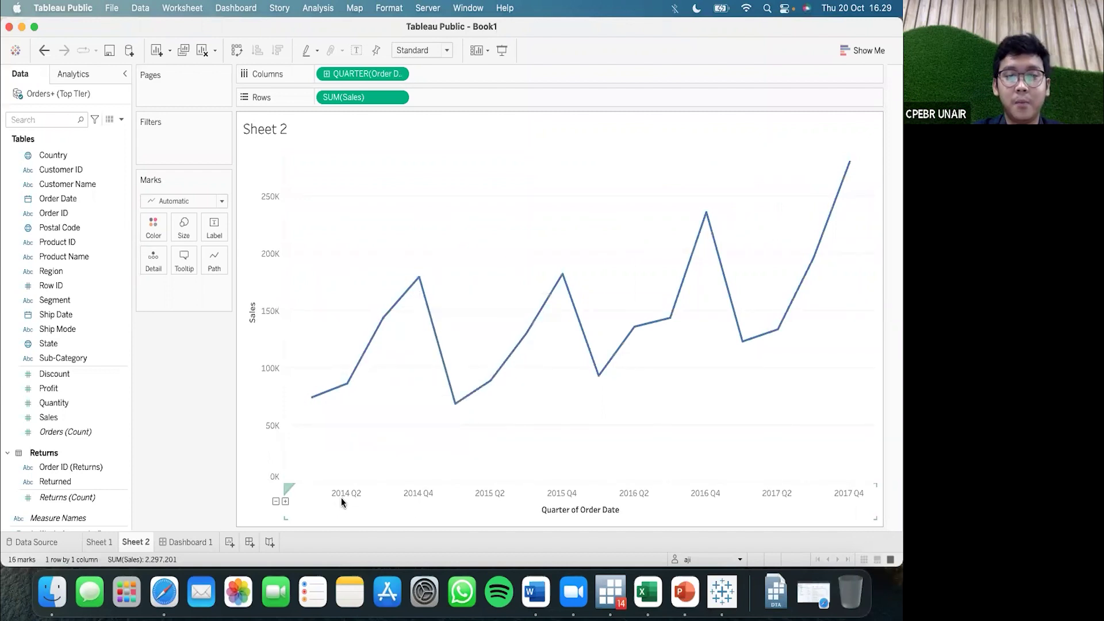
left_click(275, 501)
left_click(290, 502)
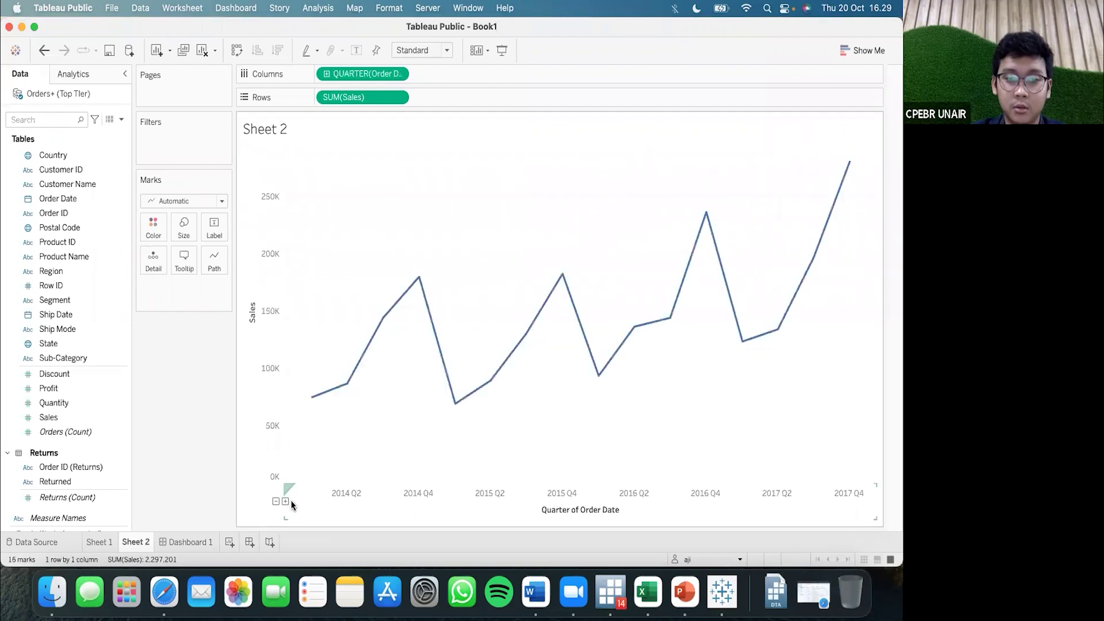
left_click(286, 502)
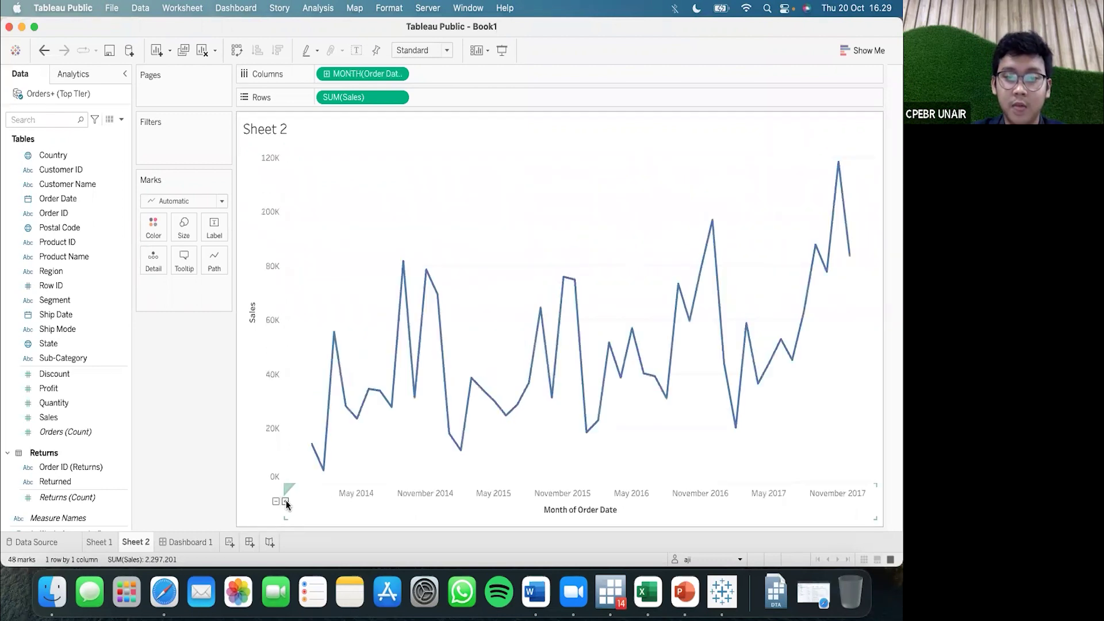
left_click(285, 501)
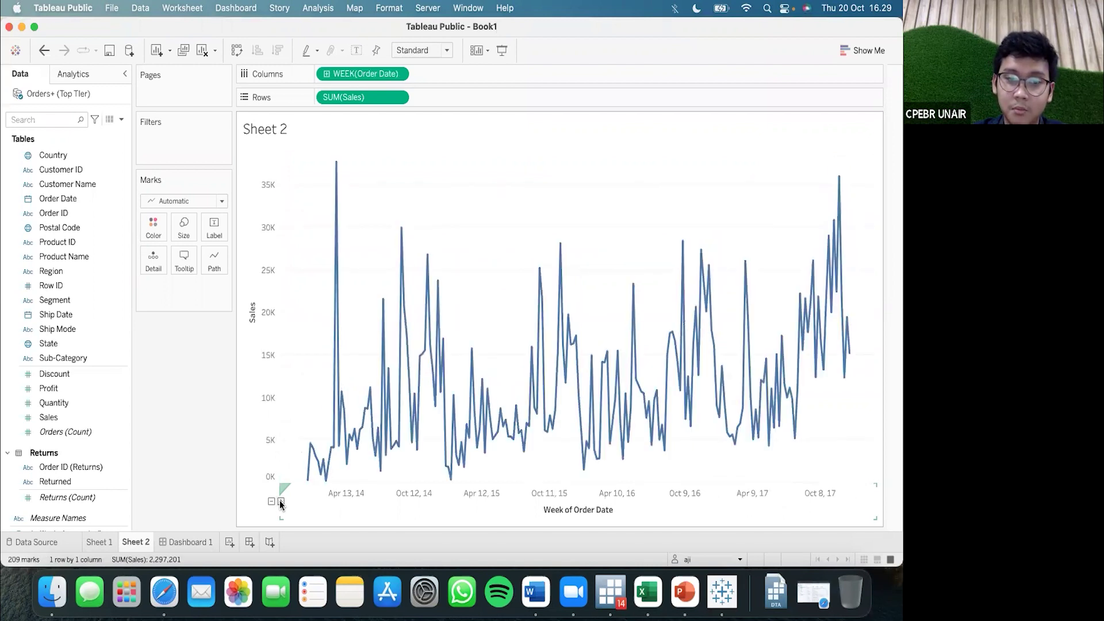
left_click(281, 502)
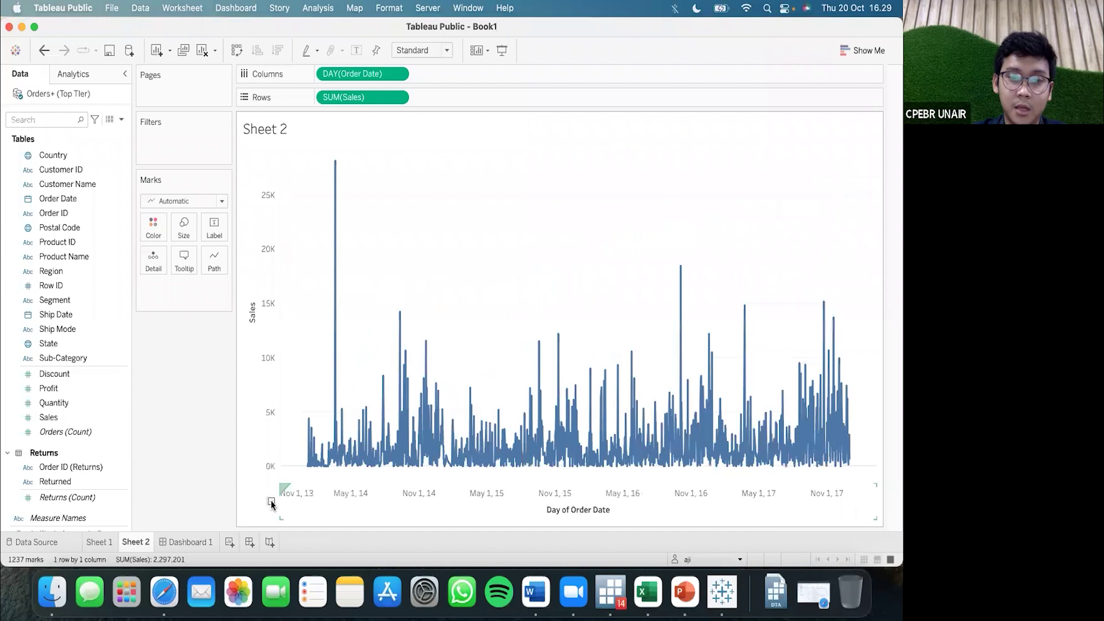
Roll the Order Date axis up from day to quarter and inspect the fourth-quarter and first-quarter sales points.
left_click(271, 501)
left_click(271, 501)
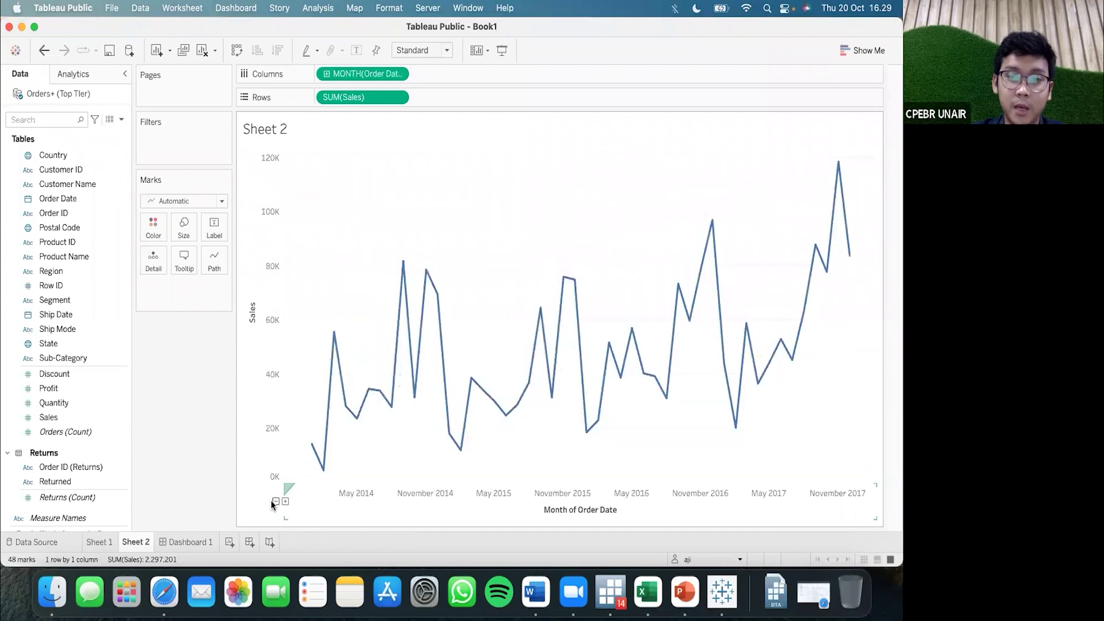
left_click(276, 502)
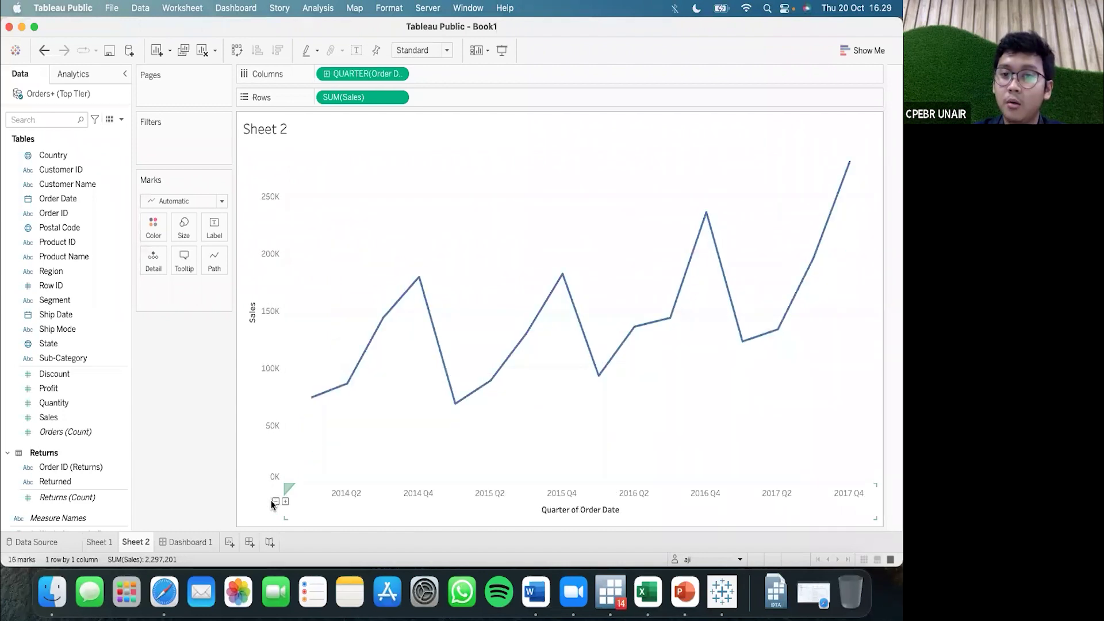
left_click(285, 502)
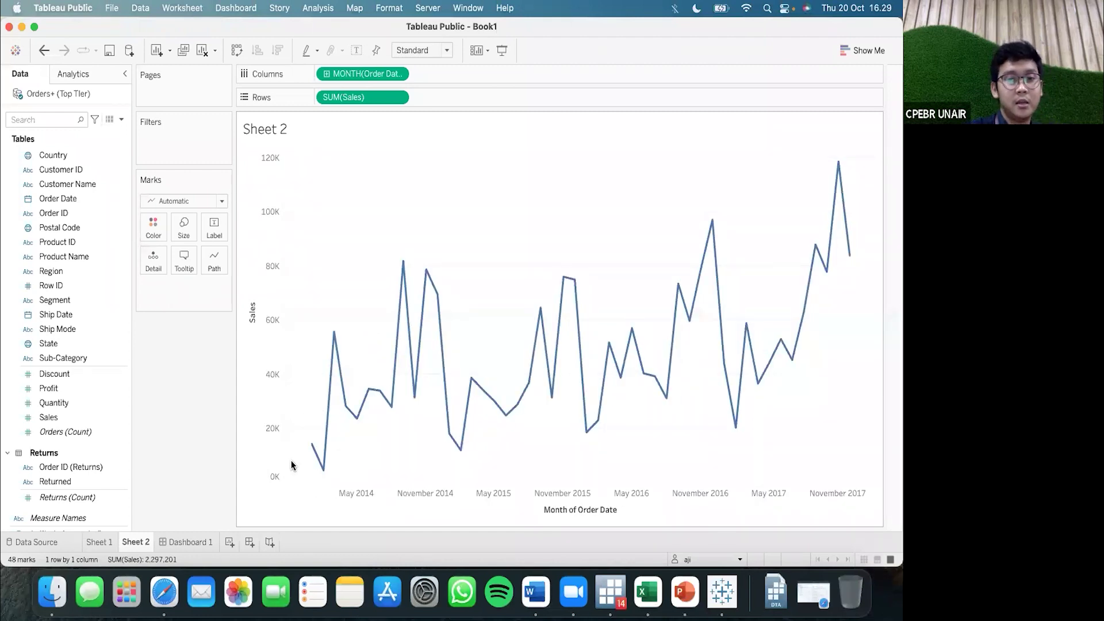
left_click(275, 502)
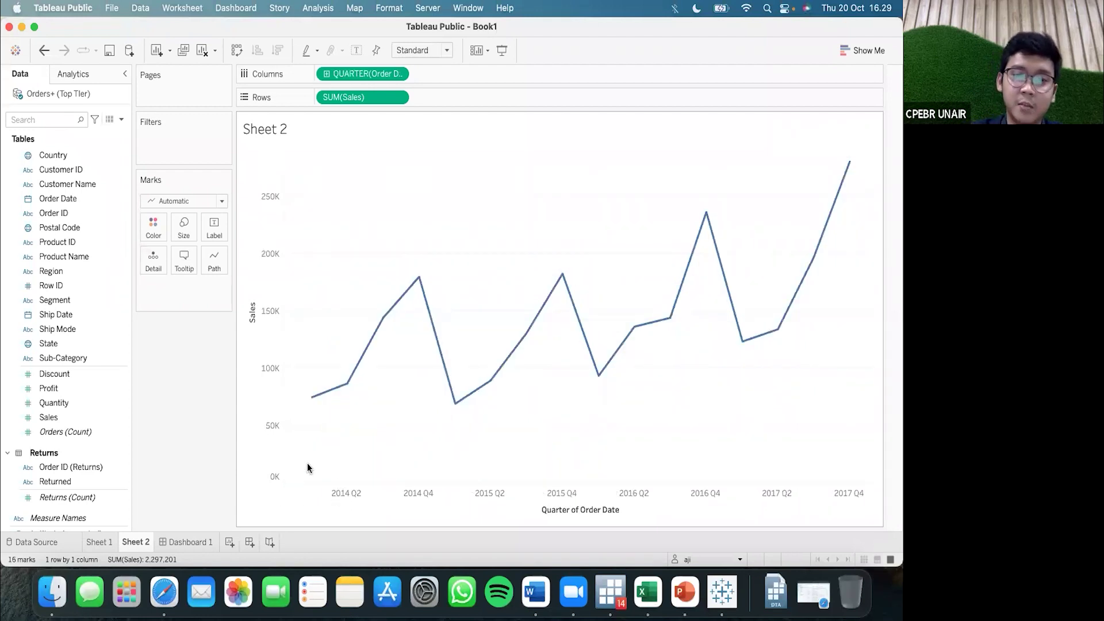
mouse_move(417, 282)
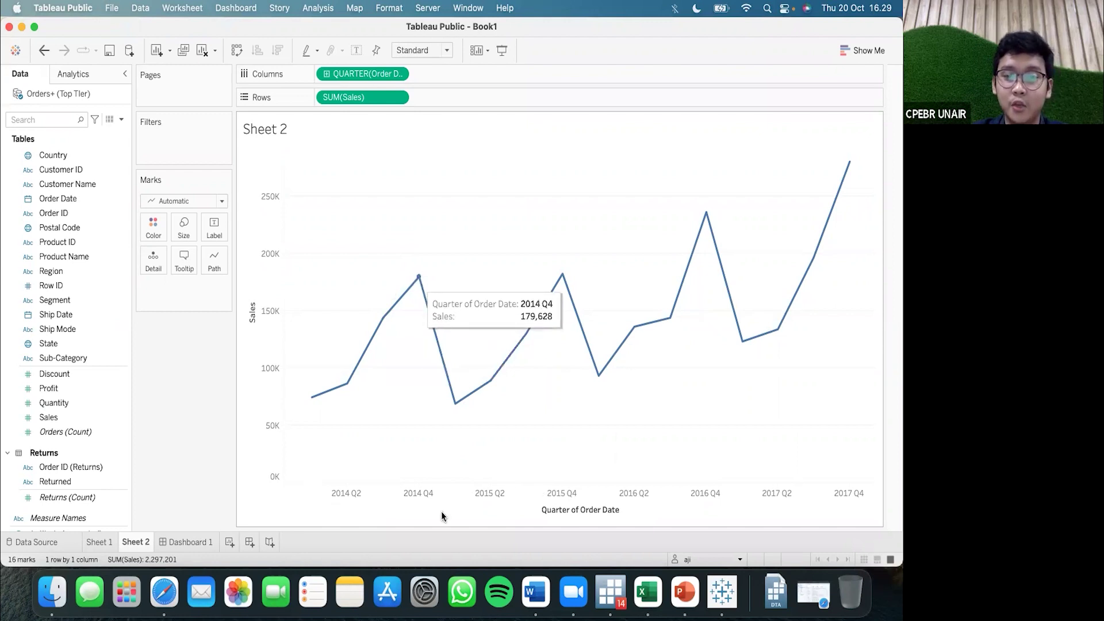
mouse_move(455, 404)
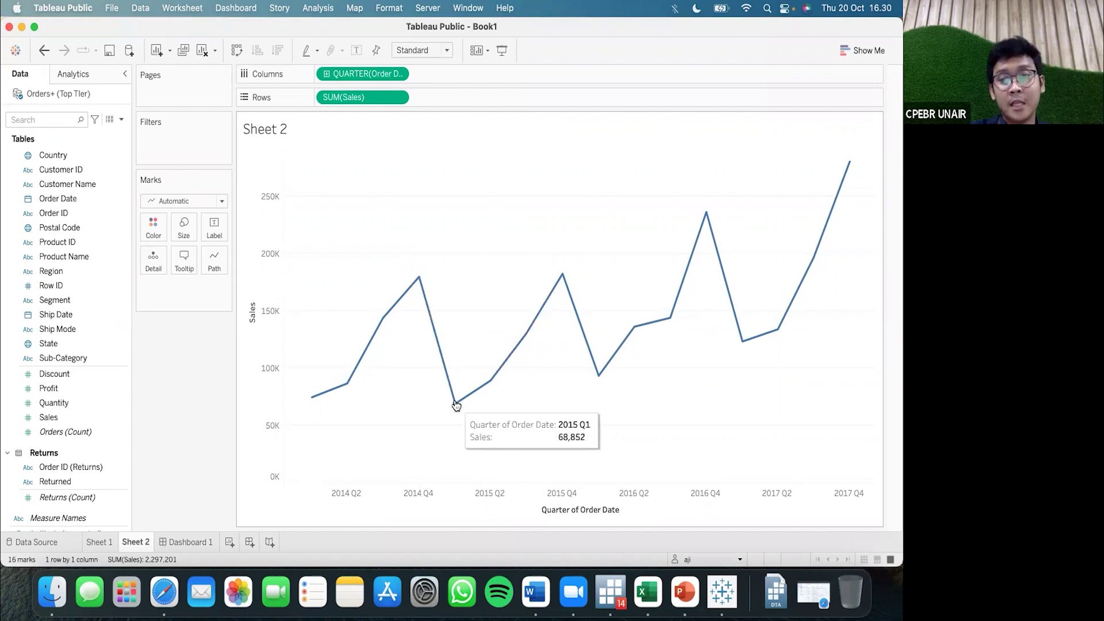
mouse_move(598, 377)
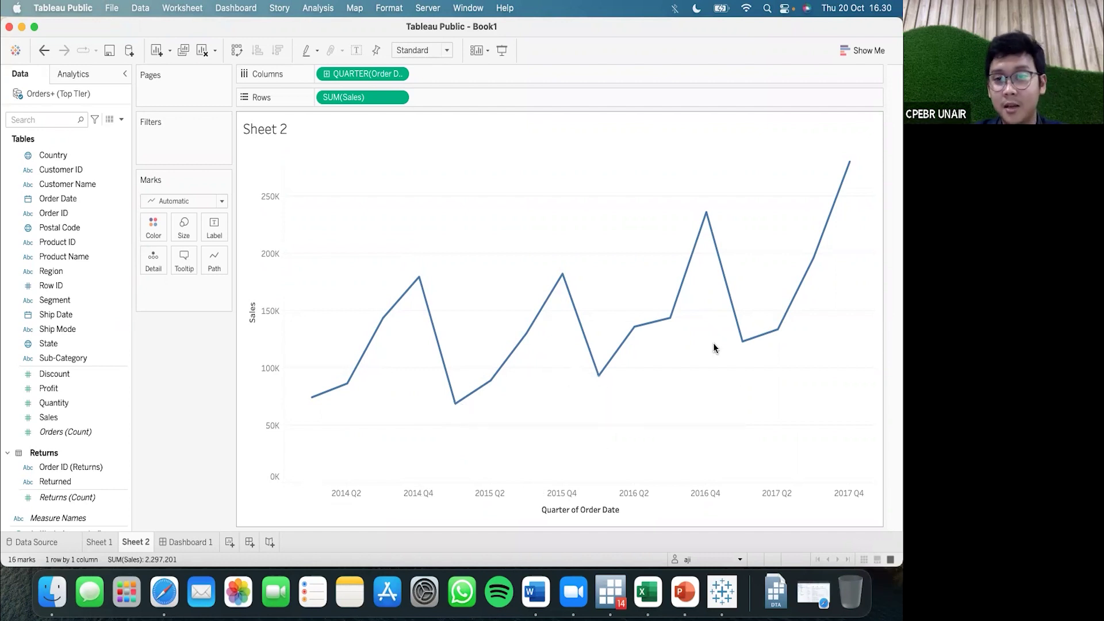
mouse_move(746, 344)
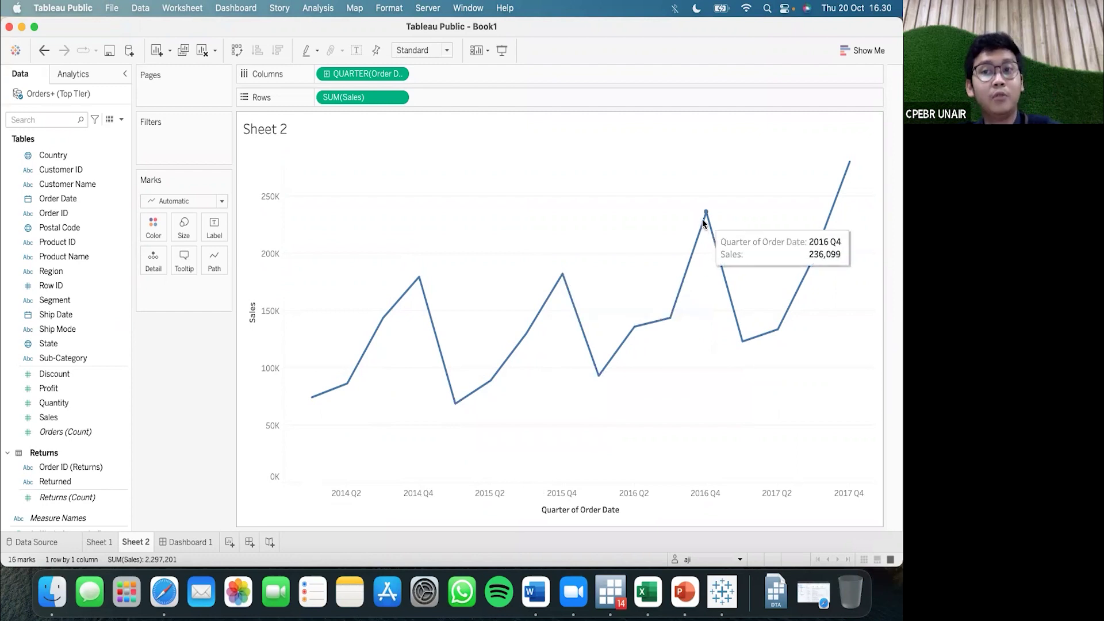
mouse_move(783, 319)
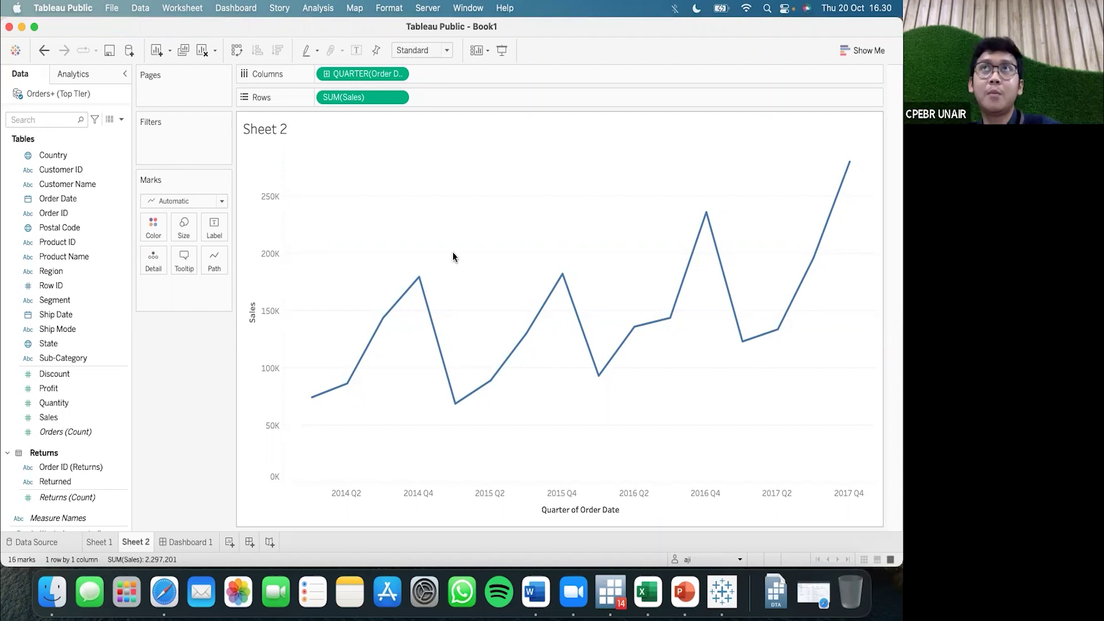
Add Profit to Rows after Sales to plot a second quarterly line chart.
left_click(110, 286)
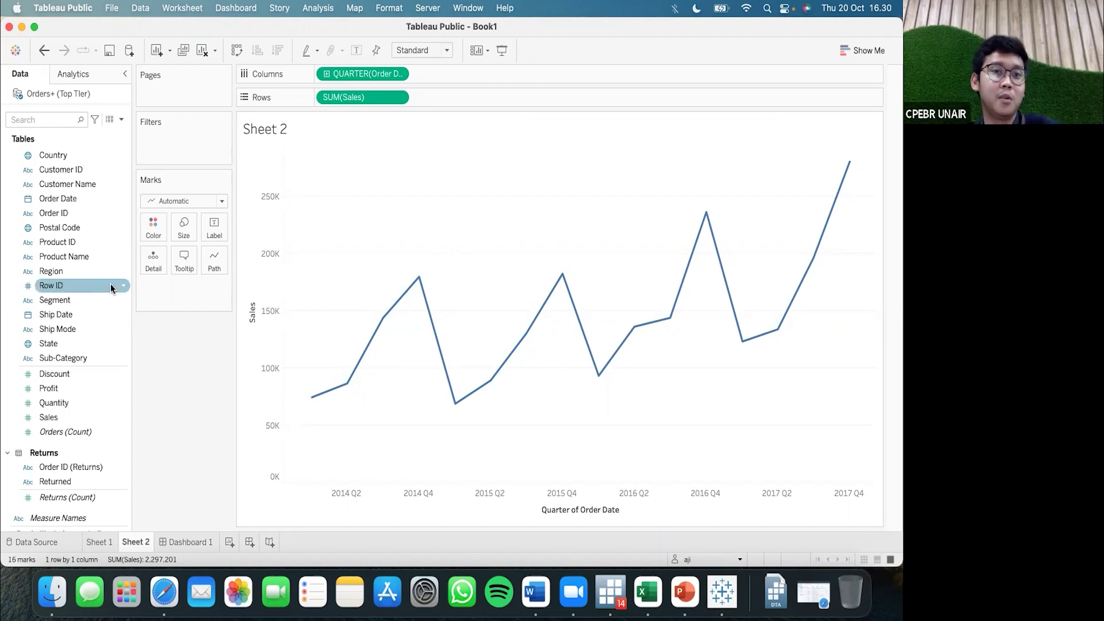
left_click(95, 388)
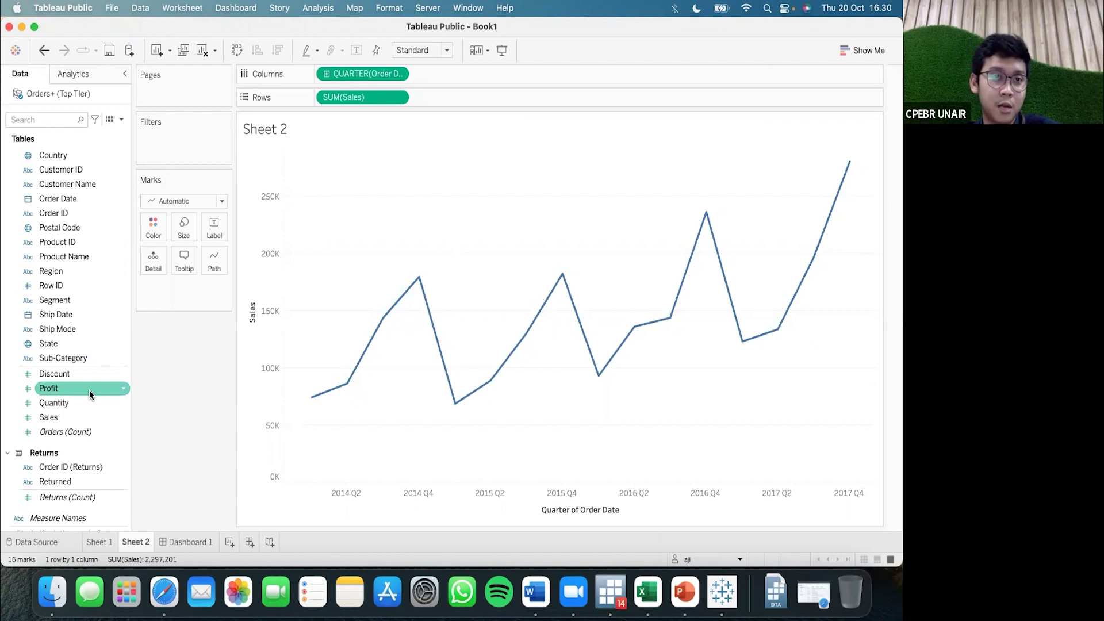
left_click(50, 389)
left_click(64, 374)
left_click(56, 389)
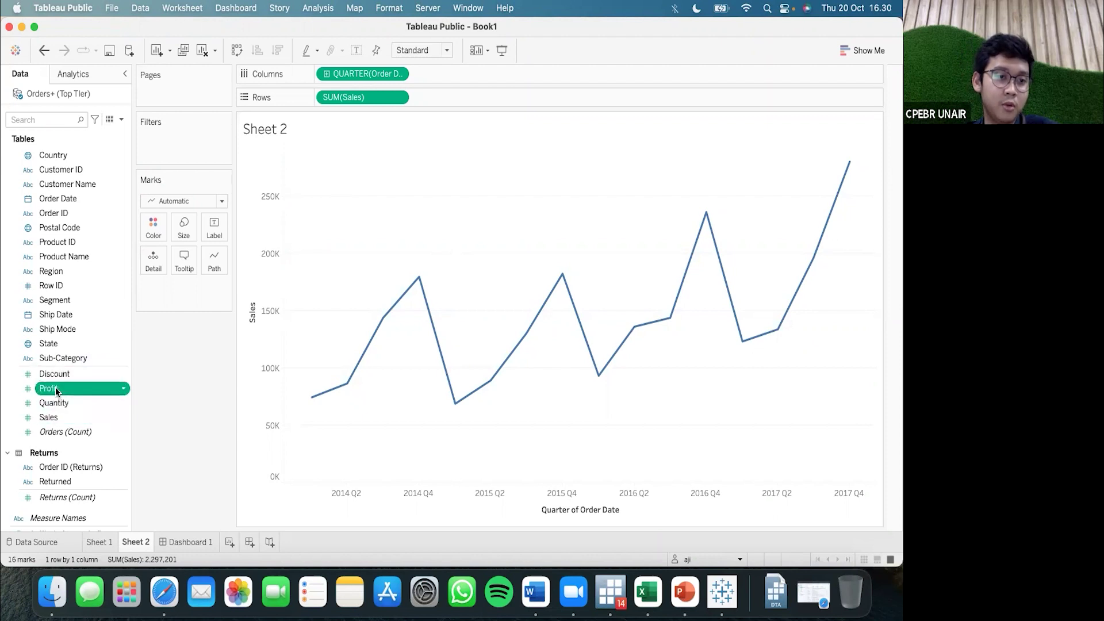
left_click_drag(47, 390, 440, 98)
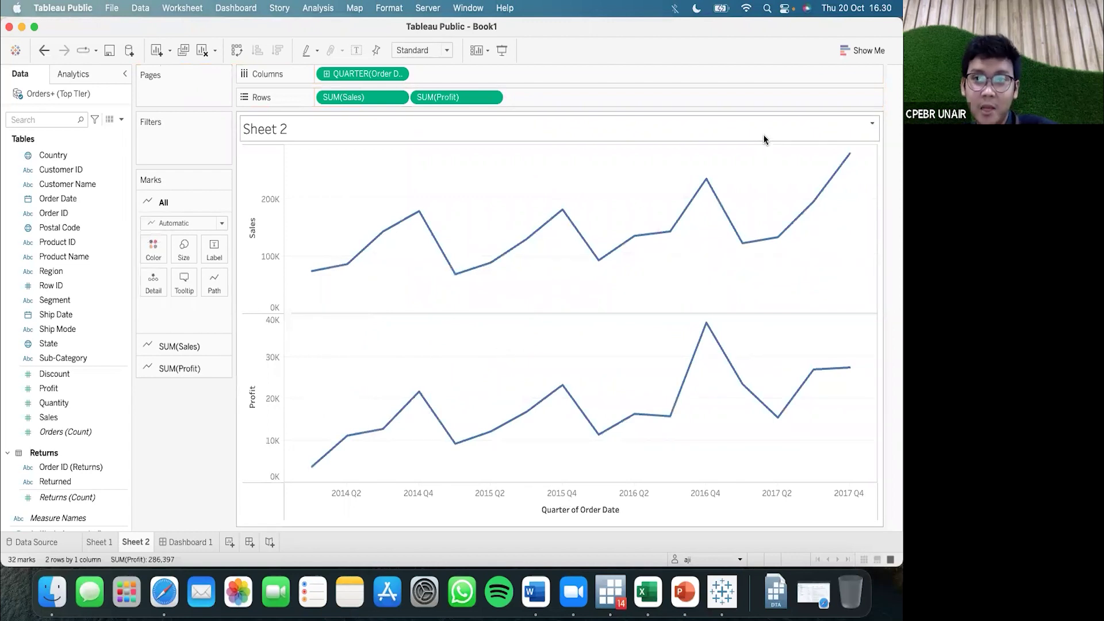
Convert the Sales and Profit charts to a dual lines chart and inspect both 2017 Q4 points.
left_click(852, 49)
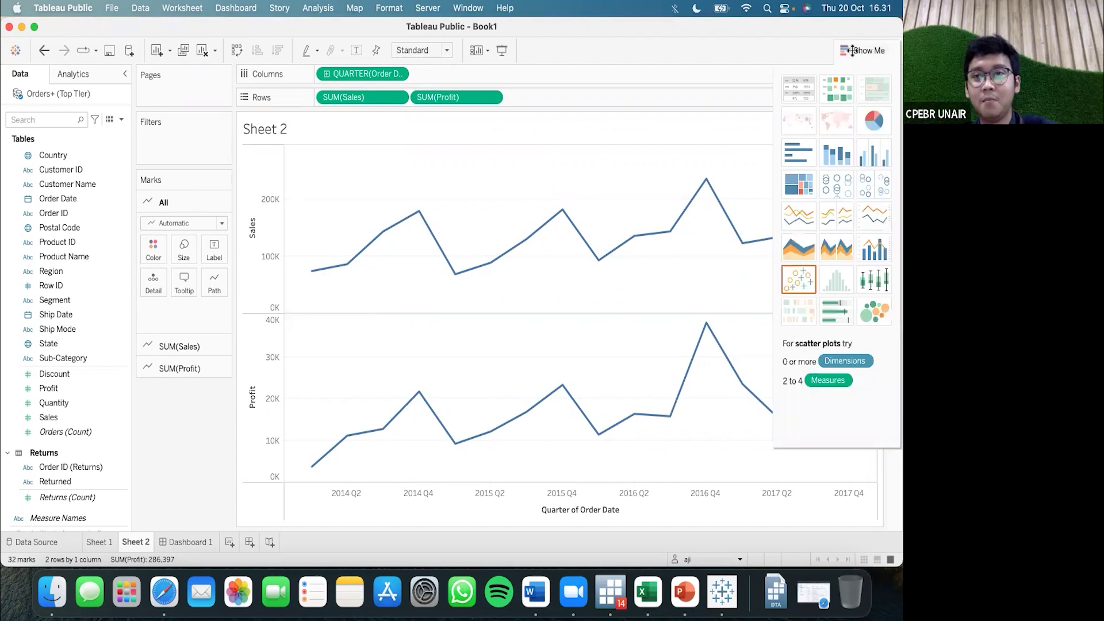
left_click(877, 213)
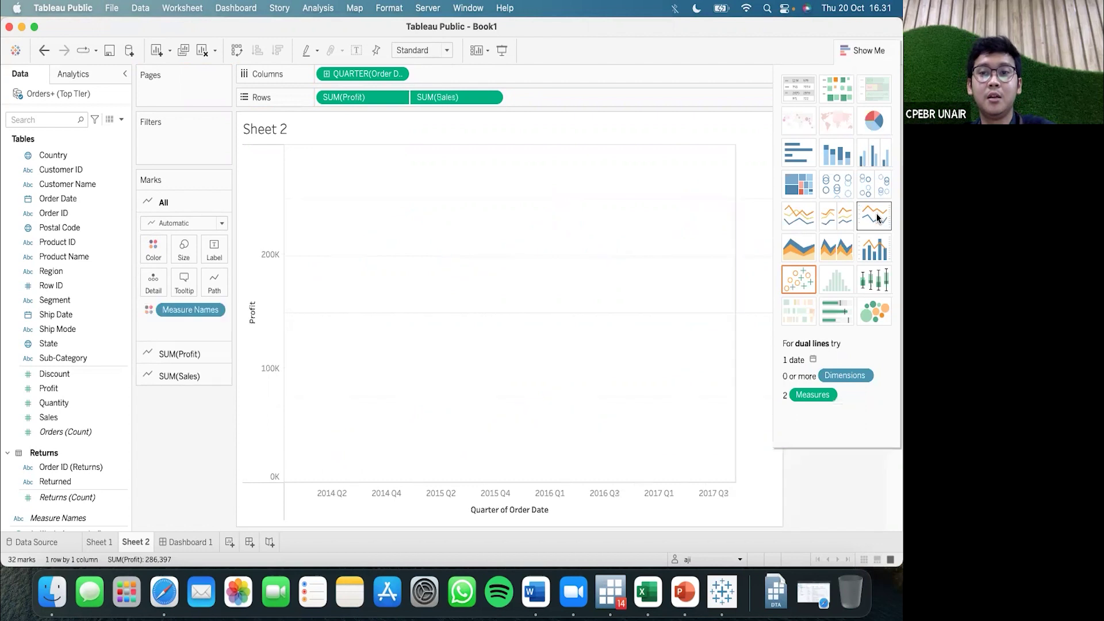
left_click(857, 50)
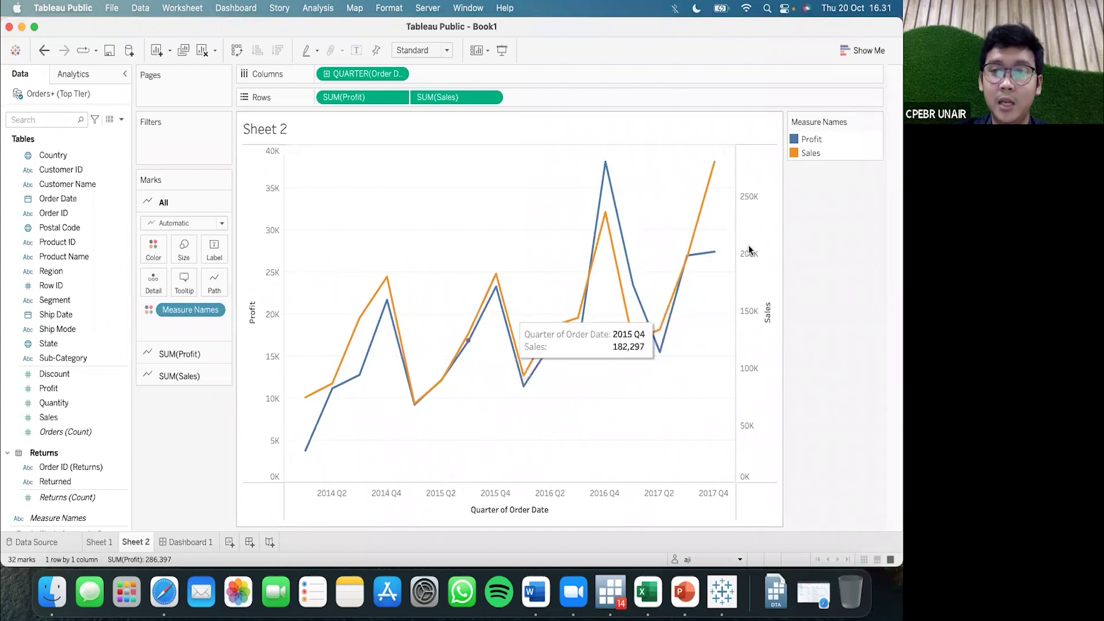
mouse_move(715, 253)
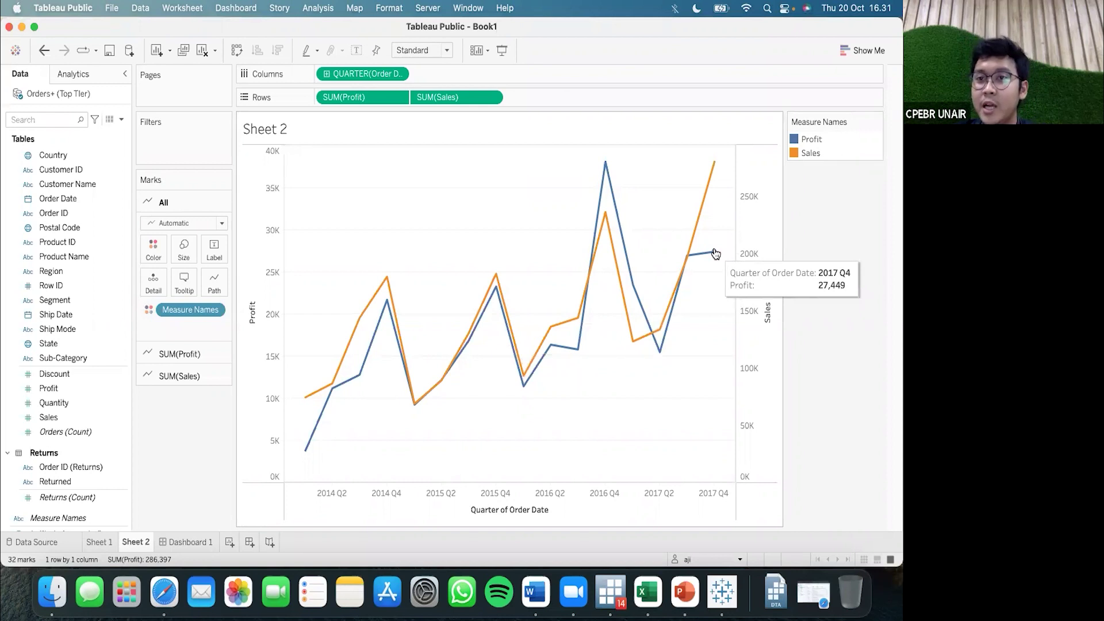
mouse_move(713, 166)
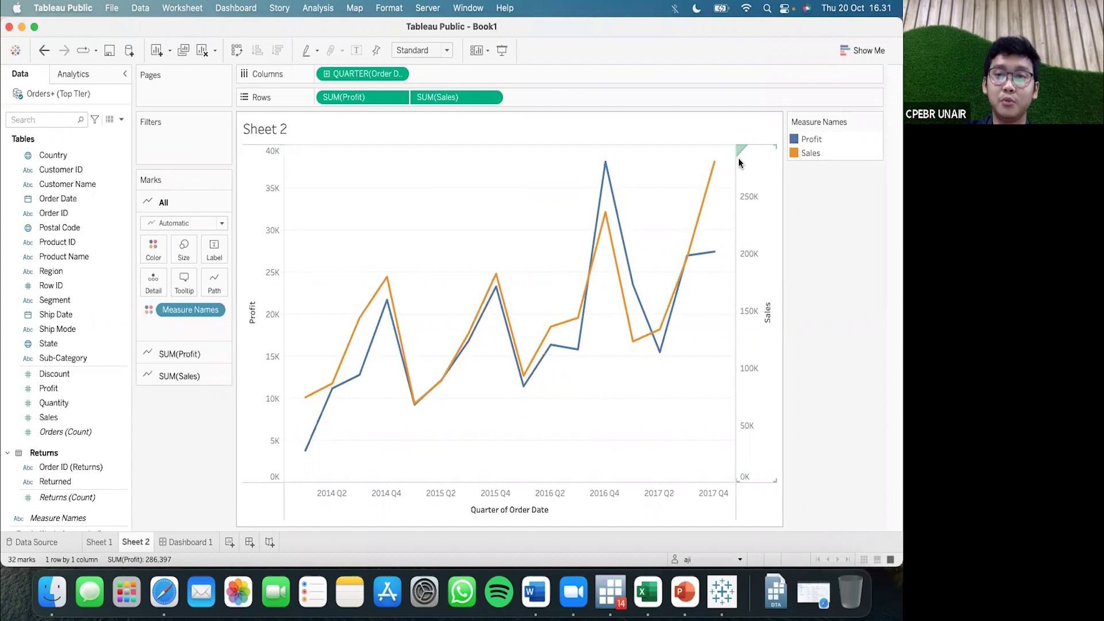
Synchronize the Sales axis with the Profit axis on the dual lines chart.
right_click(757, 184)
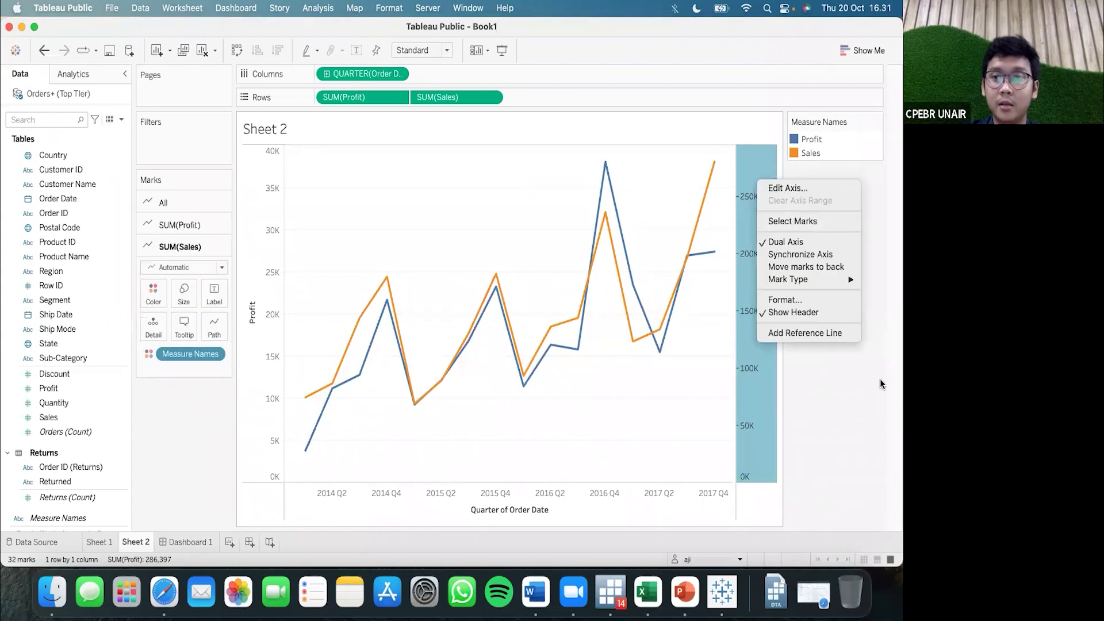
left_click(780, 231)
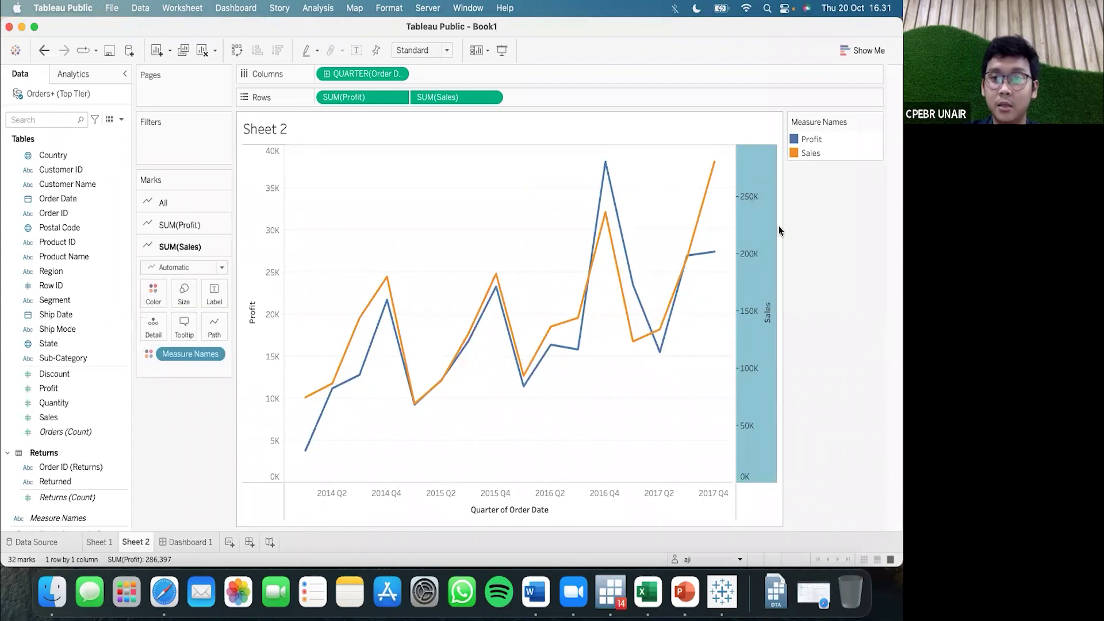
left_click(253, 256)
left_click(758, 249)
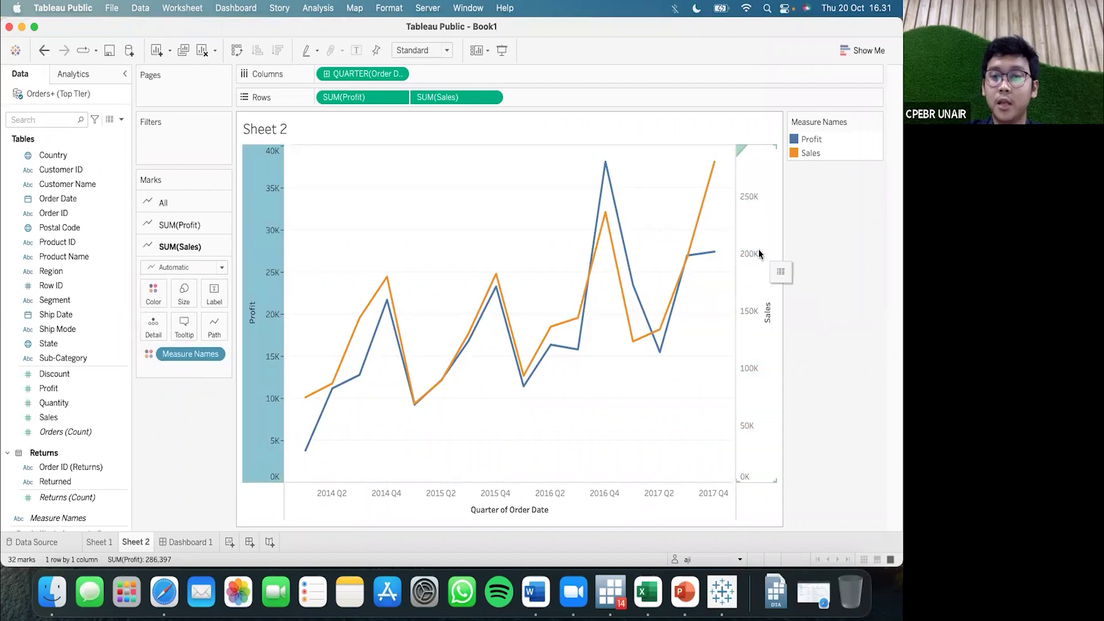
right_click(746, 191)
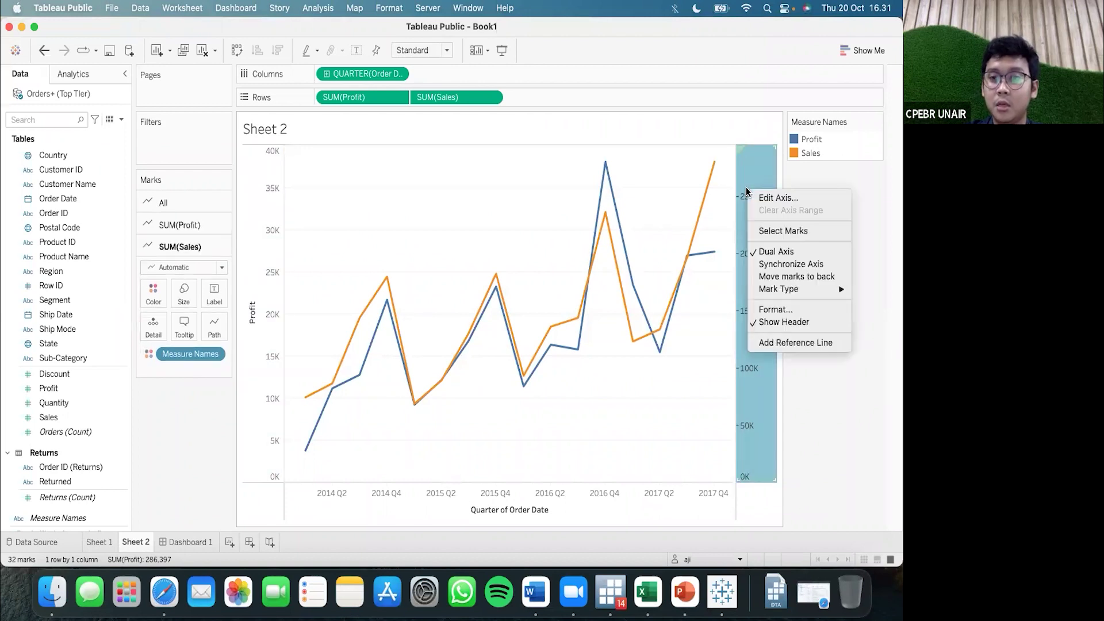
left_click(782, 264)
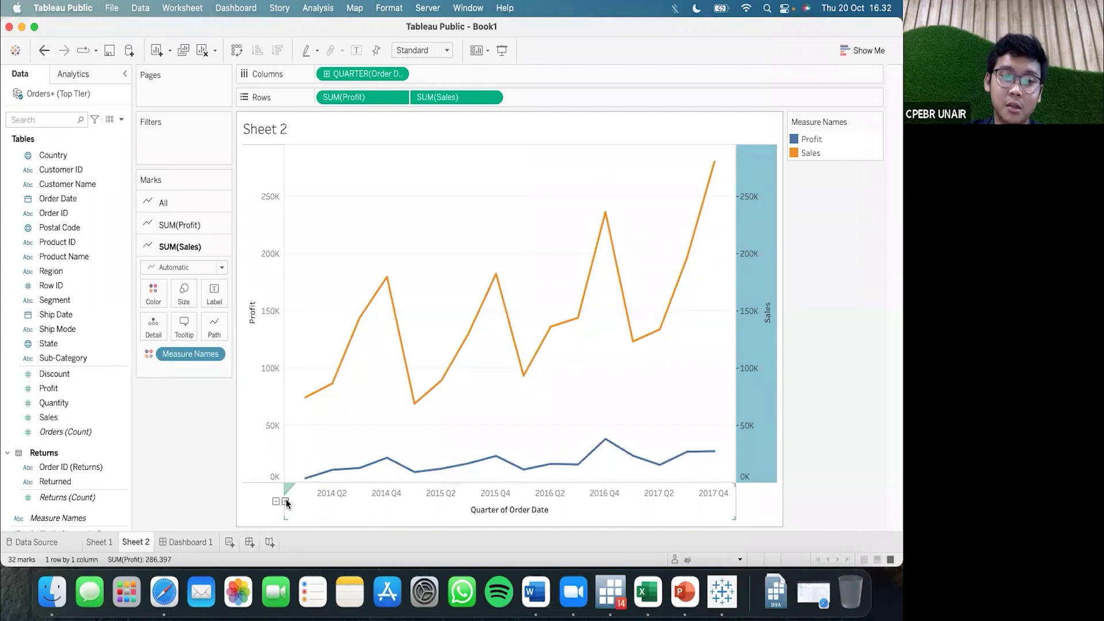
Drill the Order Date axis down to month, turn off axis synchronization, and inspect the January 2015 Profit point.
left_click(286, 501)
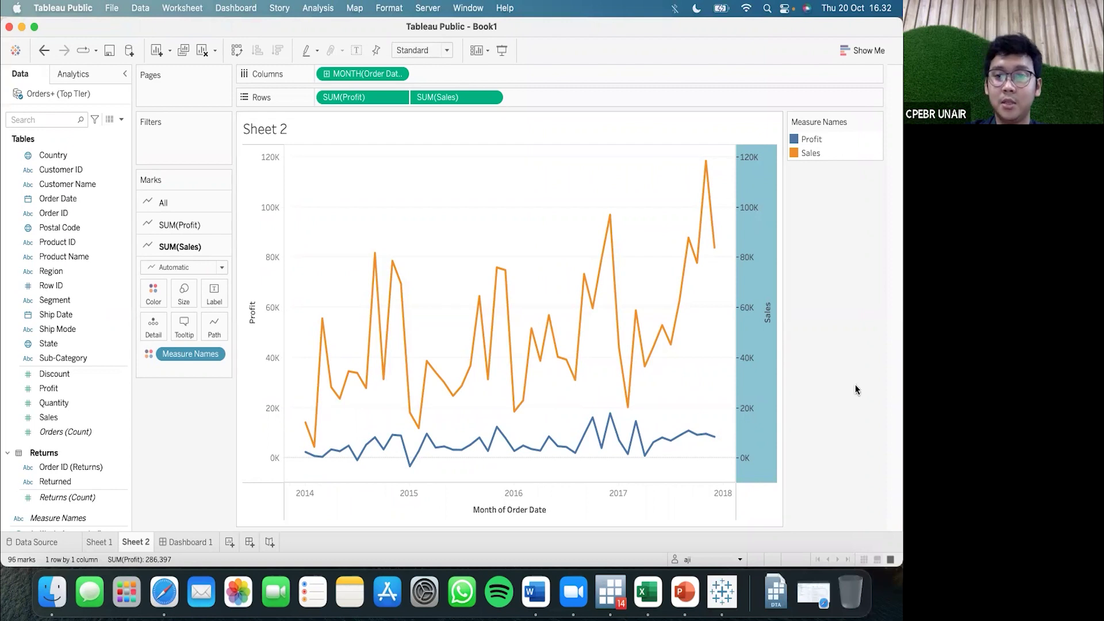
left_click(862, 51)
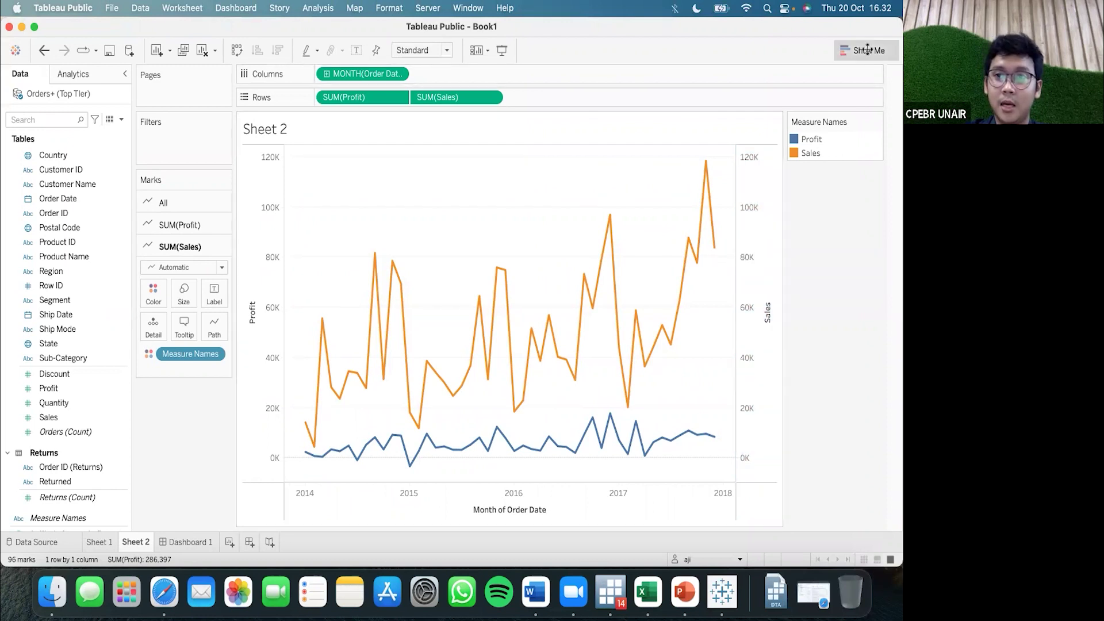
right_click(756, 174)
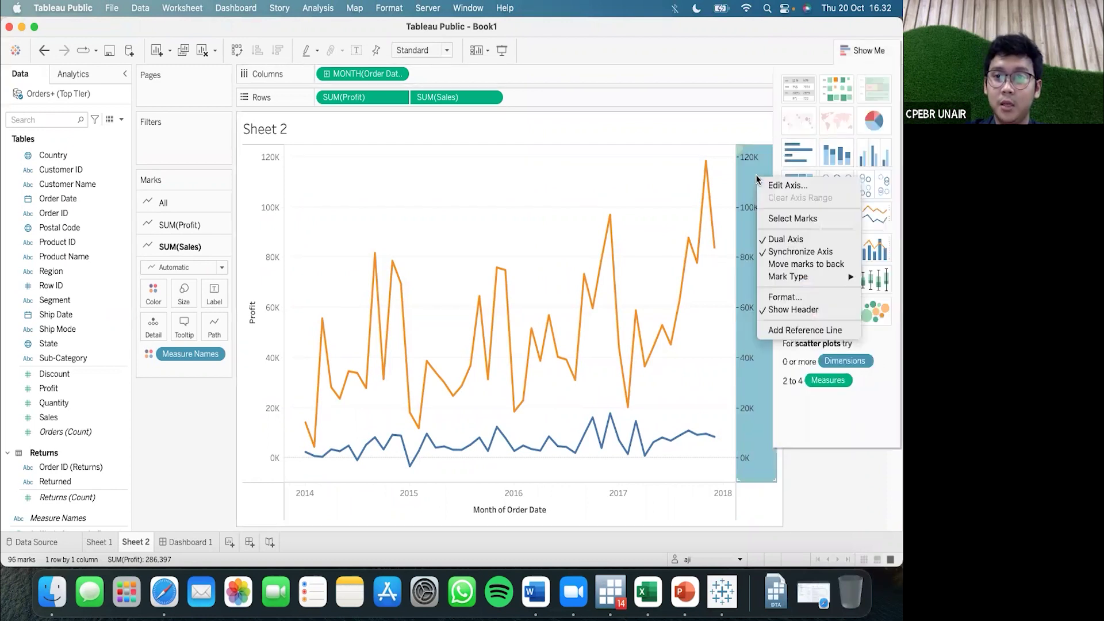
left_click(791, 254)
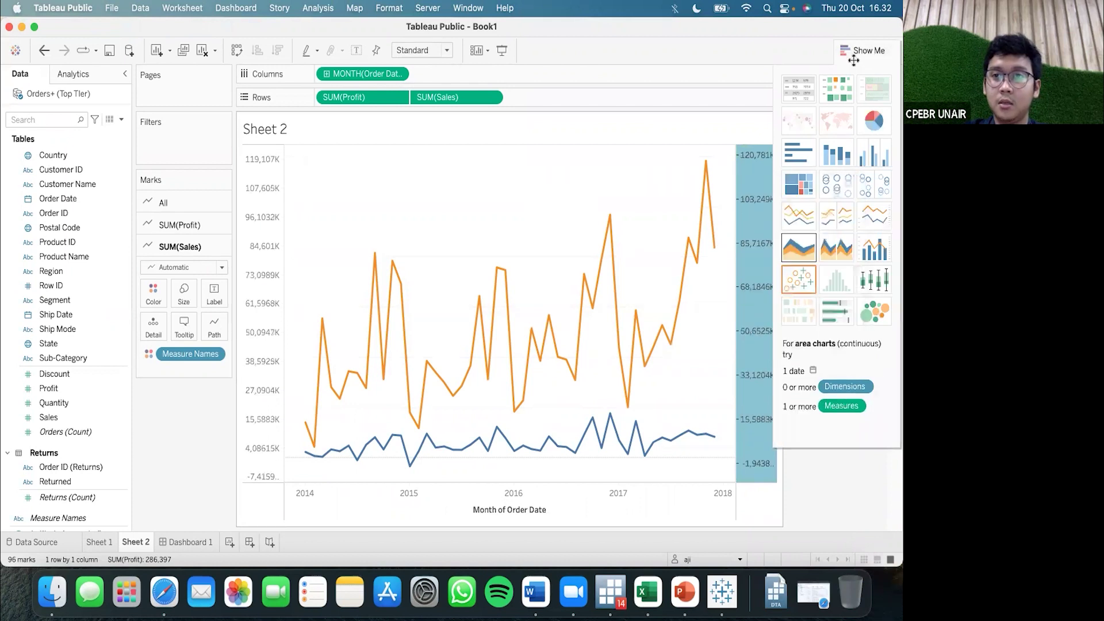
left_click(861, 55)
mouse_move(412, 451)
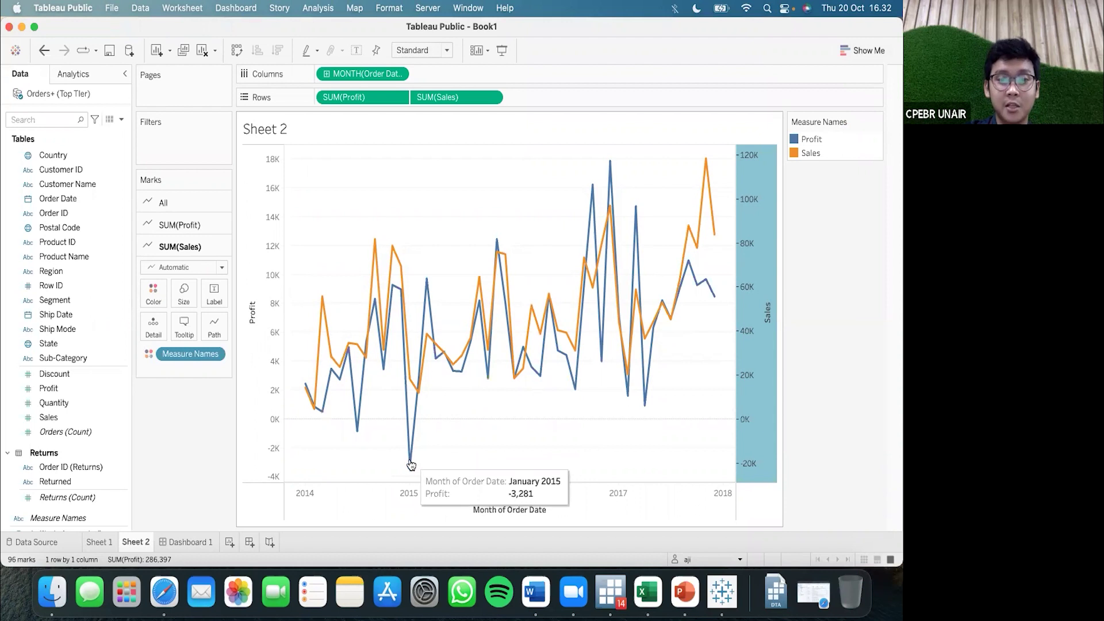
mouse_move(413, 384)
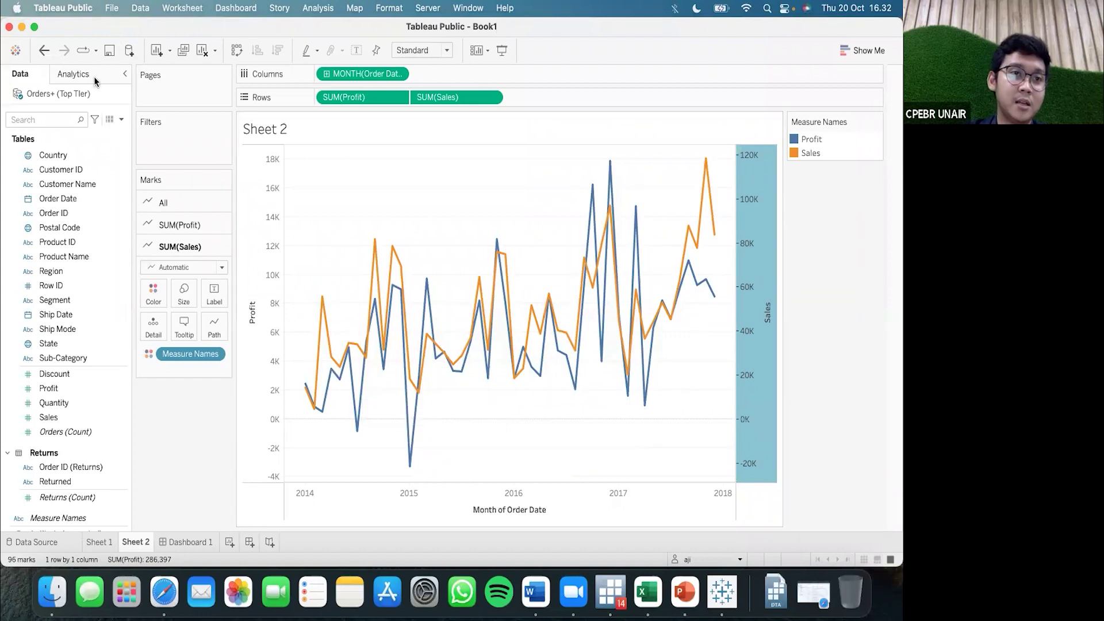
mouse_move(480, 309)
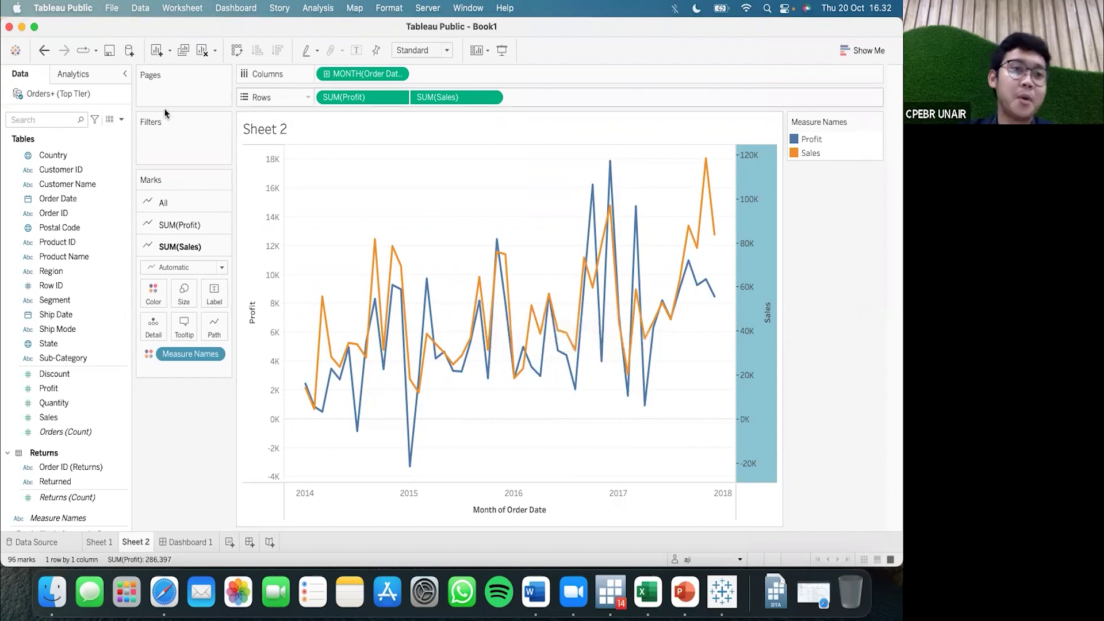
Add a Forecast model to the monthly Profit and Sales lines.
left_click(106, 73)
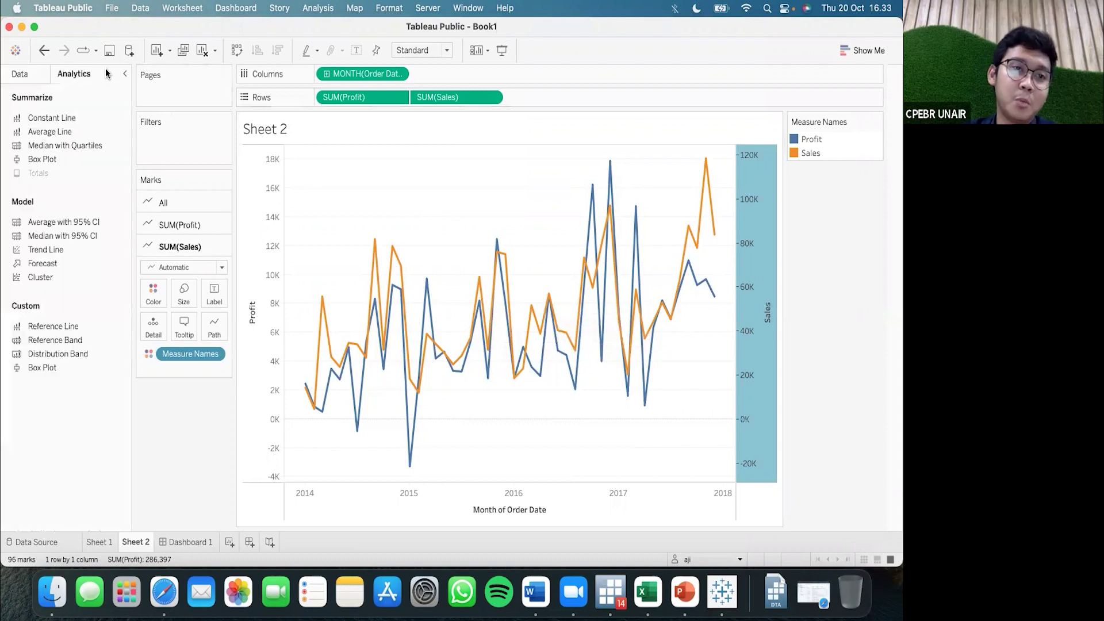
left_click(19, 77)
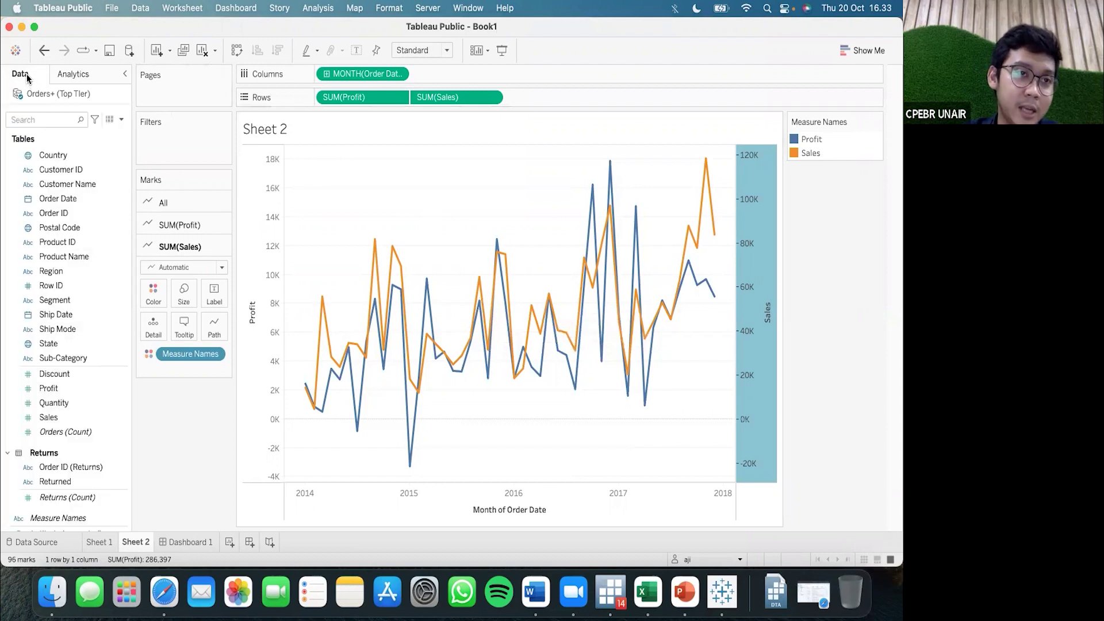
left_click(85, 75)
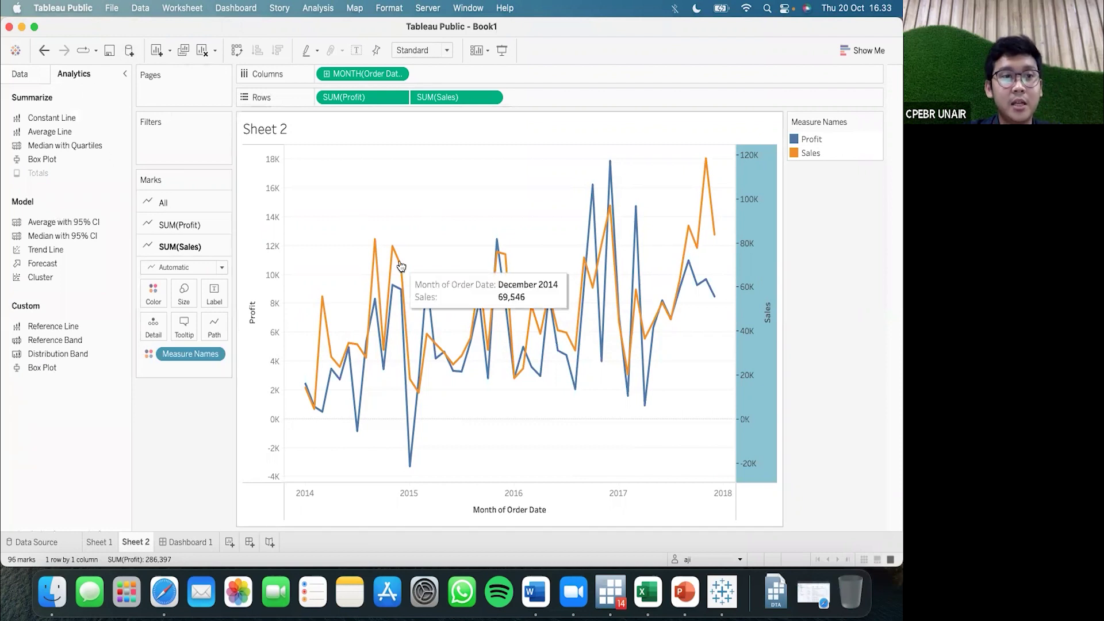
double_click(45, 264)
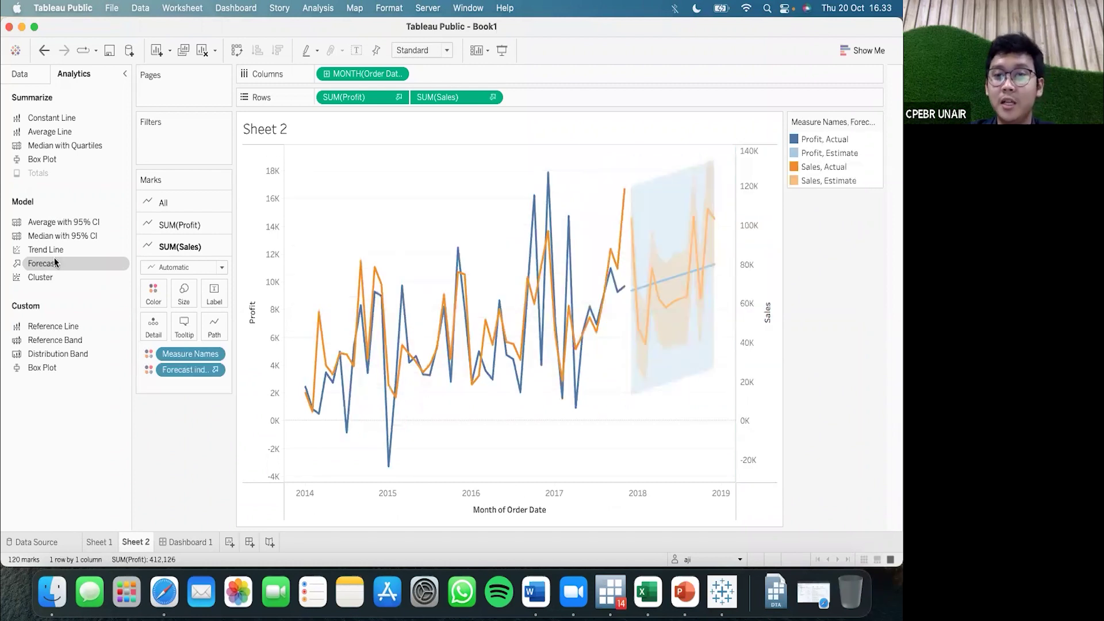
mouse_move(643, 310)
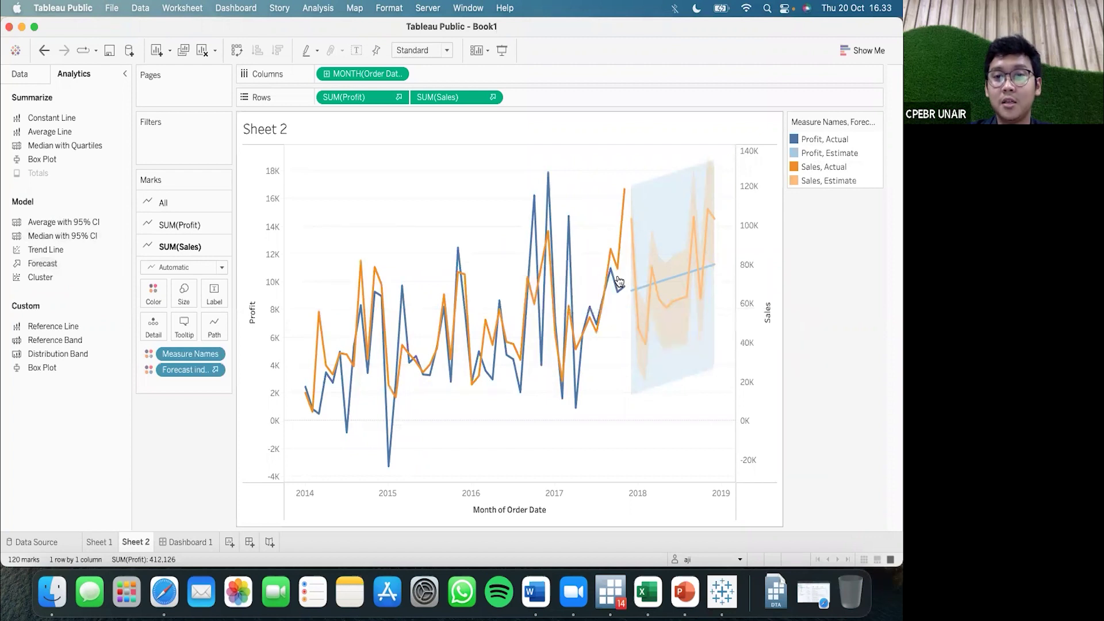
Add trend lines to the forecast Profit and Sales lines and synchronize the Sales axis with the Profit axis.
mouse_move(710, 217)
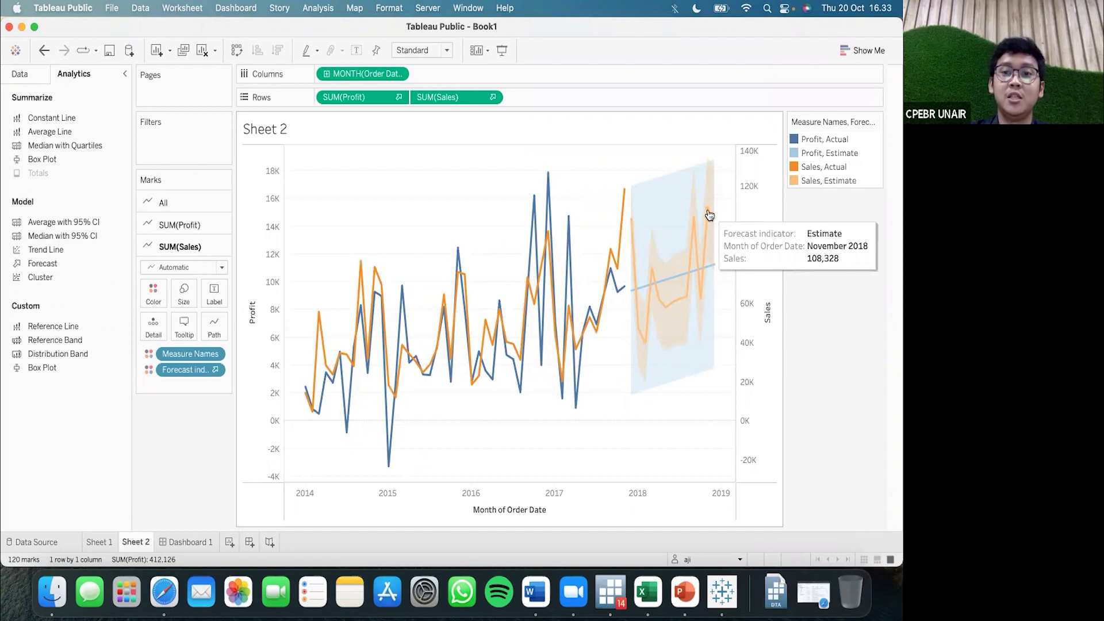
mouse_move(682, 274)
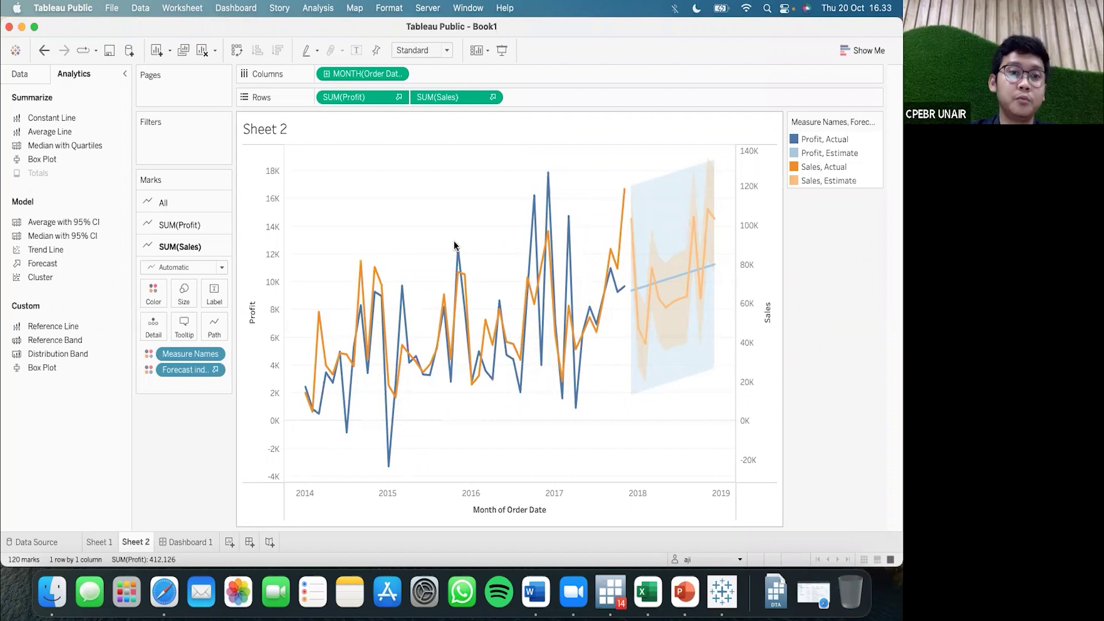
double_click(43, 255)
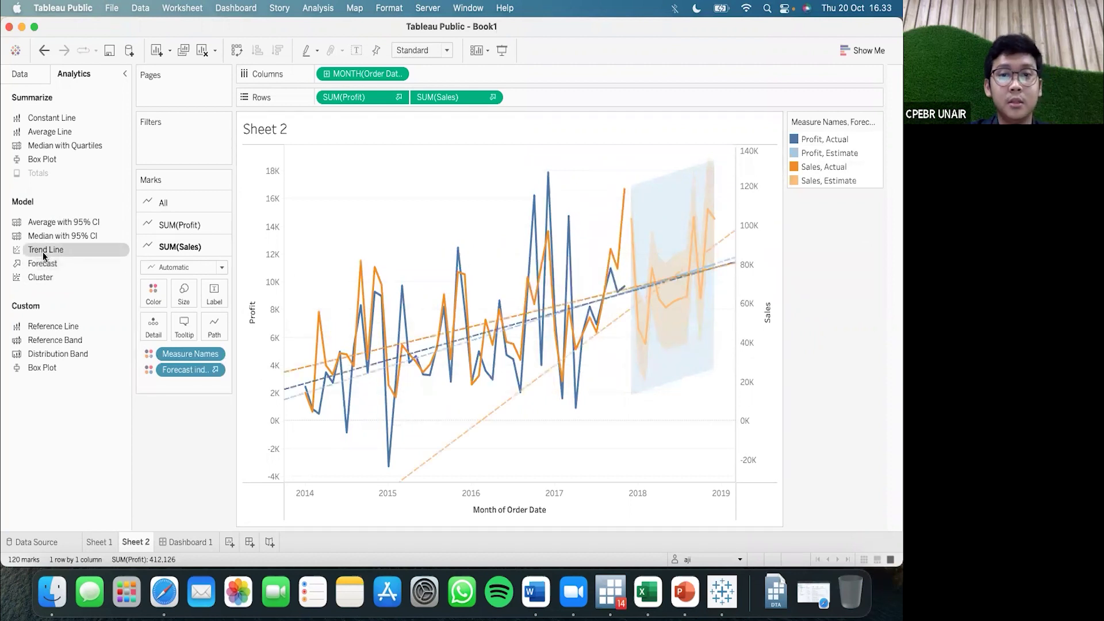
right_click(777, 212)
left_click(802, 282)
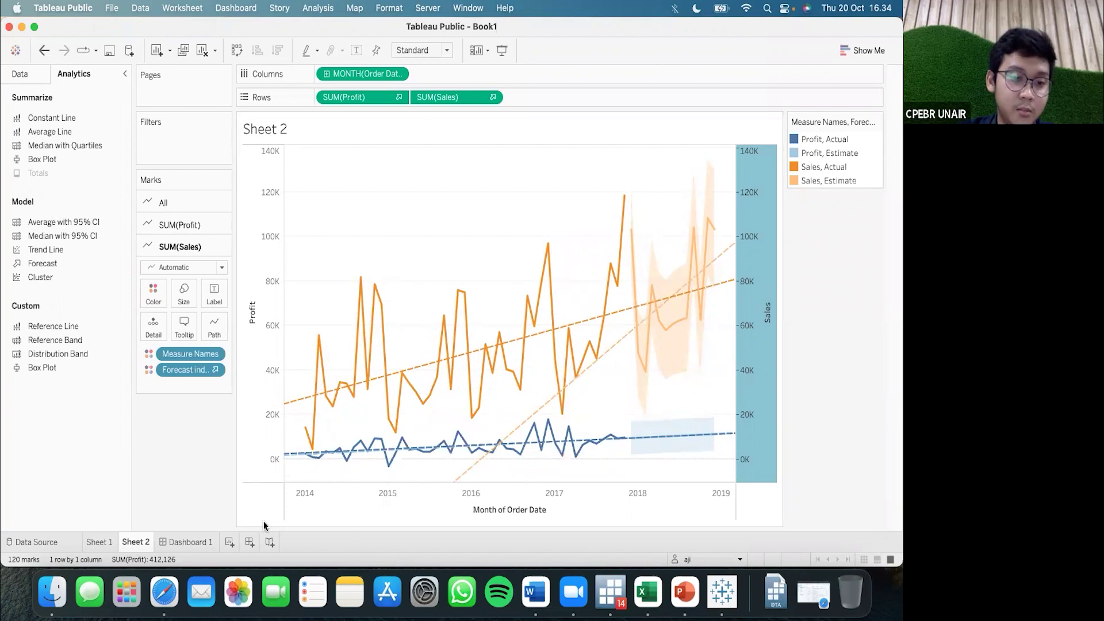
Create a new worksheet and place it between Sheet 2 and Dashboard 1.
left_click(229, 541)
left_click_drag(230, 540, 166, 545)
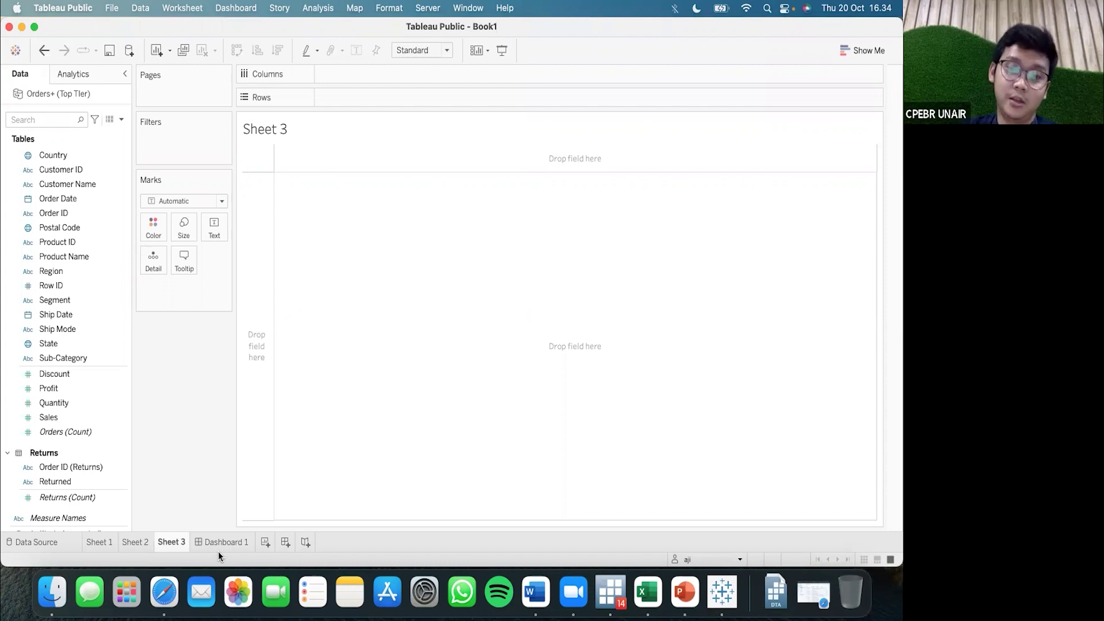
Switch to Excel, examine the Sub-Category values in the Orders sheet of Top TIer.xls, and return to Tableau Public.
left_click(641, 581)
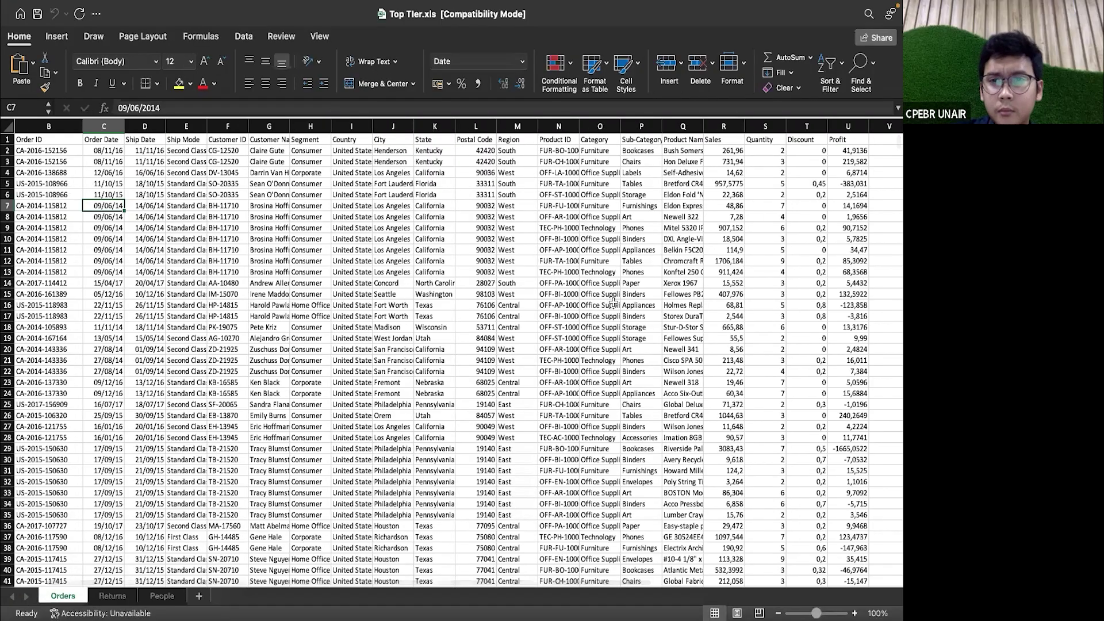
left_click(634, 184)
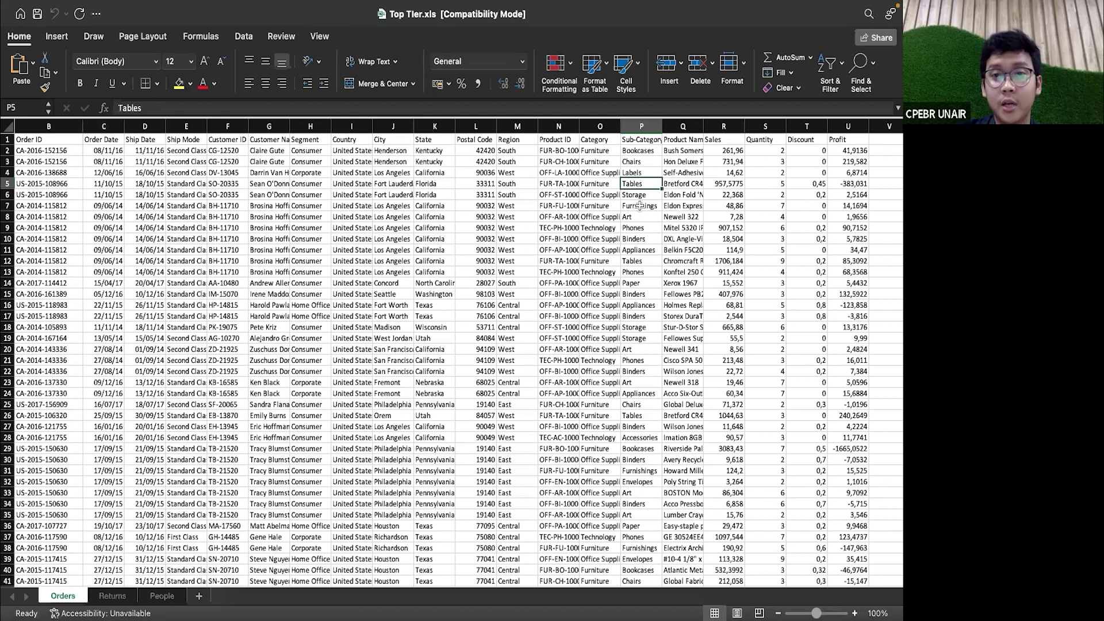
left_click(640, 206)
left_click(640, 228)
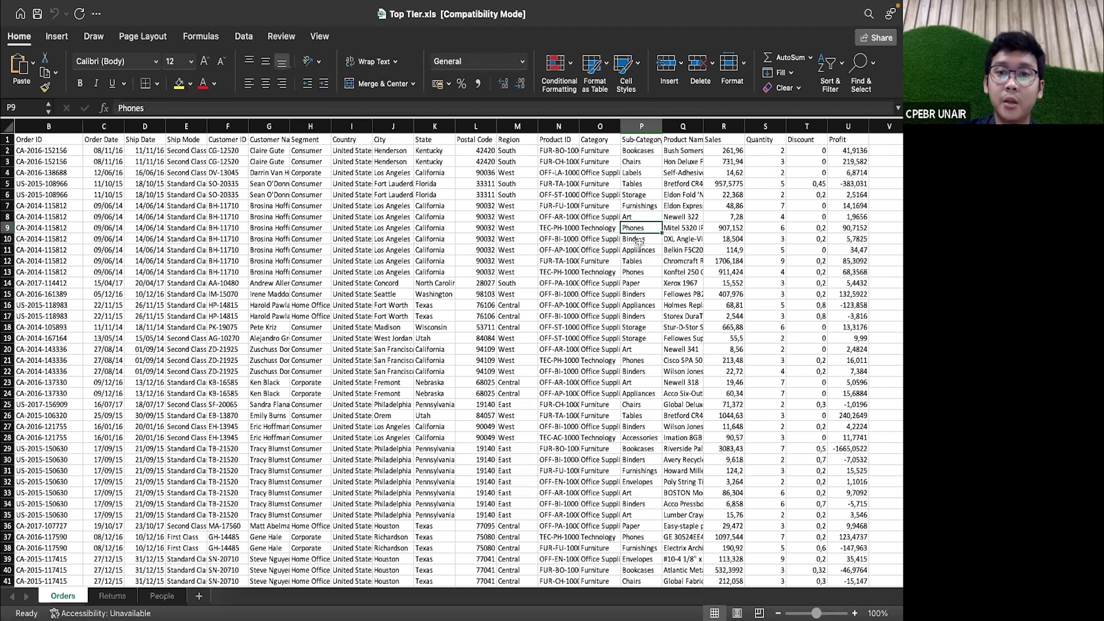
left_click(639, 239)
left_click(642, 250)
left_click(642, 272)
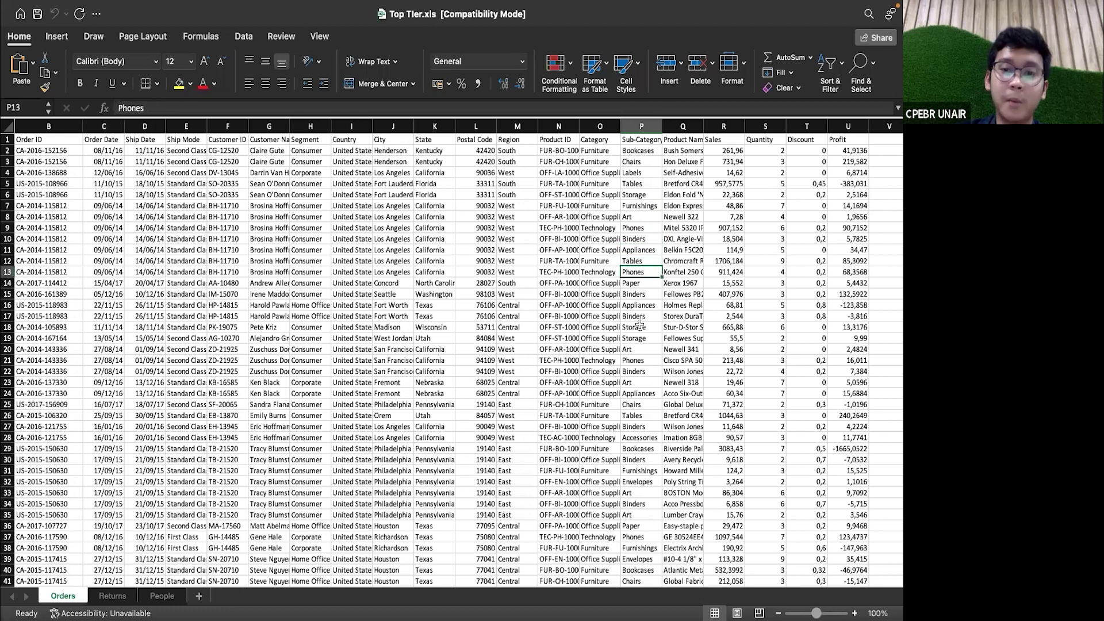
key("ctrl+Left")
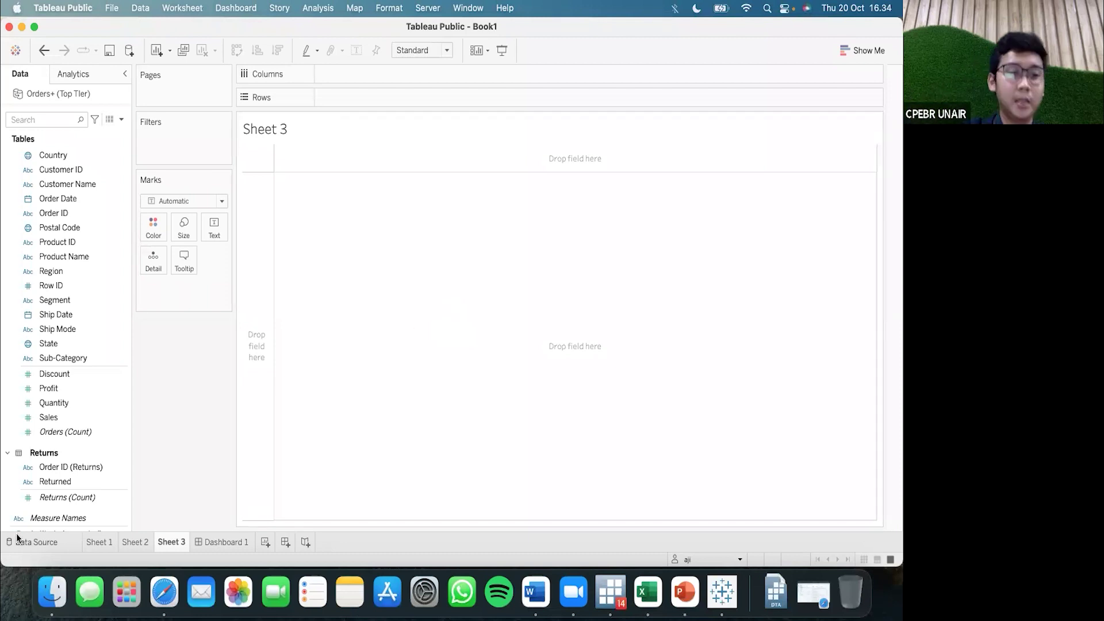
Build a text table on Sheet 3 showing the summed Quantity for each Sub-Category.
left_click(109, 540)
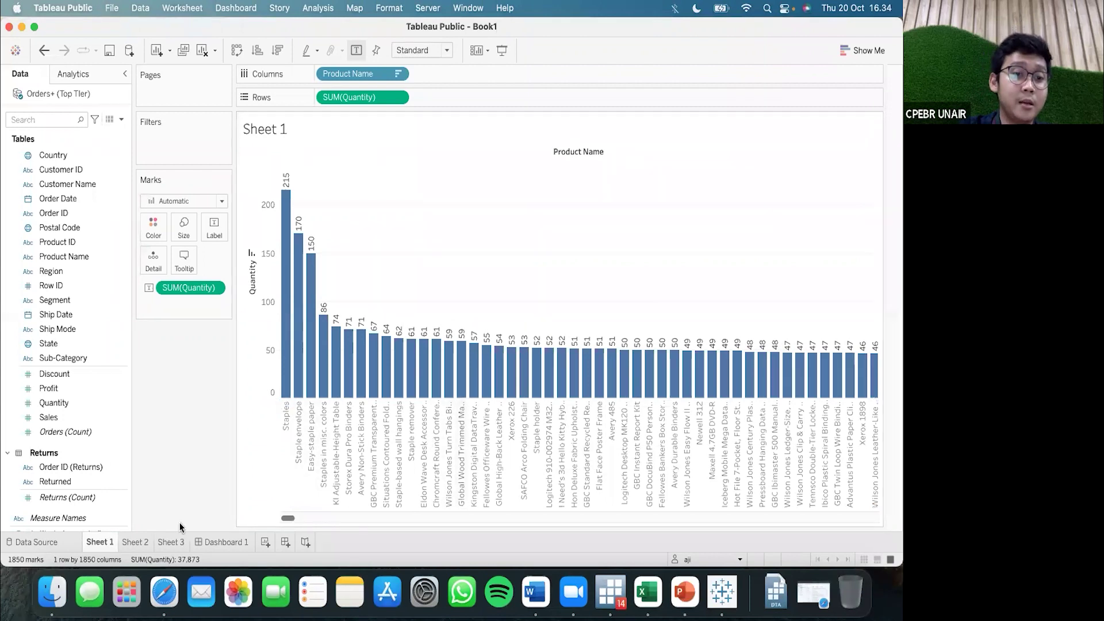
left_click(173, 542)
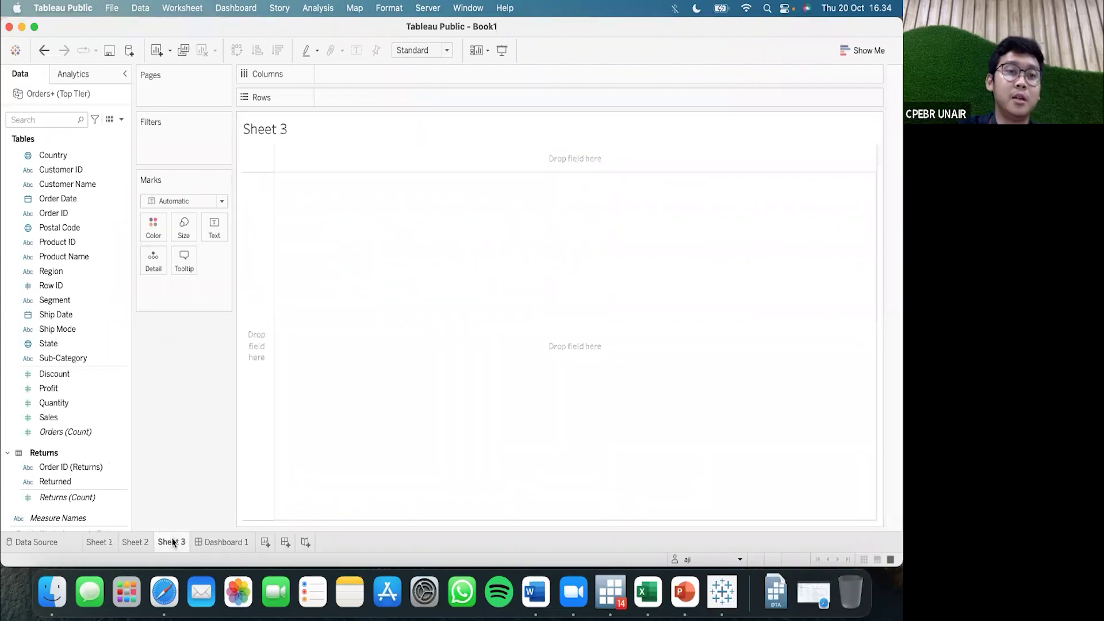
left_click(110, 315)
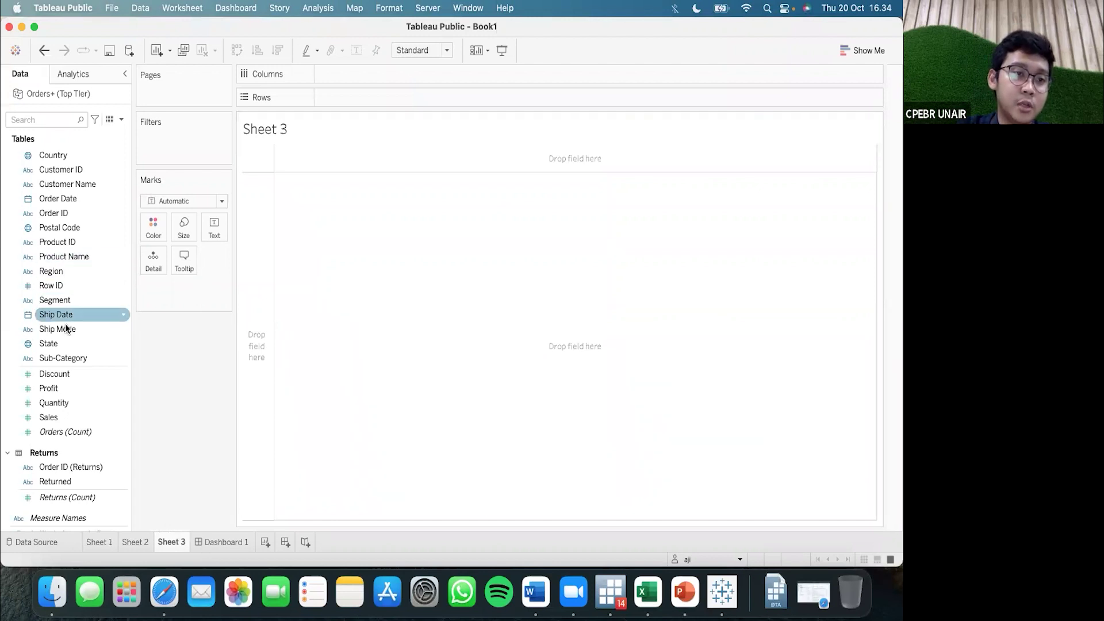
double_click(71, 358)
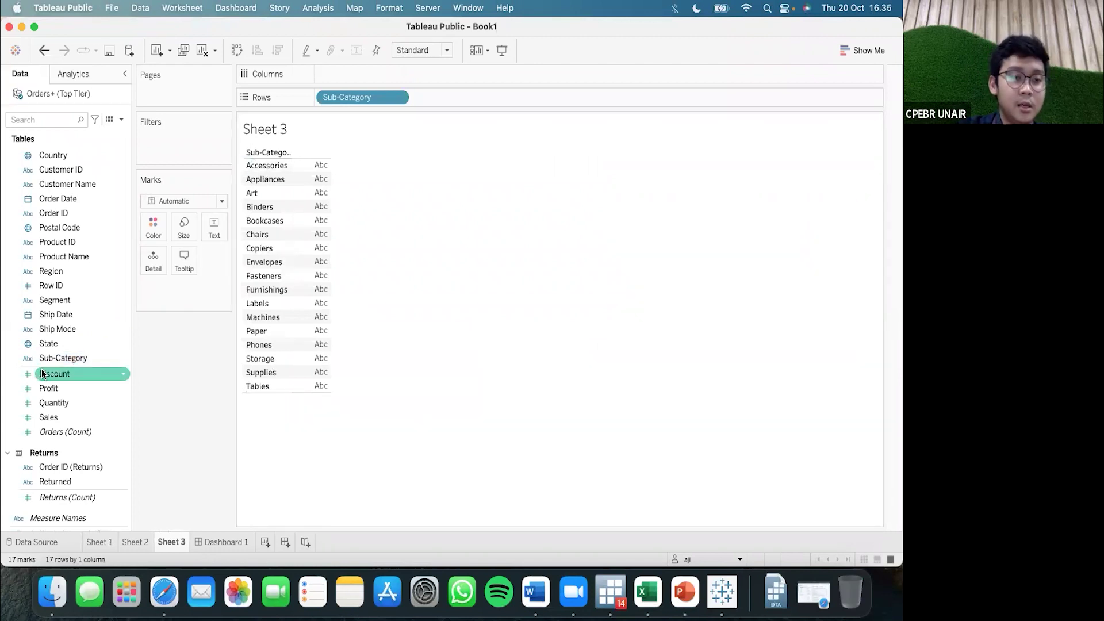
double_click(68, 404)
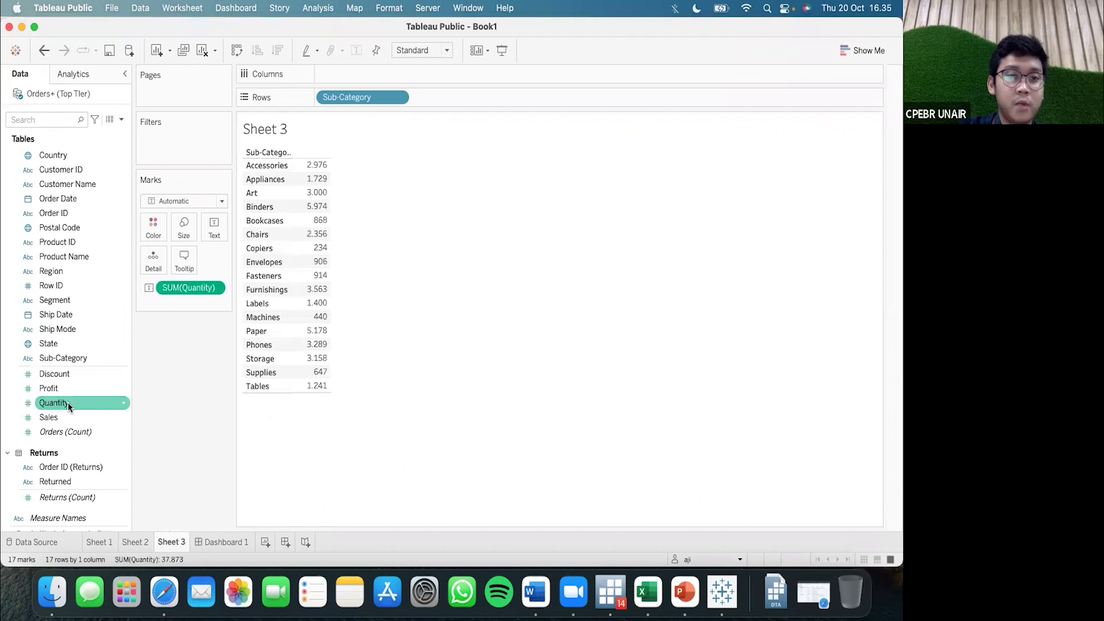
Convert the Sub-Category Quantity table to a pie chart, replace it with packed bubbles, and close the chart type chooser.
mouse_move(318, 169)
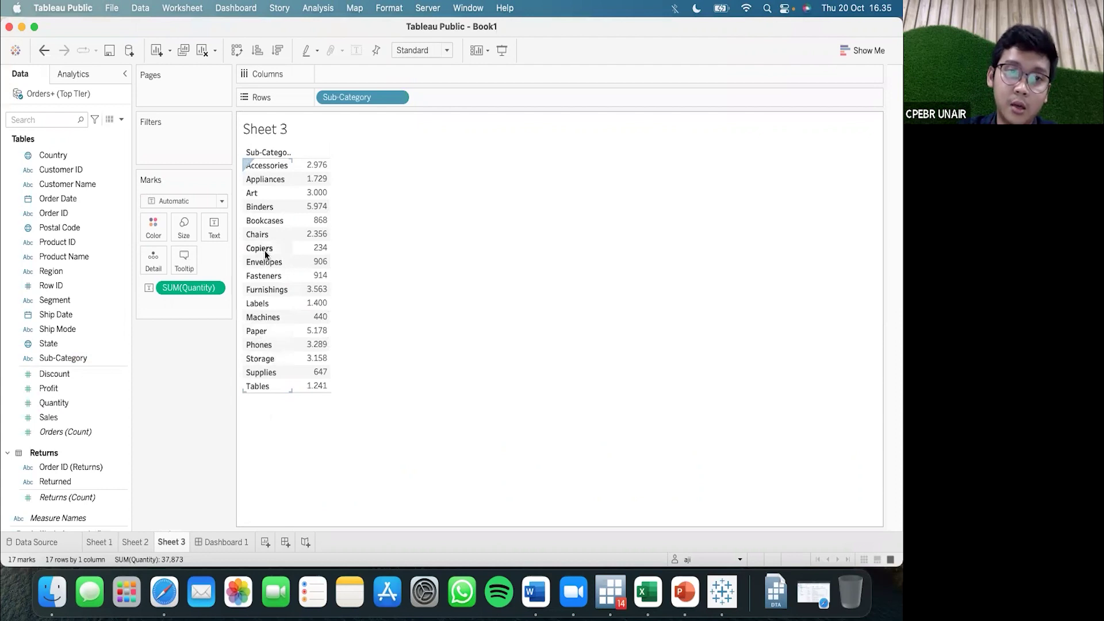
mouse_move(301, 248)
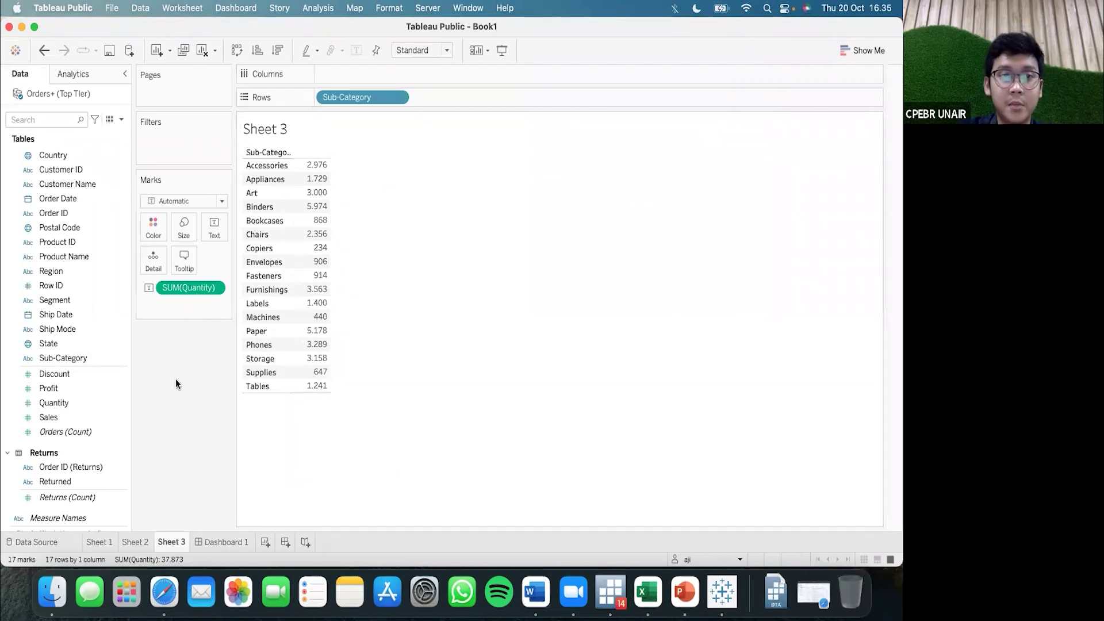
left_click(861, 50)
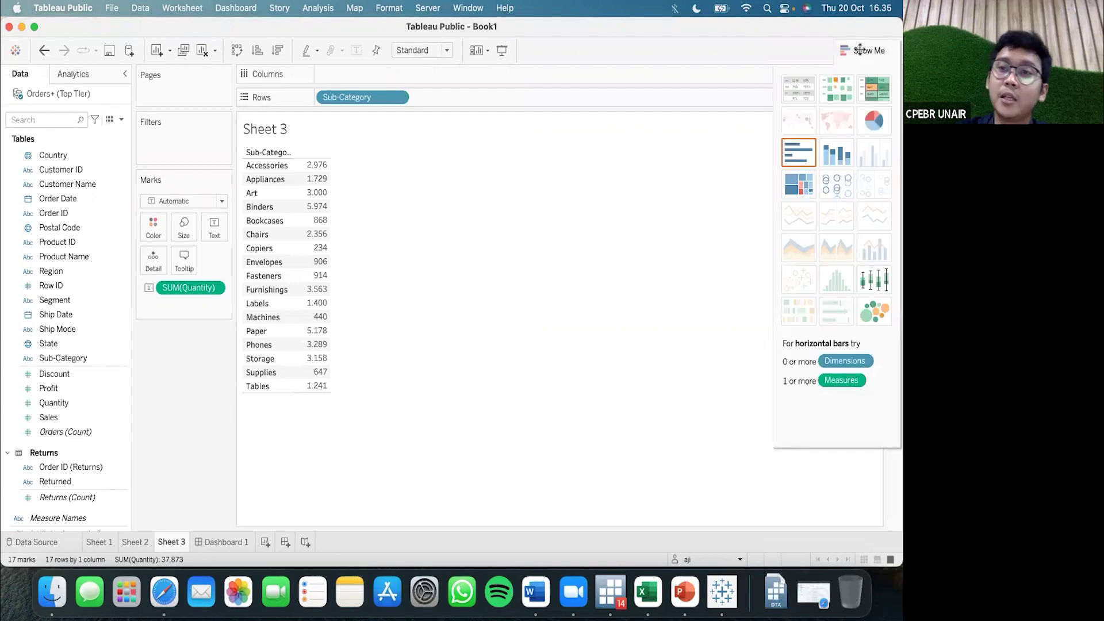
left_click(886, 124)
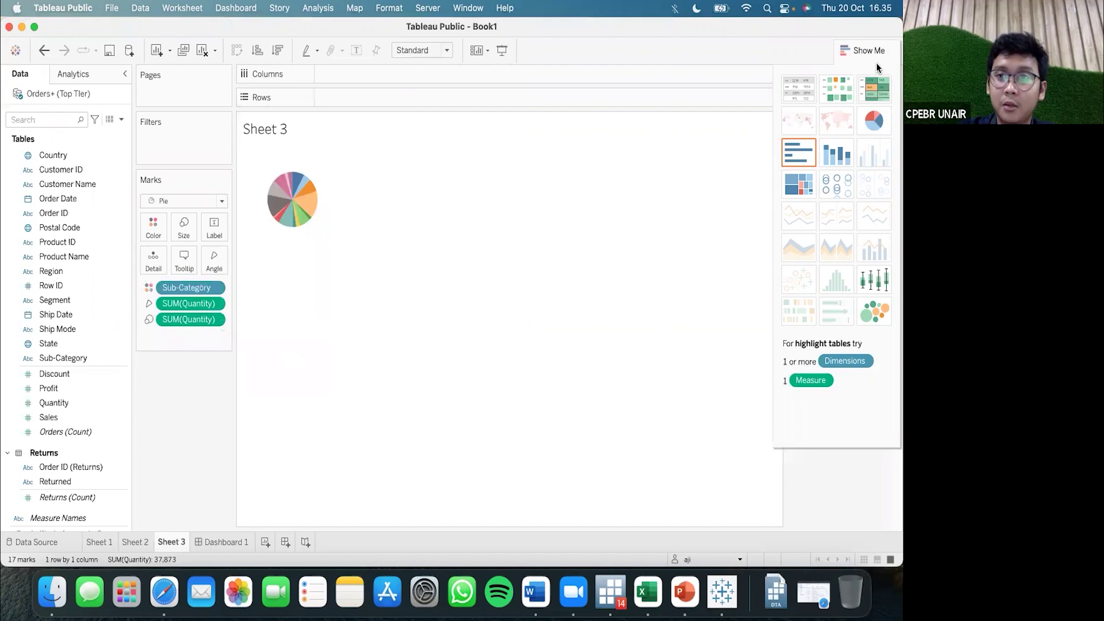
left_click(876, 316)
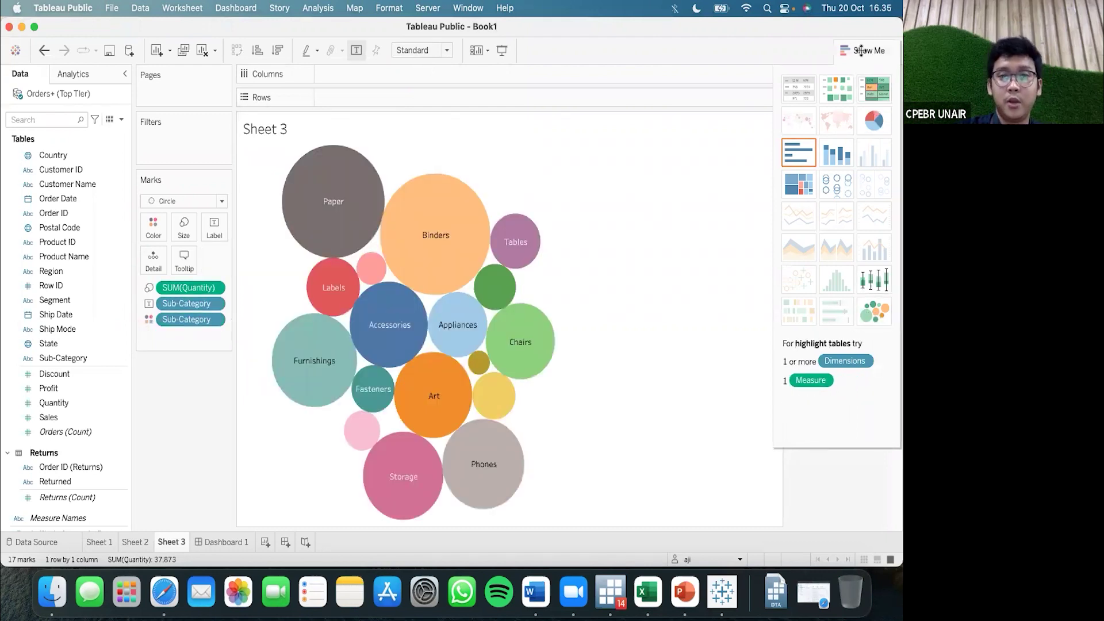
left_click(863, 53)
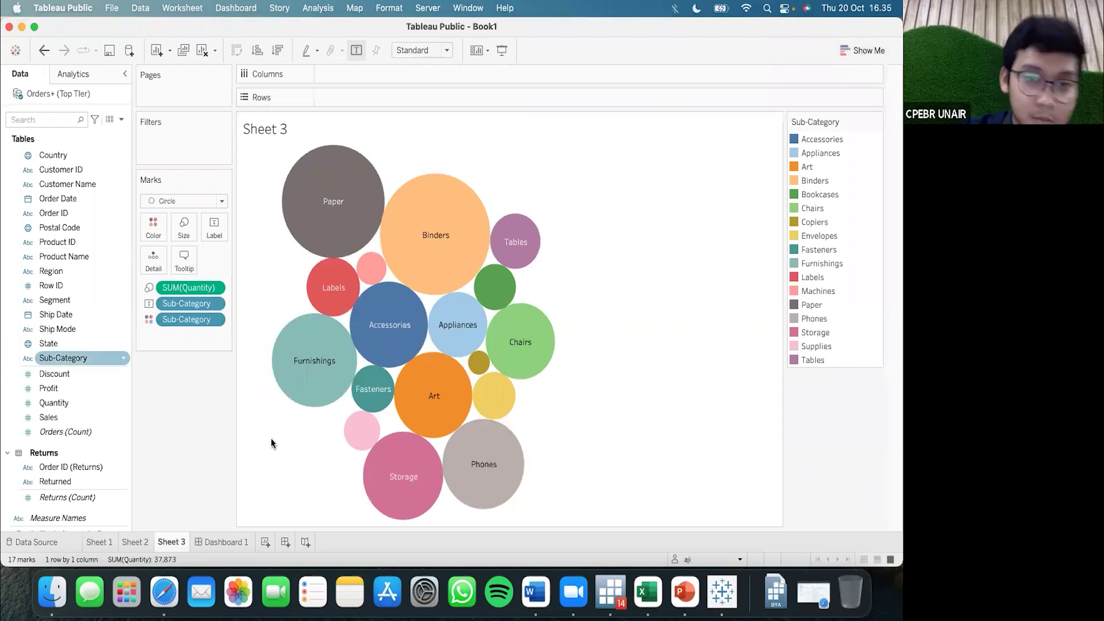
Inspect the Quantity of individual Sub-Category bubbles, including Labels, Fasteners, Supplies, Paper and Tables.
mouse_move(417, 238)
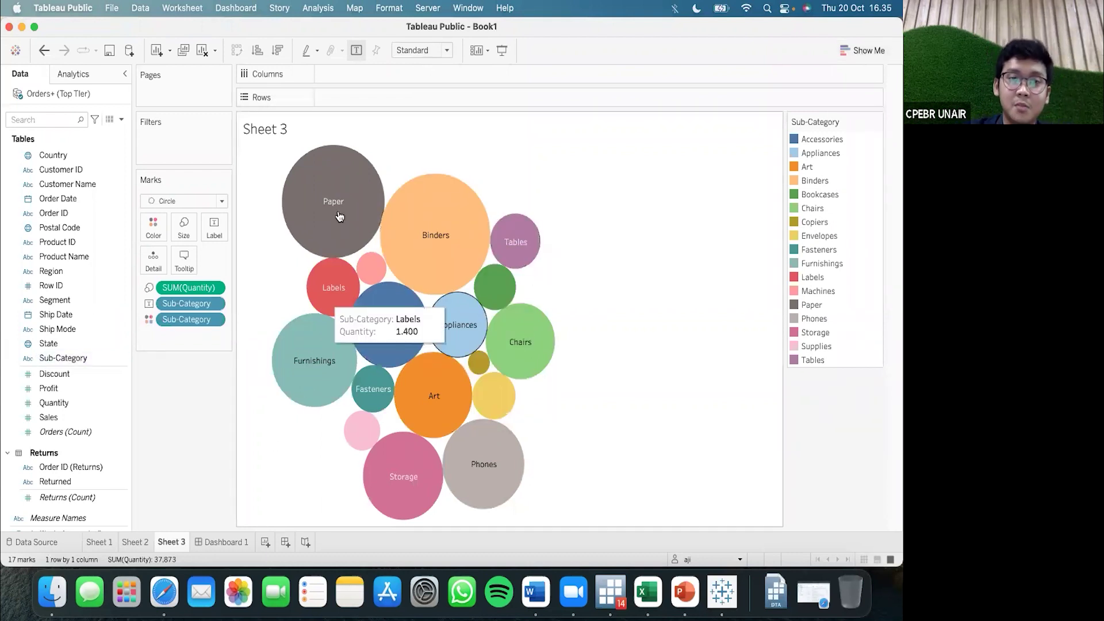
mouse_move(389, 273)
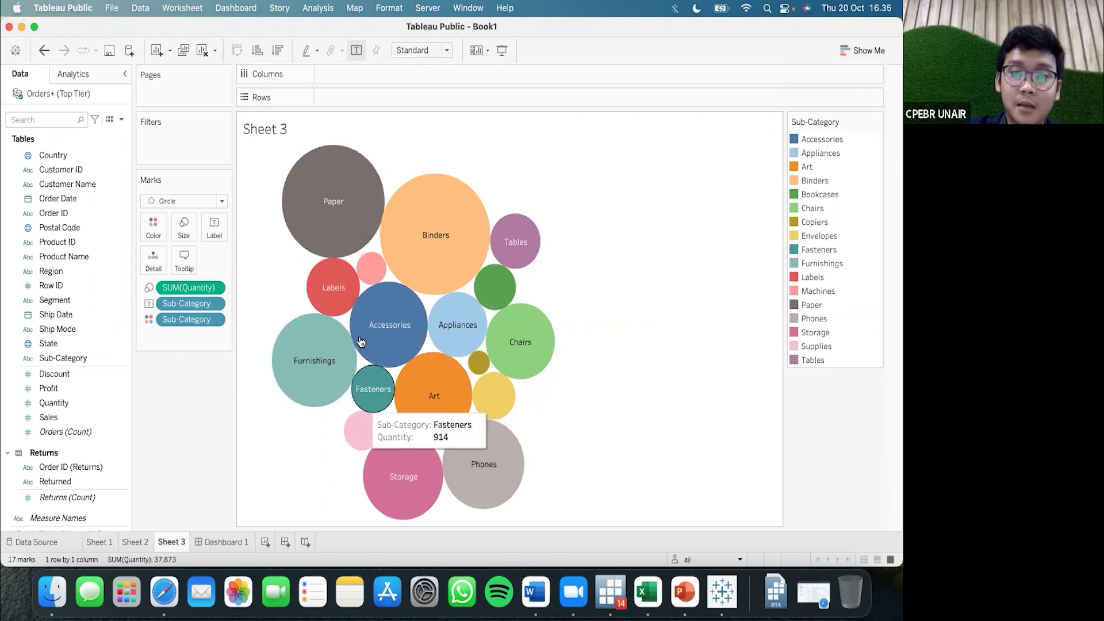
mouse_move(369, 429)
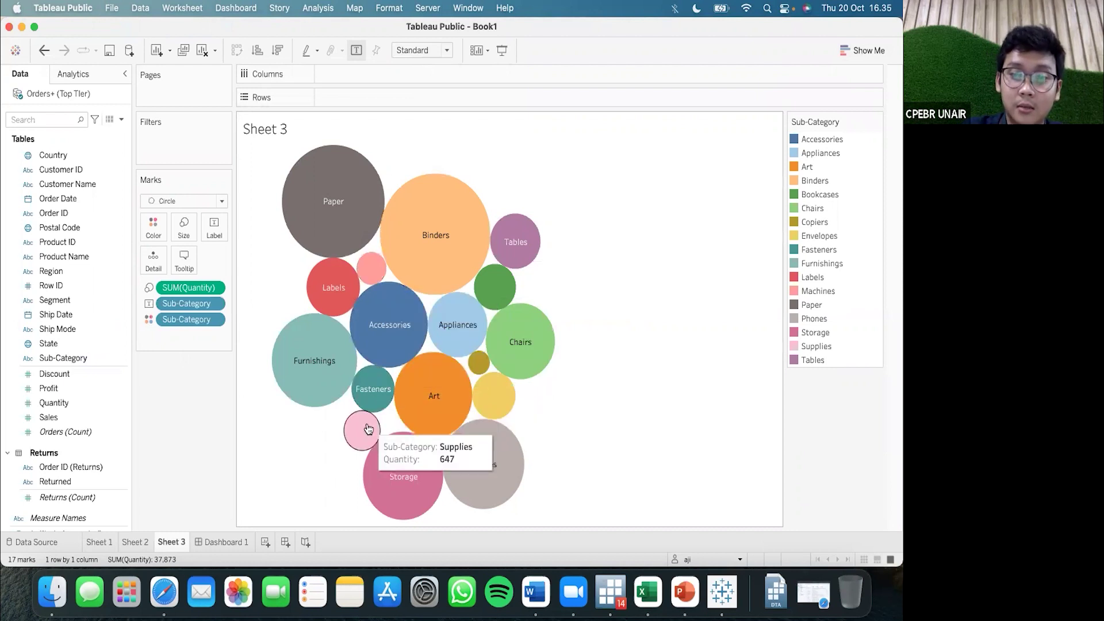
mouse_move(480, 374)
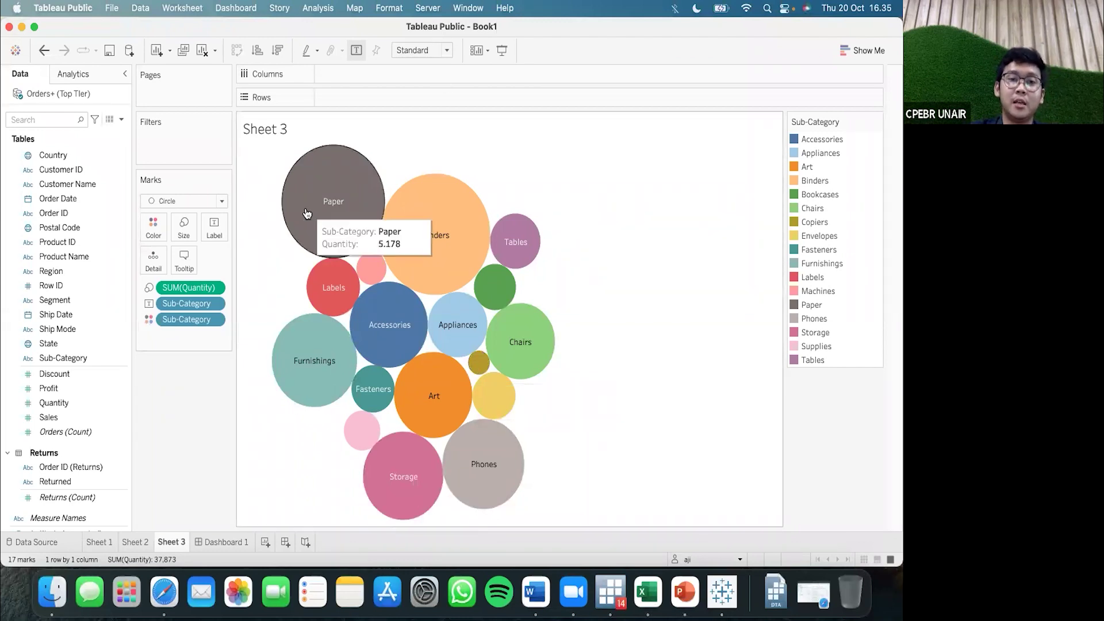
mouse_move(514, 228)
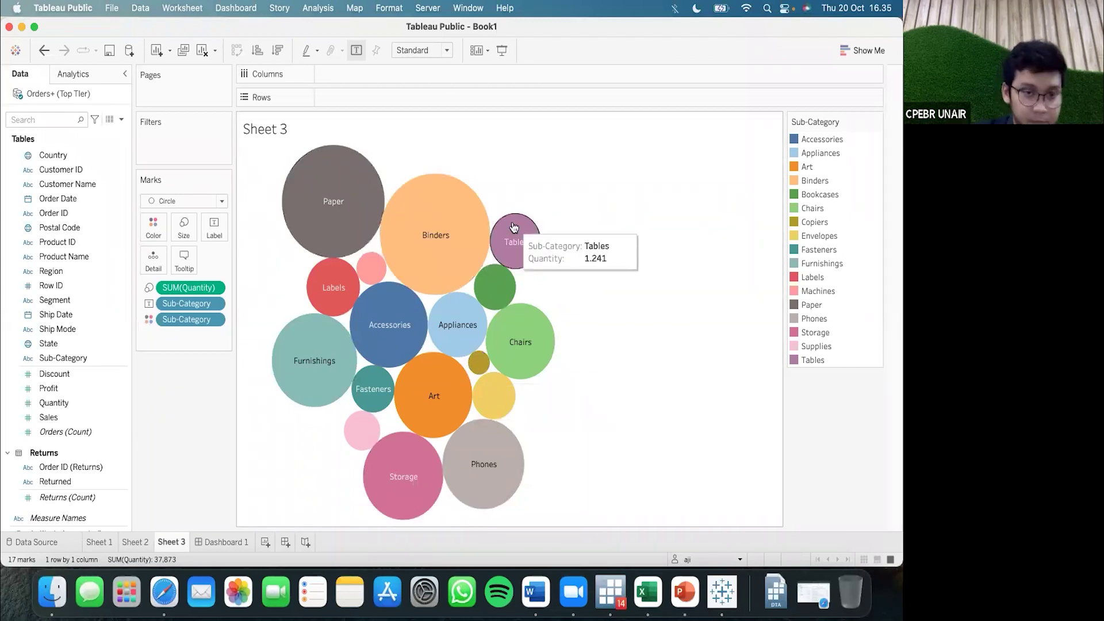
Create another worksheet and place it between Sheet 3 and Dashboard 1.
left_click(264, 542)
left_click_drag(271, 542, 193, 546)
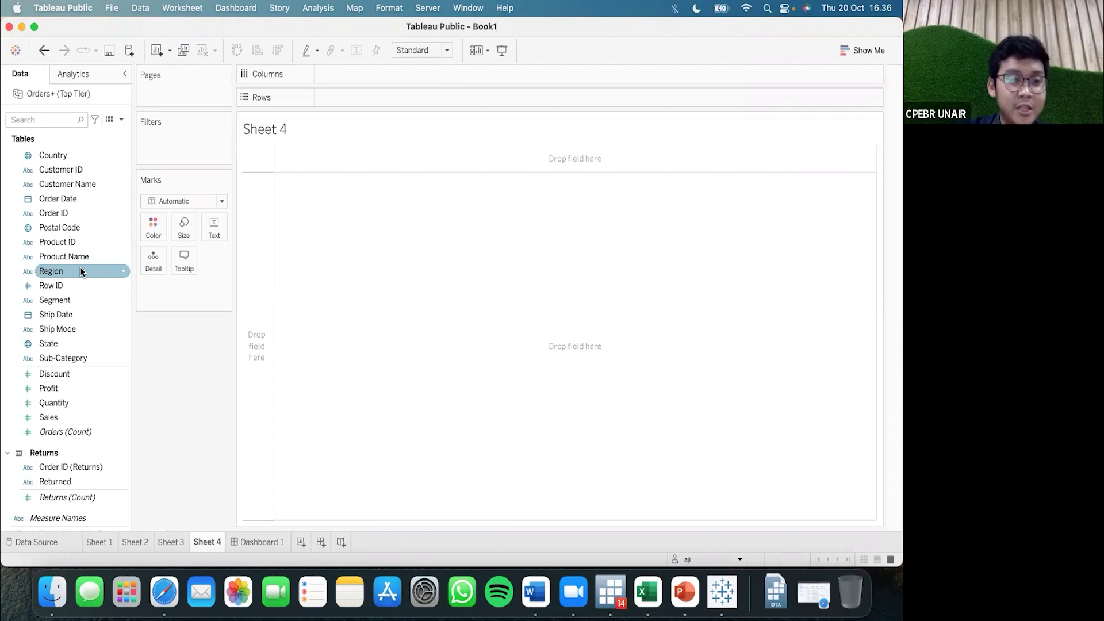
left_click(70, 318)
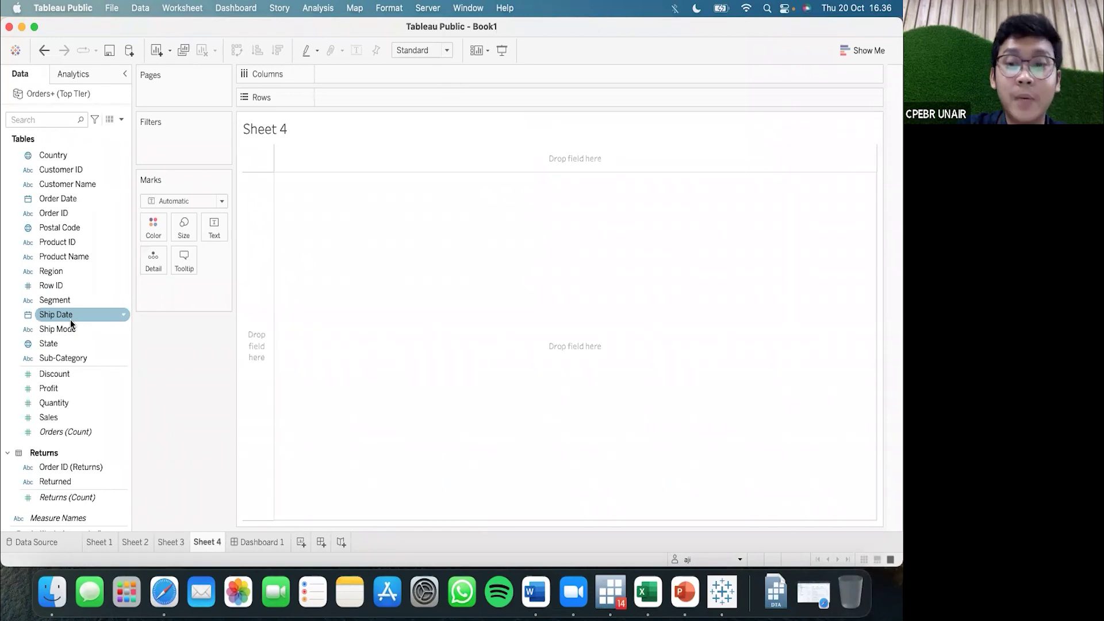
Switch to Excel, examine the State column in the Orders sheet of Top TIer.xls, and return to Tableau Public.
left_click(640, 587)
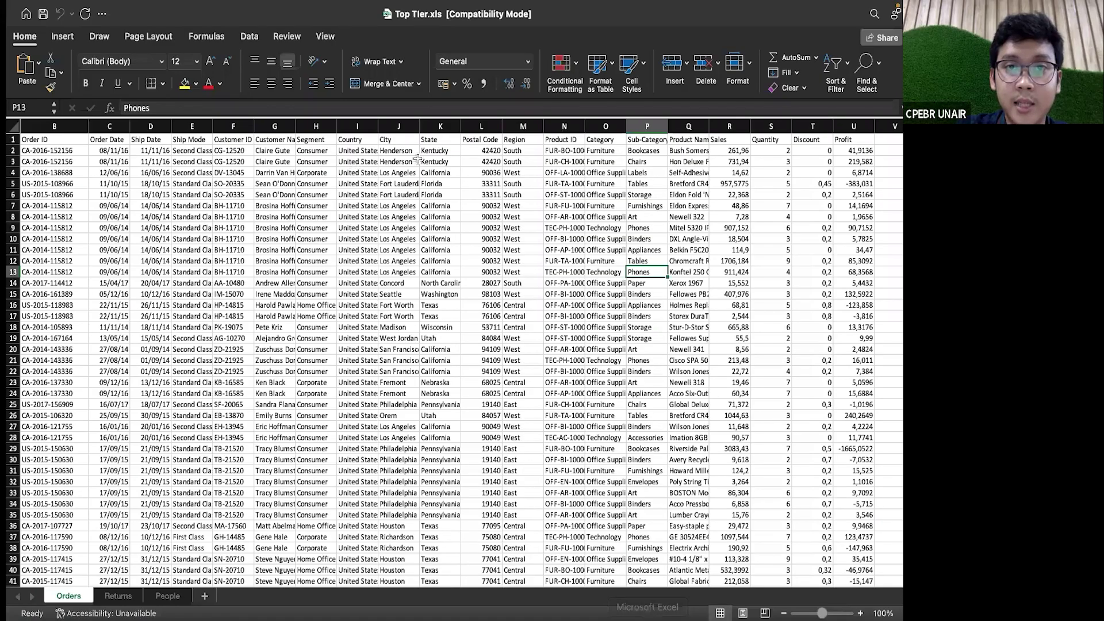
left_click(424, 194)
left_click(419, 251)
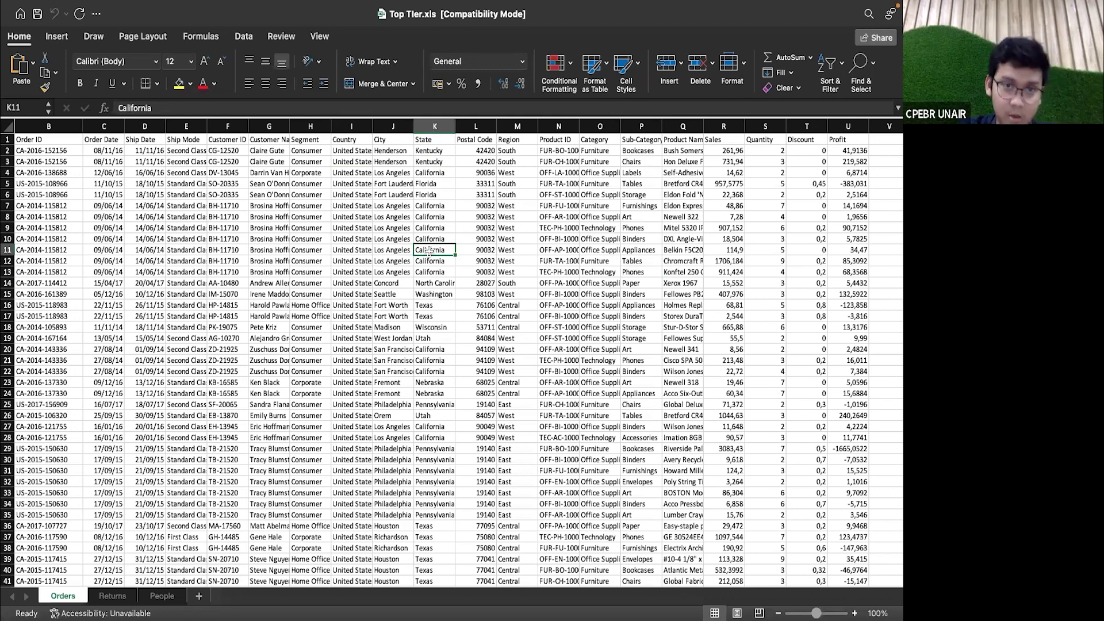
left_click(426, 218)
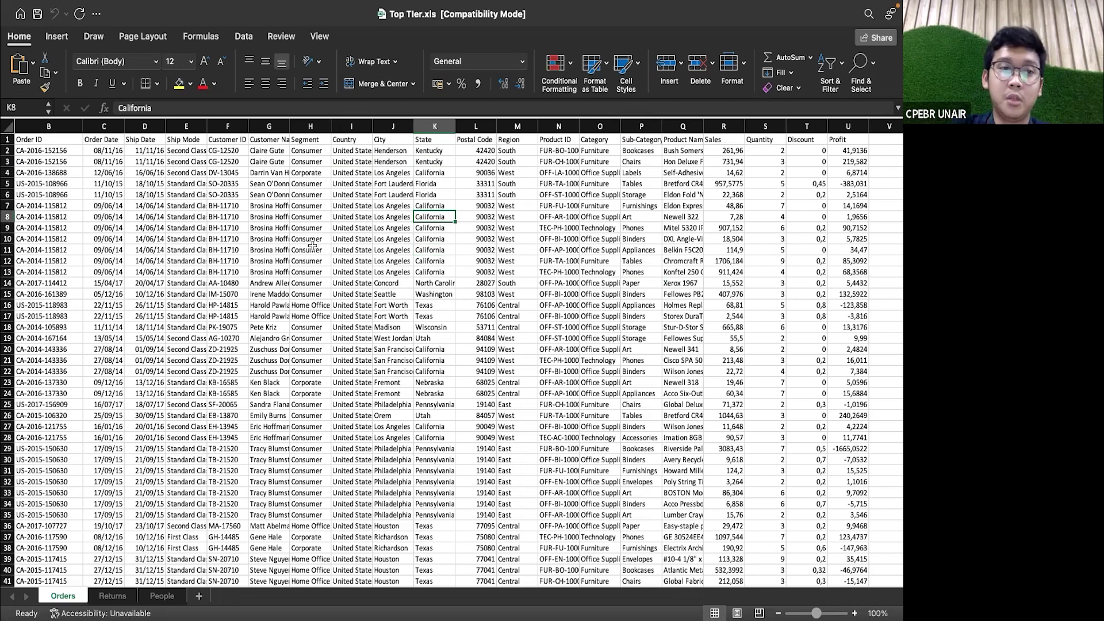
key("ctrl+Left")
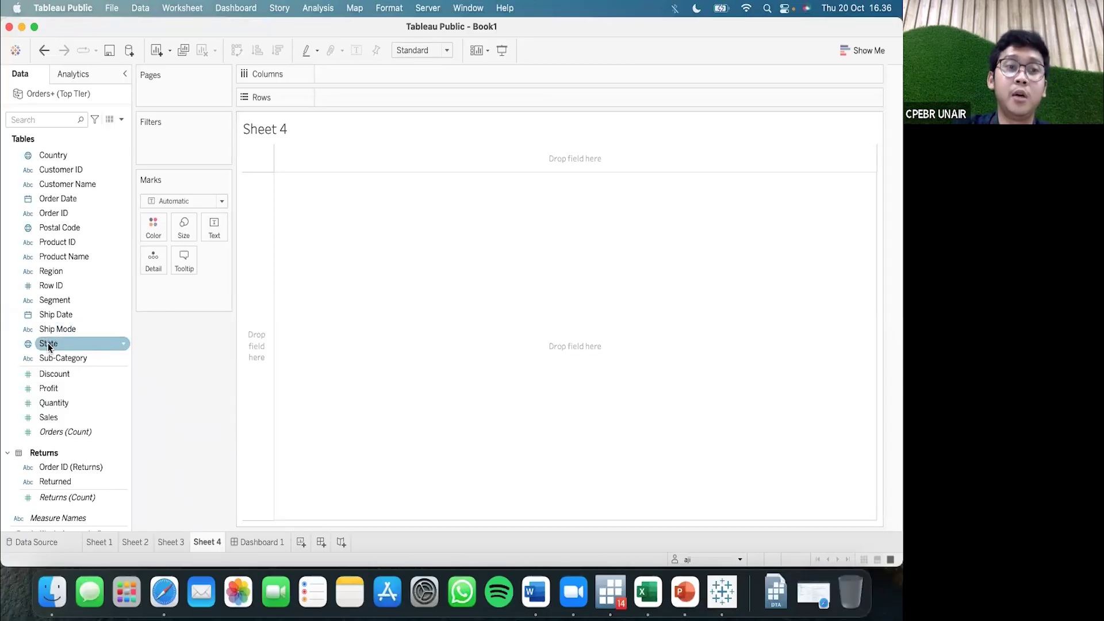
Build a symbol map of the State field on Sheet 4 with the circles sized by summed Quantity.
left_click(48, 346)
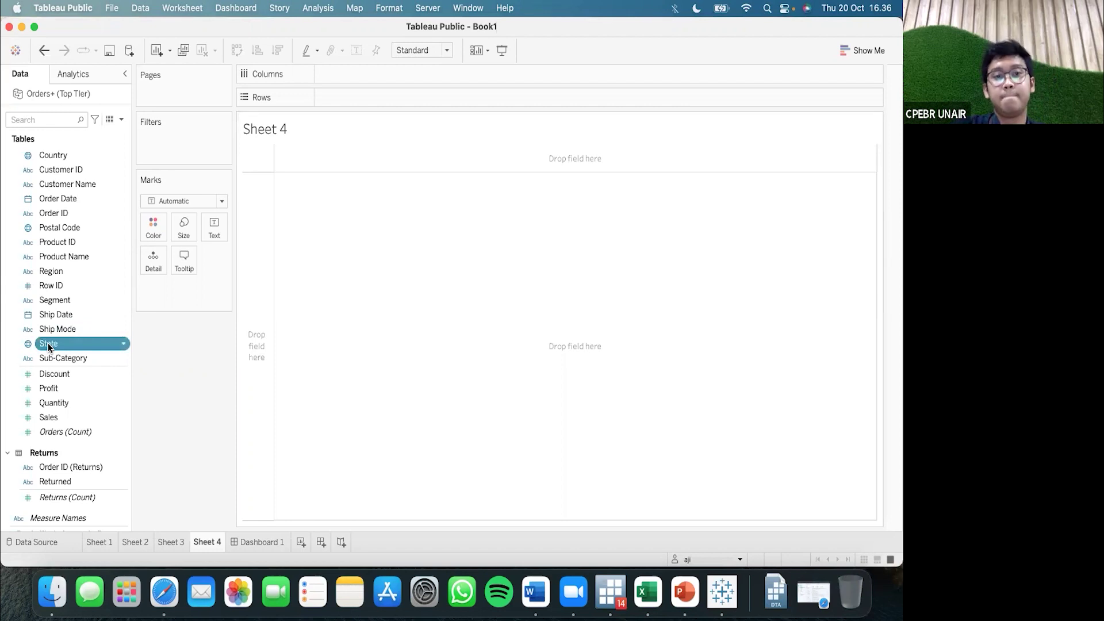
double_click(49, 347)
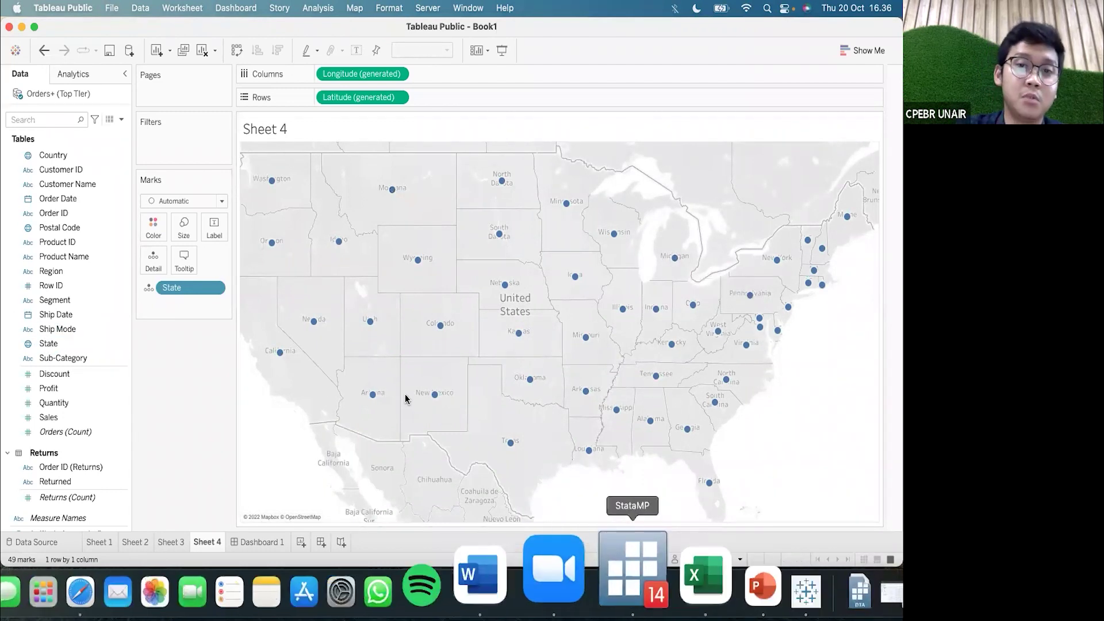
left_click(112, 226)
left_click(62, 404)
double_click(63, 406)
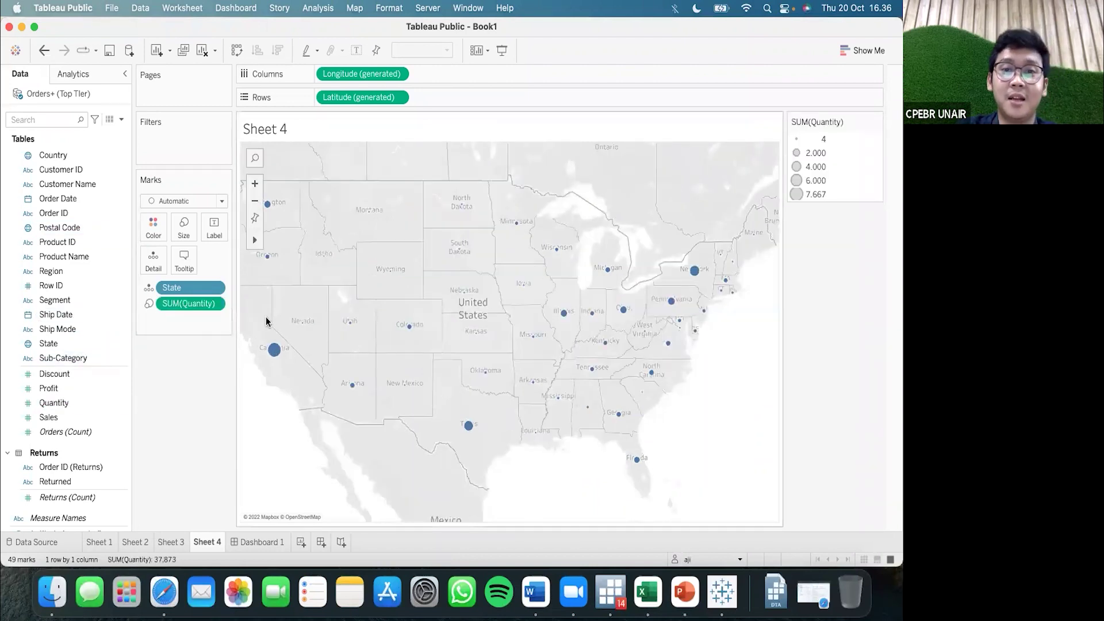
Try labelling the map's circles with the State names, and undo it.
mouse_move(699, 280)
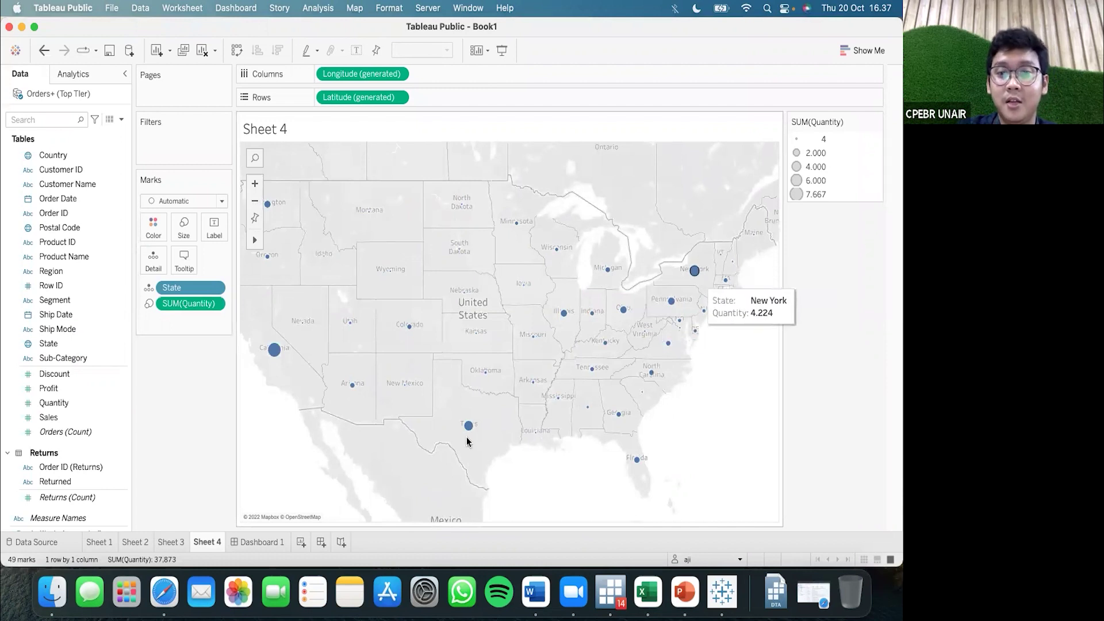
left_click_drag(192, 291, 218, 229)
left_click_drag(220, 233, 218, 233)
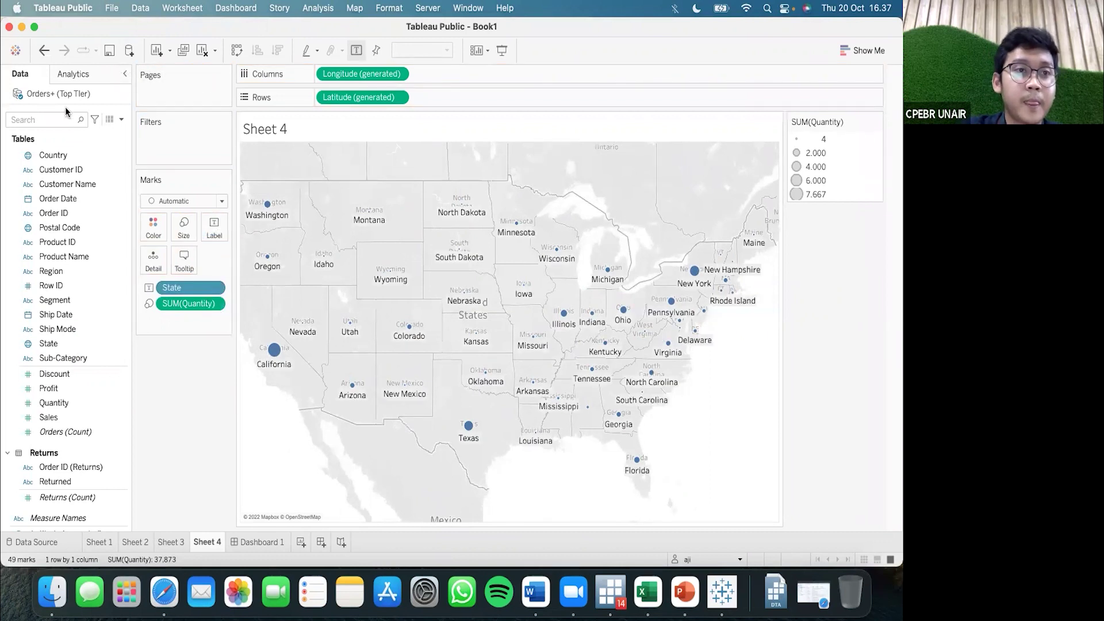
left_click(43, 51)
Try sizing the map's circles by State and by summed Quantity, and remove the size field.
left_click_drag(190, 288, 184, 235)
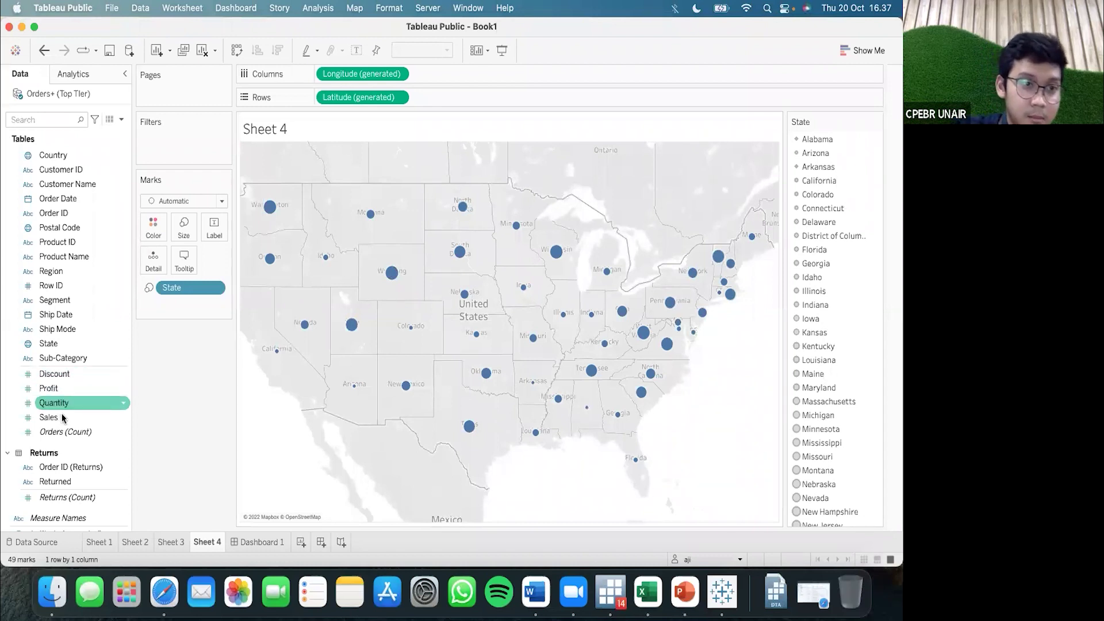
left_click_drag(63, 403, 180, 232)
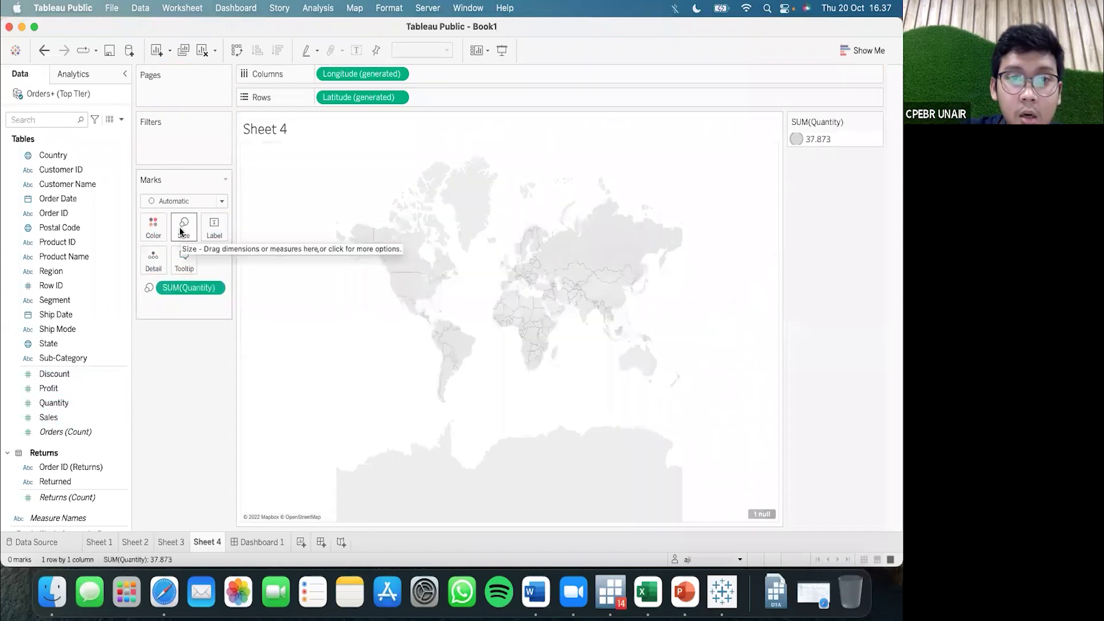
left_click_drag(195, 289, 196, 294)
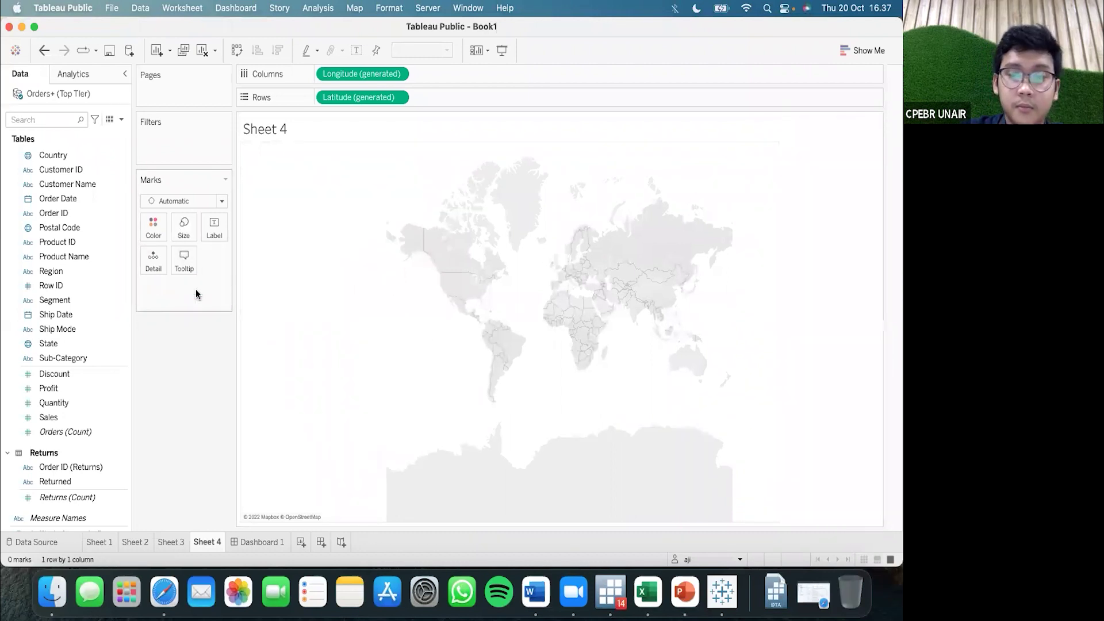
Clear the generated Longitude and Latitude fields from Sheet 4 and rebuild the State map with circles sized by summed Quantity.
left_click_drag(124, 388, 364, 77)
left_click(370, 100)
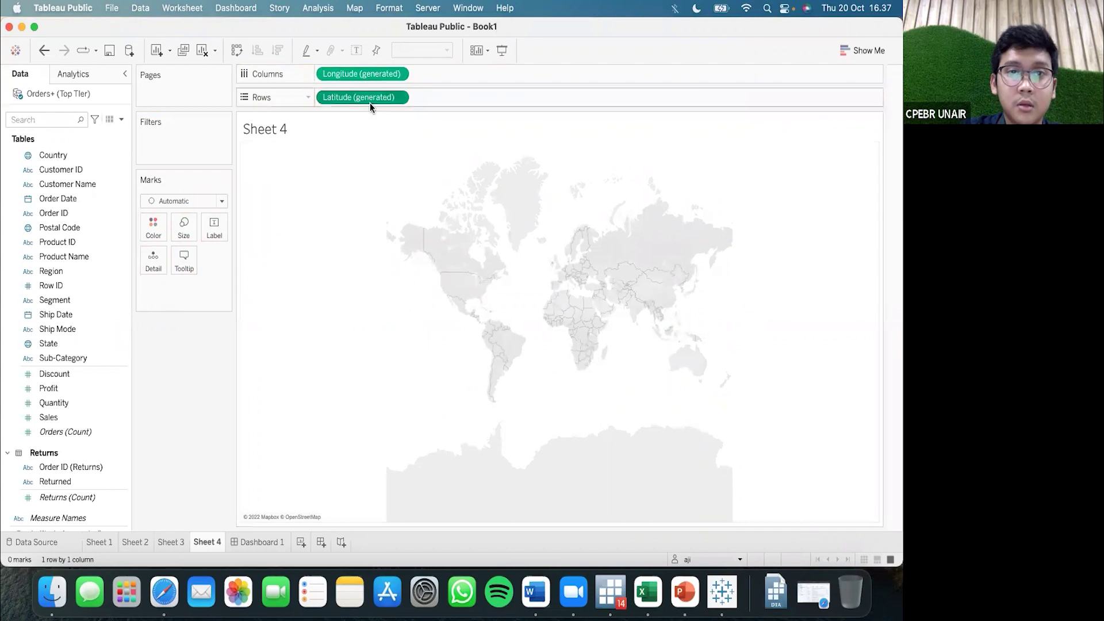
key("Delete")
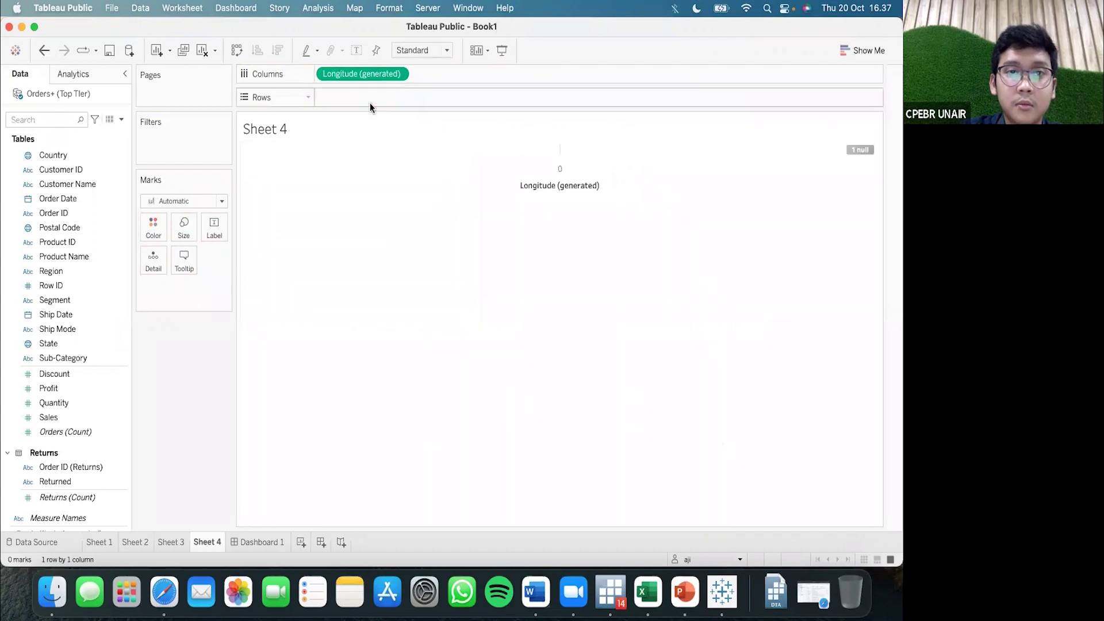
left_click(344, 75)
key("Delete")
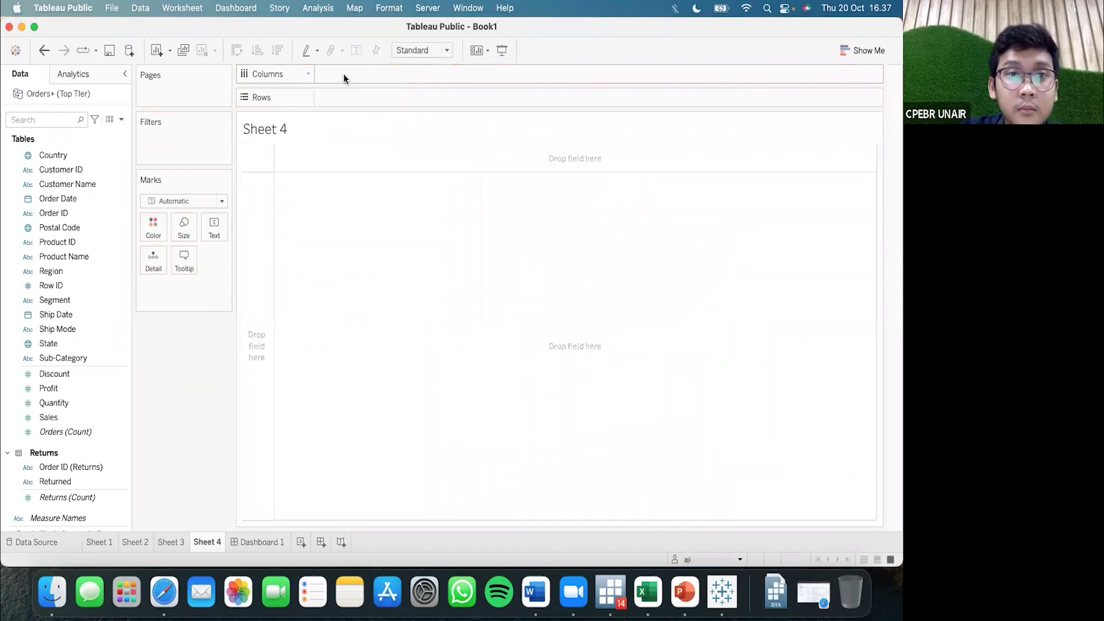
double_click(70, 344)
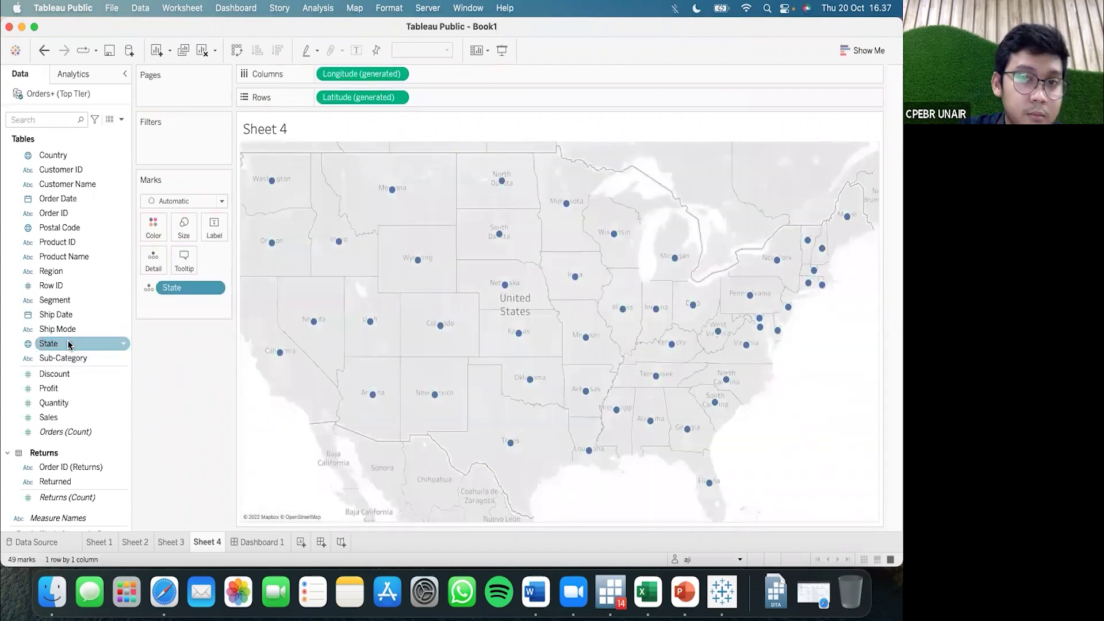
double_click(62, 404)
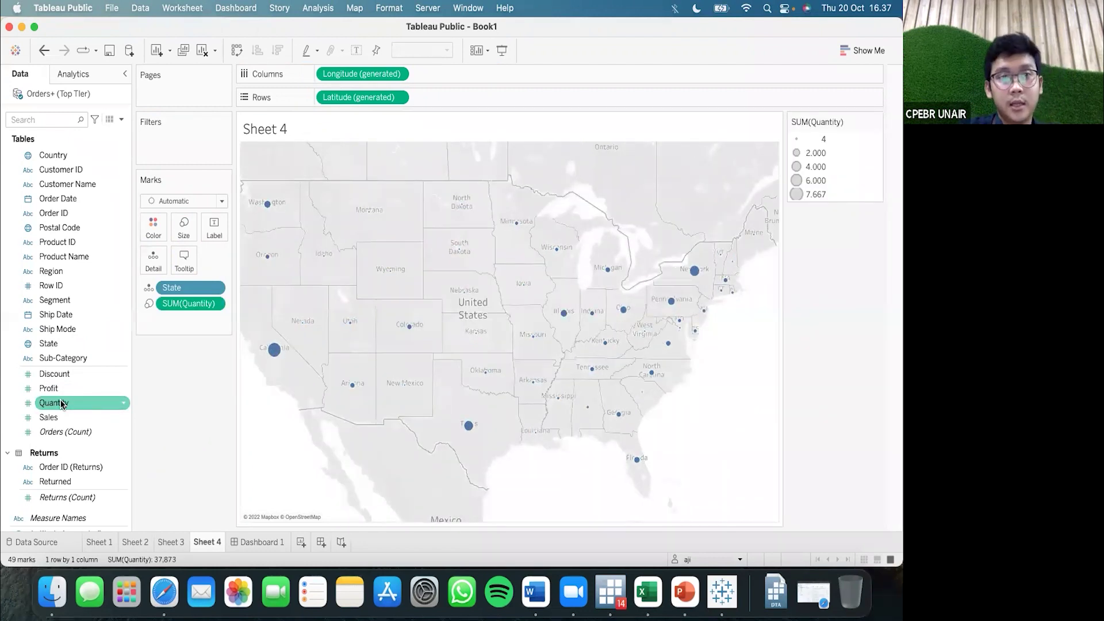
Switch to Excel, examine the returned orders in the Returns sheet of Top TIer.xls, and return to Tableau Public.
left_click(644, 588)
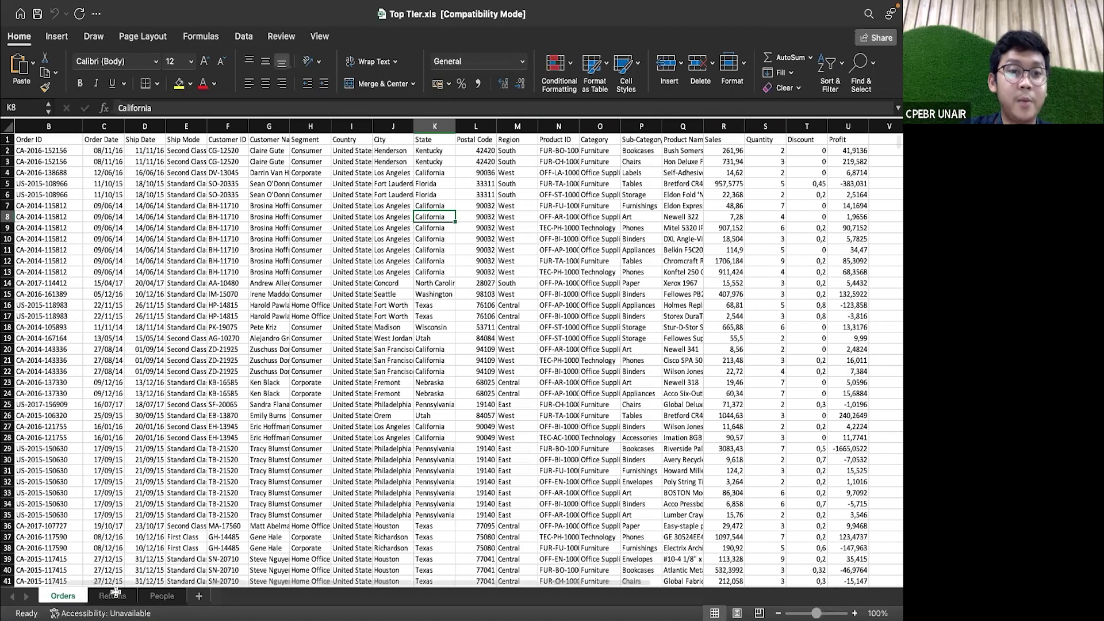
left_click(113, 595)
scroll(41, 294, "down", 20)
scroll(42, 294, "down", 13)
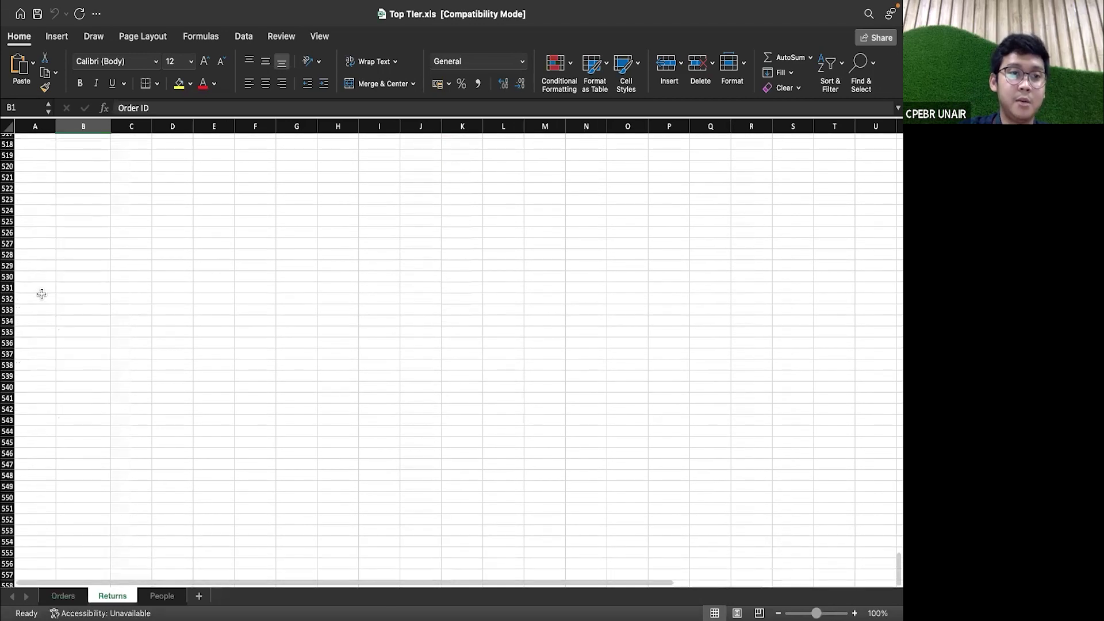
scroll(41, 294, "up", 20)
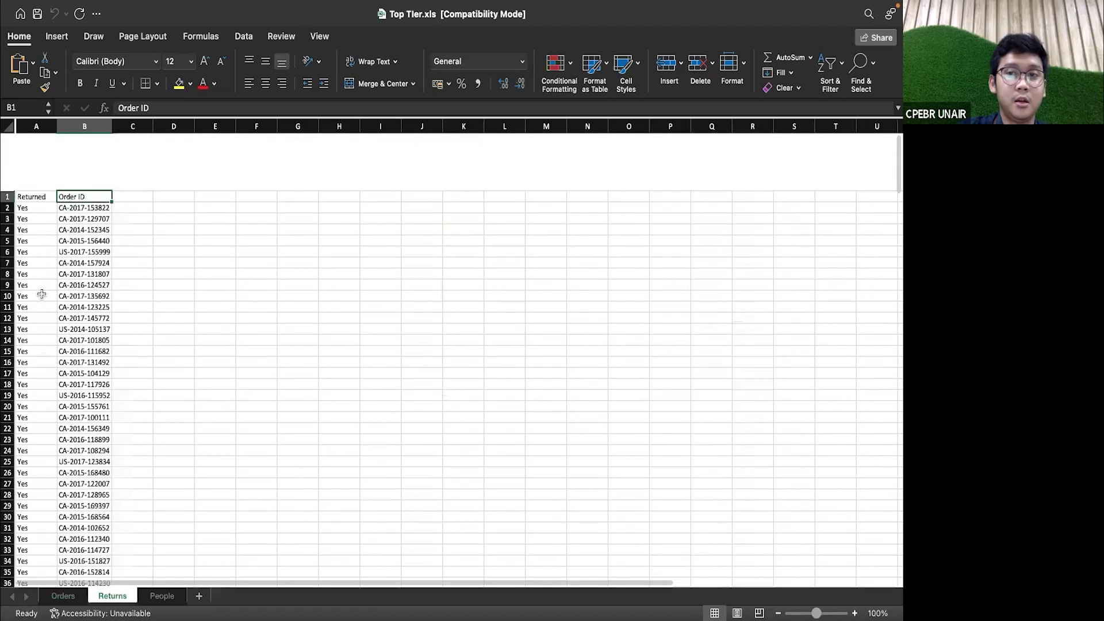
key("ctrl+Left")
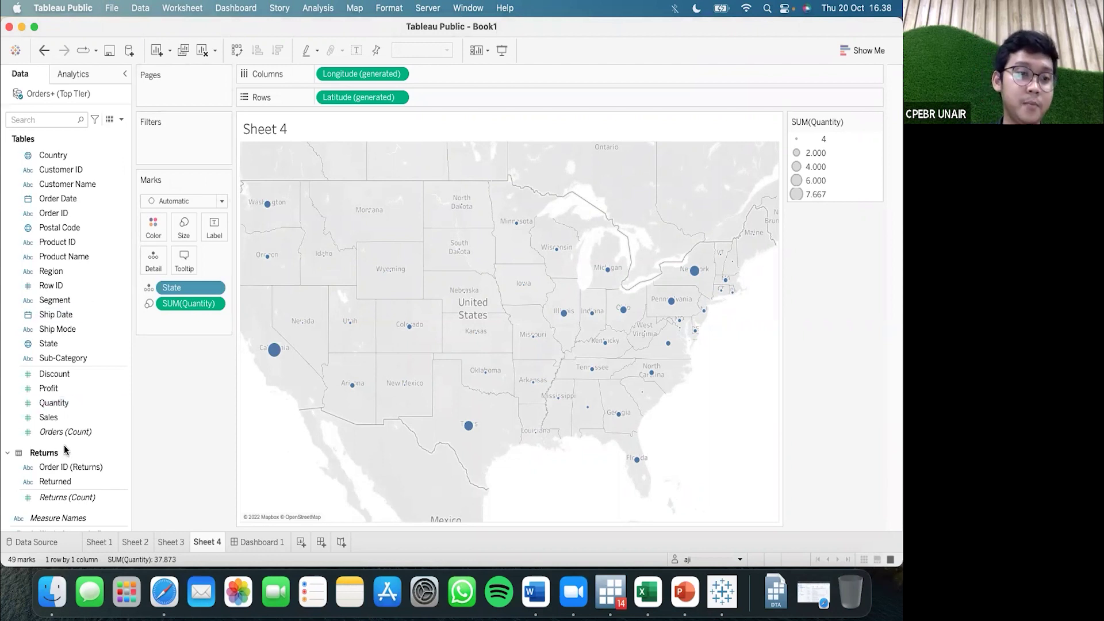
Filter the State map by the Returned field, keeping only the value Yes.
scroll(58, 437, "down", 2)
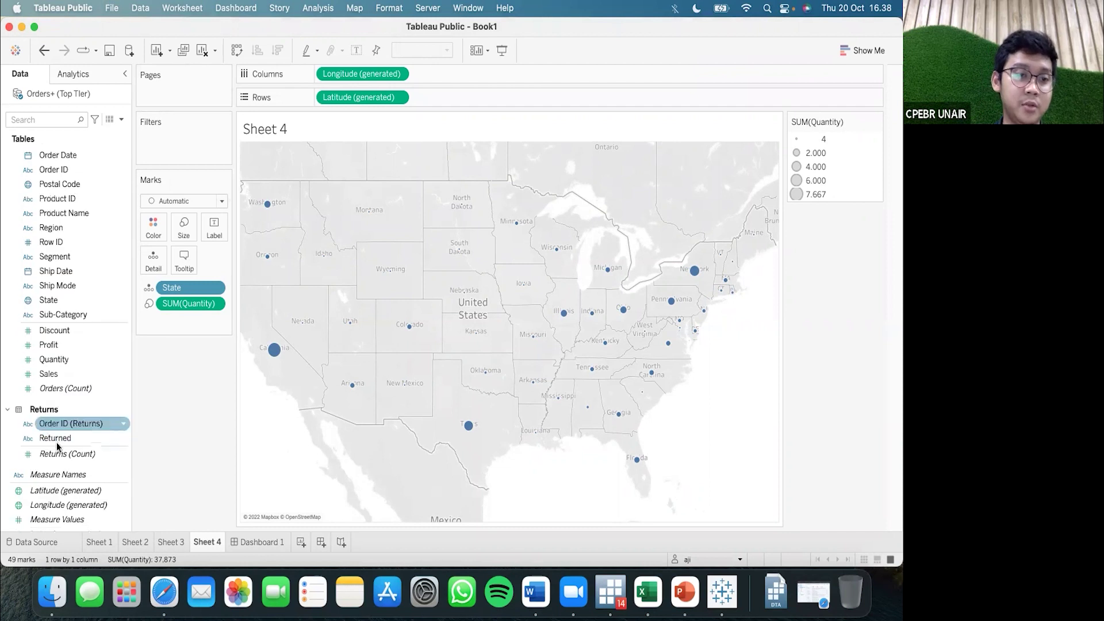
left_click(56, 440)
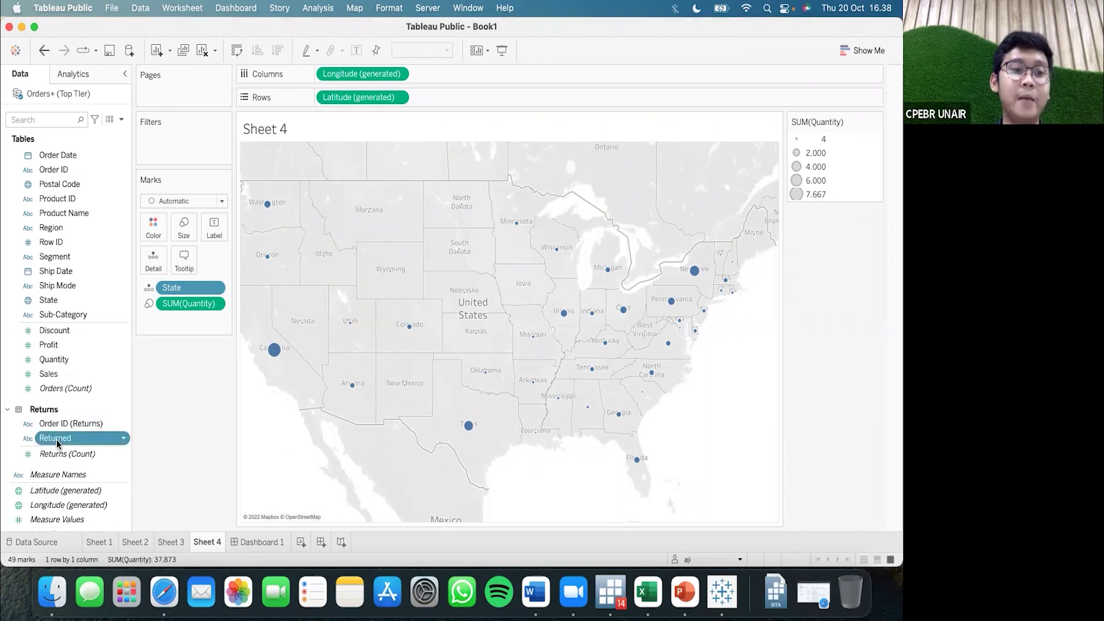
left_click_drag(56, 439, 175, 141)
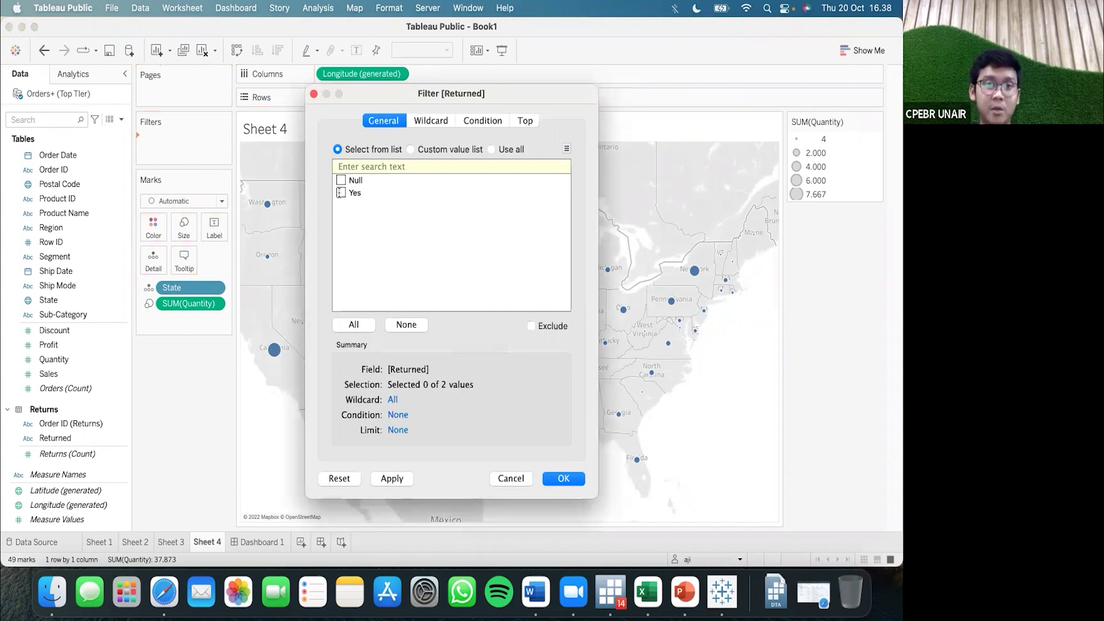
left_click(559, 473)
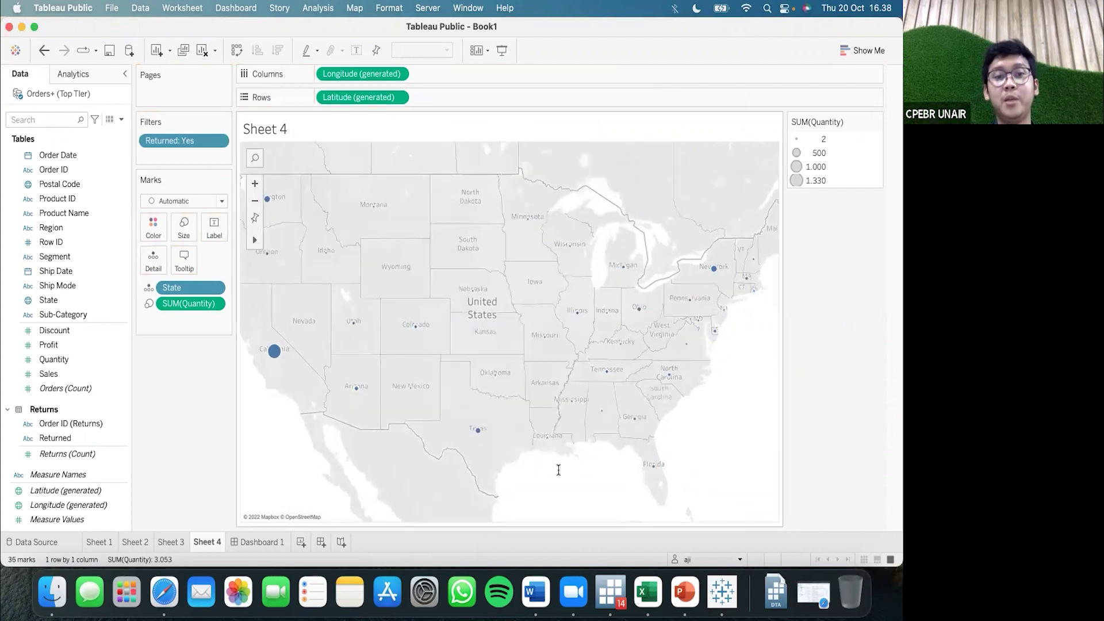
mouse_move(275, 354)
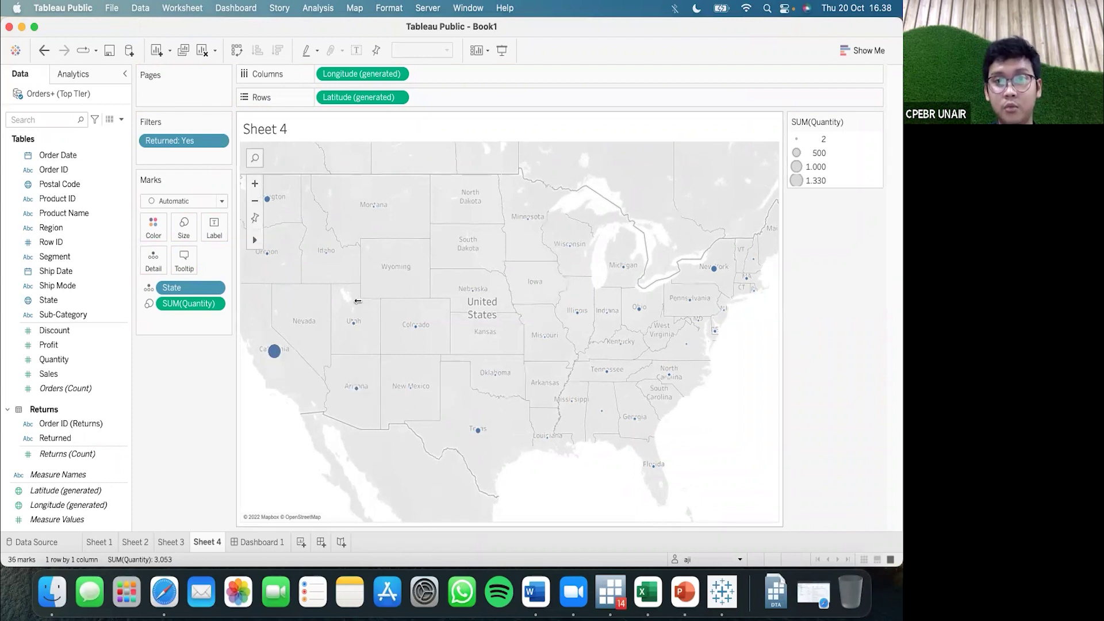
mouse_move(371, 207)
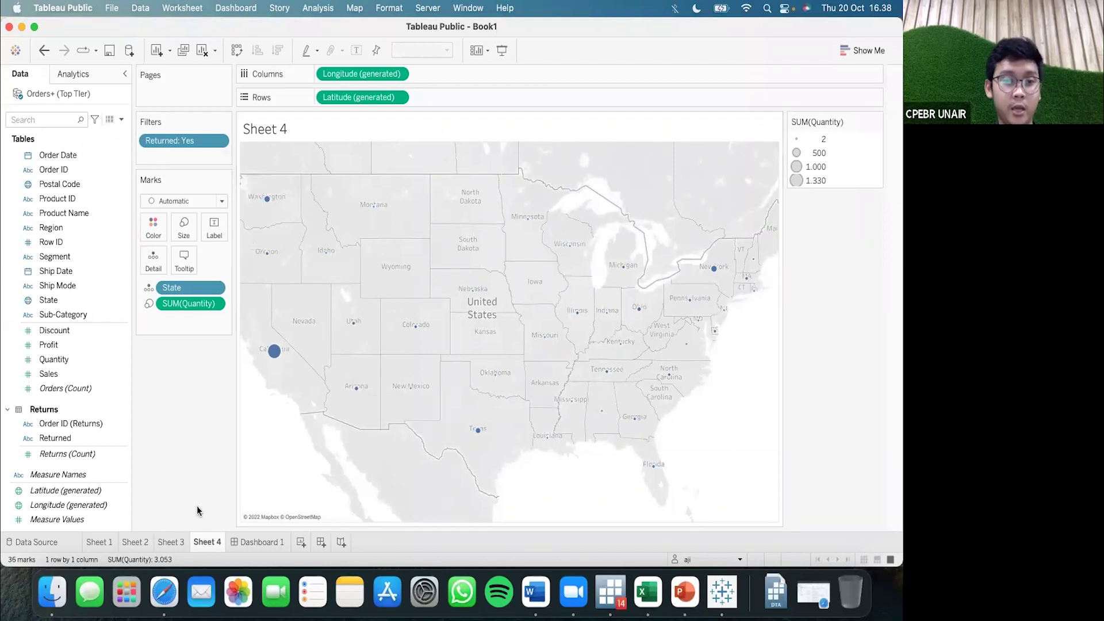
Change the title of the product bar chart on Sheet 1 to "Penjualan (Kuantitas)".
left_click(96, 542)
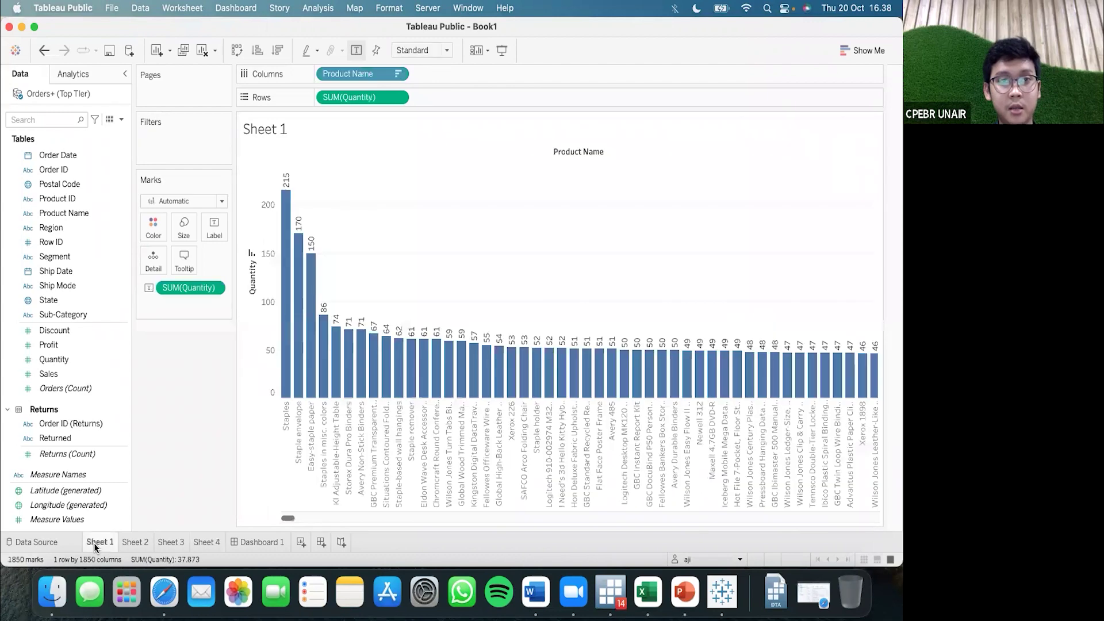
left_click(284, 136)
double_click(284, 136)
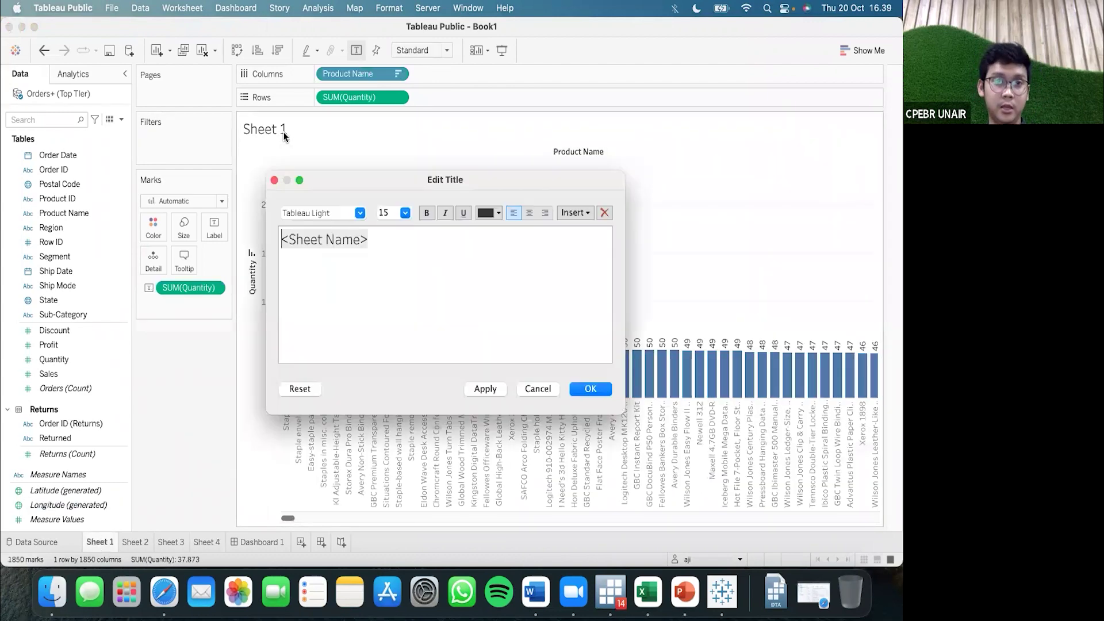
key("super+a")
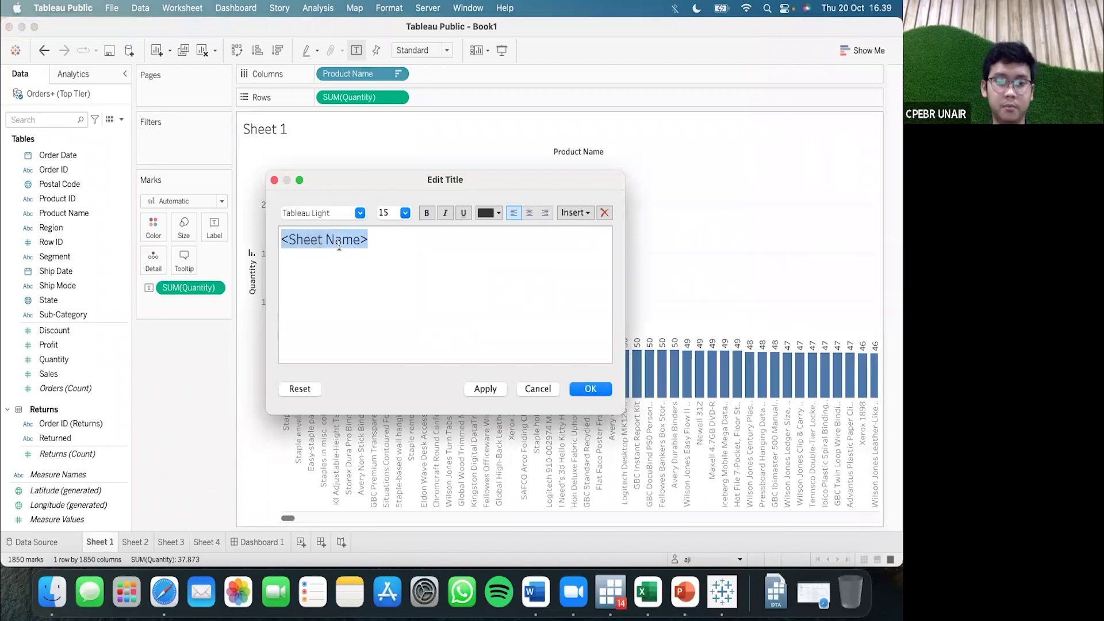
type("Penjualan")
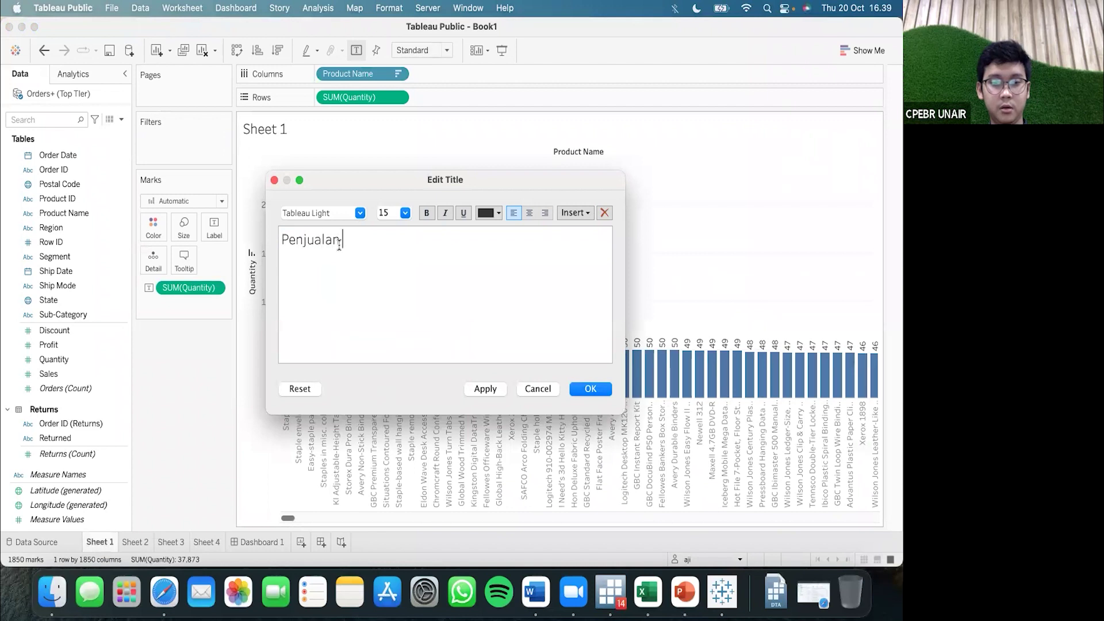
type(" Kuantitas")
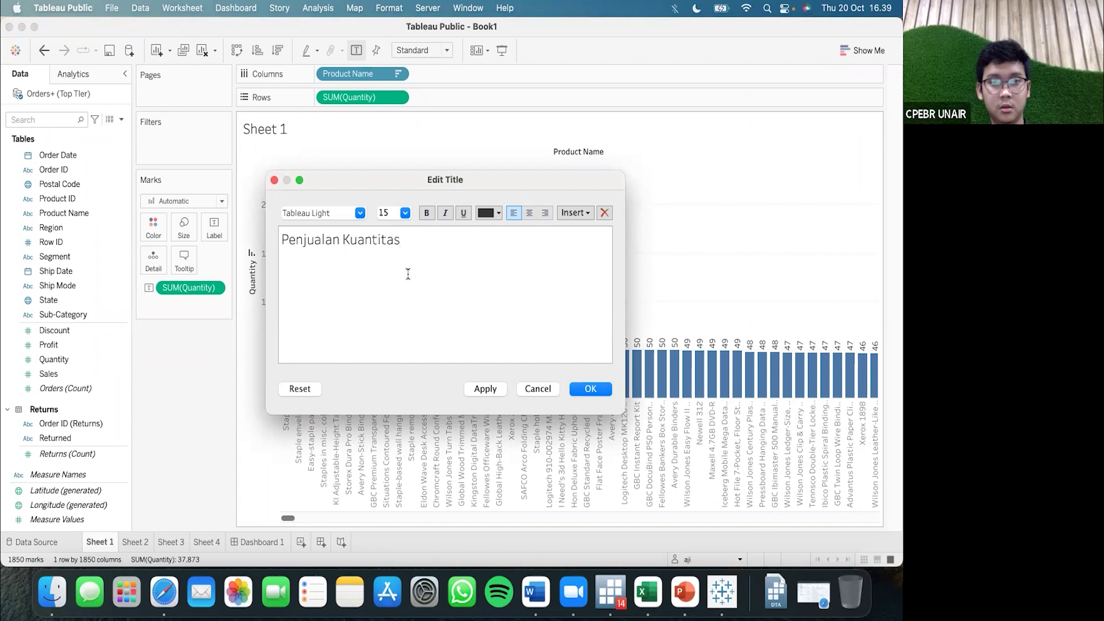
left_click(344, 237)
type("(")
key("super+Right")
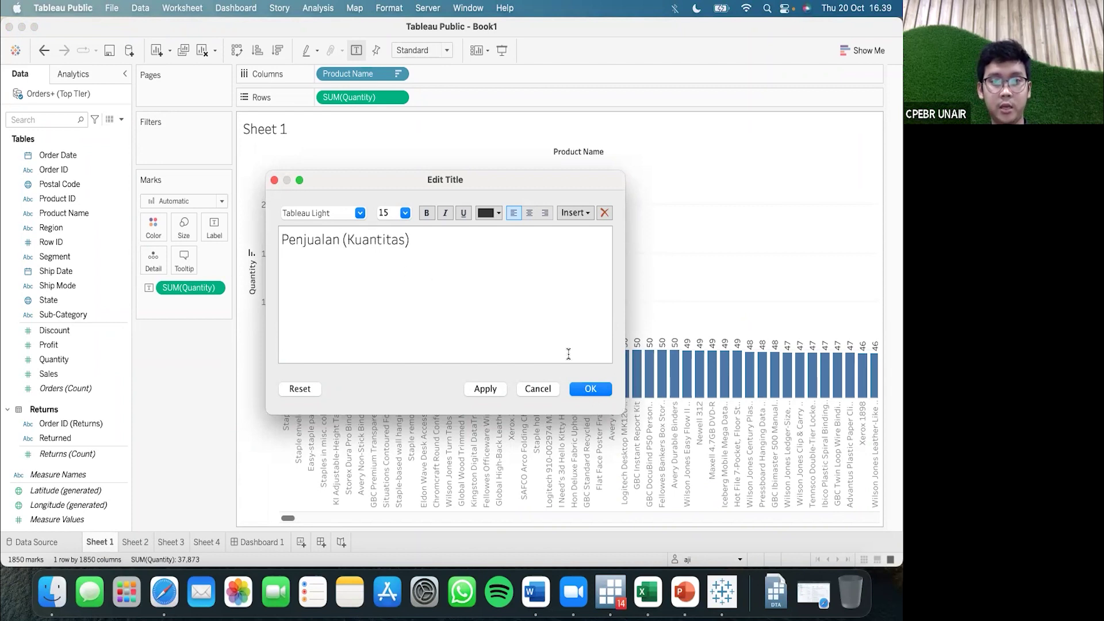
left_click(591, 389)
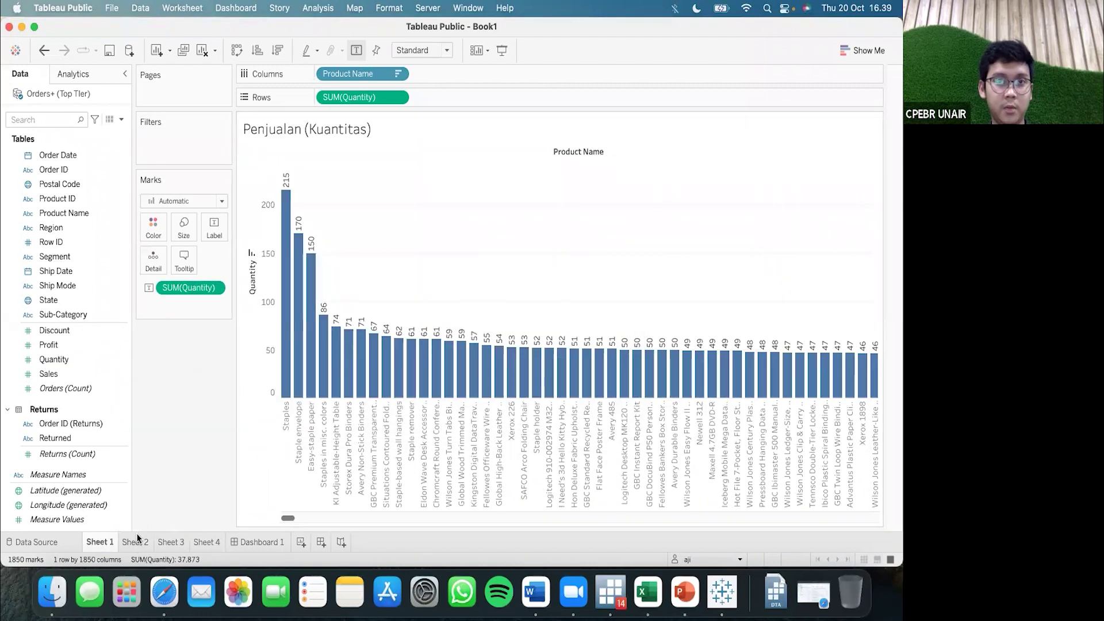
Change the title of the line chart on Sheet 2 to "Sales dan Profit".
mouse_move(137, 537)
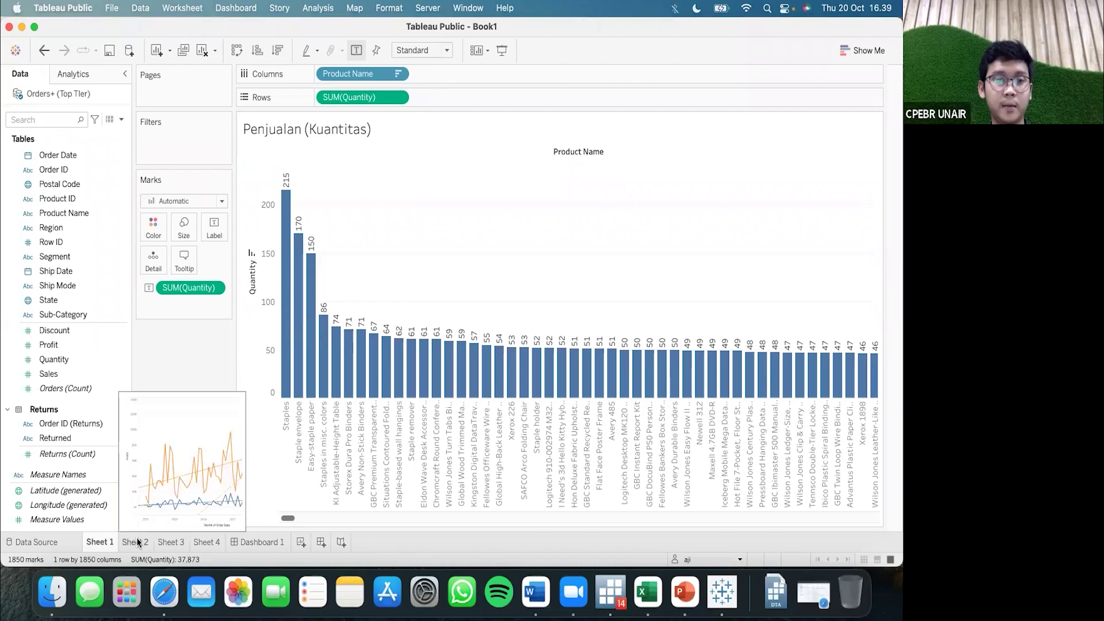
left_click(141, 543)
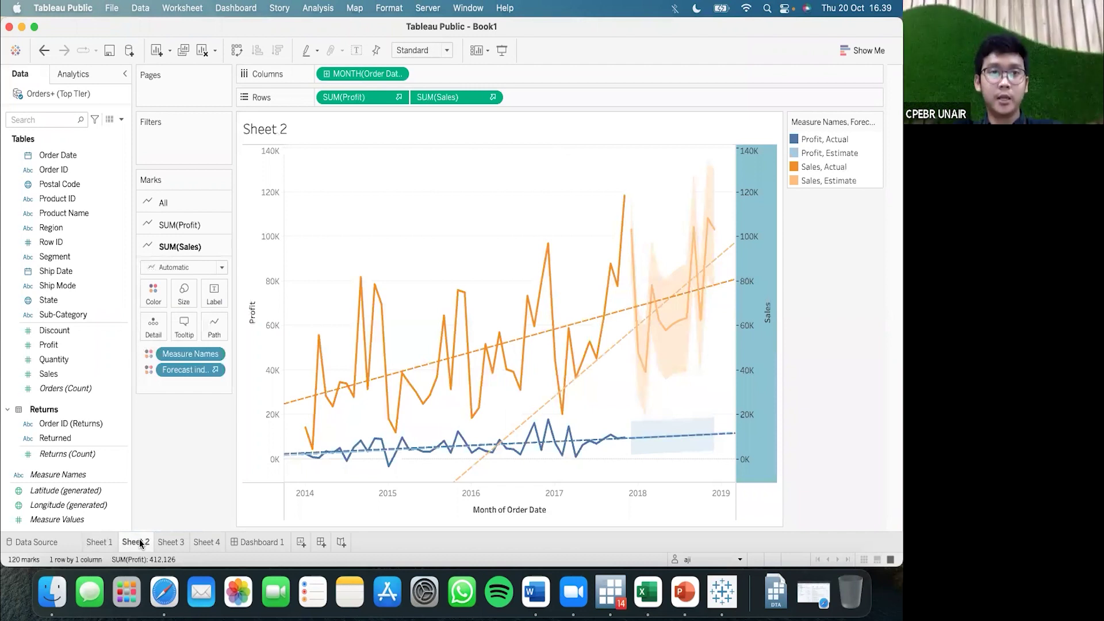
mouse_move(375, 318)
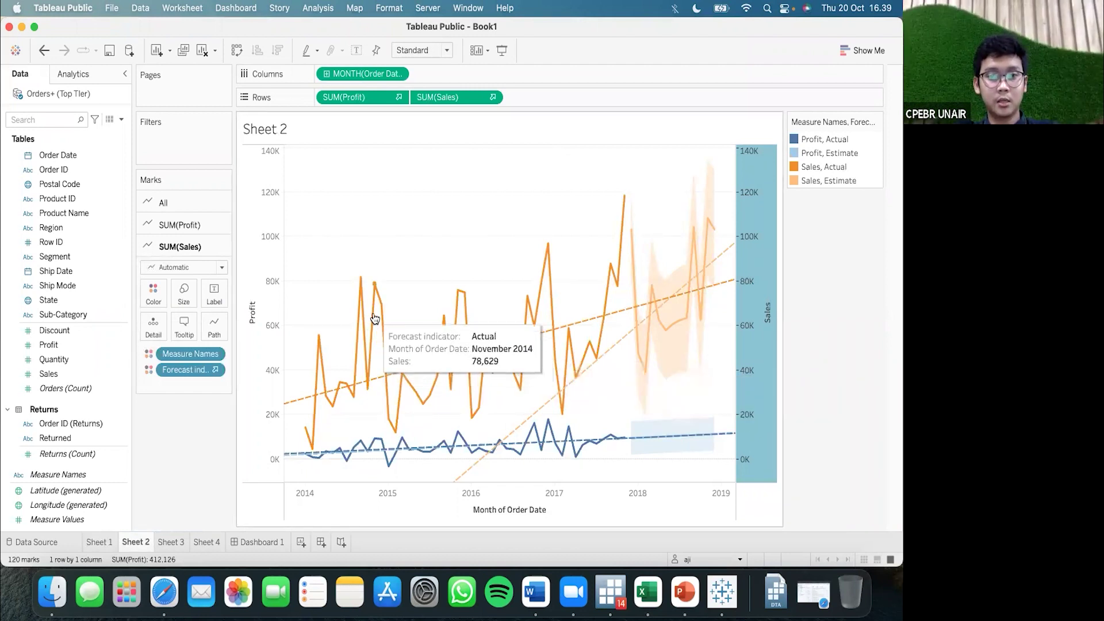
double_click(257, 130)
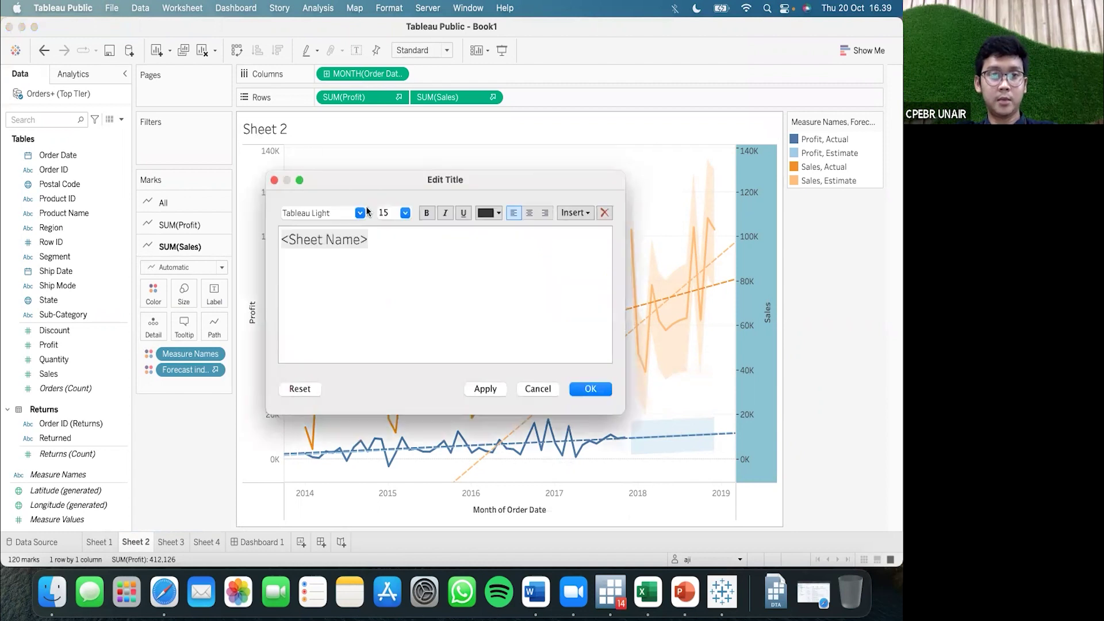
double_click(332, 236)
type("Sa")
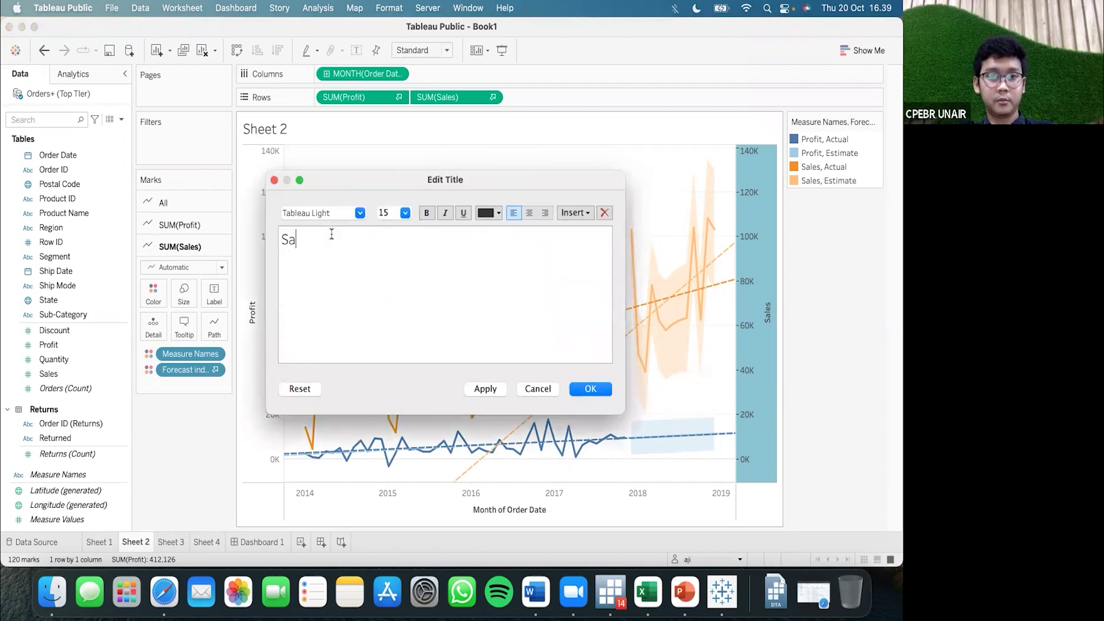
type("les dan ")
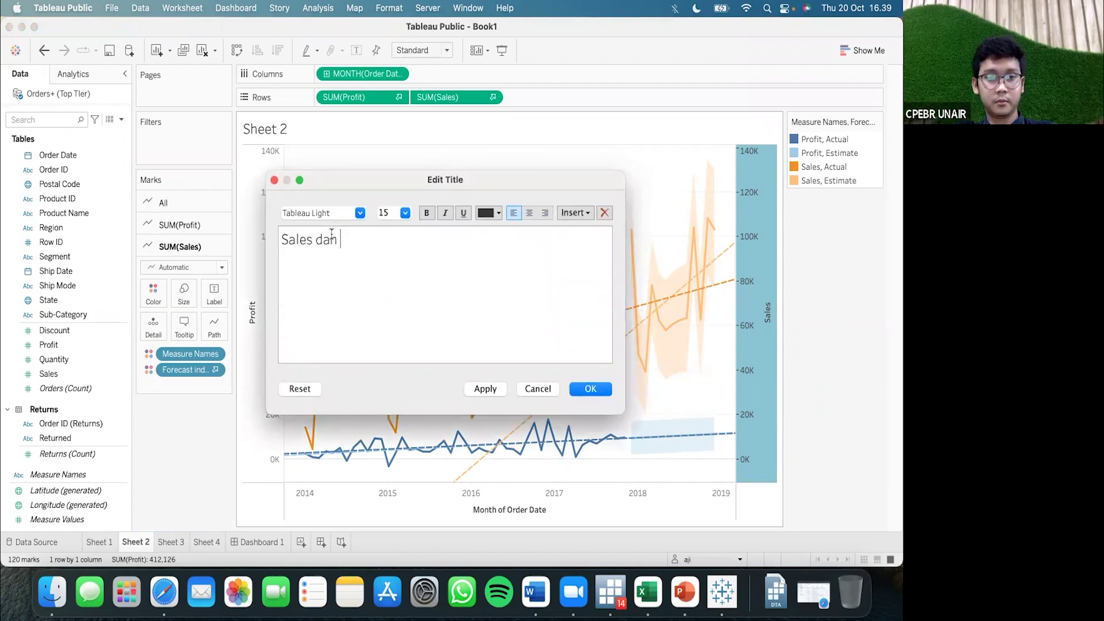
type("Profit")
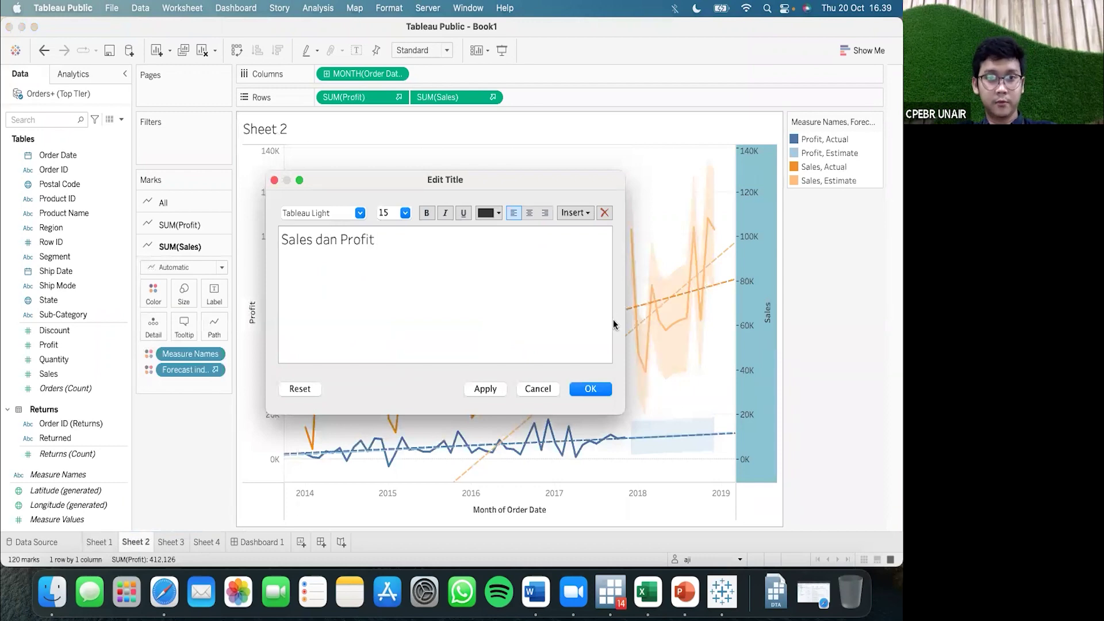
left_click(591, 389)
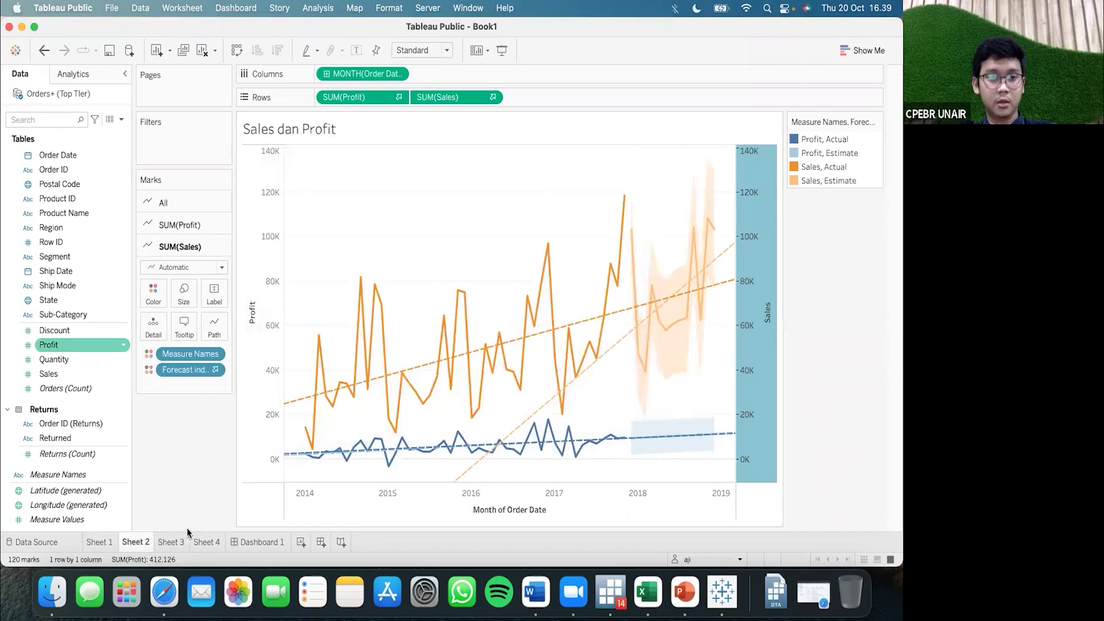
Change the title of the Sub-Category bubble chart on Sheet 3 to "Kategori".
left_click(167, 542)
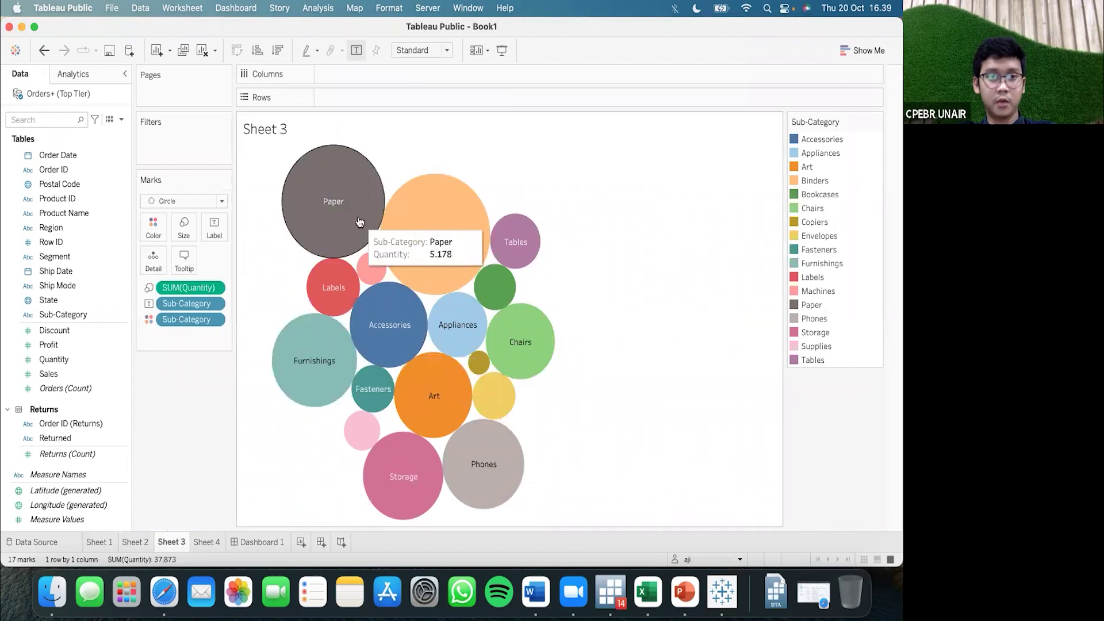
double_click(272, 126)
double_click(340, 237)
type("Kategori")
left_click(572, 384)
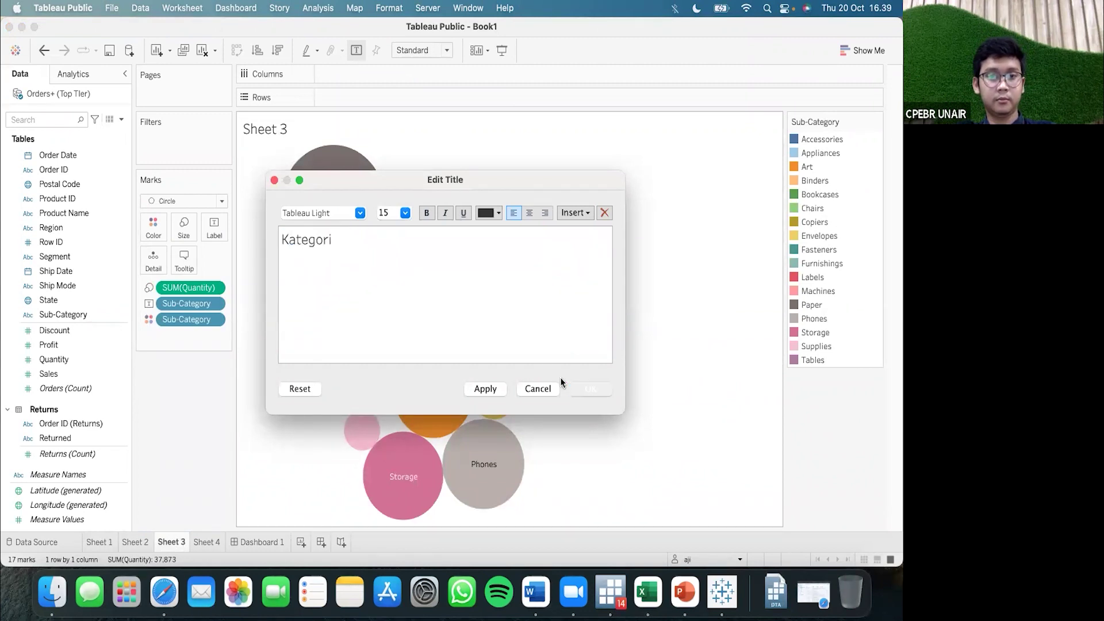
Change the title of the State map on Sheet 4 to "Location".
left_click(218, 544)
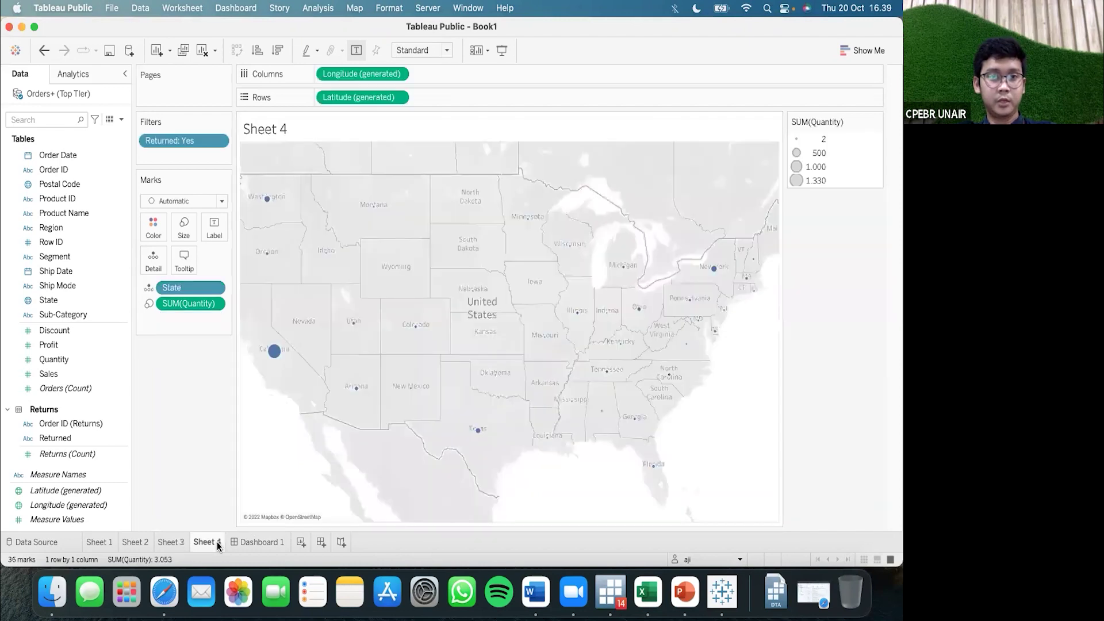
double_click(271, 130)
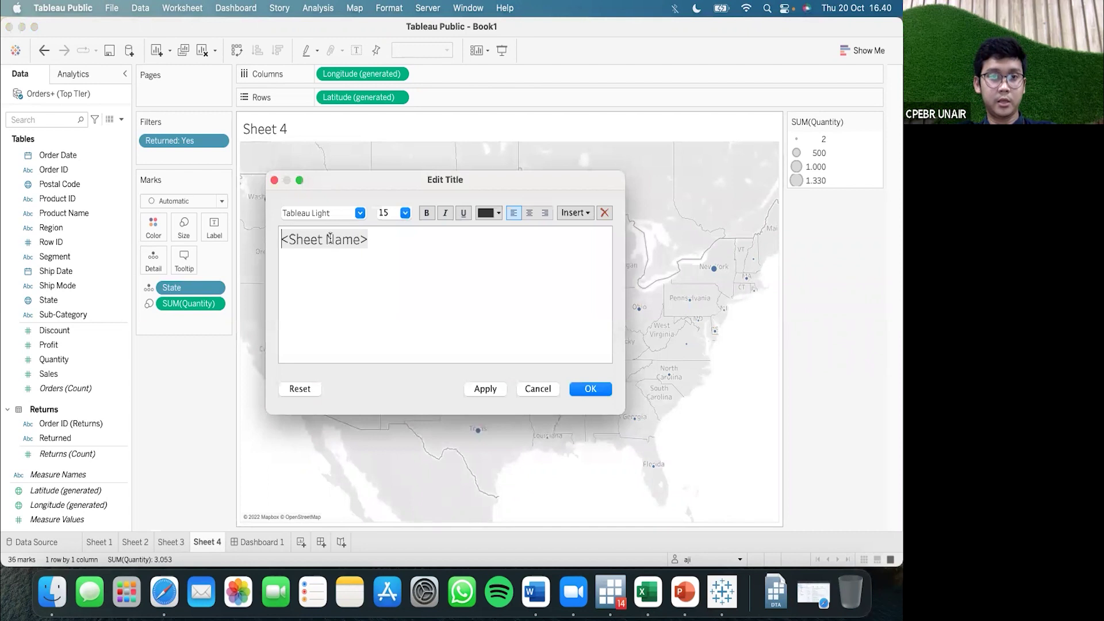
type("Lo")
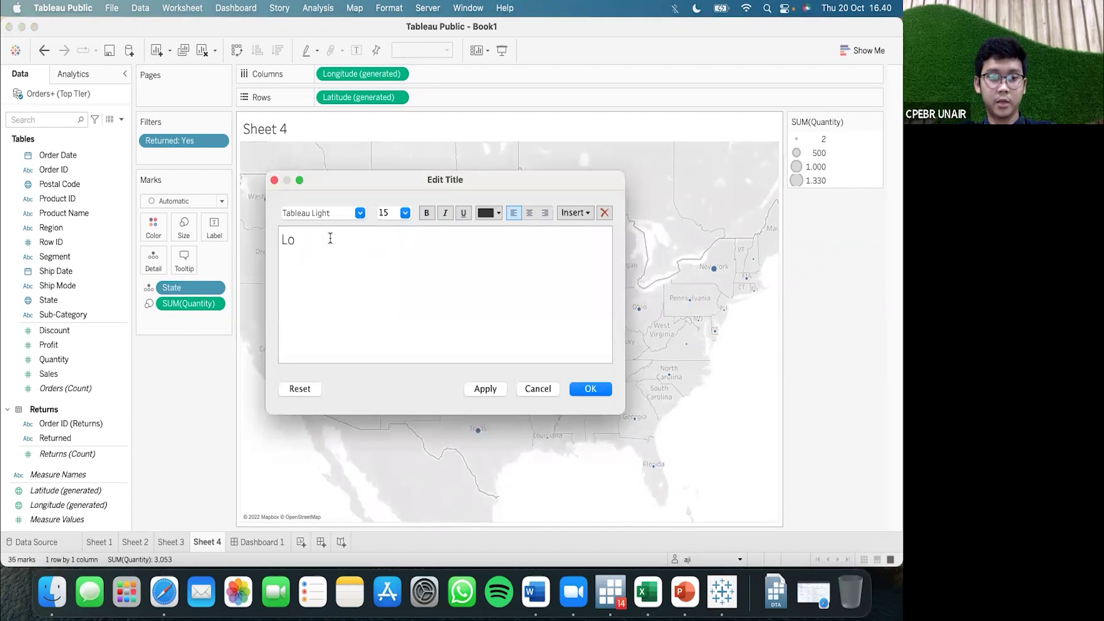
type("cation")
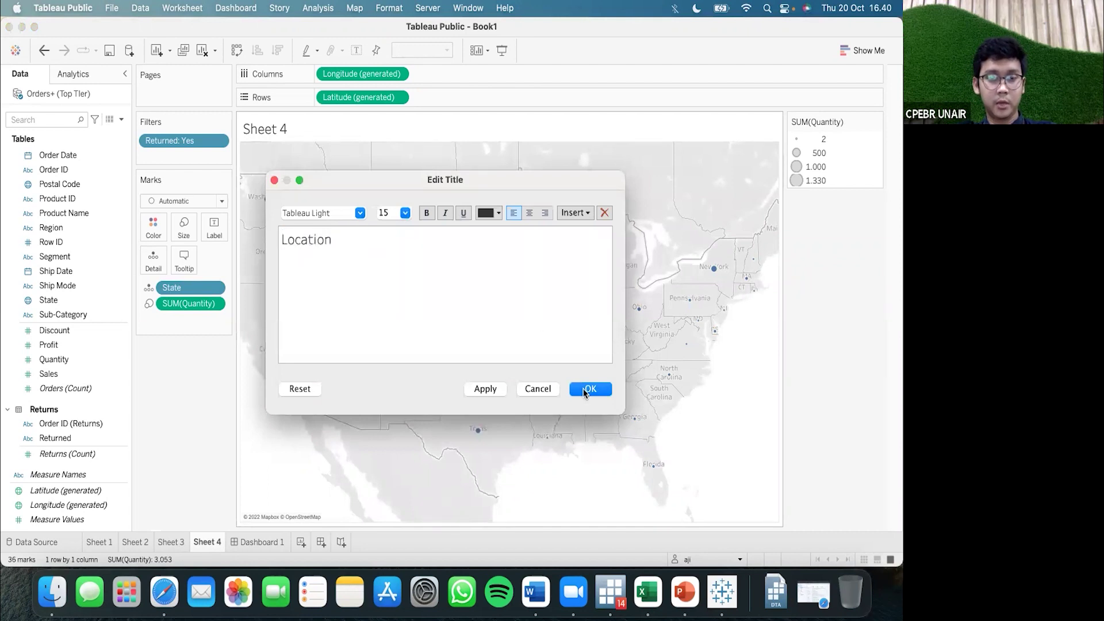
left_click(584, 391)
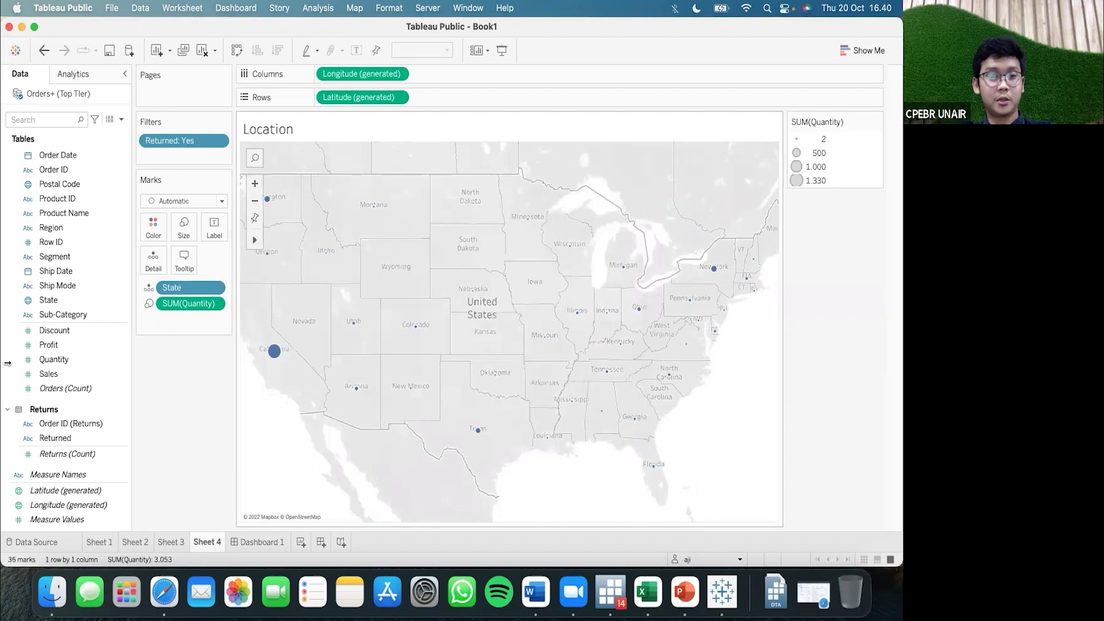
Look through the four titled sheets and set the size of Dashboard 1 to Automatic.
left_click(98, 542)
left_click(138, 541)
left_click(169, 542)
left_click(206, 542)
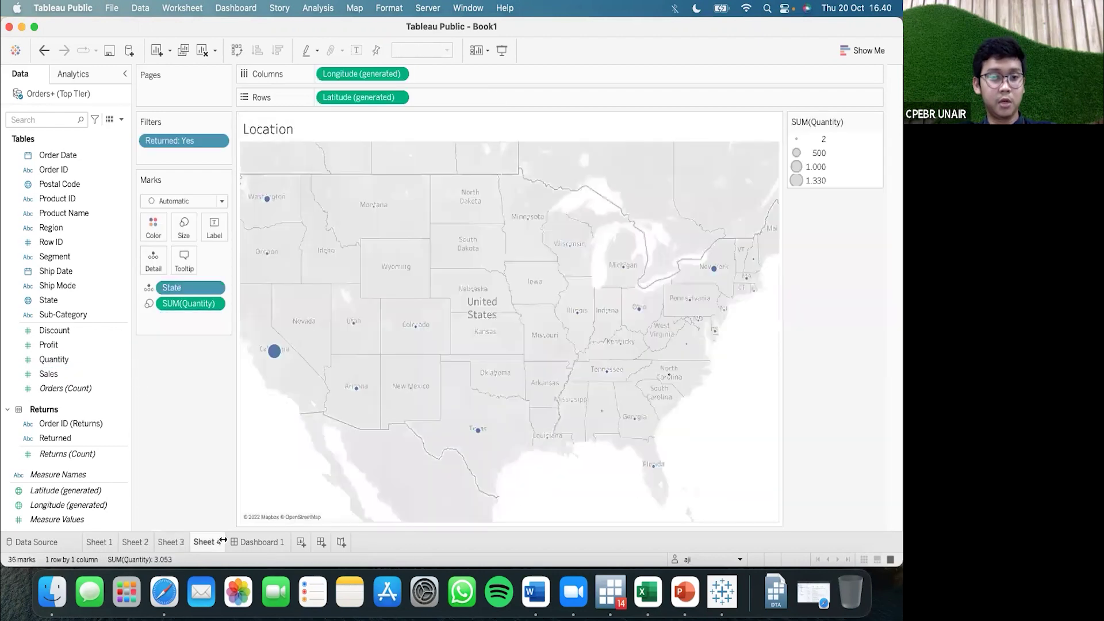
left_click(260, 541)
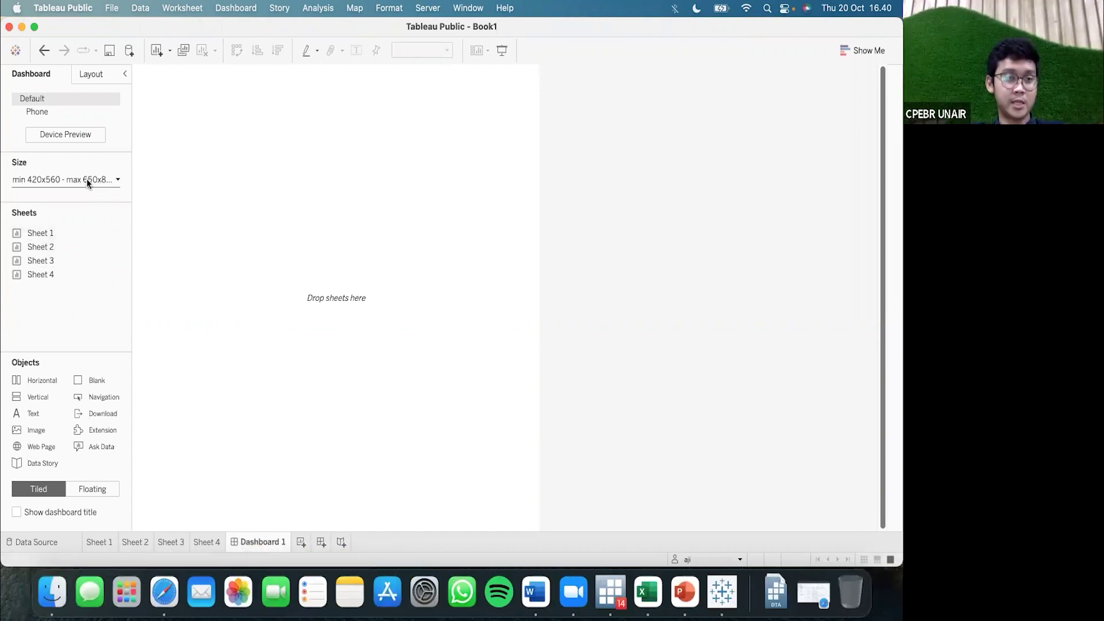
left_click(117, 180)
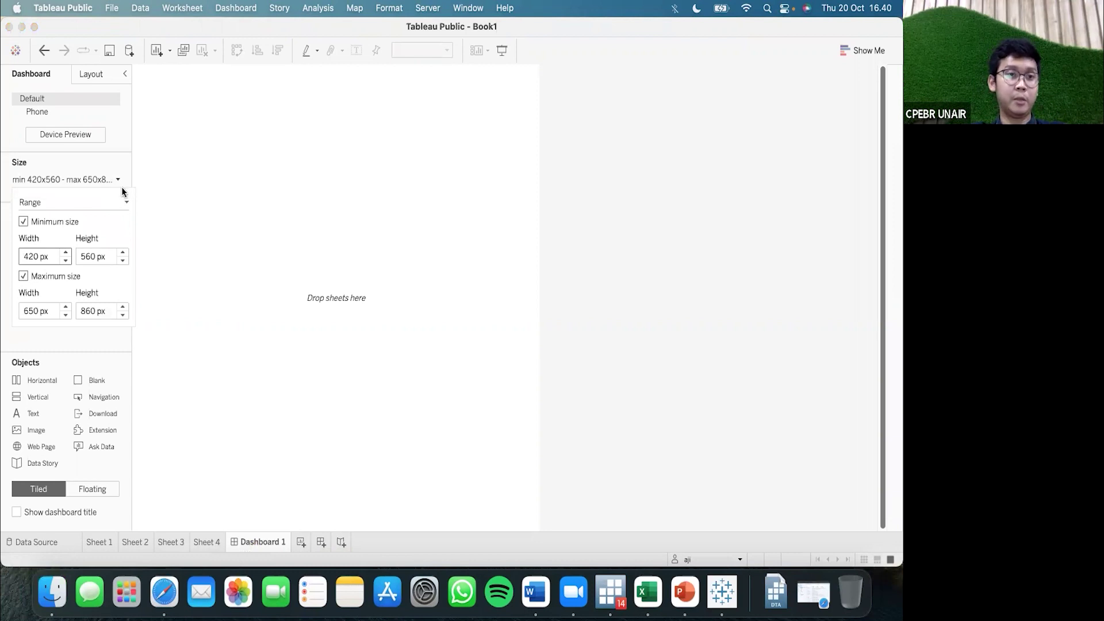
left_click(126, 197)
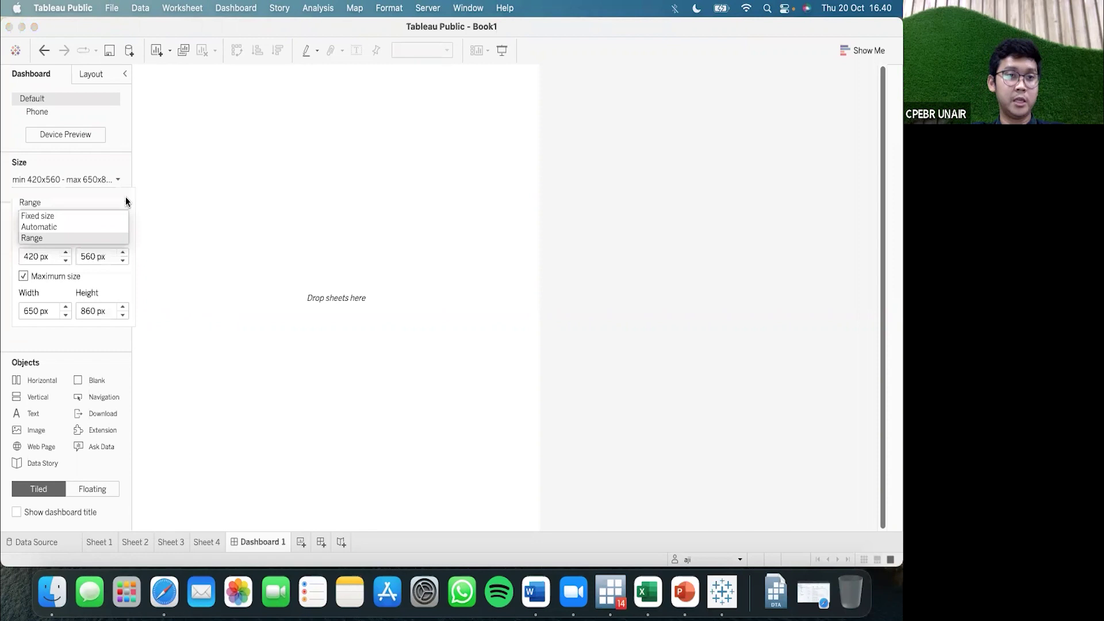
left_click(59, 222)
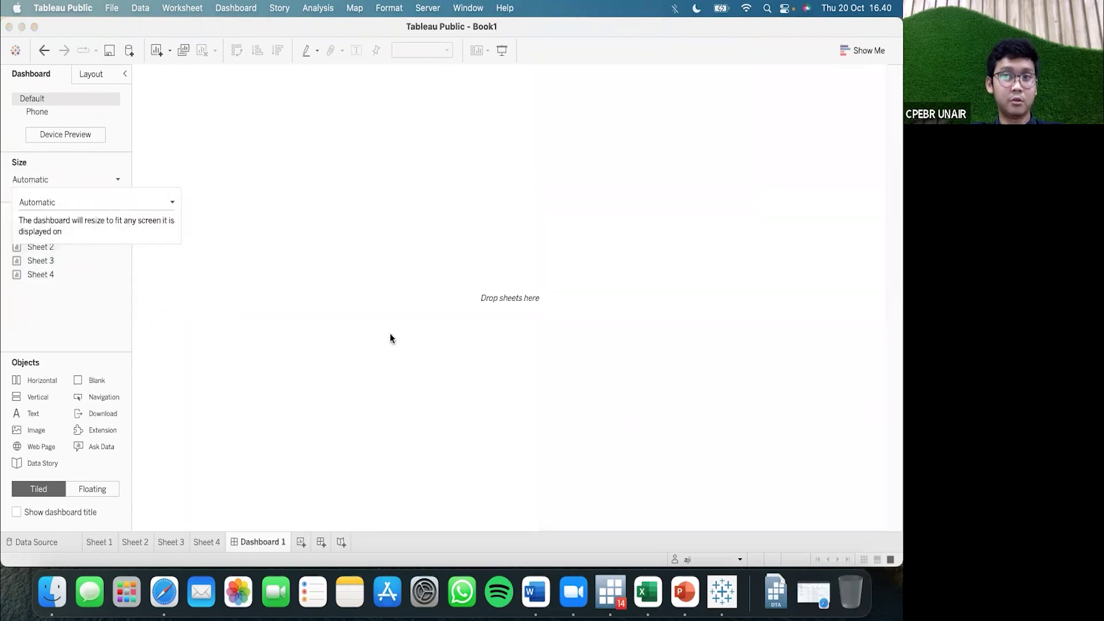
left_click(85, 336)
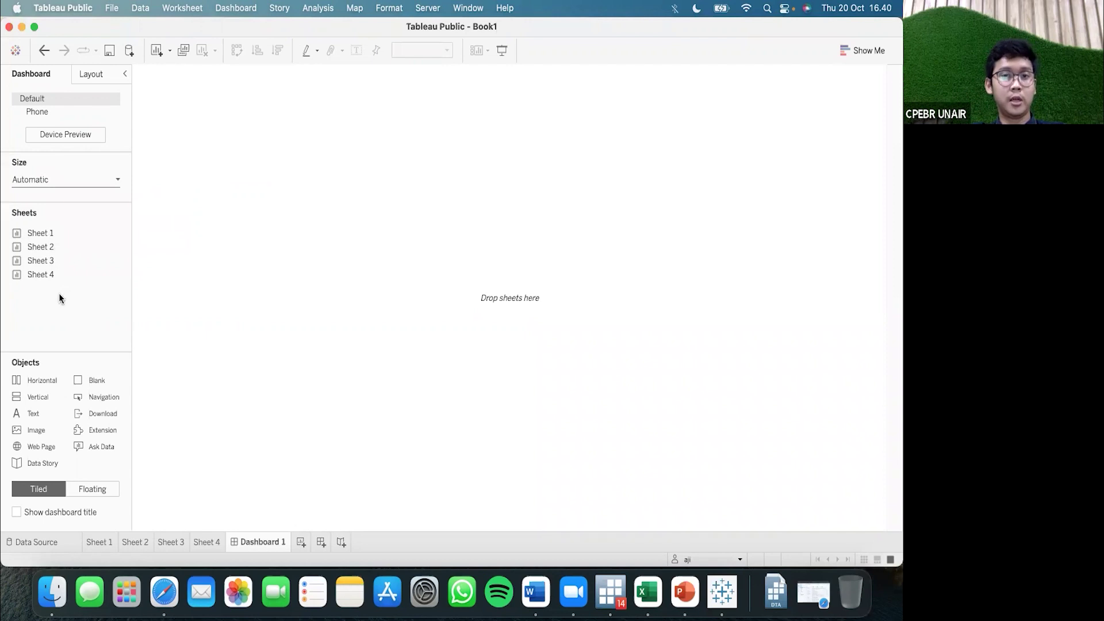
Add Sheet 1, Sheet 2, Sheet 3 and Sheet 4 to the empty dashboard.
double_click(53, 231)
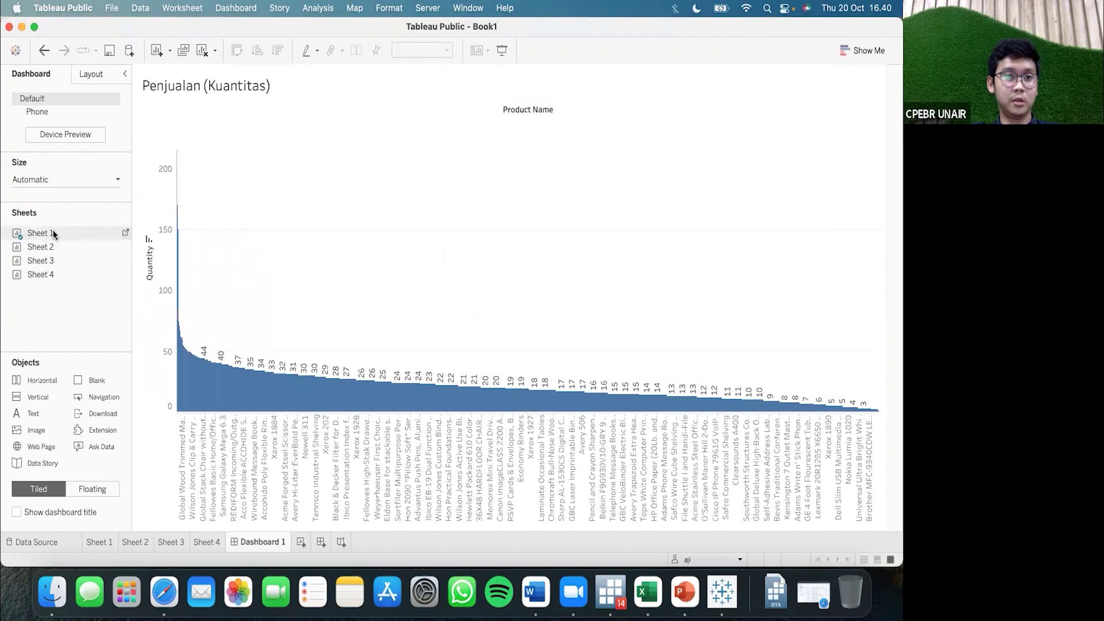
double_click(51, 248)
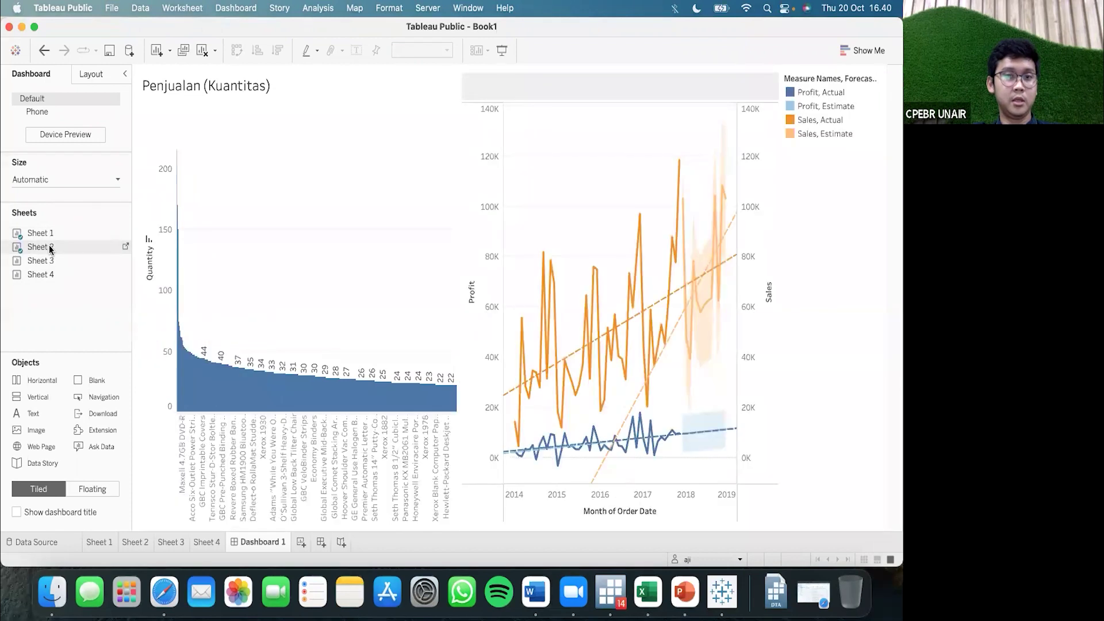
double_click(53, 261)
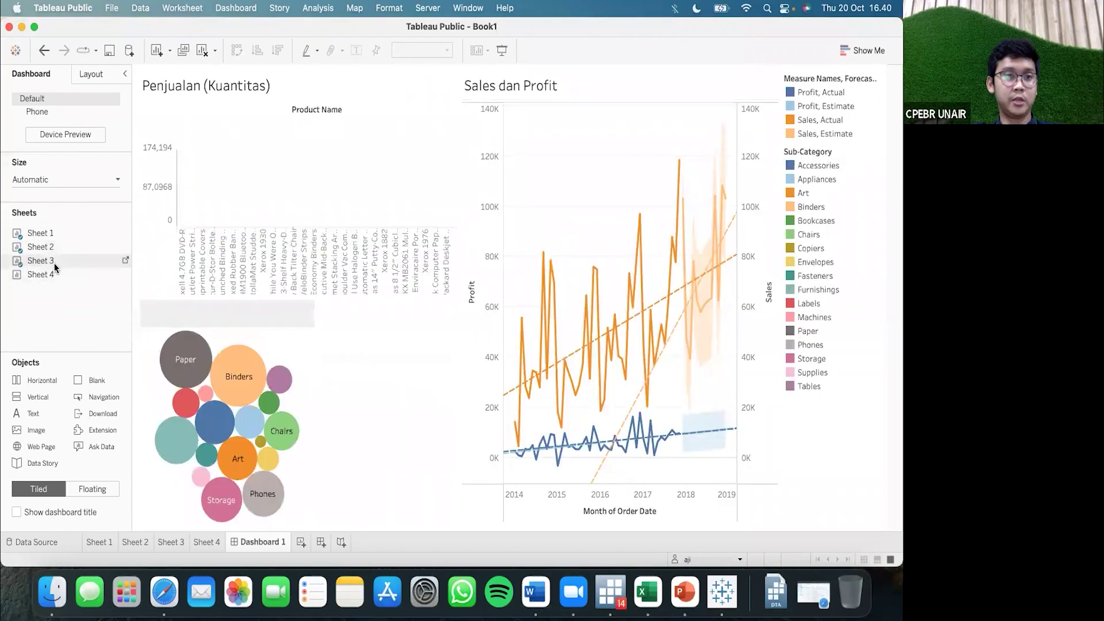
double_click(53, 277)
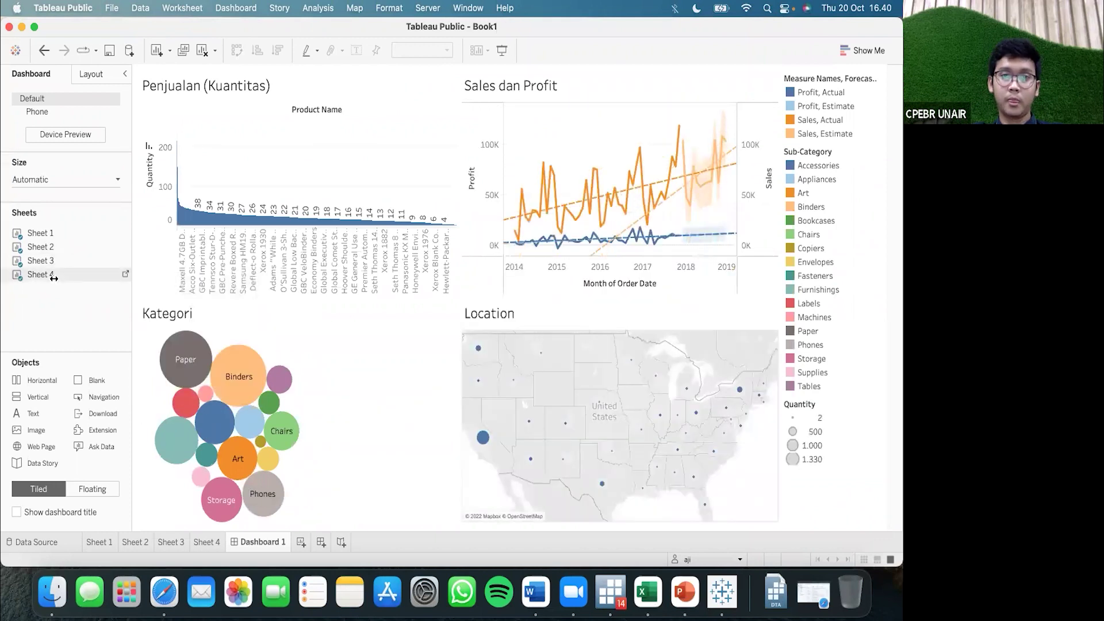
Swap the Sales dan Profit and Kategori charts, placing the line chart below the product bars and the bubbles beside them.
left_click(679, 72)
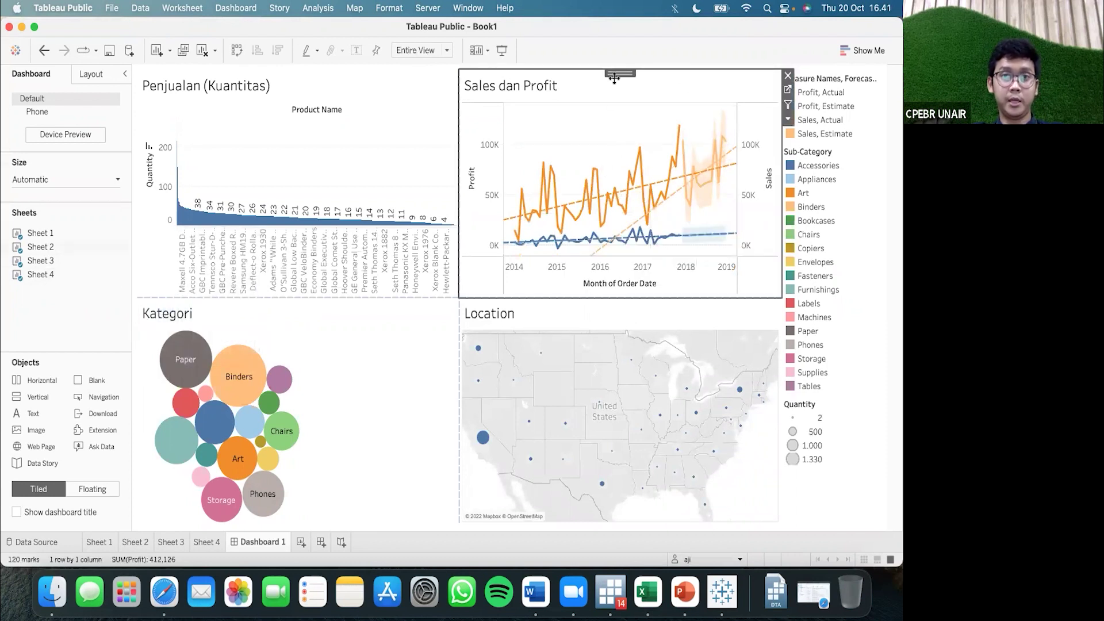
mouse_move(614, 73)
left_mouse_down()
mouse_move(457, 343)
mouse_move(361, 413)
mouse_move(261, 411)
left_mouse_up()
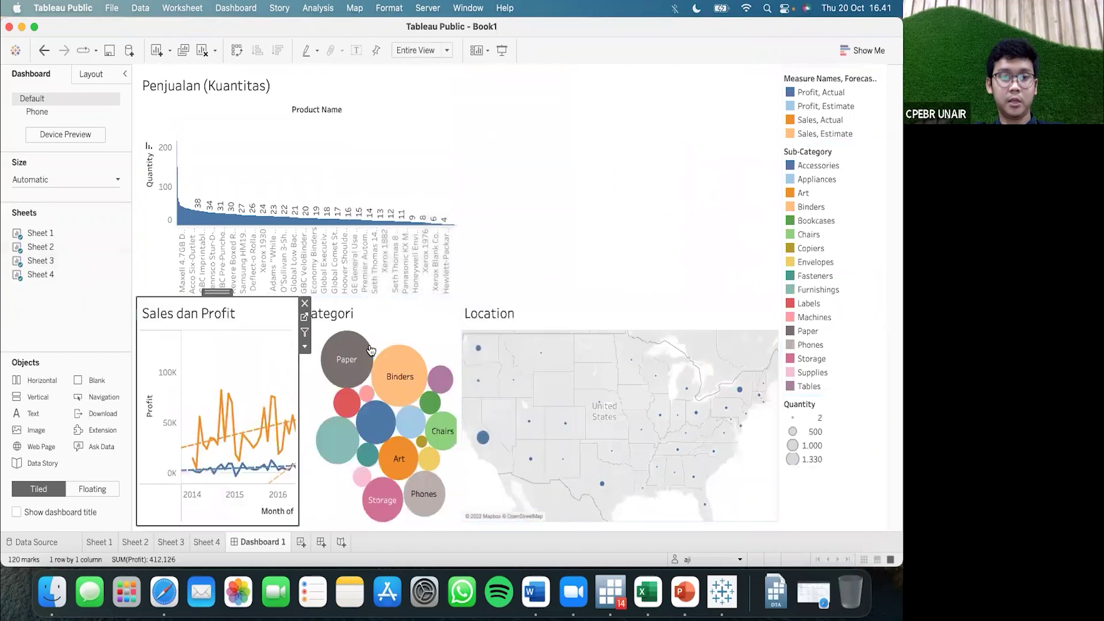
left_click(358, 308)
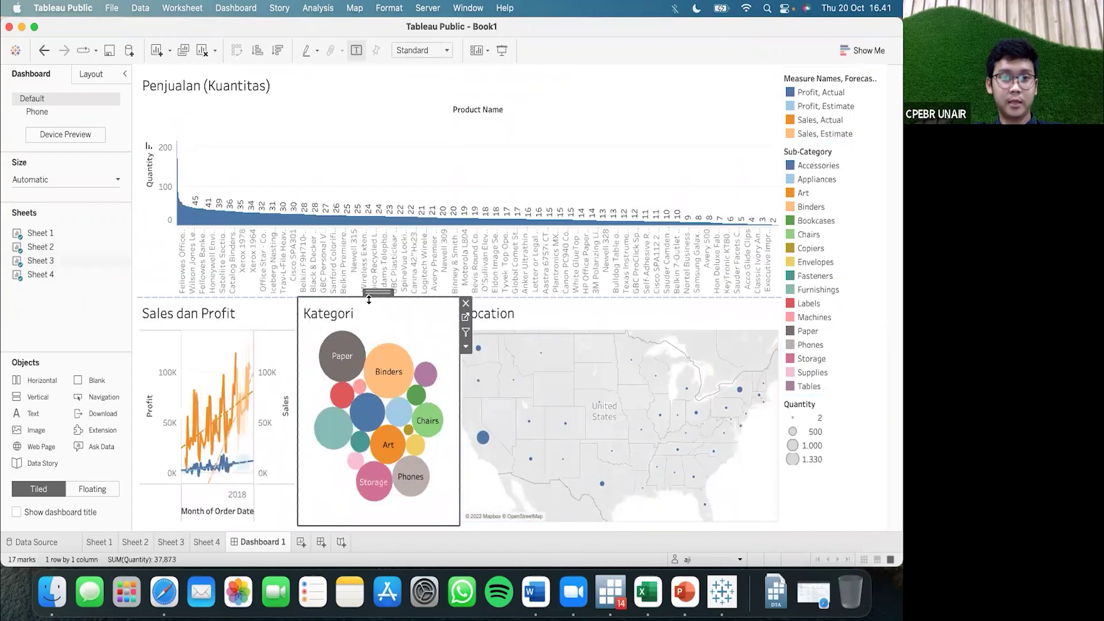
left_click_drag(377, 294, 621, 158)
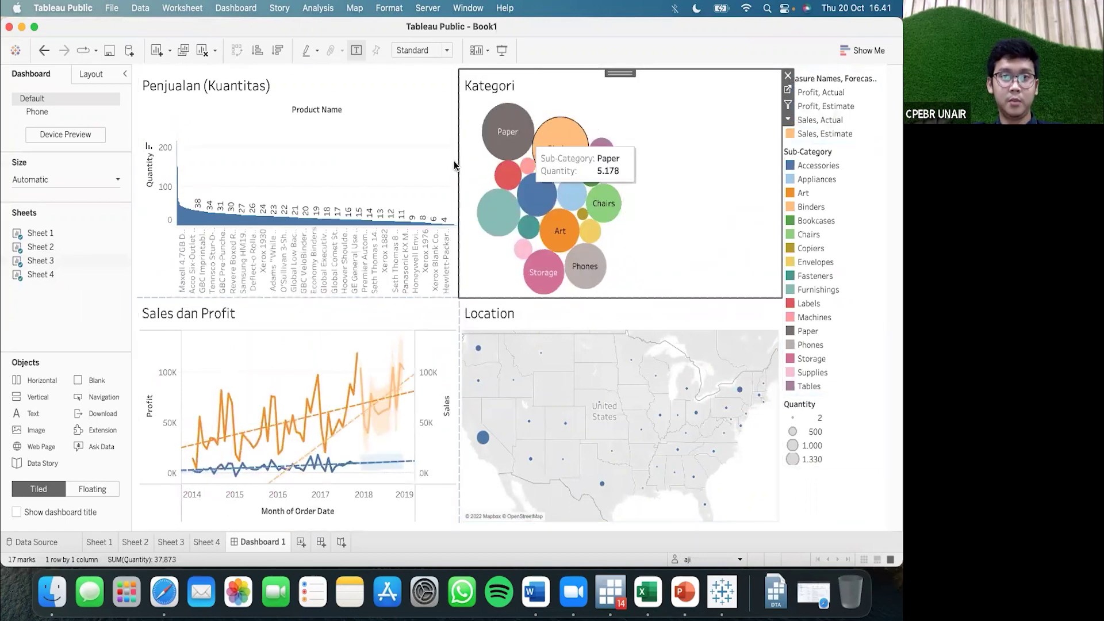
Widen the Penjualan (Kuantitas) chart on the dashboard and fit the Kategori bubbles to Entire View.
left_click_drag(457, 167, 528, 187)
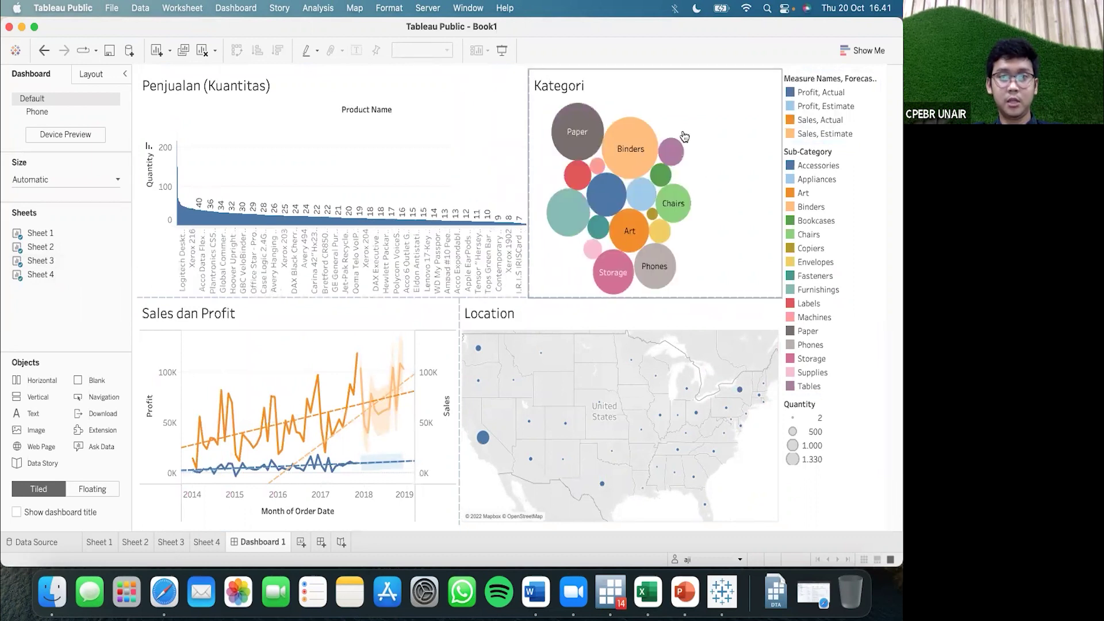
left_click(727, 156)
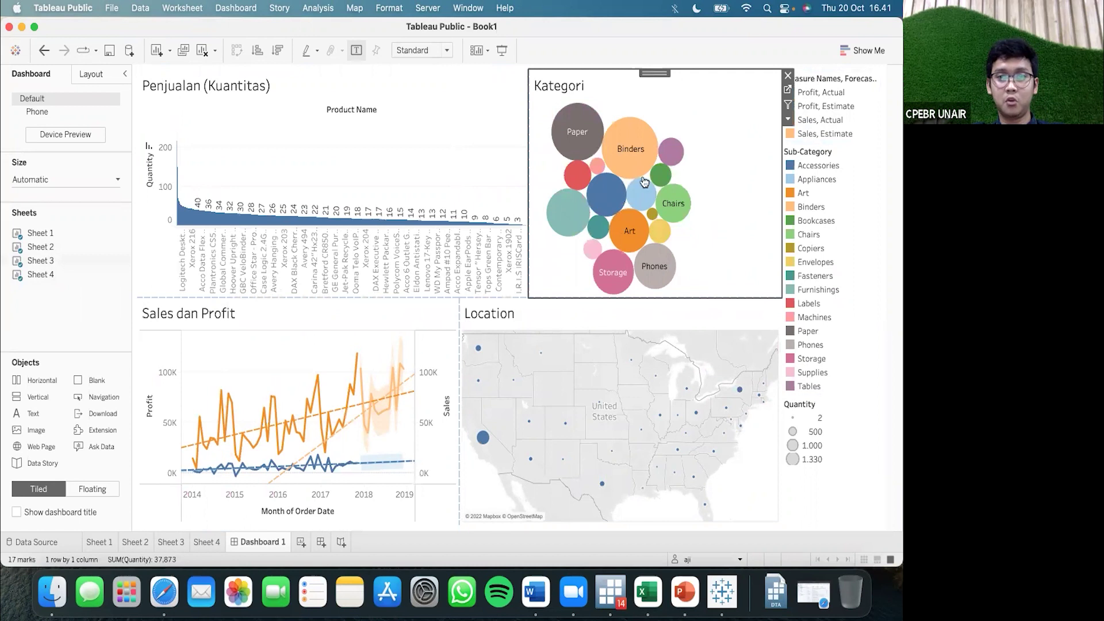
left_click(789, 121)
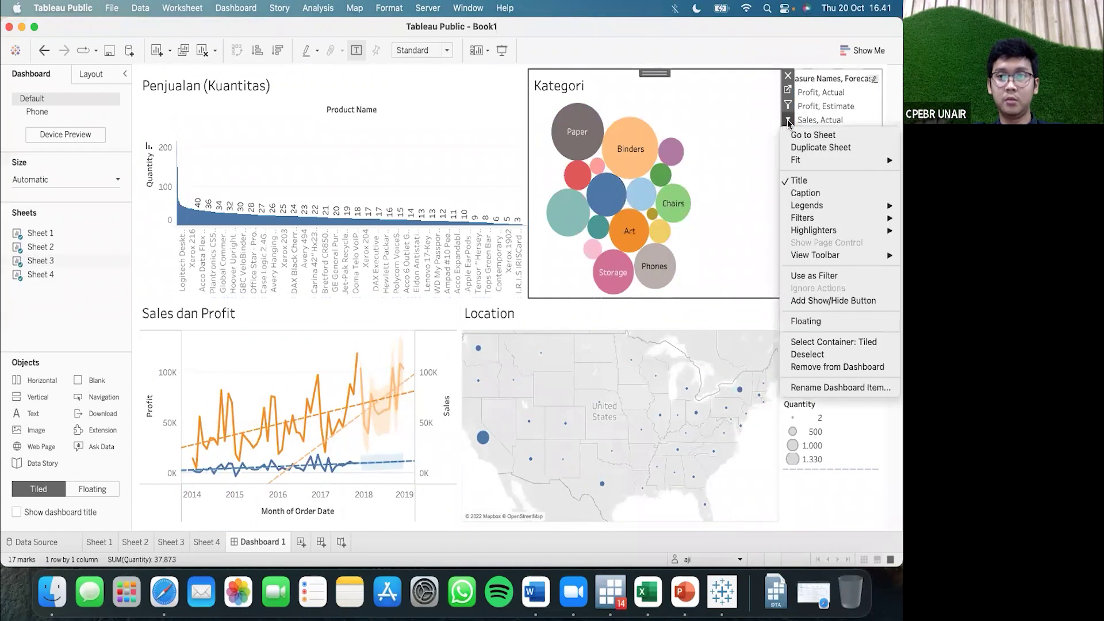
mouse_move(800, 160)
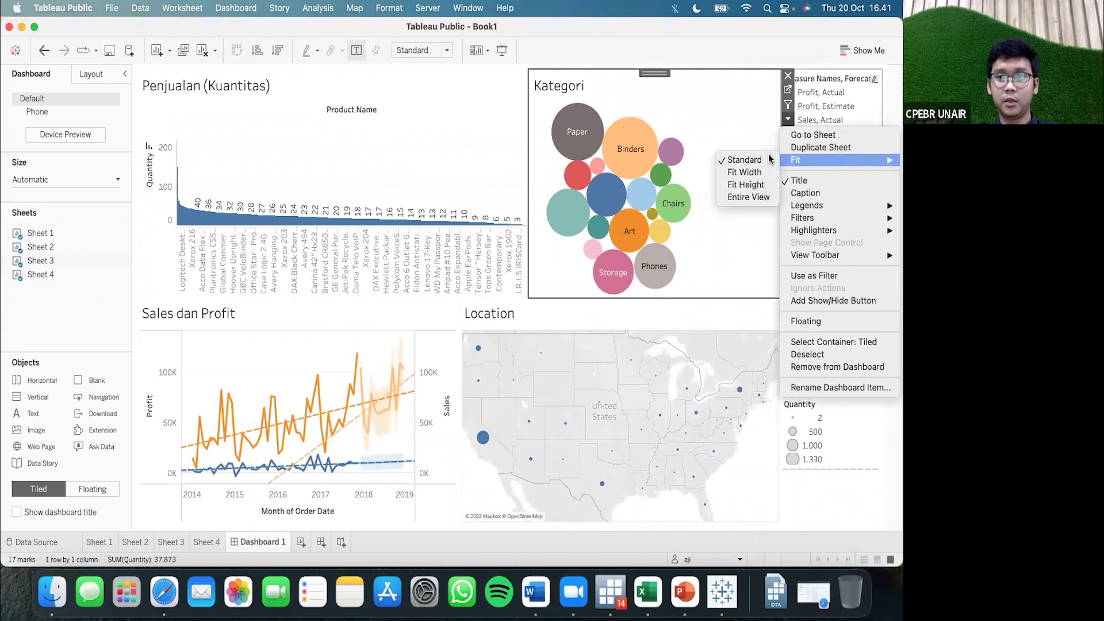
left_click(751, 197)
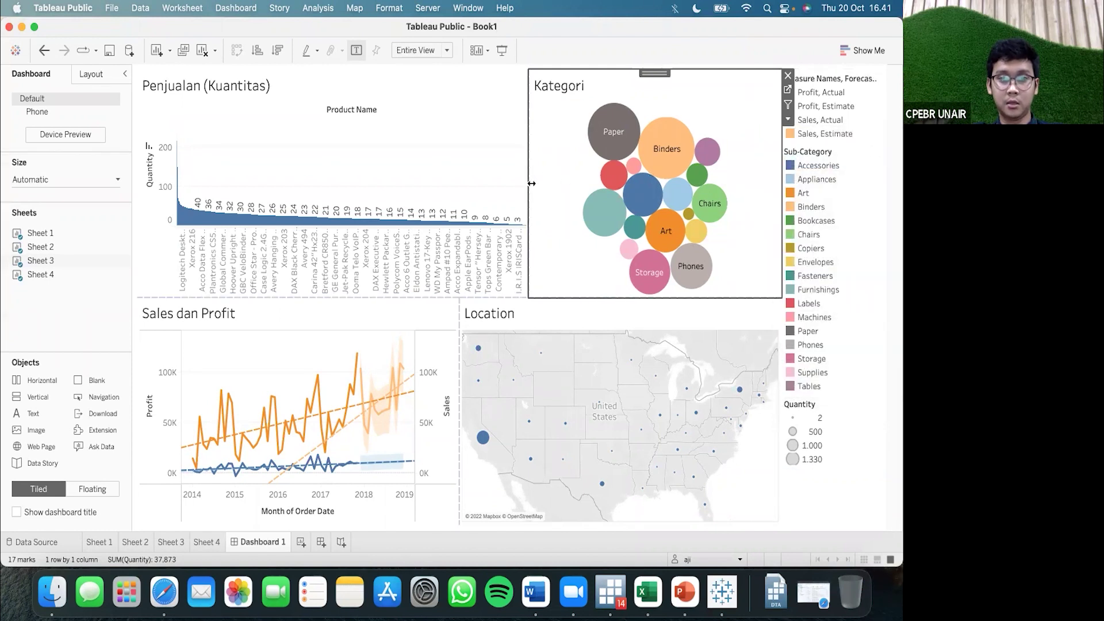
Widen the Penjualan (Kuantitas) chart slightly more and enlarge the Sales dan Profit chart against the Location map.
left_click_drag(531, 183, 572, 192)
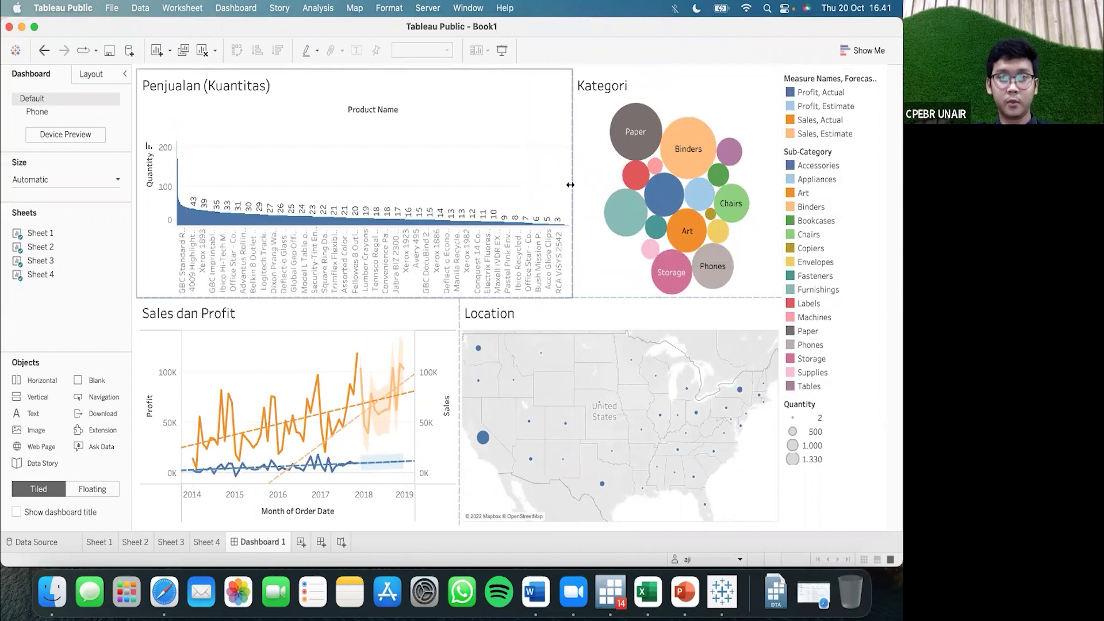
left_click_drag(570, 188, 549, 198)
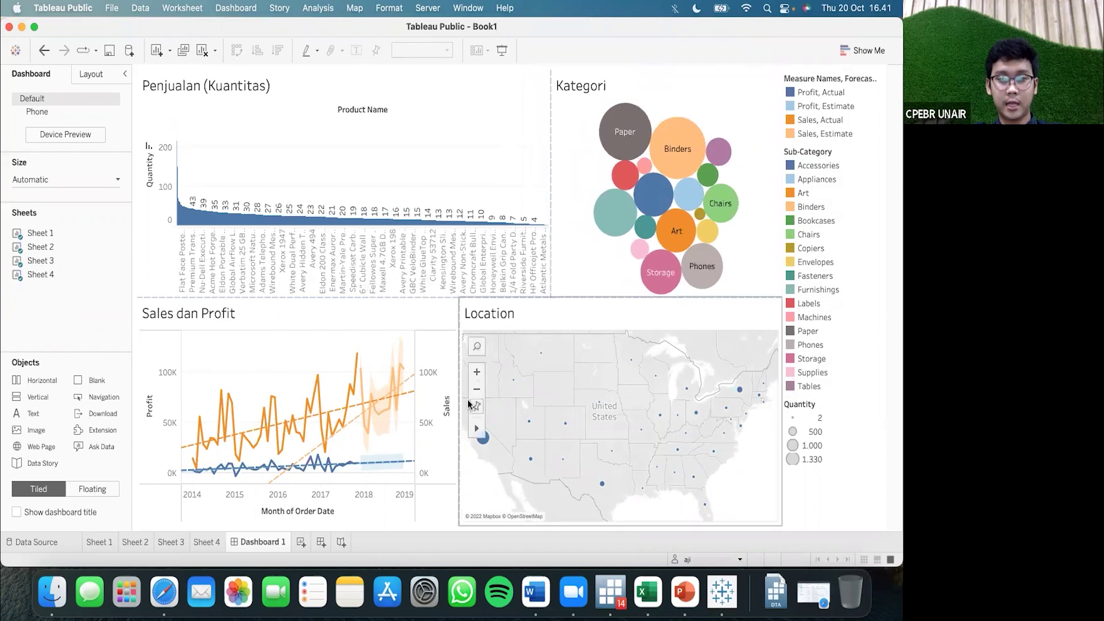
left_click_drag(456, 400, 525, 402)
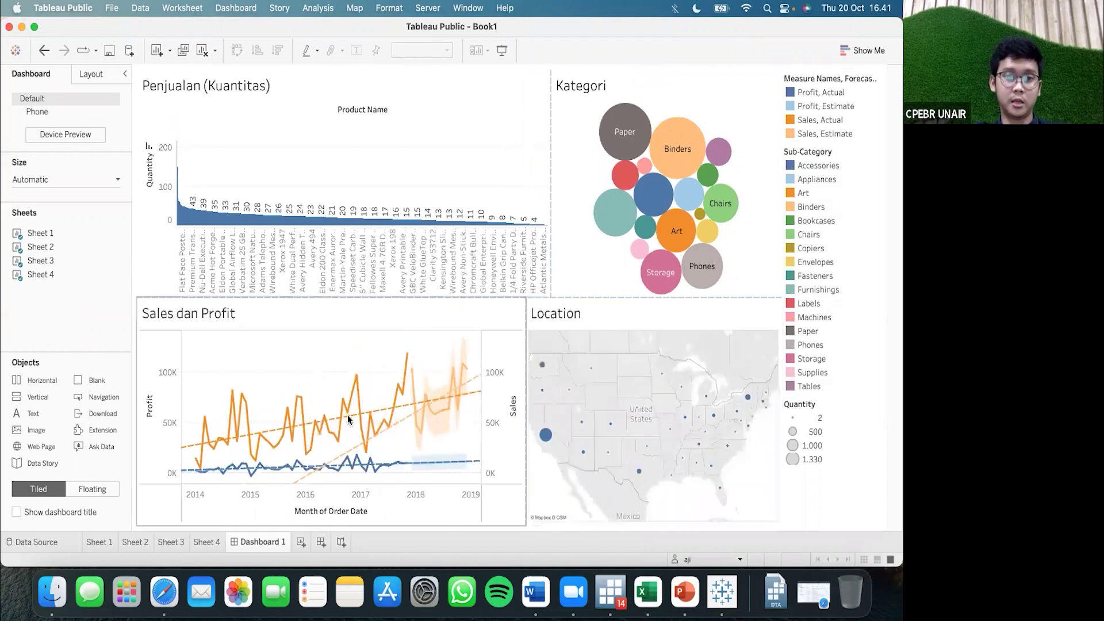
mouse_move(525, 403)
left_mouse_down()
mouse_move(537, 401)
mouse_move(525, 400)
left_mouse_up()
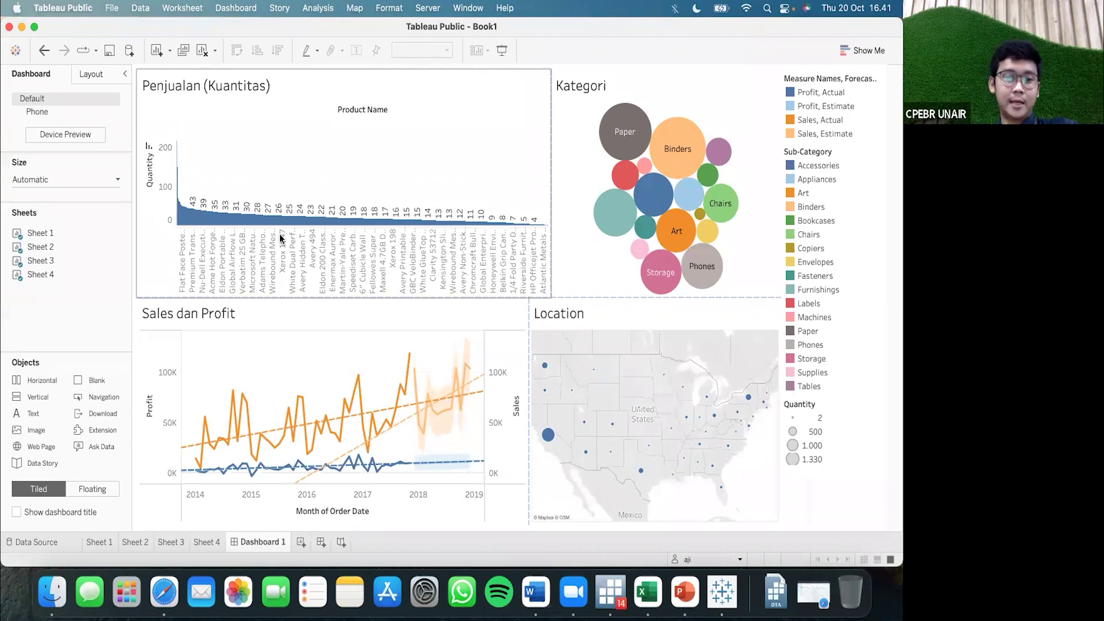
Inspect the product name and quantity of individual bars in the Penjualan (Kuantitas) chart, and clear the bar selection.
left_click(216, 518)
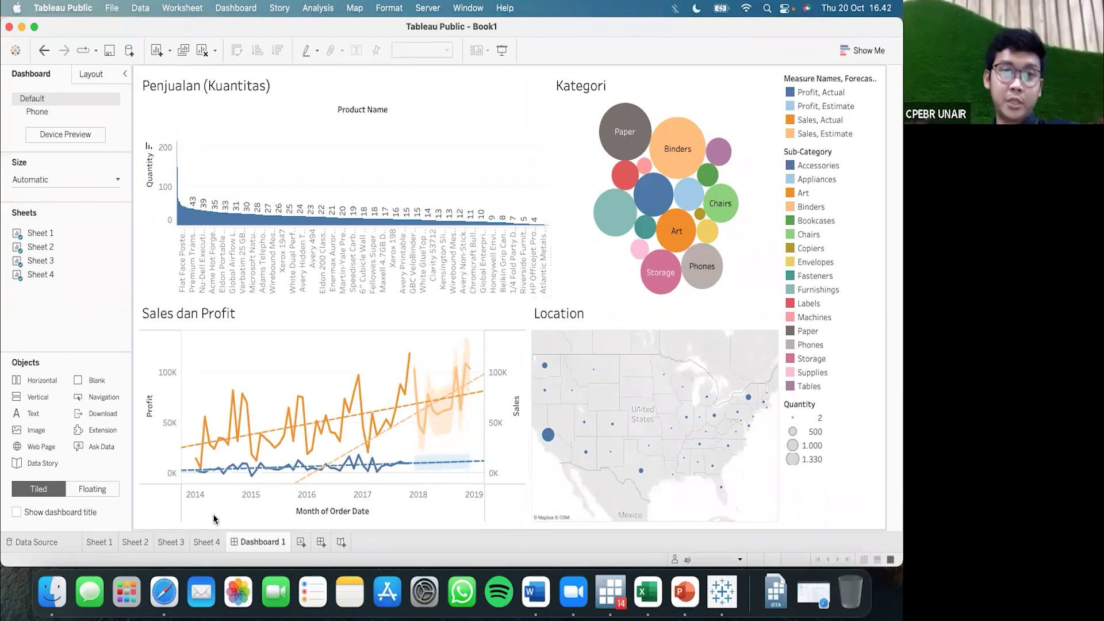
left_click(410, 157)
left_click(346, 200)
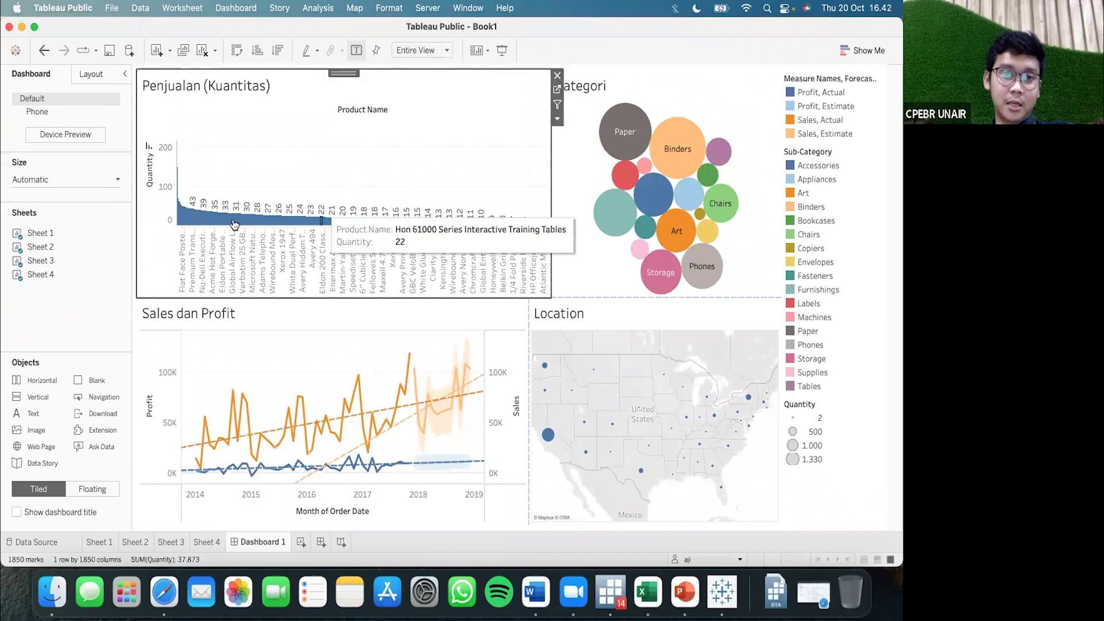
left_click(197, 217)
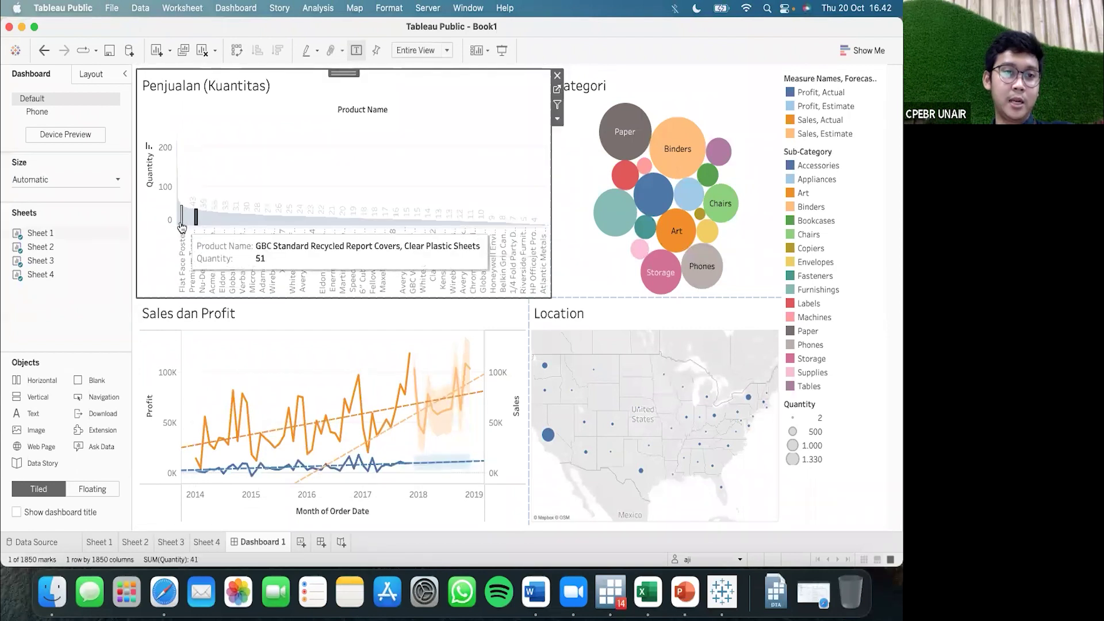
left_click(182, 224)
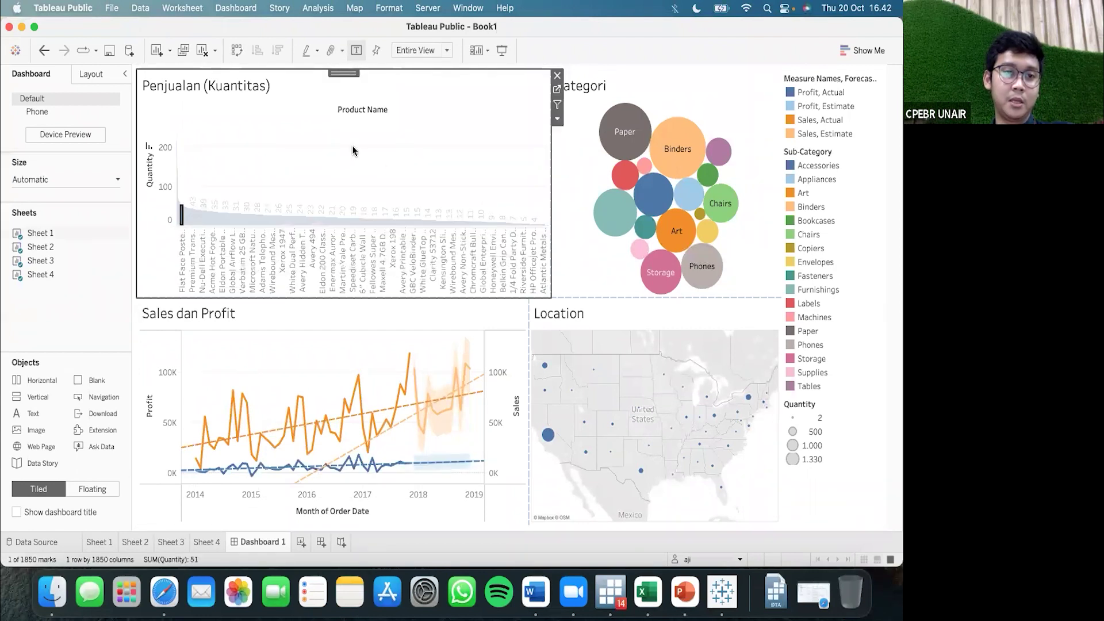
left_click(398, 164)
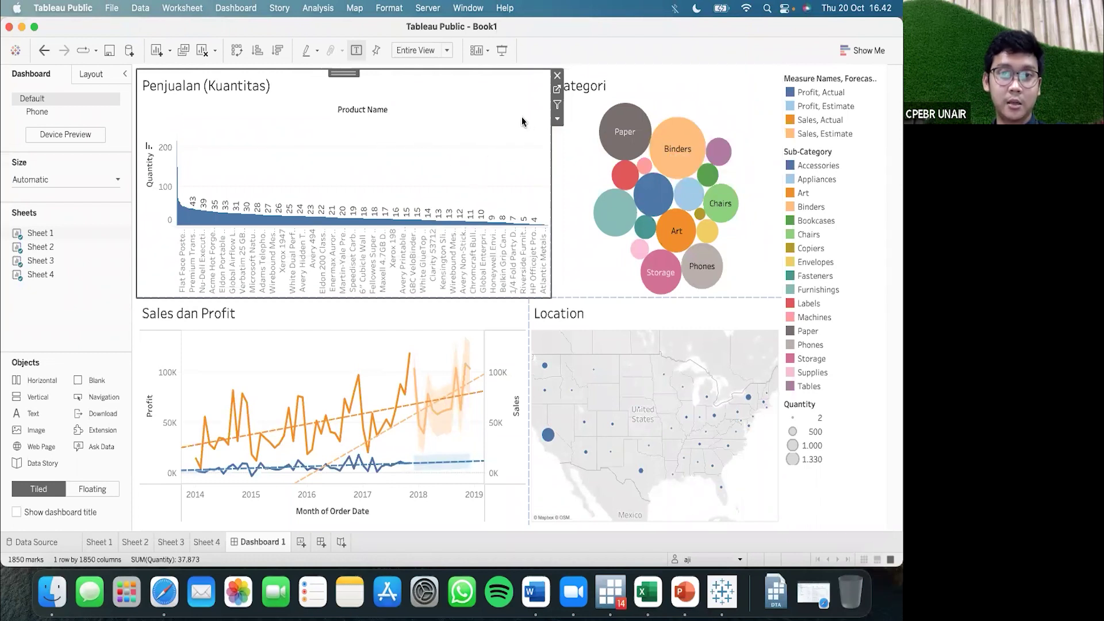
Use the Penjualan (Kuantitas), Kategori, Sales dan Profit and Location charts as filters for the dashboard.
left_click(557, 103)
left_click(652, 87)
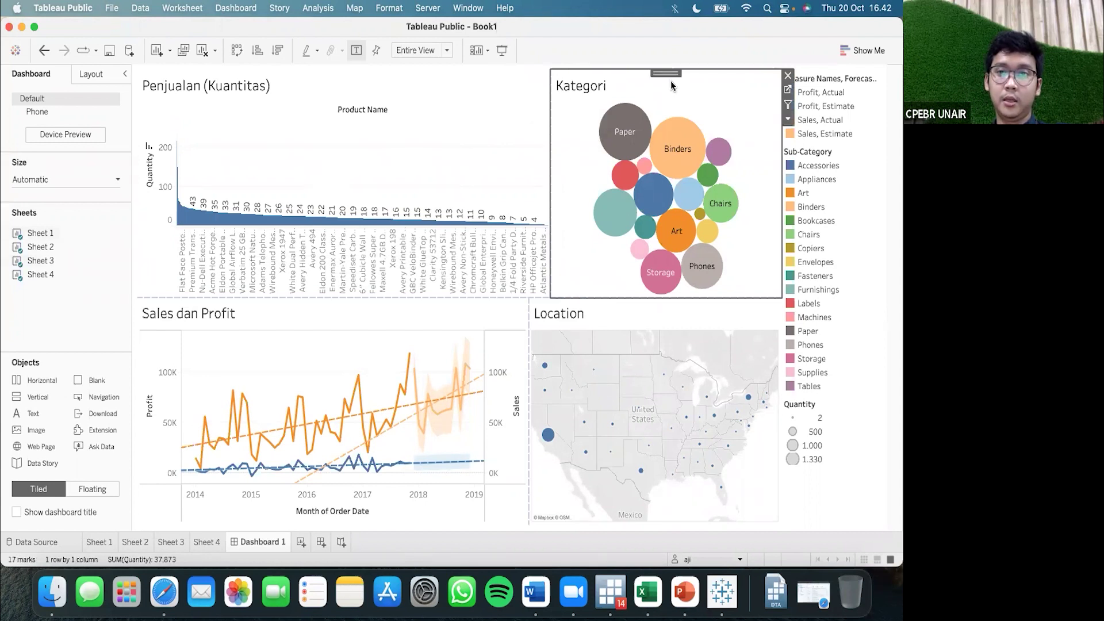
left_click(789, 107)
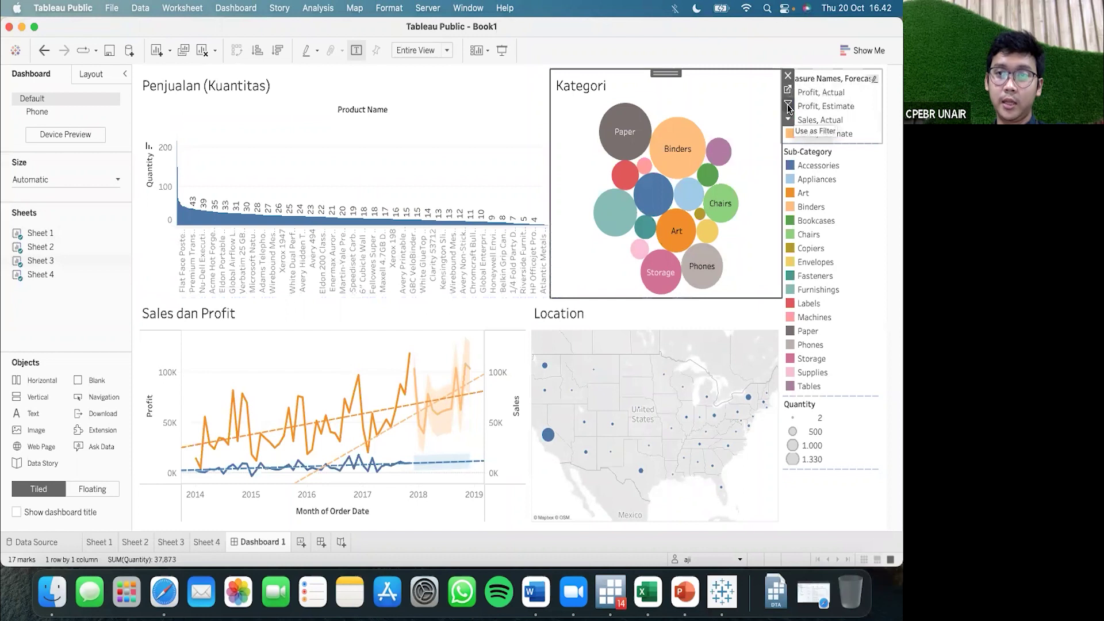
left_click(511, 315)
left_click(535, 333)
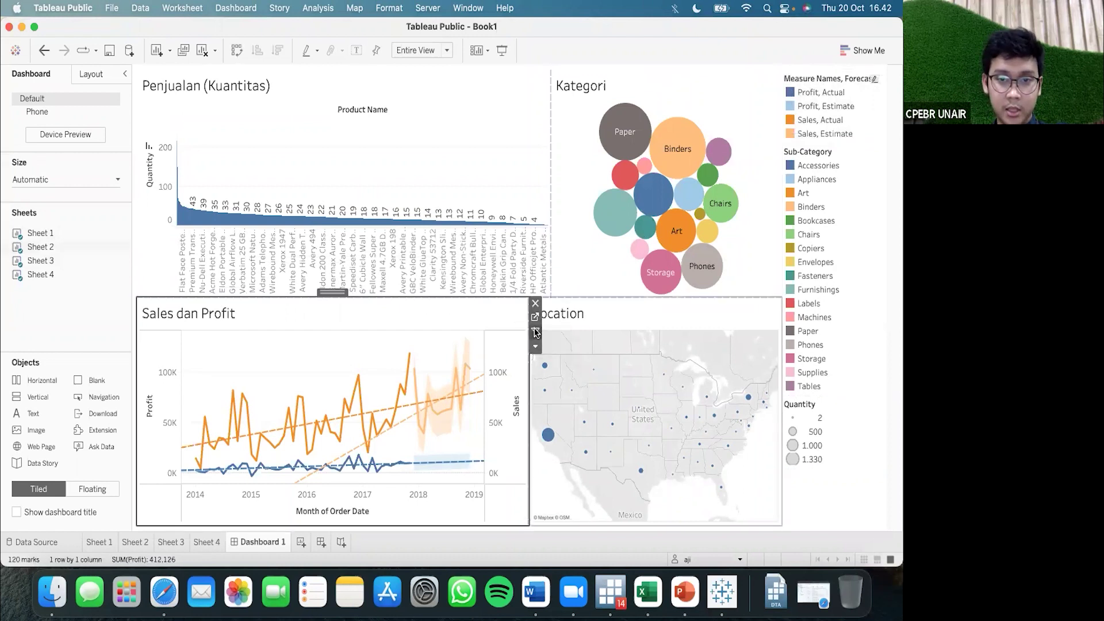
left_click(636, 315)
left_click(788, 334)
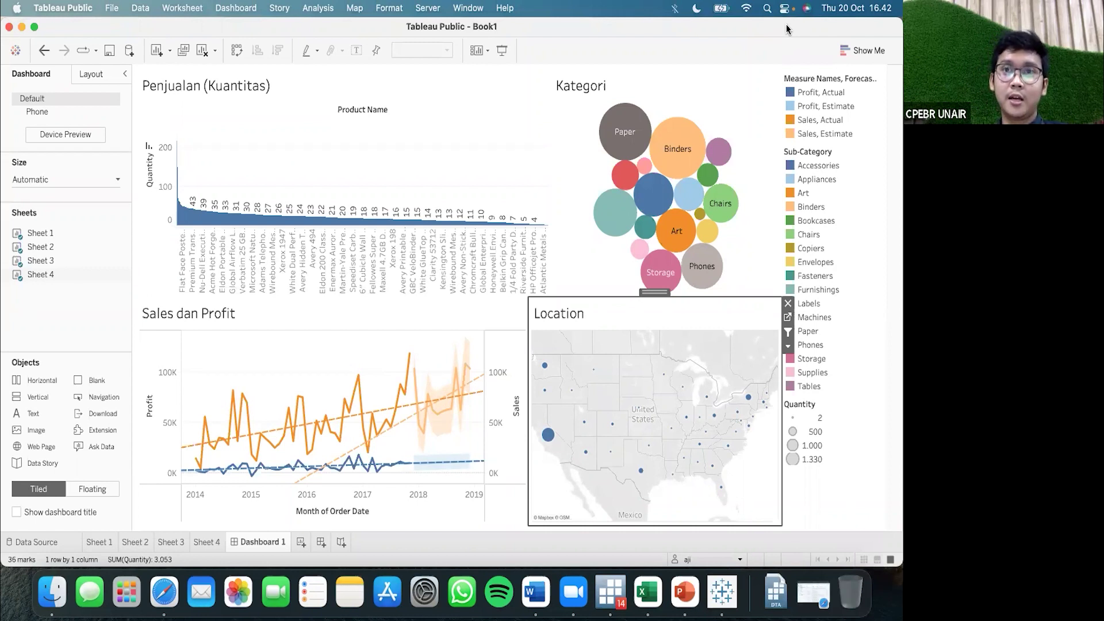
Filter the dashboard by the Paper bubble and examine its effect on the Sales dan Profit lines and the Location map.
mouse_move(622, 135)
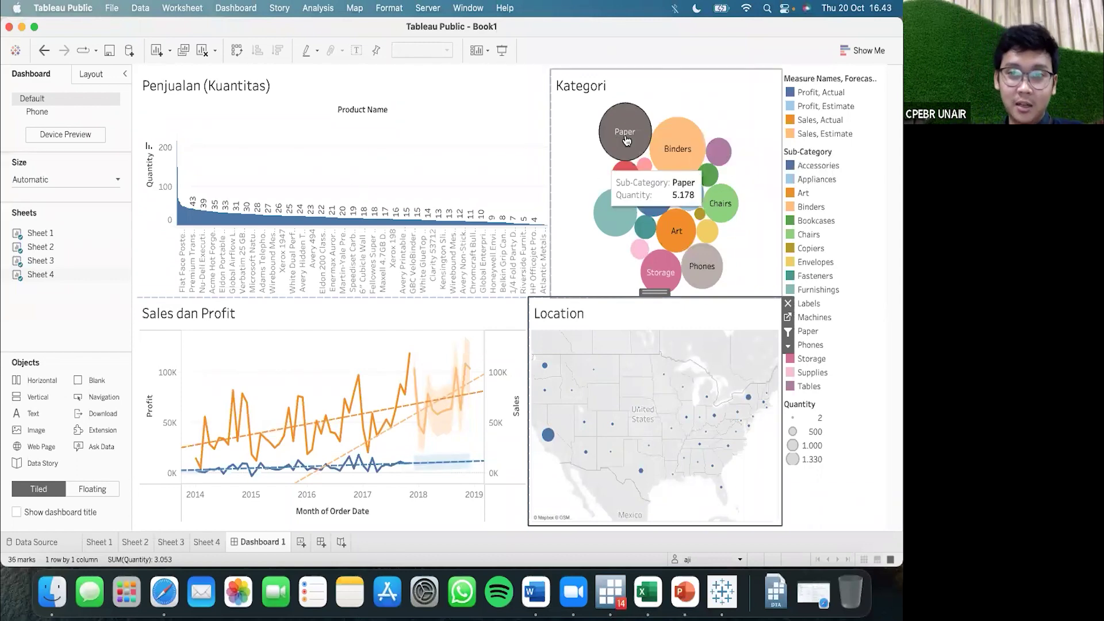
left_click(627, 140)
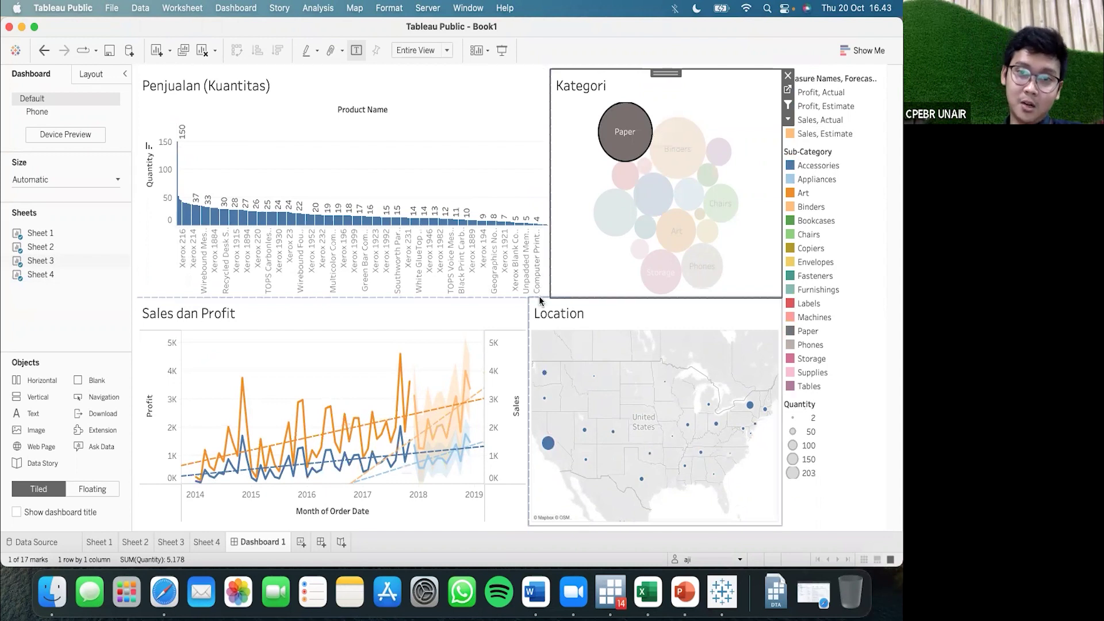
mouse_move(400, 375)
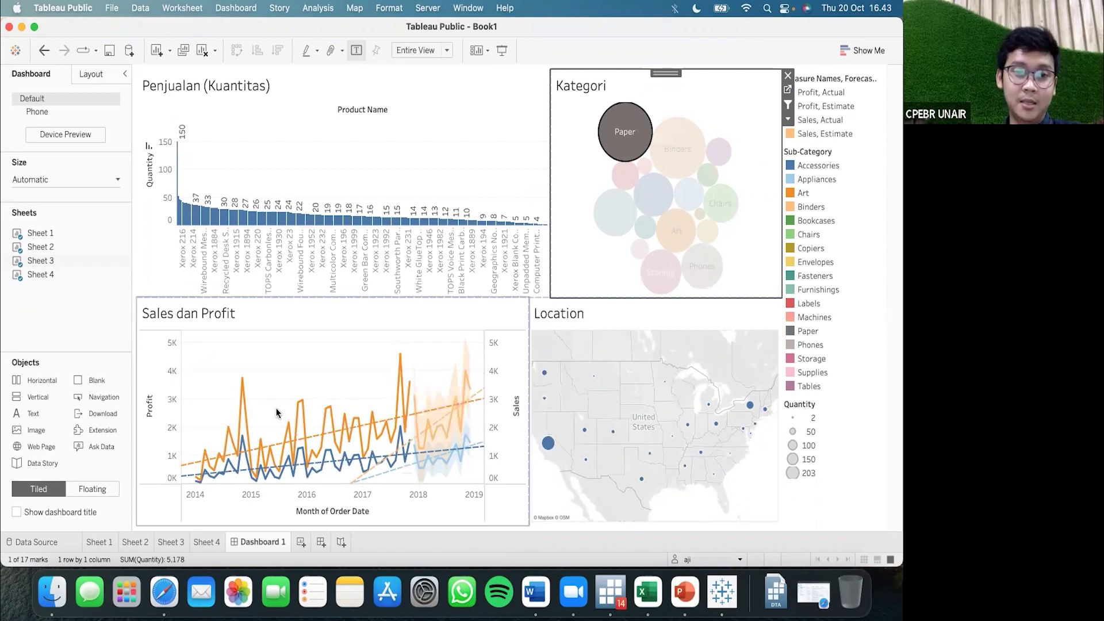
mouse_move(317, 427)
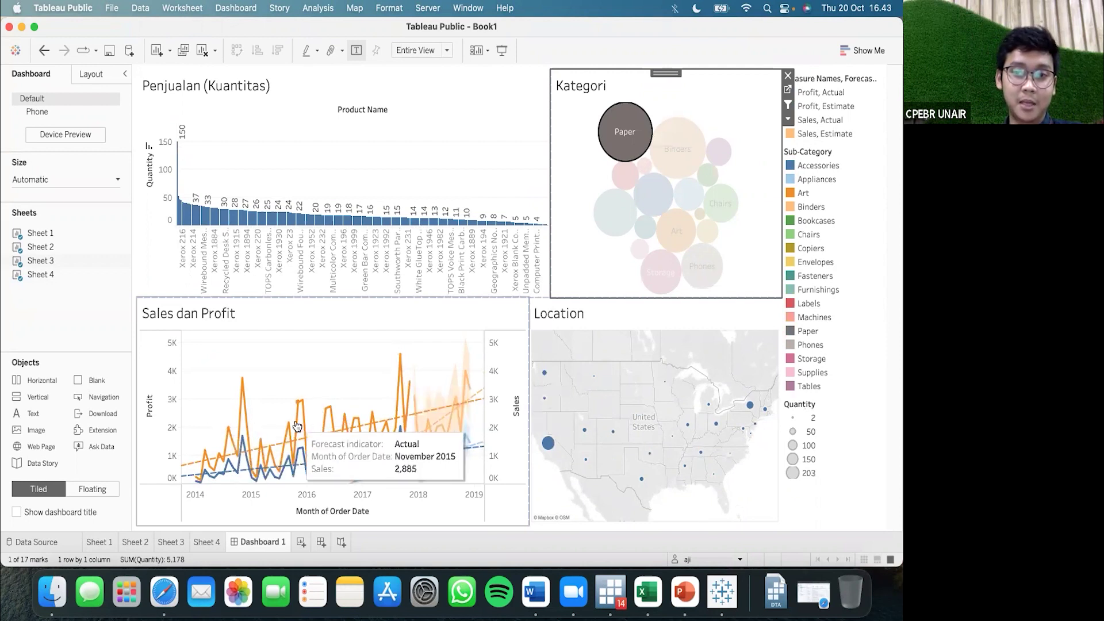
mouse_move(598, 379)
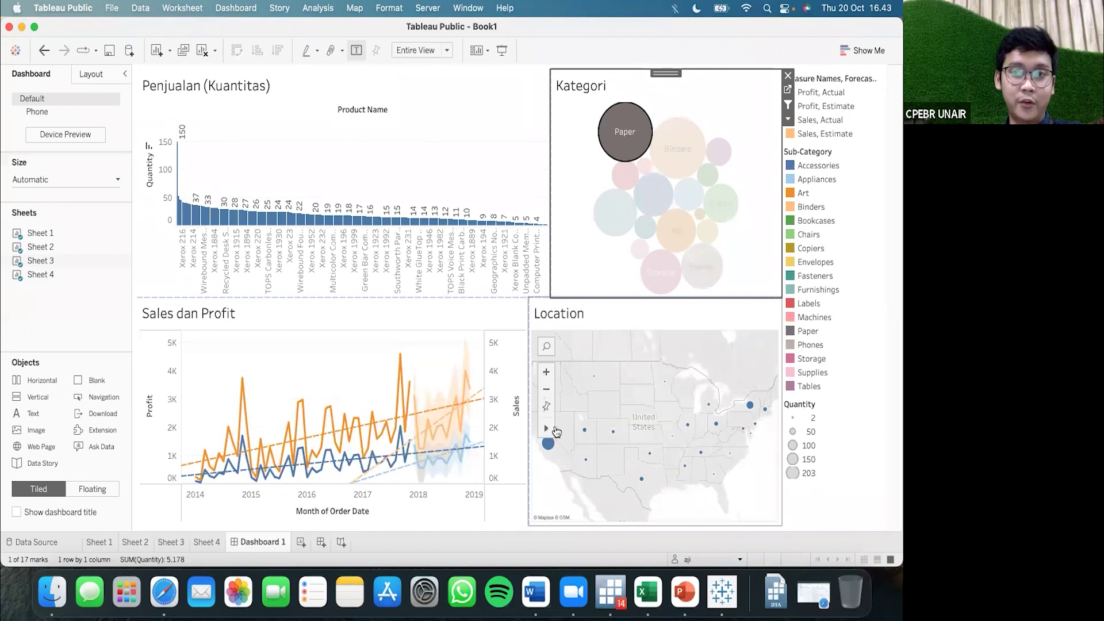
Change the map title on Sheet 4 to "Location Return" and return to Dashboard 1.
left_click(208, 543)
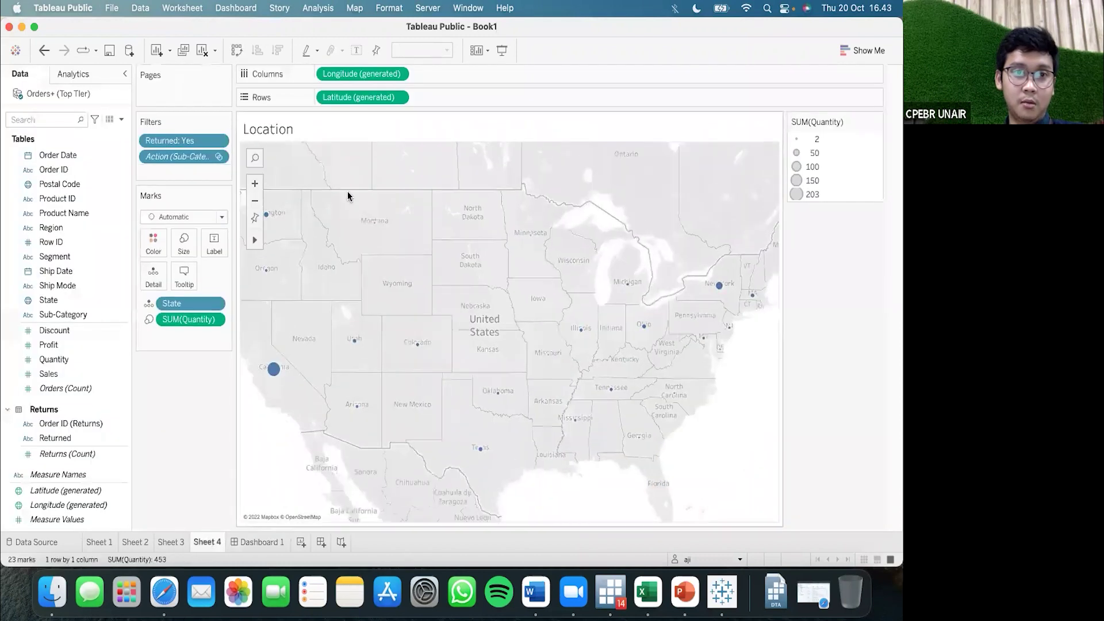
double_click(295, 130)
type("Return")
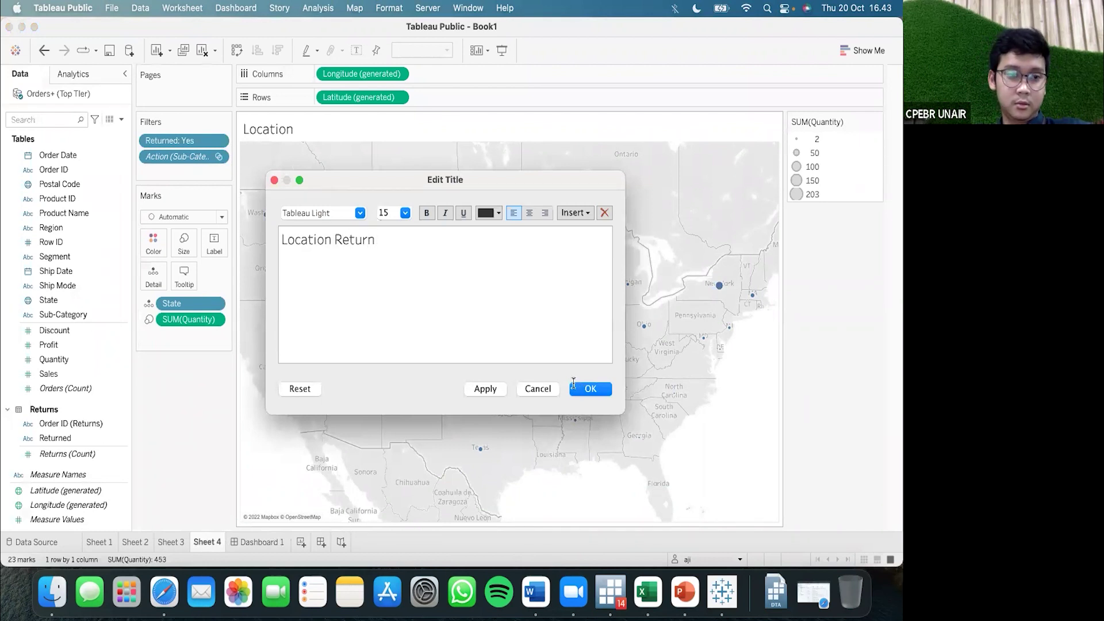
left_click(597, 388)
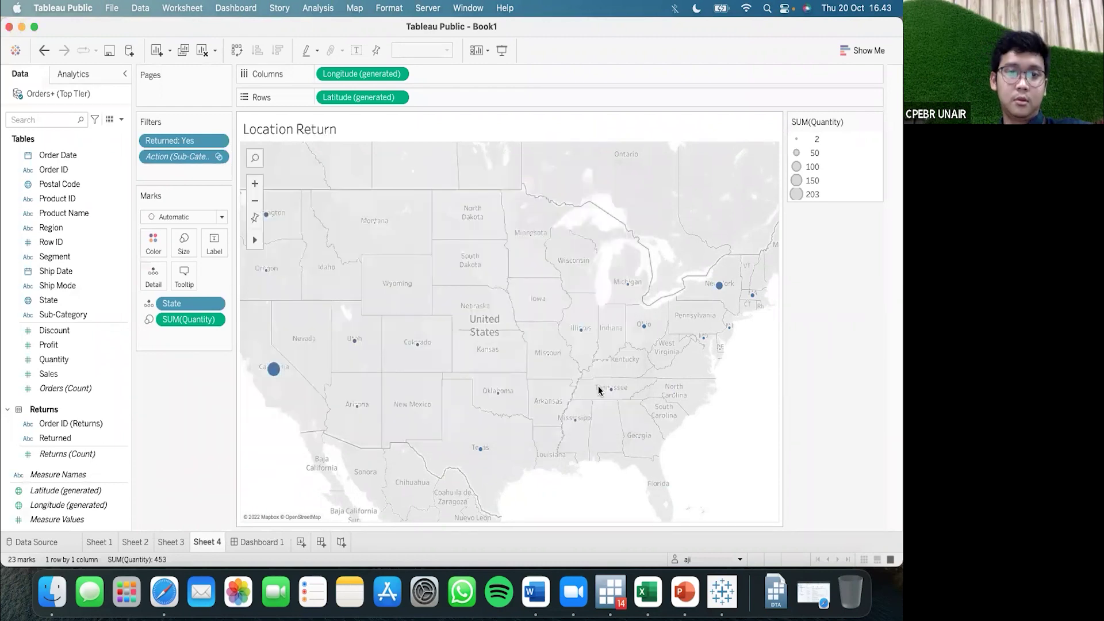
left_click(260, 542)
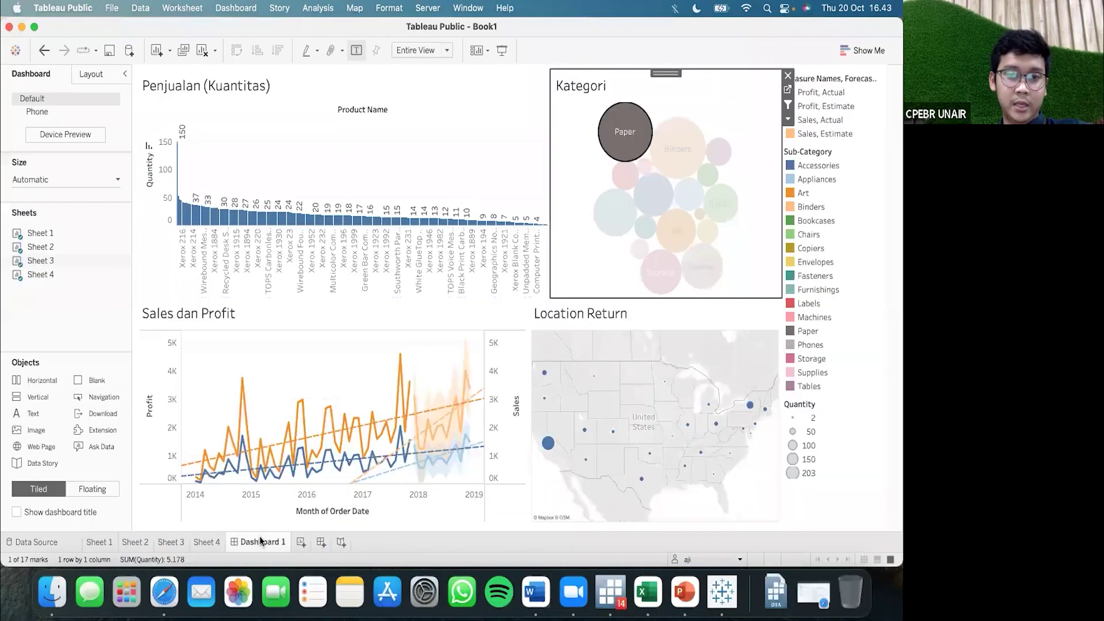
Examine the Paper returns on the Location Return map, and clear the Paper selection.
mouse_move(624, 131)
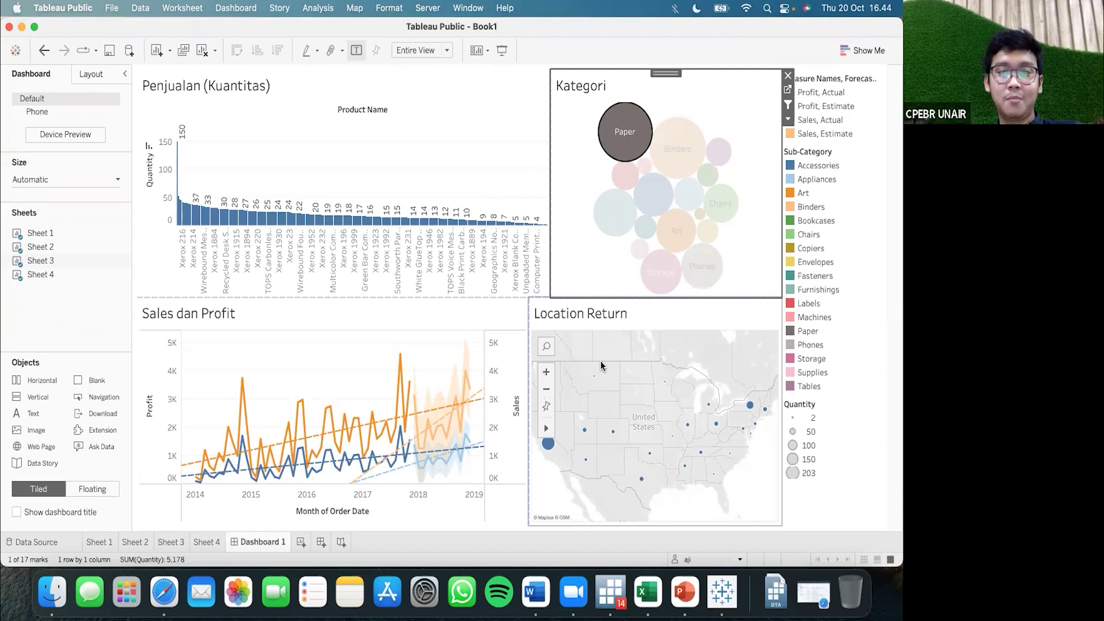
mouse_move(549, 447)
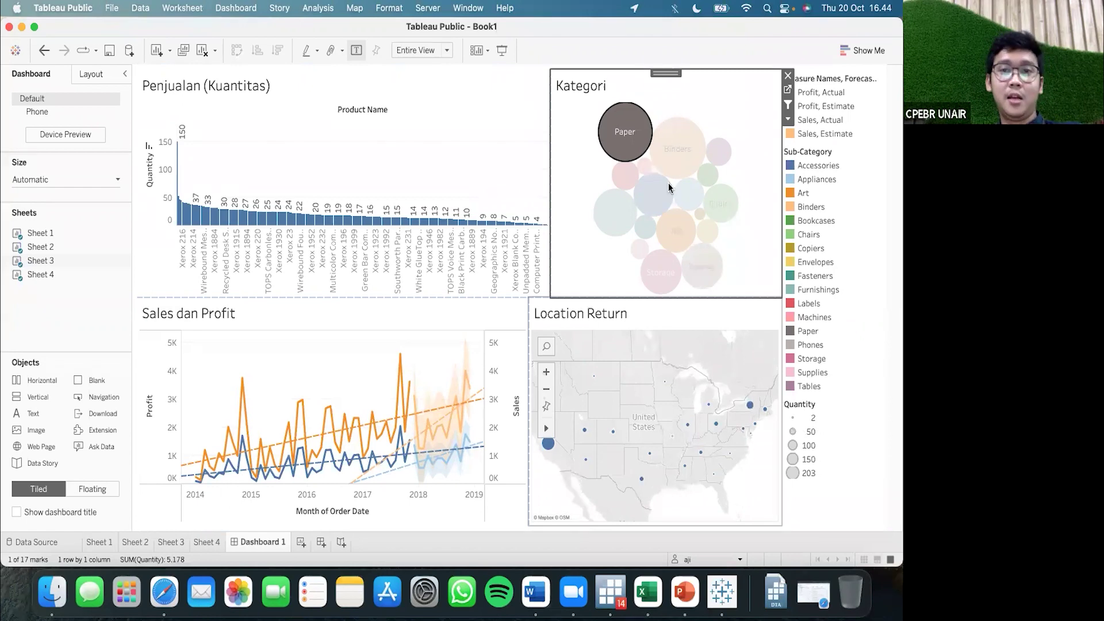
left_click(620, 85)
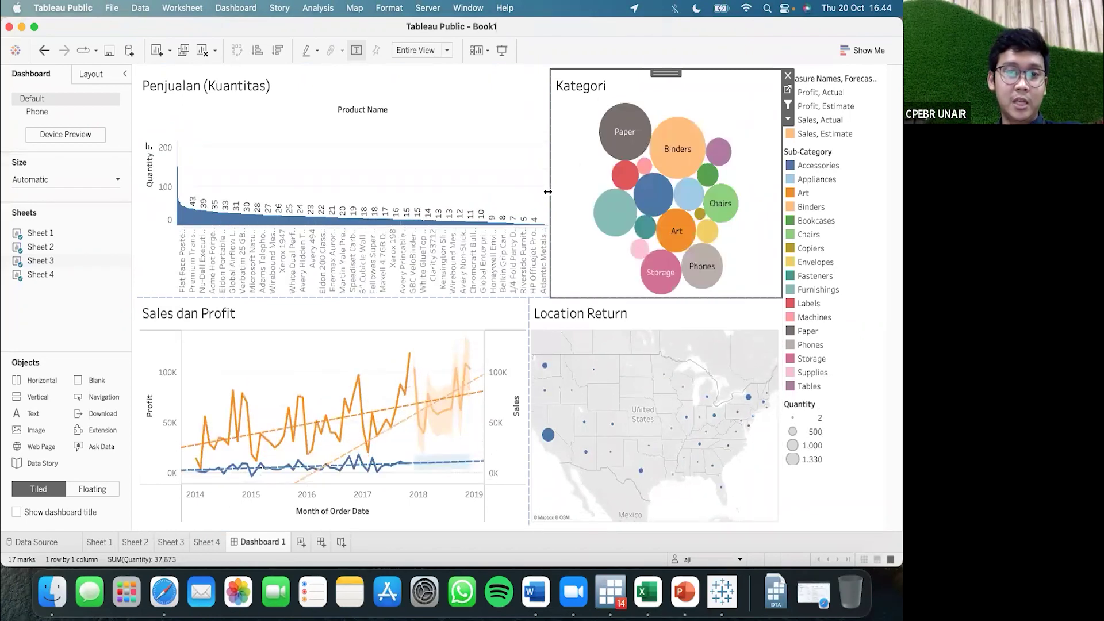
Filter the dashboard by the November 2017 Sales point to examine that month in the other charts, and clear the selection.
mouse_move(409, 357)
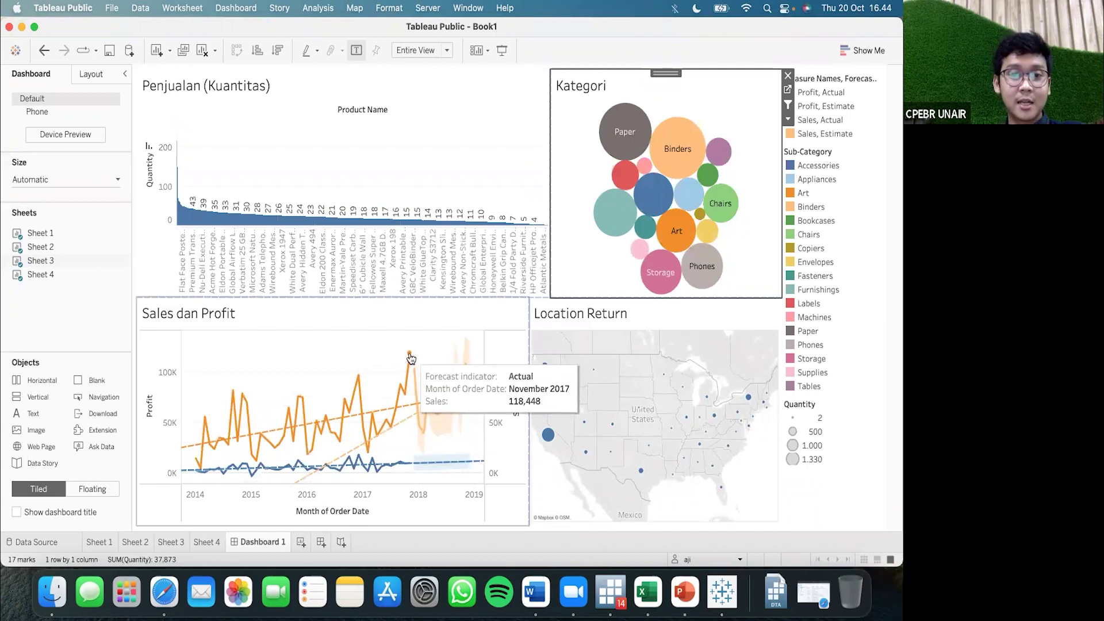
left_click(410, 355)
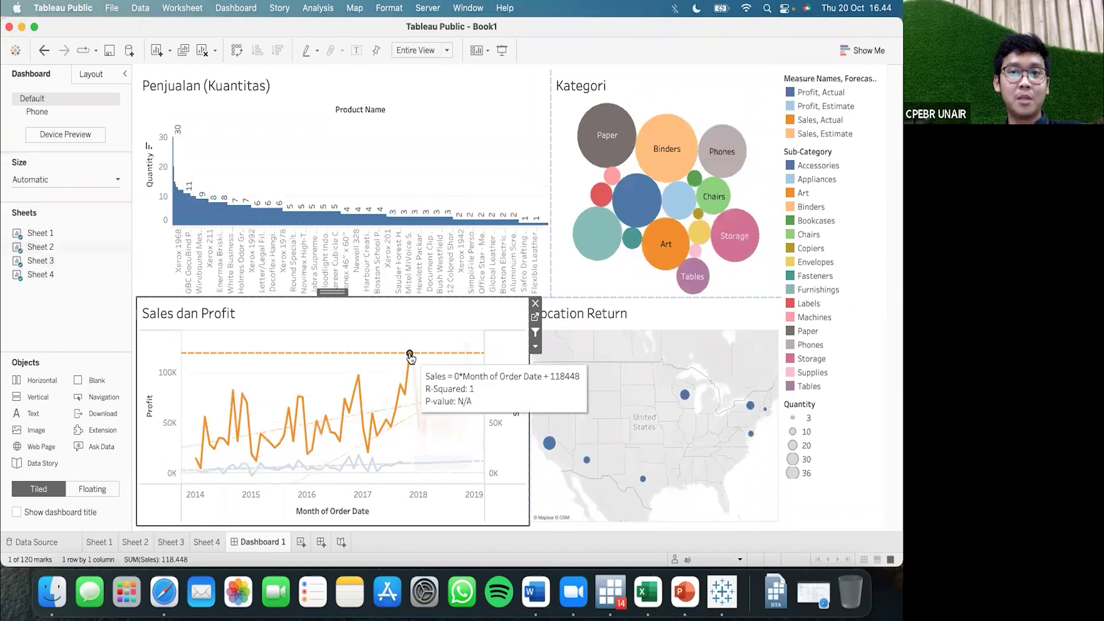
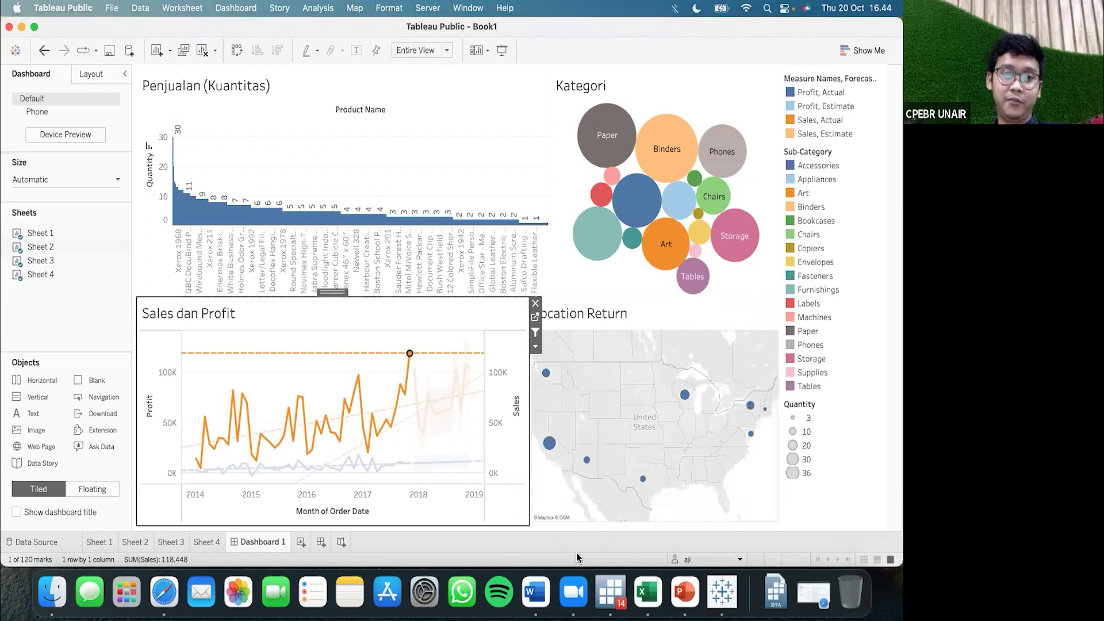
key("Escape")
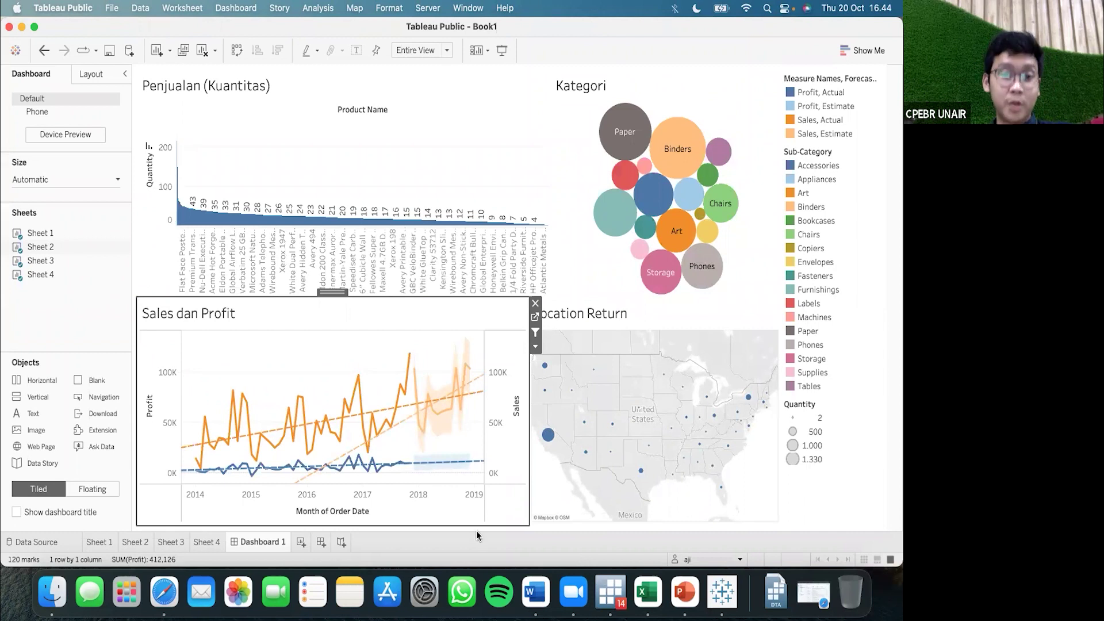
Filter the dashboard by groups of points in the Sales dan Profit chart, mainly those of 2014, examine the other charts, and clear each selection.
mouse_move(412, 368)
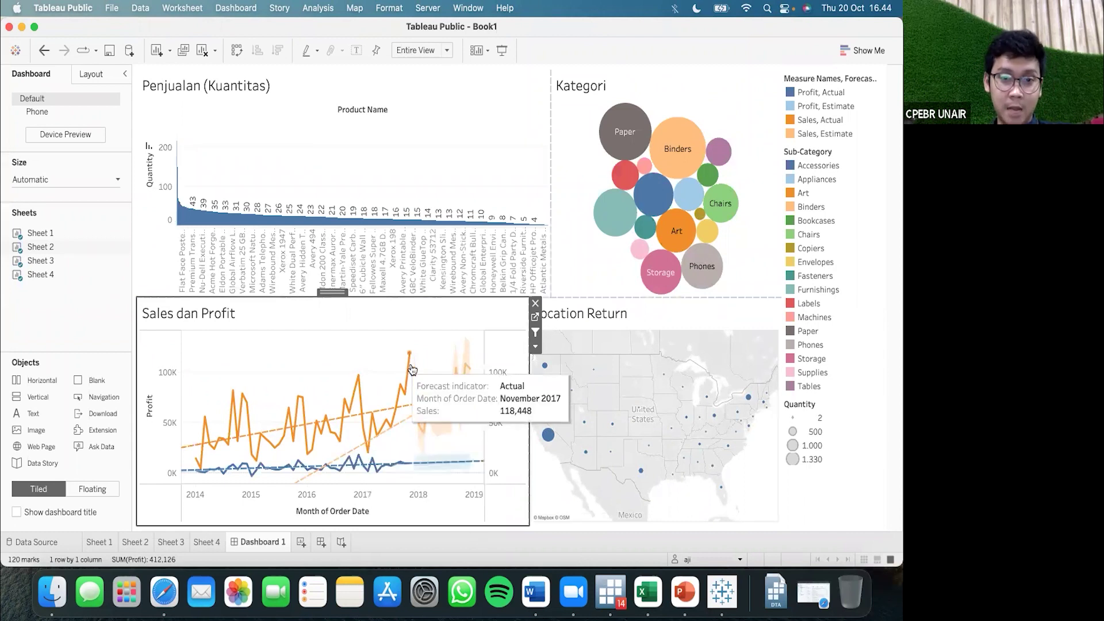
left_click_drag(347, 353, 436, 457)
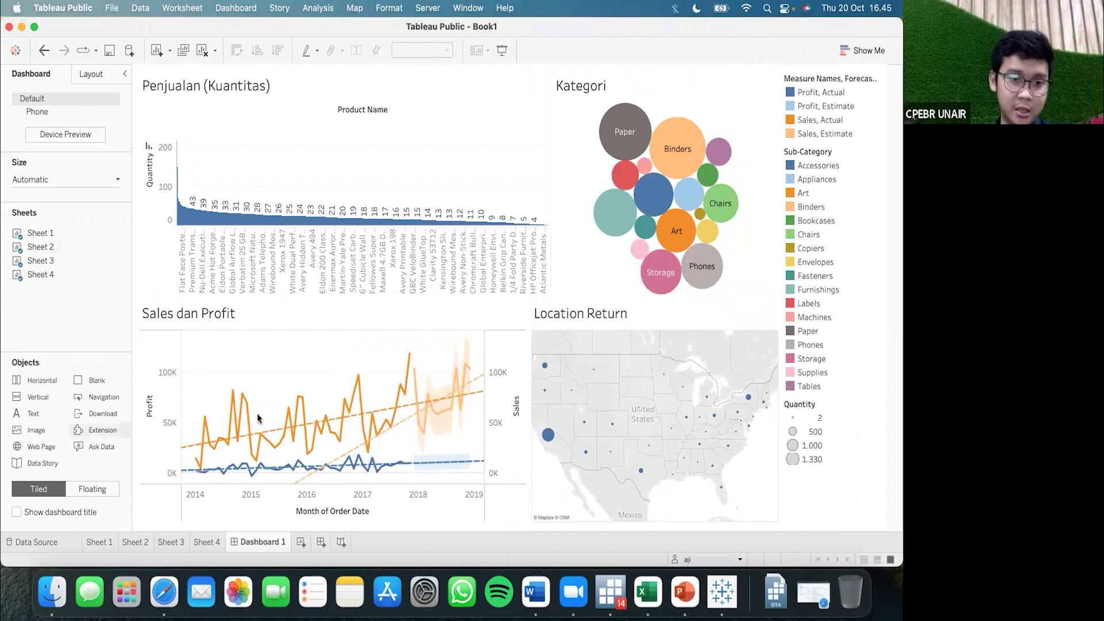
left_click_drag(251, 371, 177, 529)
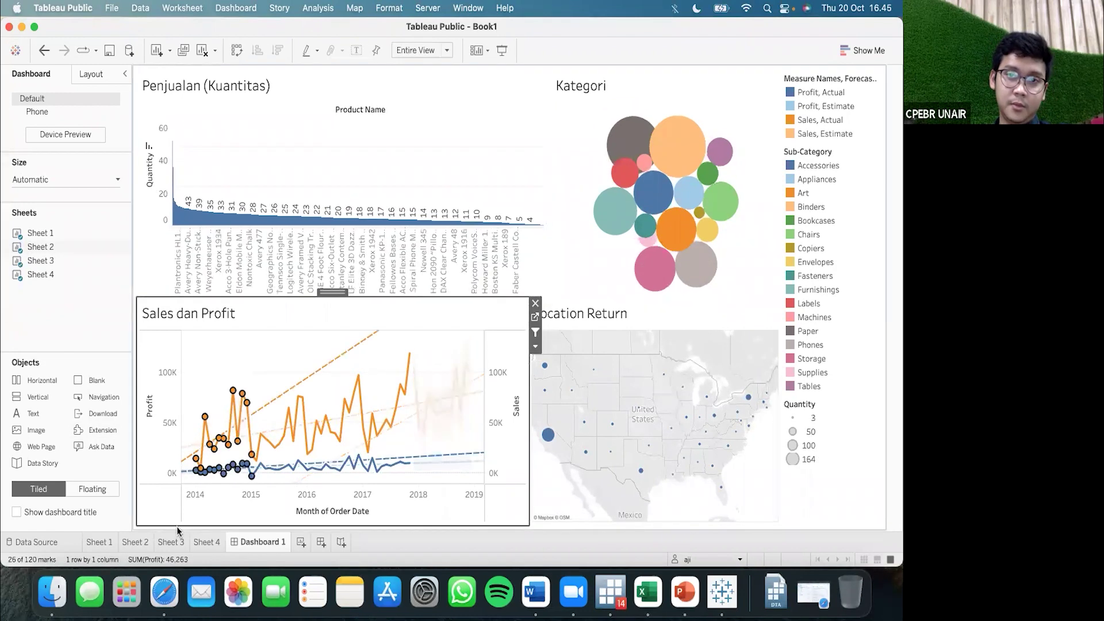
mouse_move(288, 419)
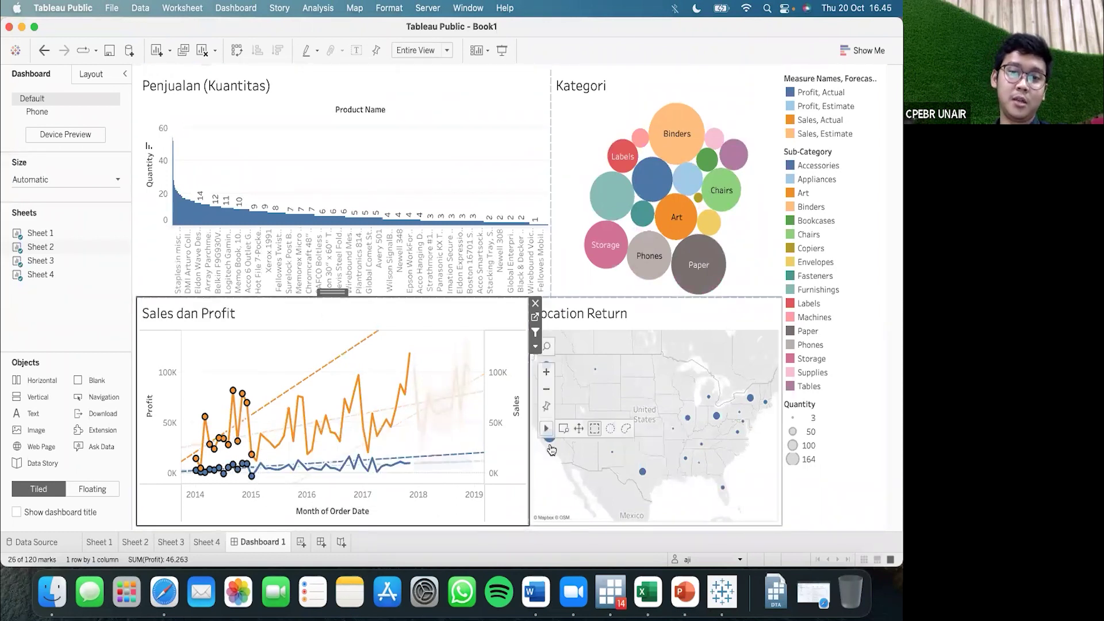
mouse_move(681, 131)
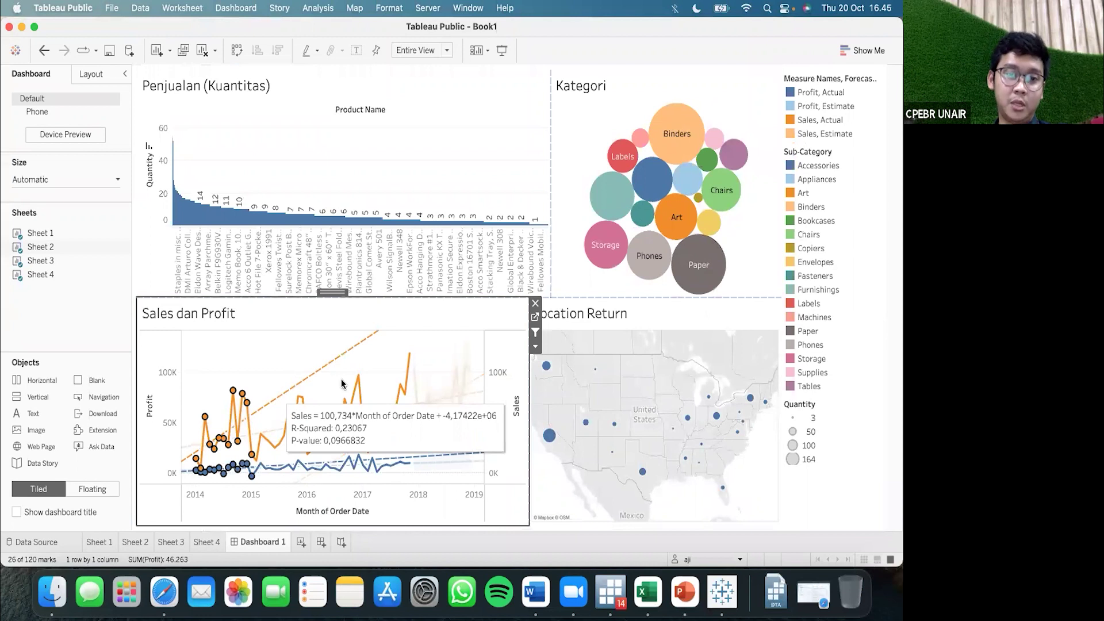
left_click(270, 445)
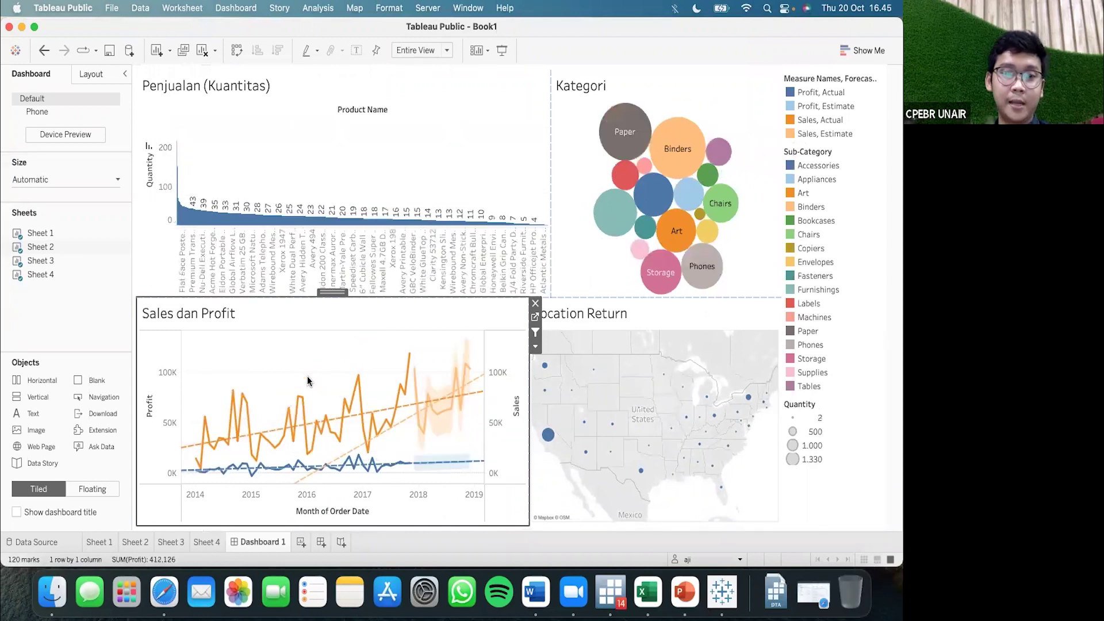
left_click_drag(241, 374, 172, 513)
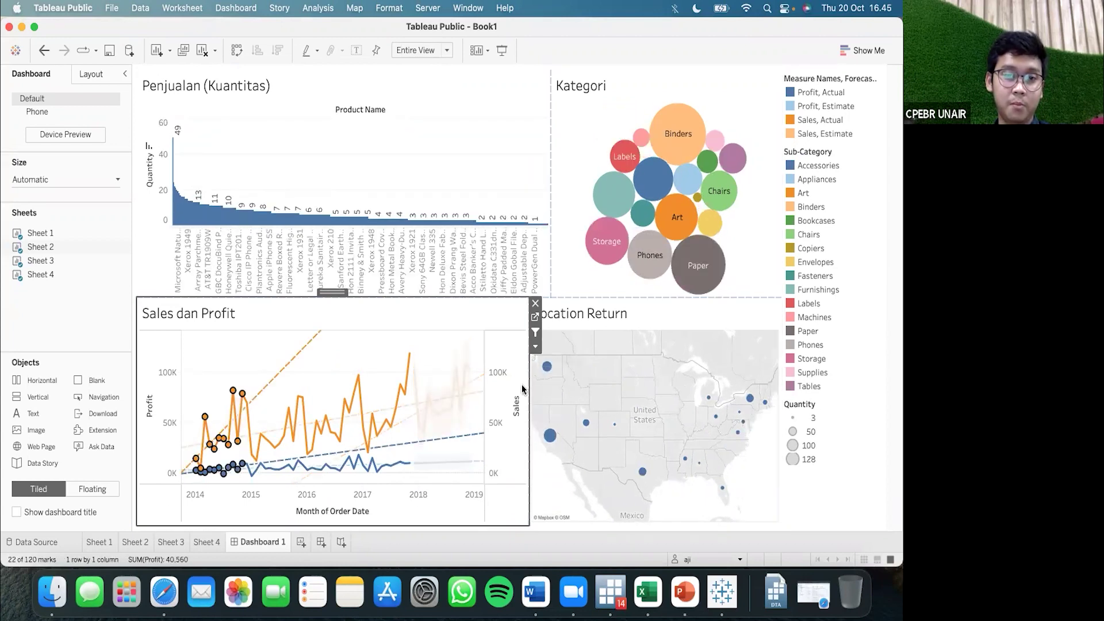
left_click(521, 389)
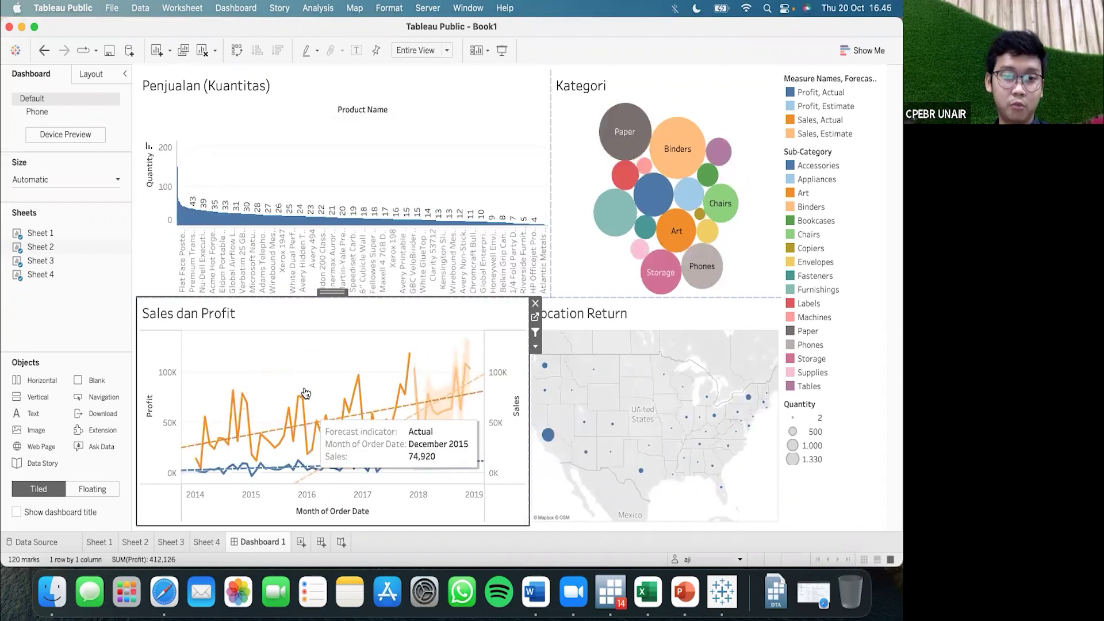
Filter the dashboard by the 2016 Sales and Profit points and examine the product bars, category bubbles, returns map and trend lines.
left_click_drag(300, 369, 365, 529)
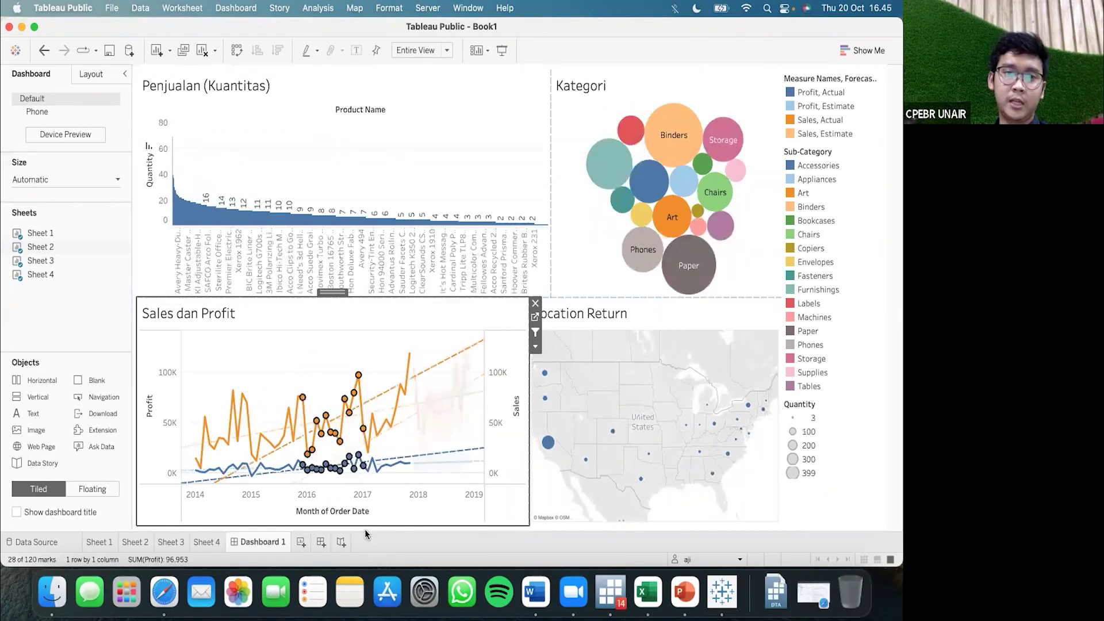
mouse_move(176, 225)
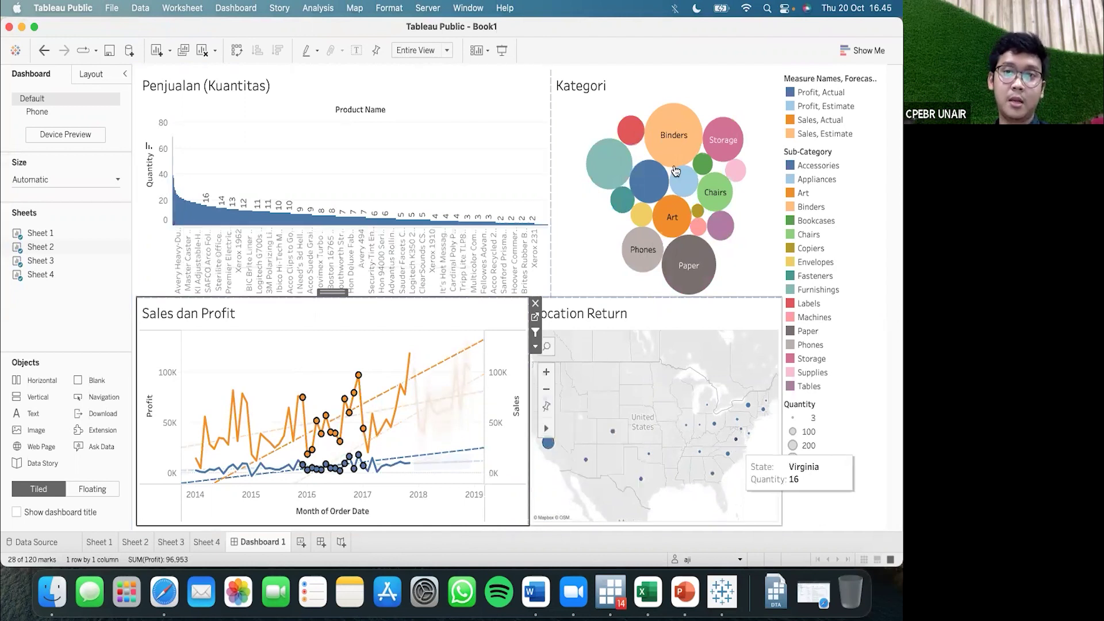
mouse_move(588, 168)
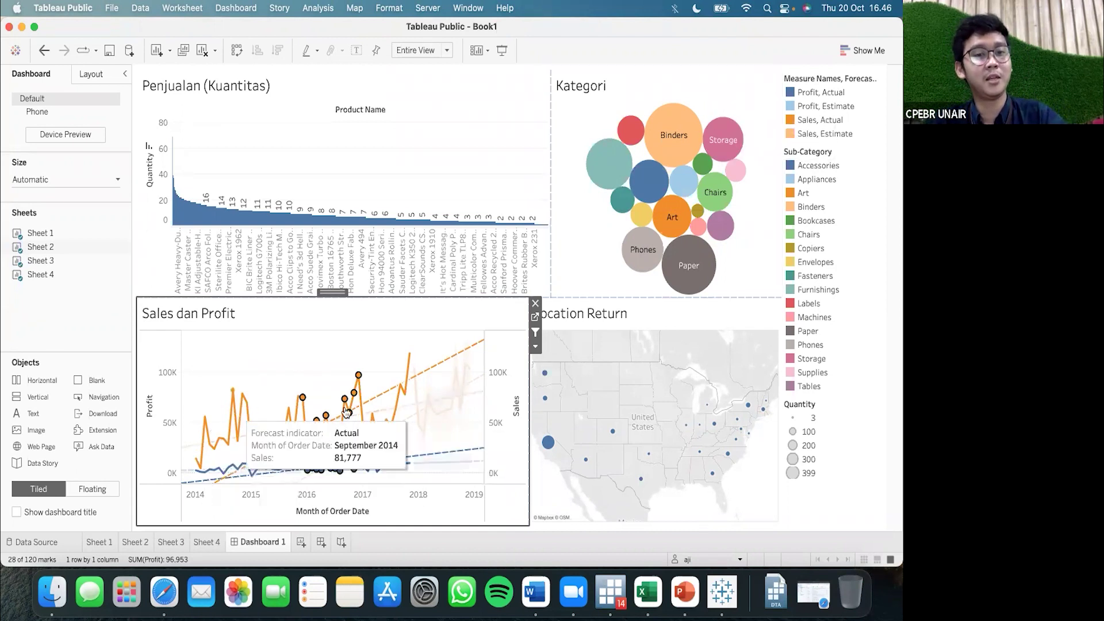
mouse_move(433, 406)
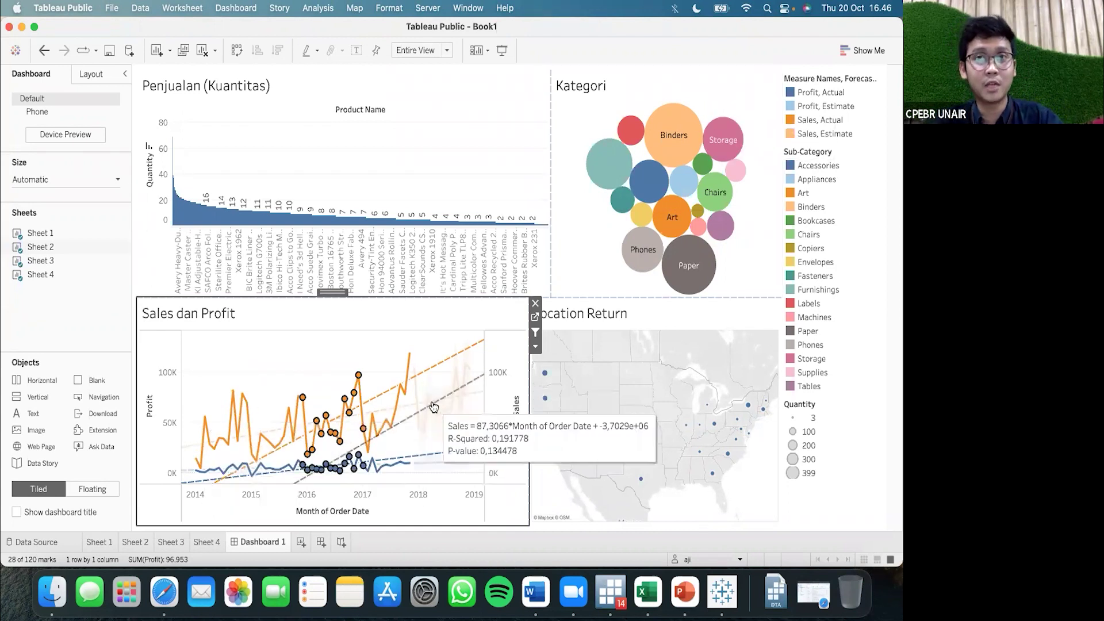